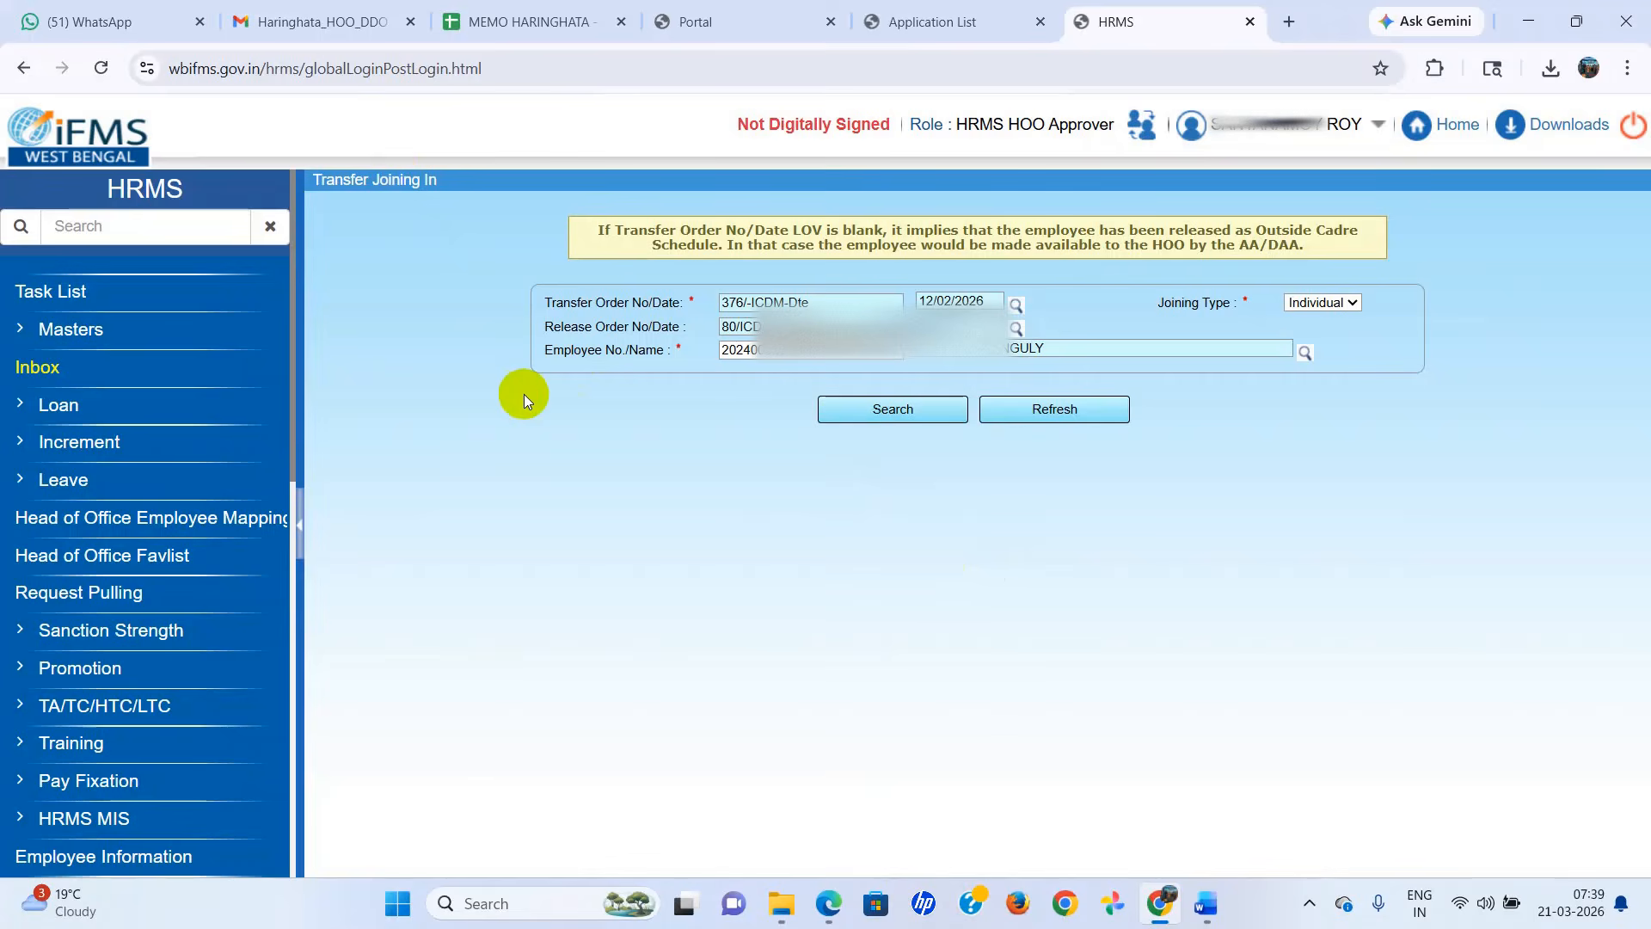
Open HRMS from the IFMS application list without a Digital Signature Certificate, using the HRMS HOO Approver role.
left_click(946, 25)
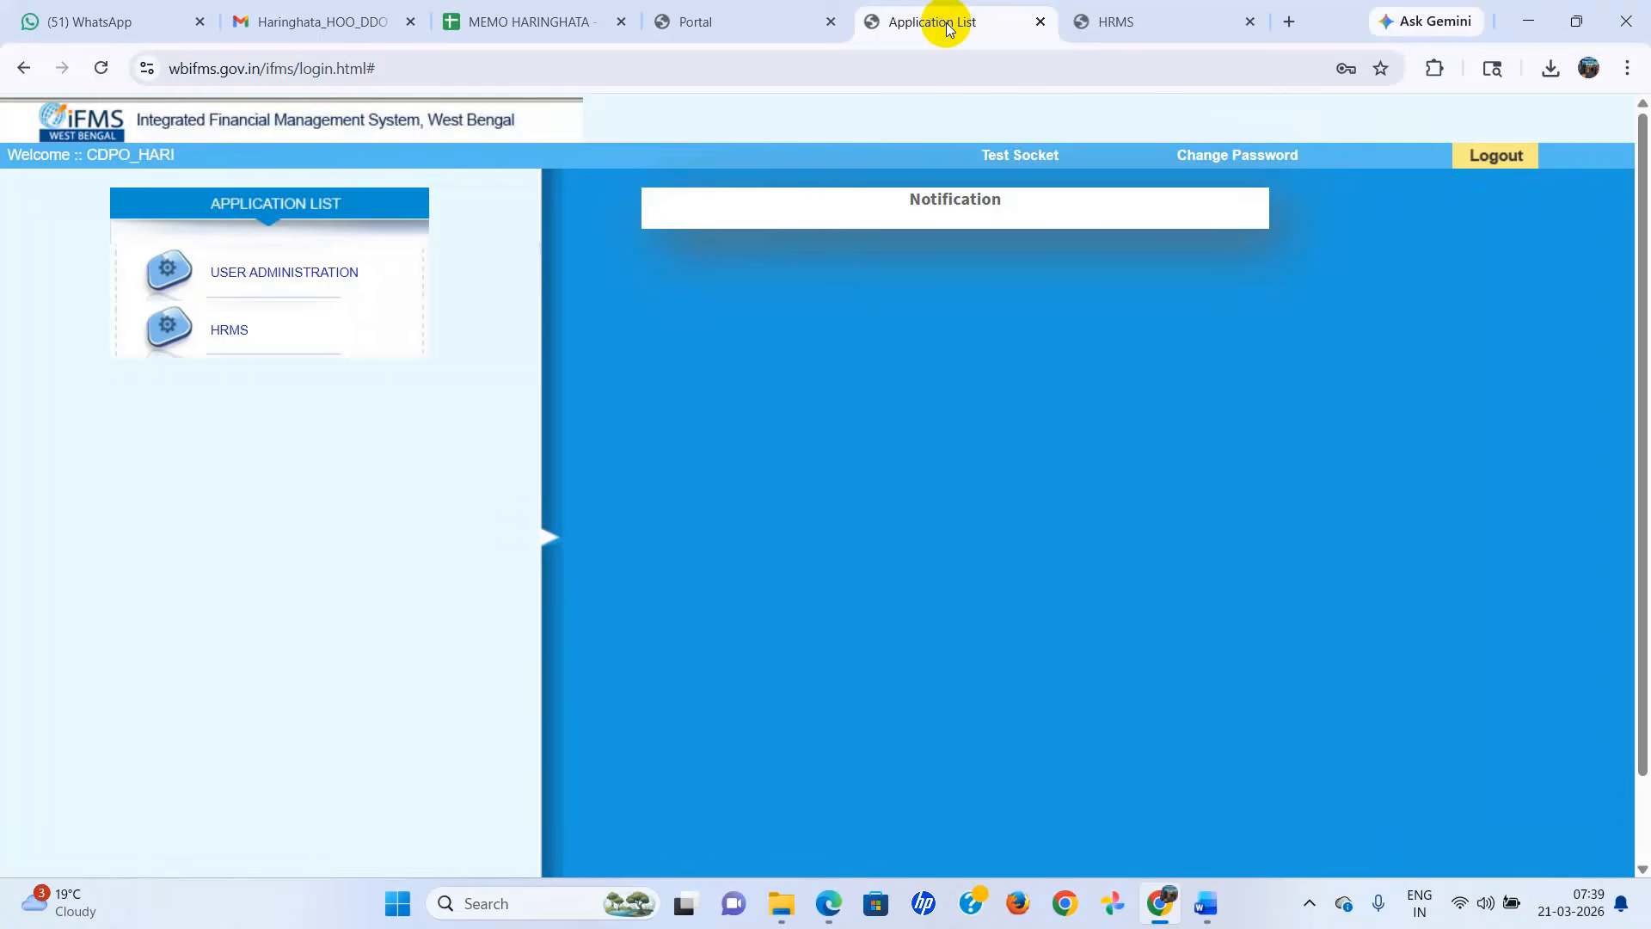
left_click(227, 331)
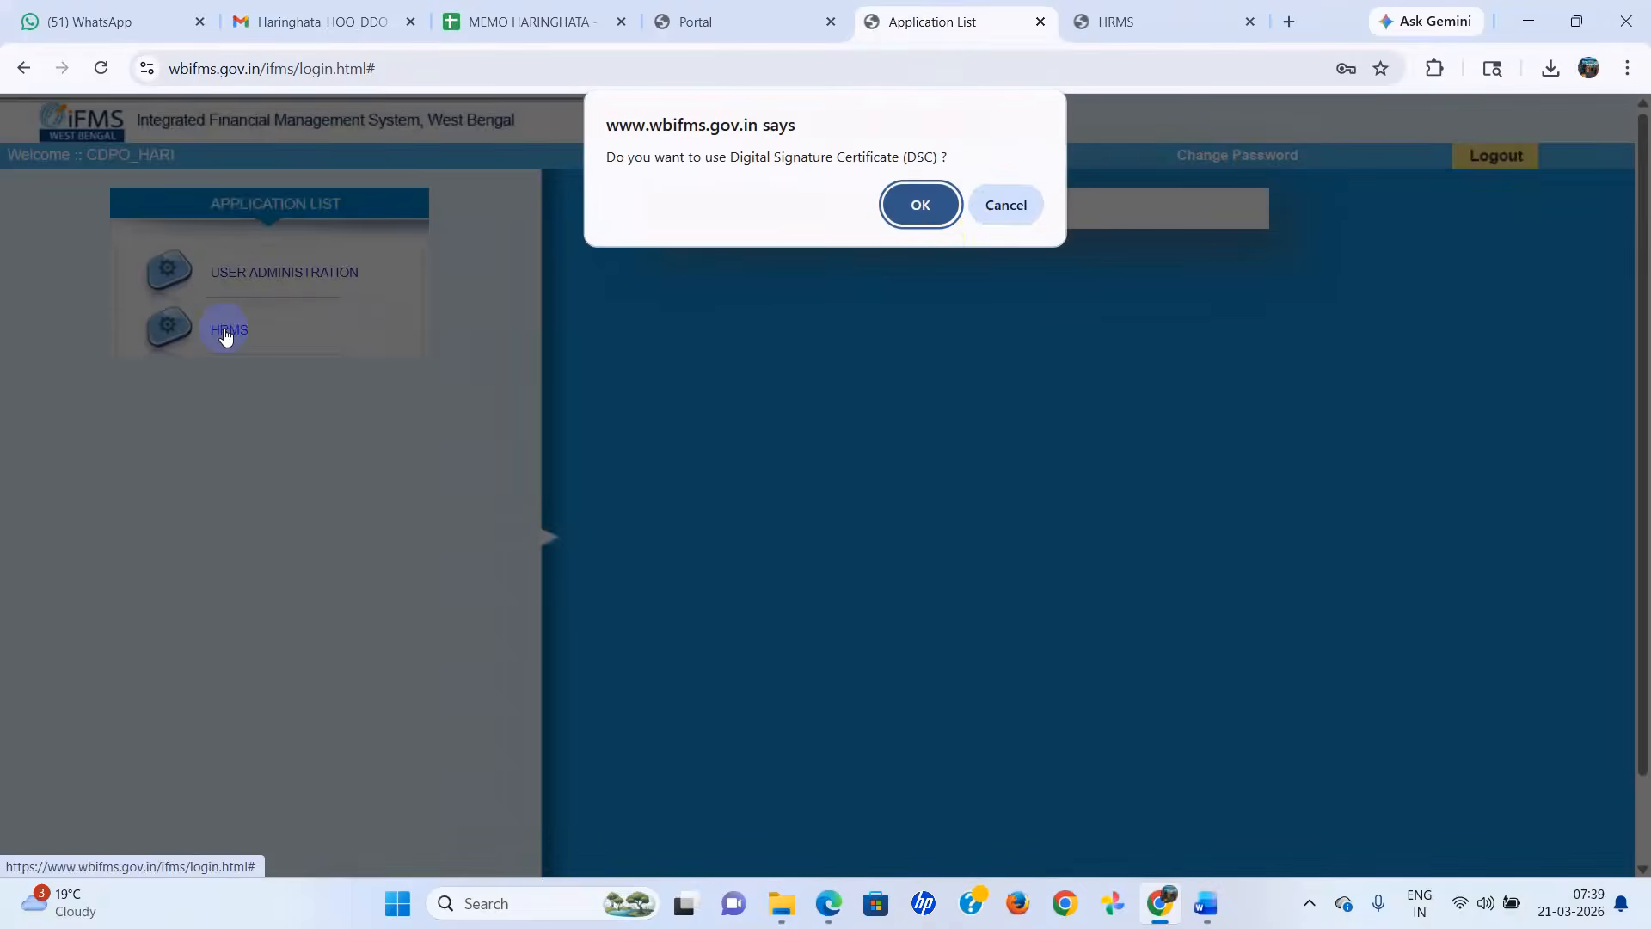
left_click(1004, 206)
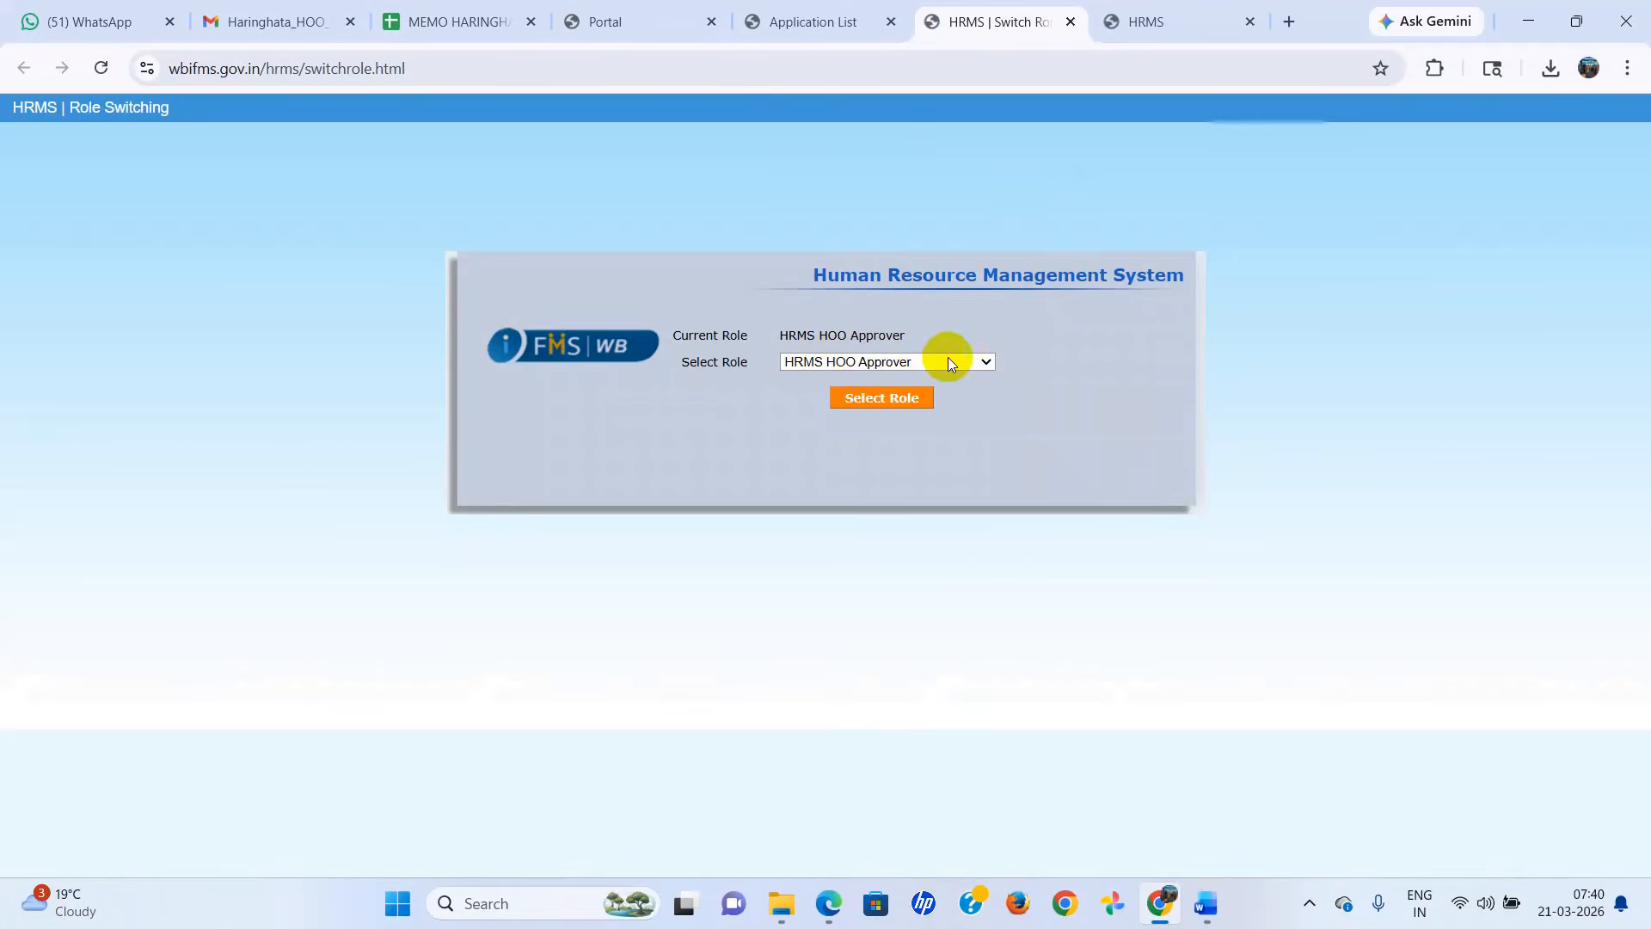
left_click(988, 361)
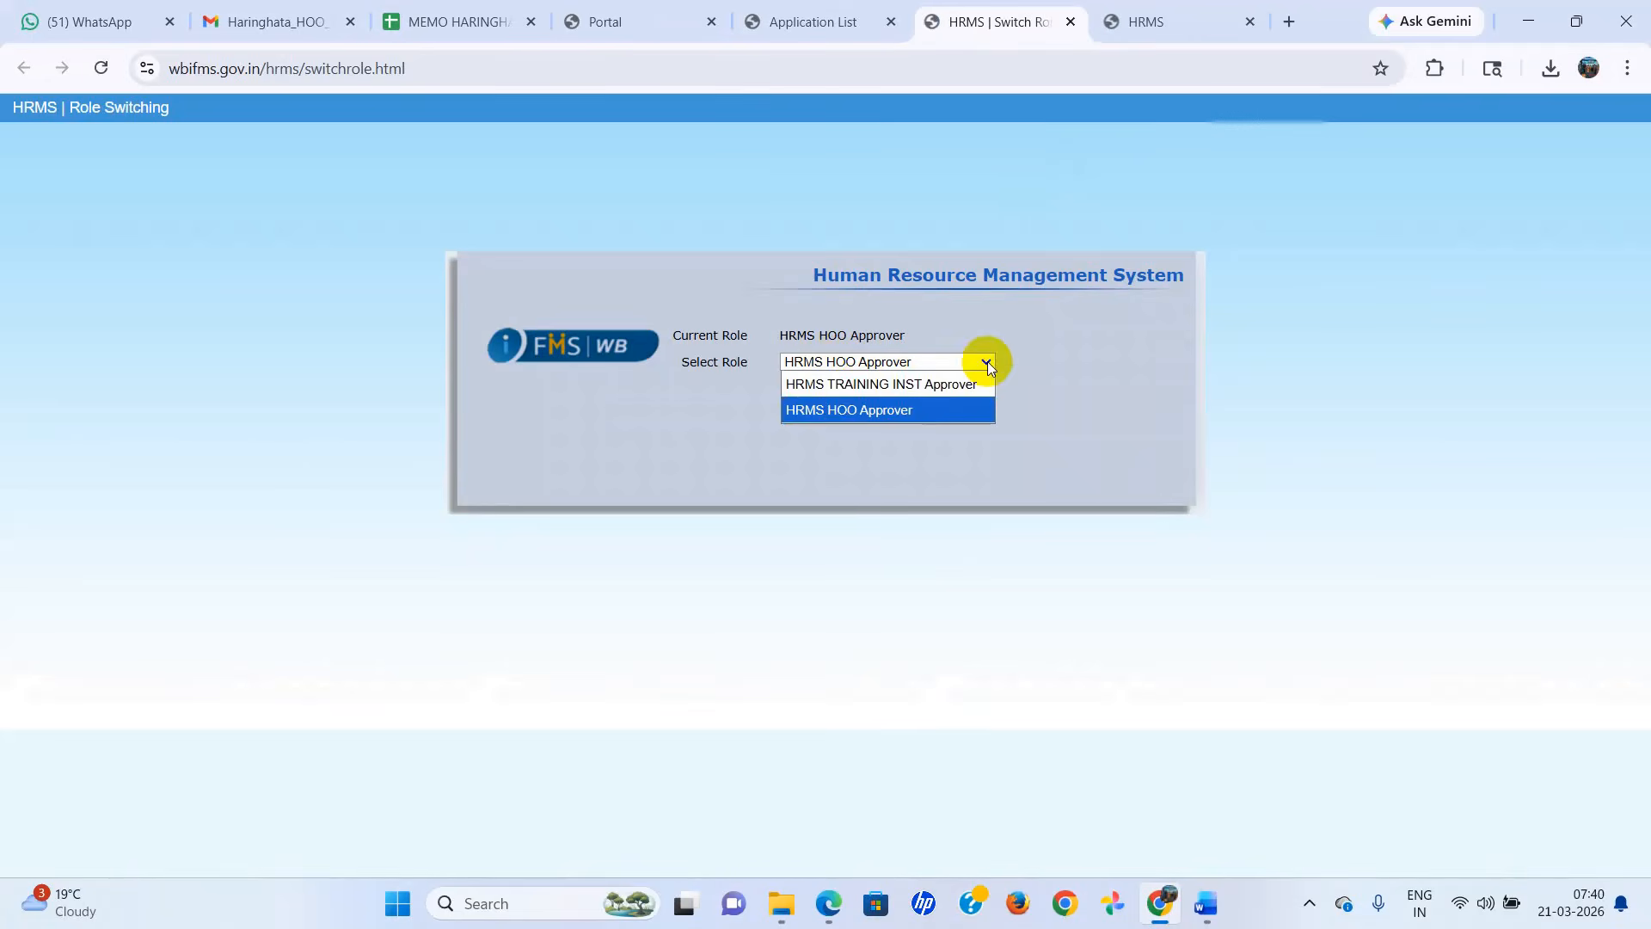
left_click(868, 401)
left_click(872, 398)
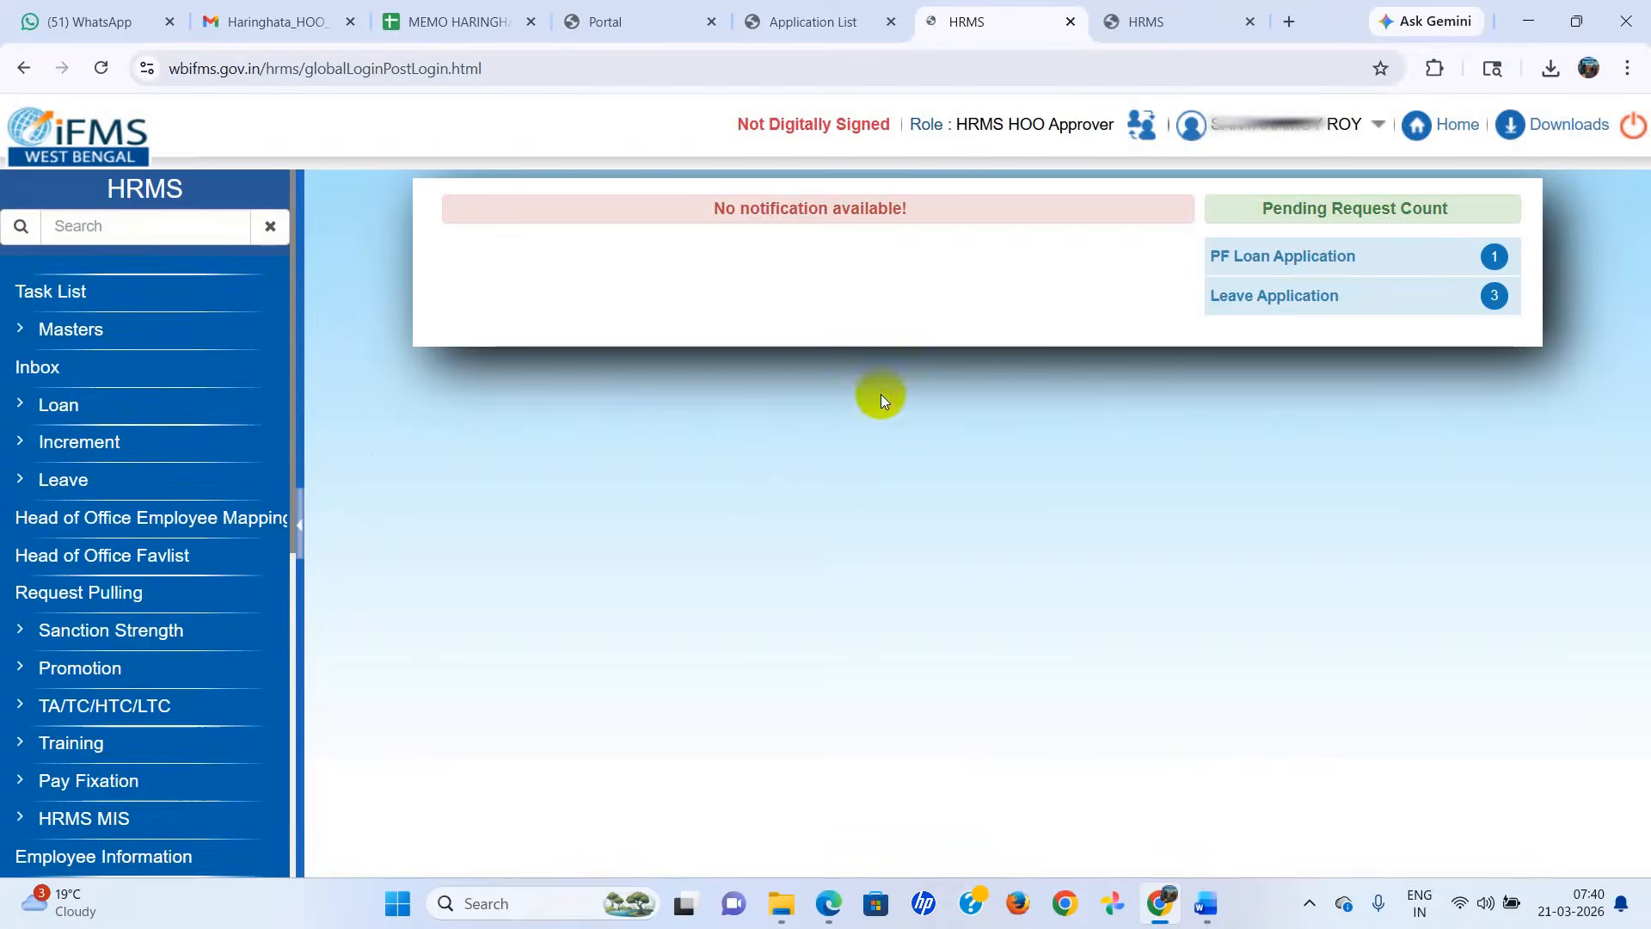
Open the Transfer Joining In form from the Joining In section of the Transfer module.
scroll(258, 431, "down", 5)
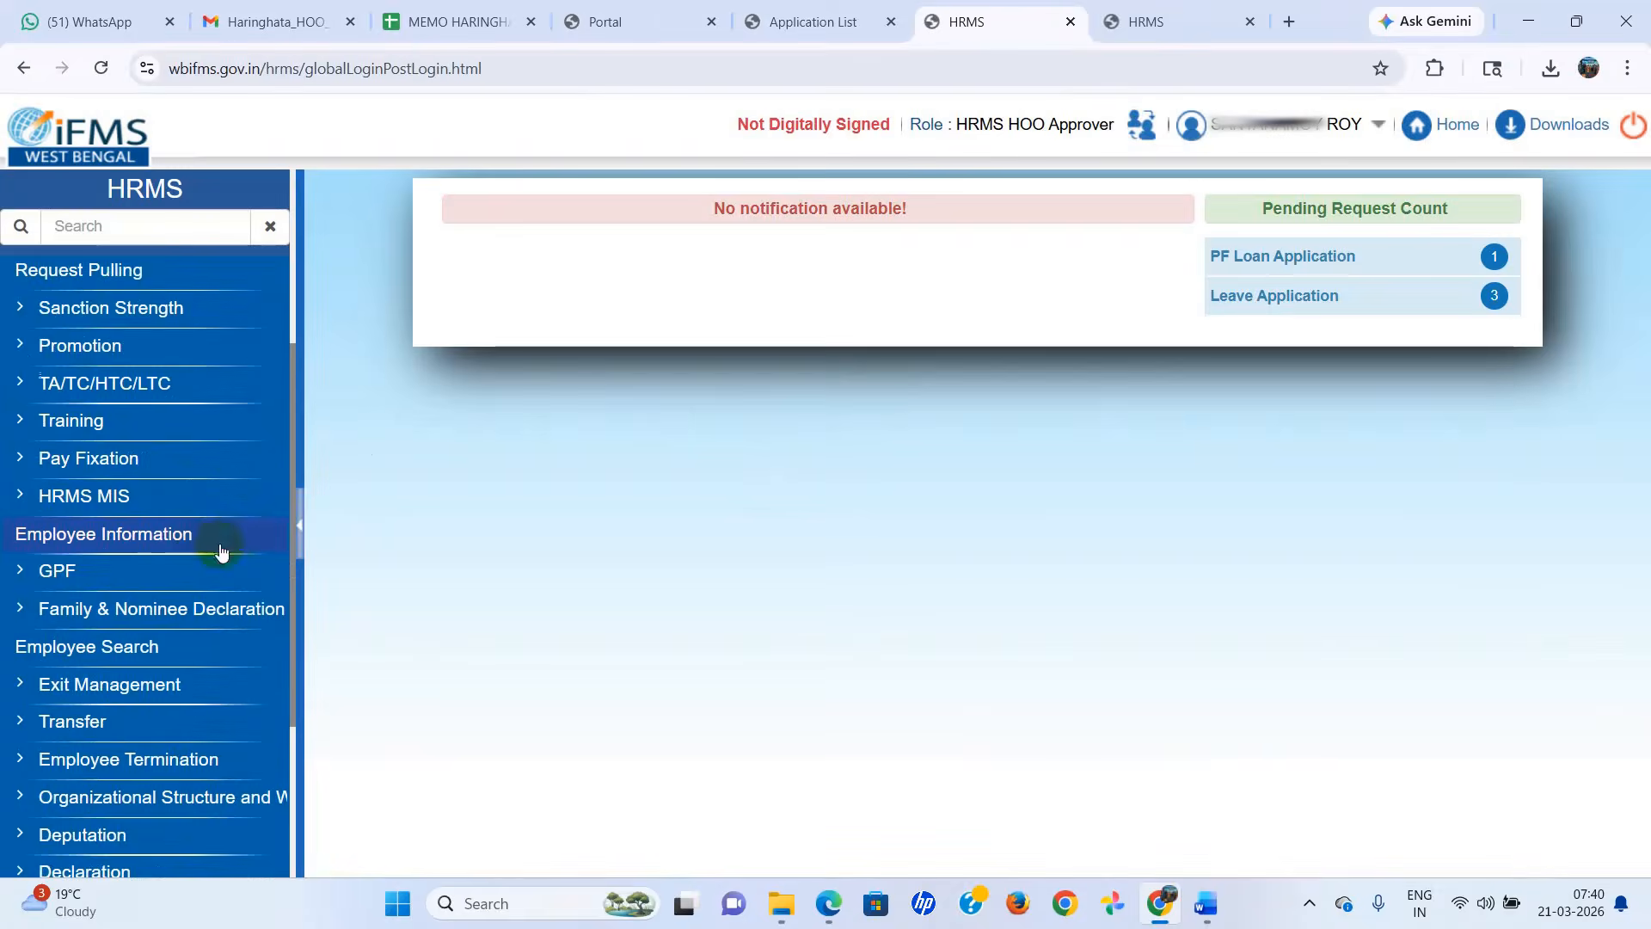
left_click(44, 613)
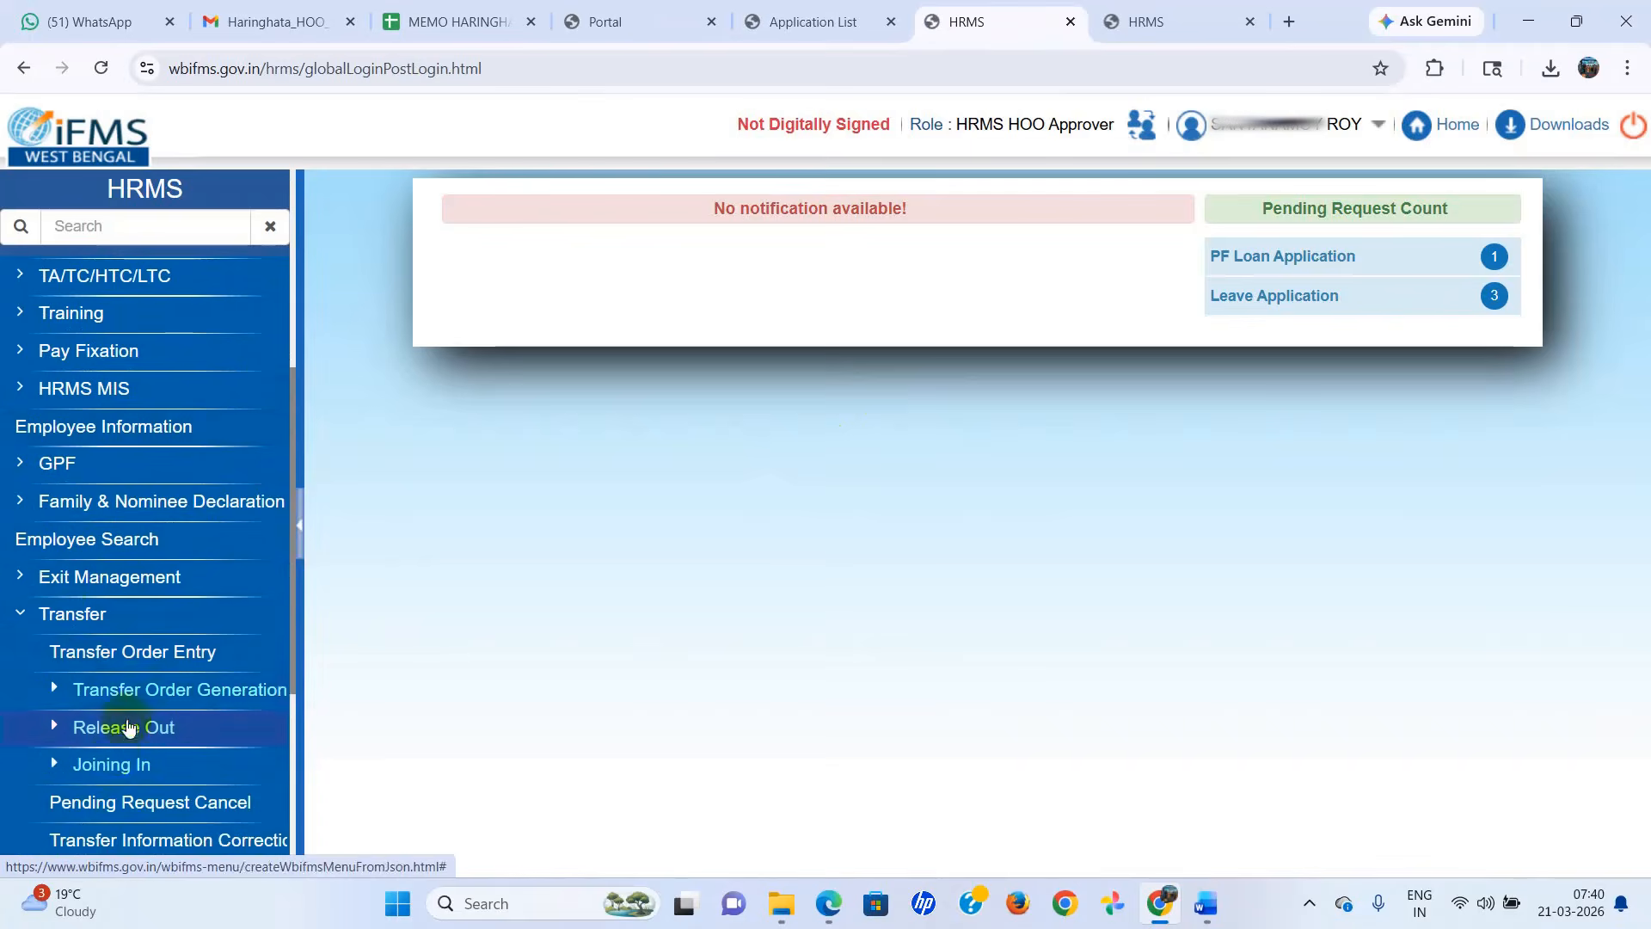
left_click(113, 766)
scroll(158, 700, "down", 3)
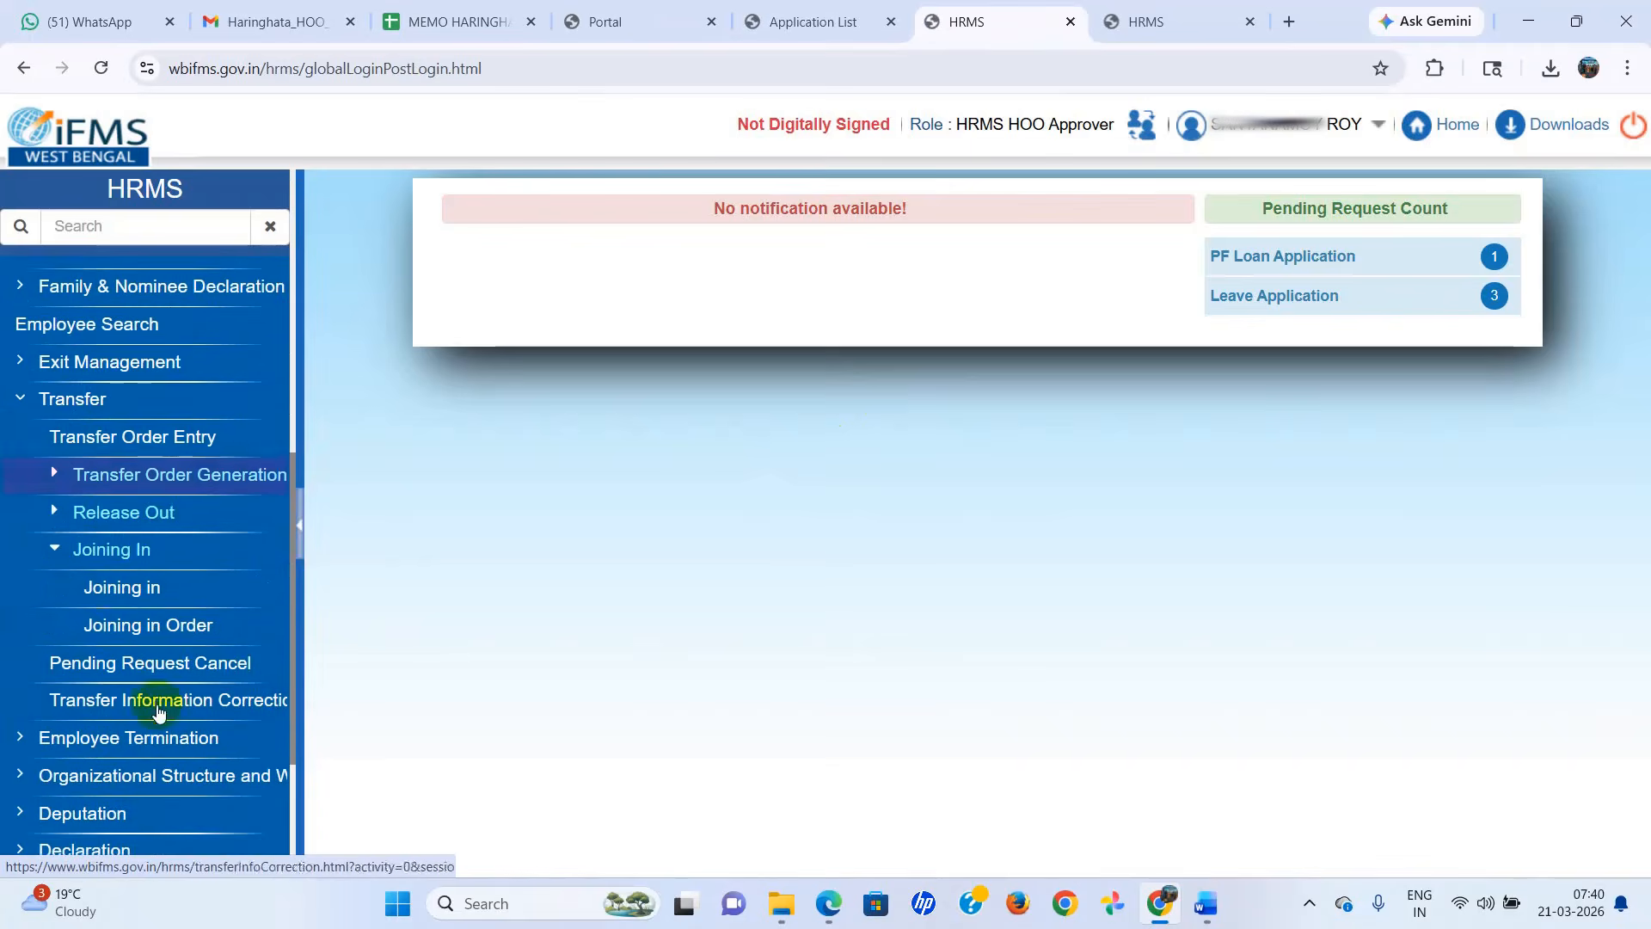
left_click(121, 594)
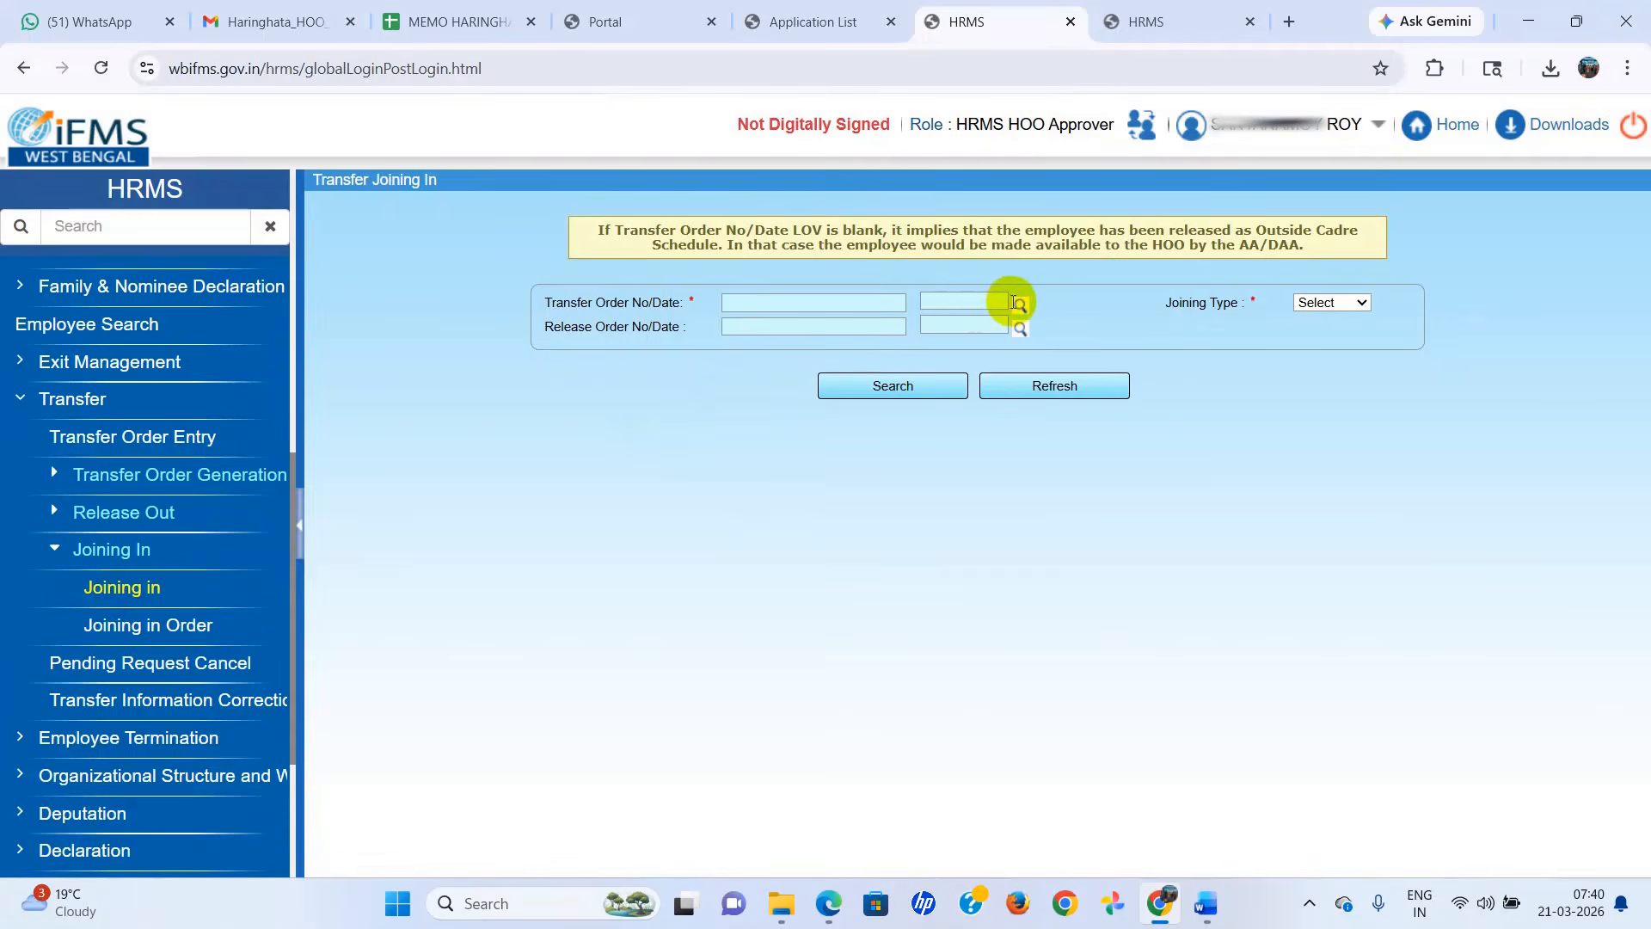
Select the transfer order dated 12/02/2026 and set the joining type to Individual.
left_click(1020, 306)
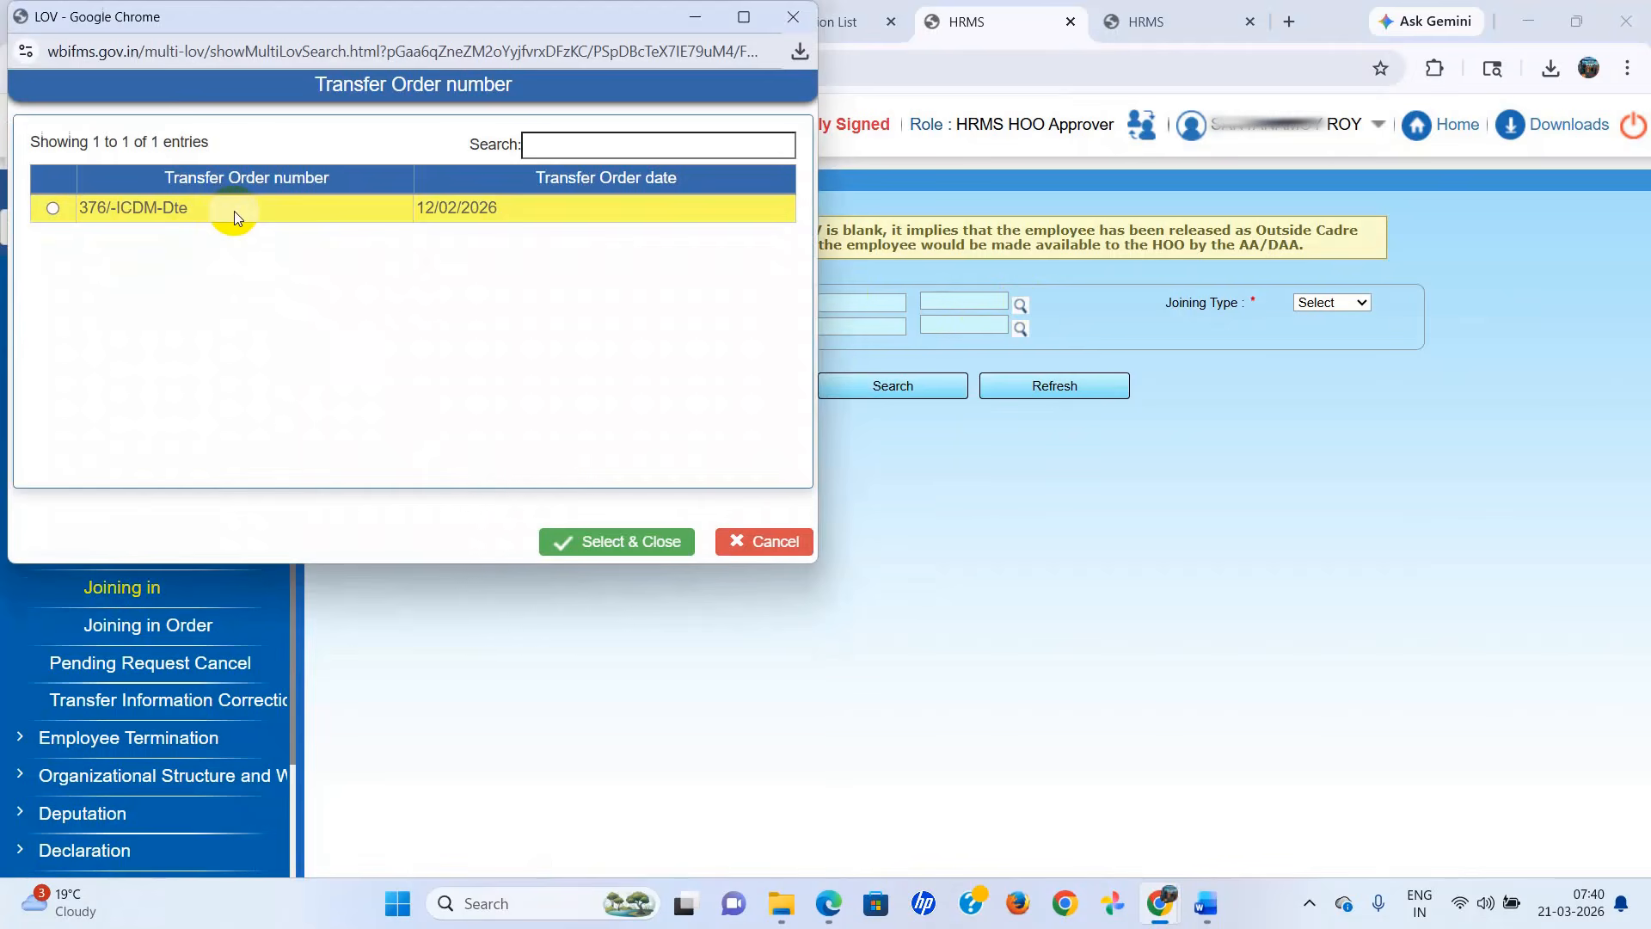
left_click(234, 210)
left_click(616, 542)
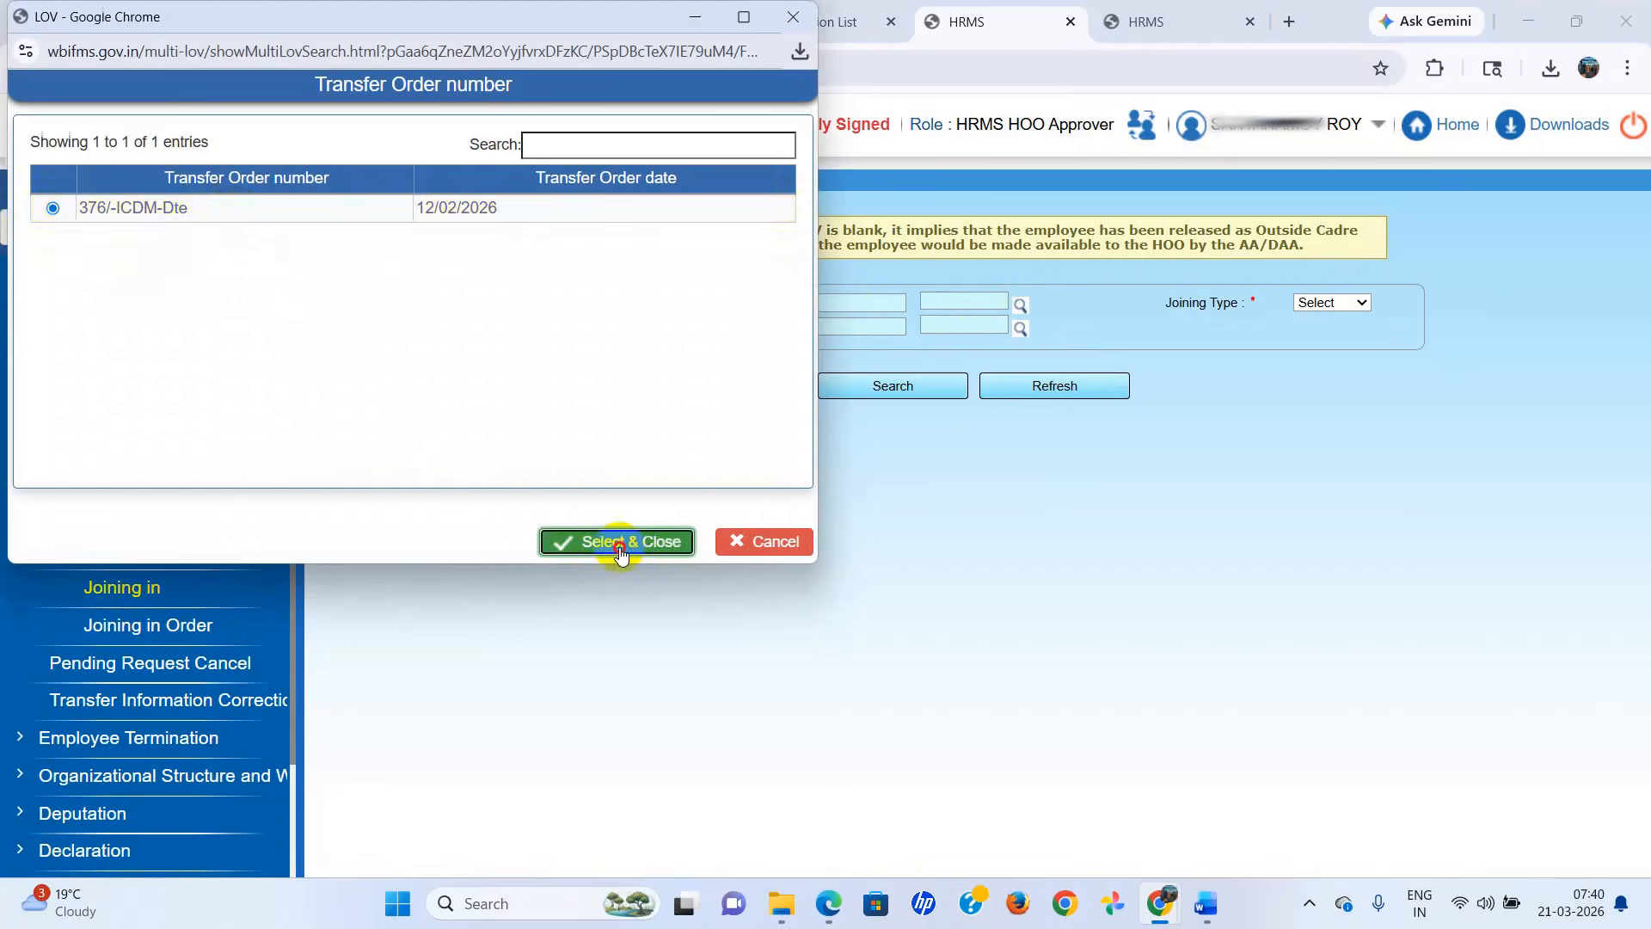
left_click(1357, 303)
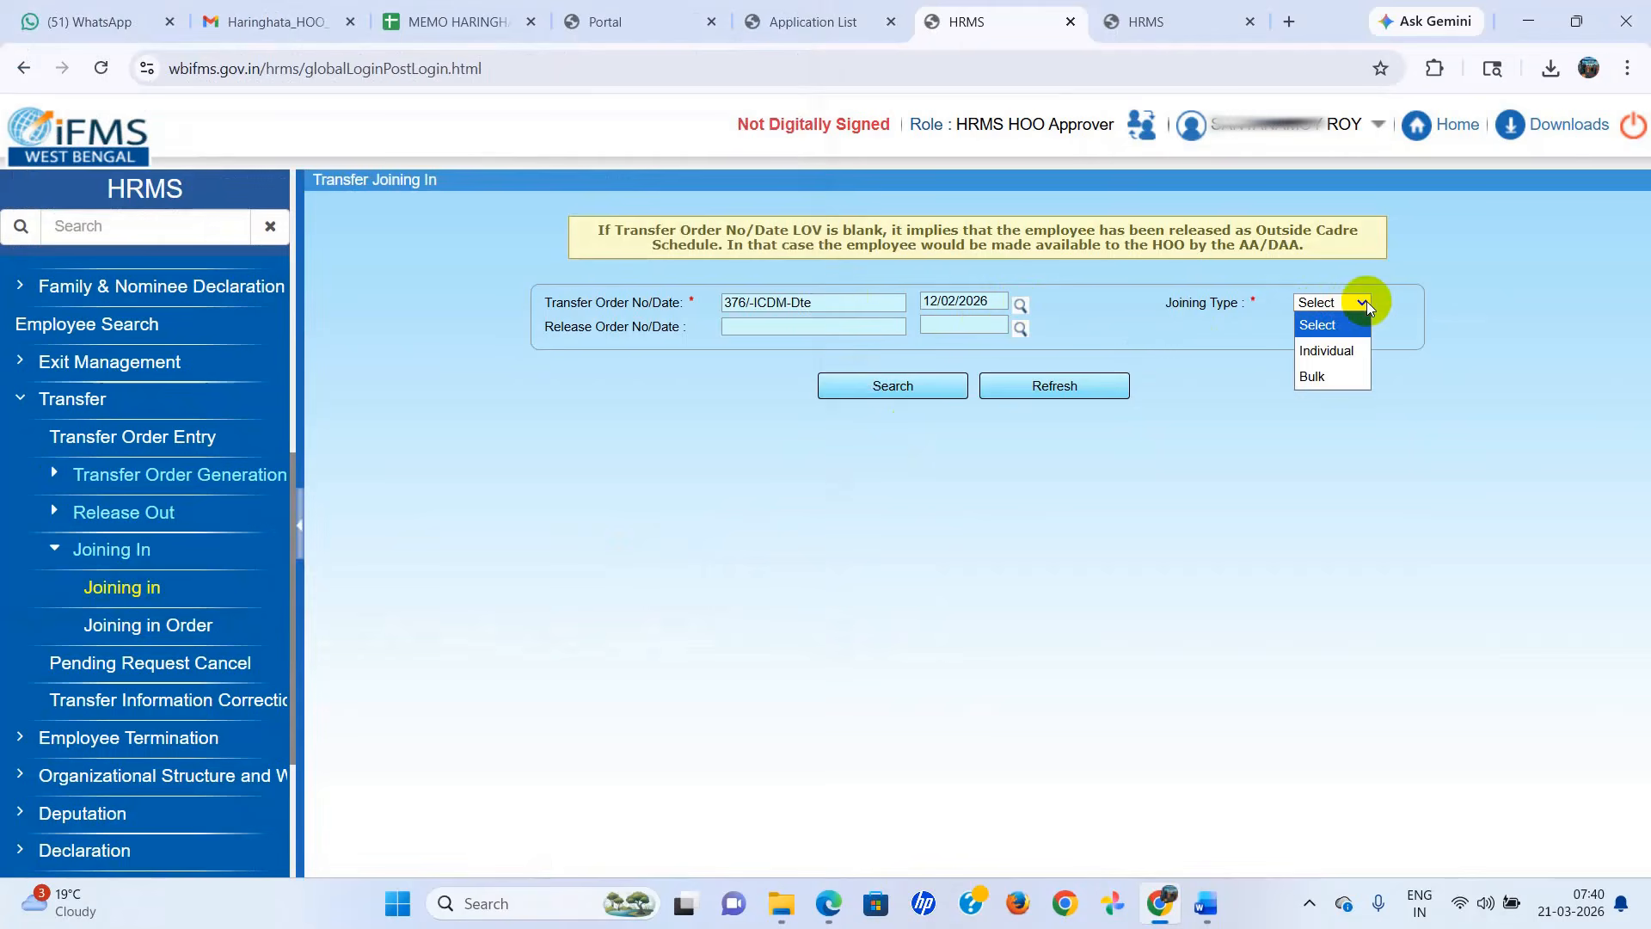
left_click(1350, 349)
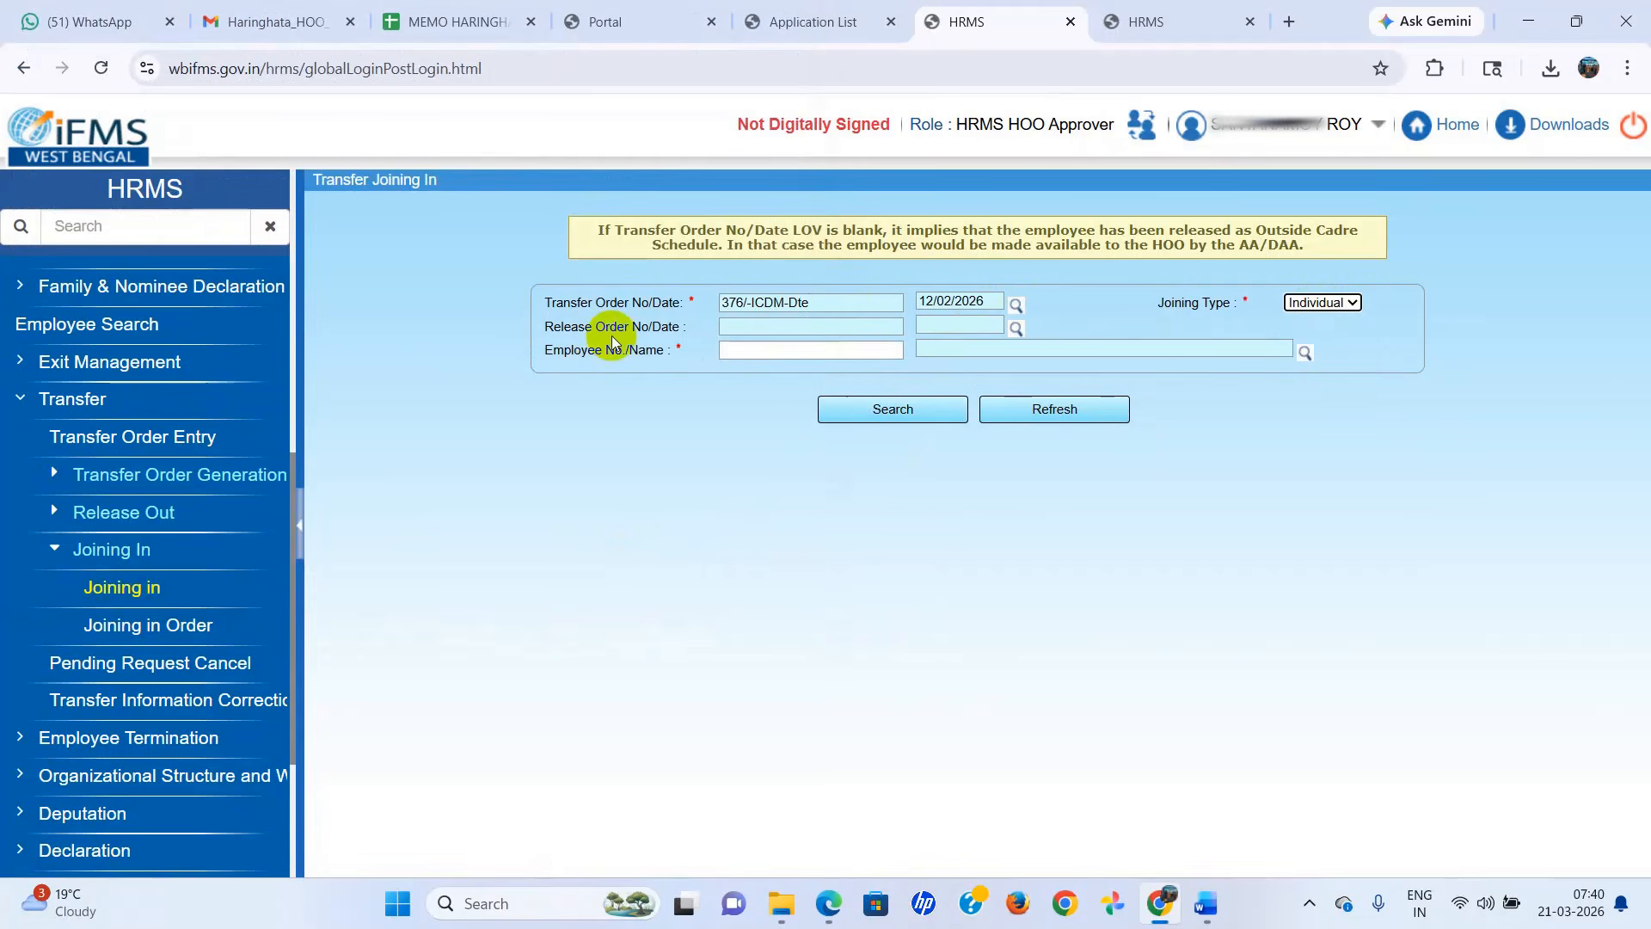
Select the release order dated 27/02/2026 for the transfer.
left_click(1017, 325)
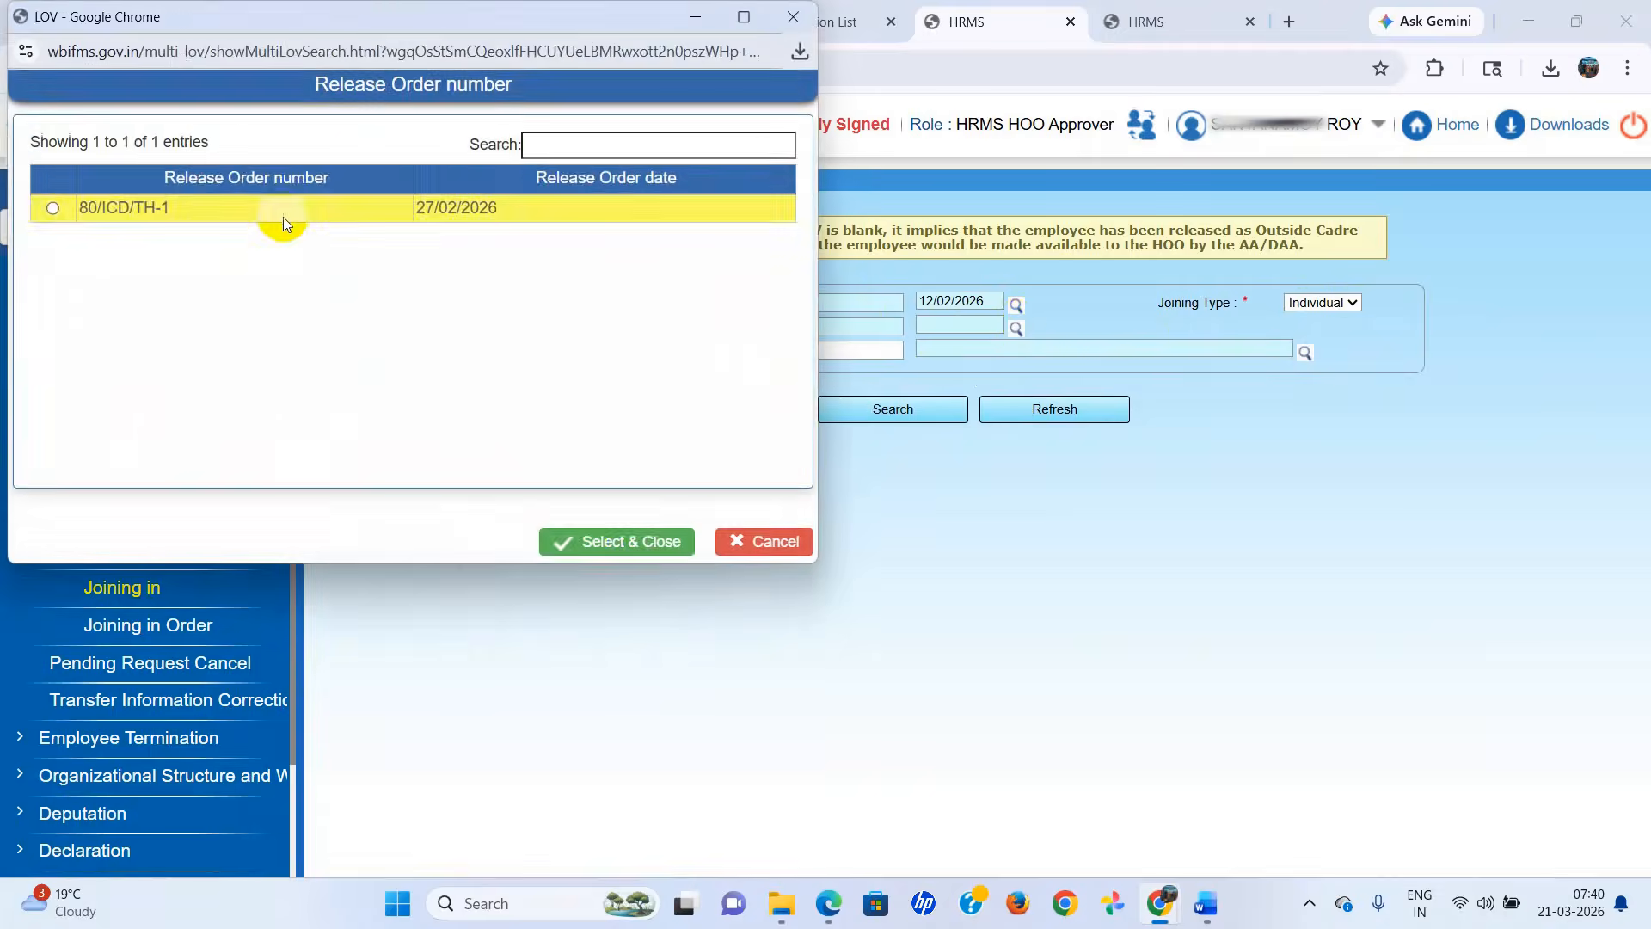
left_click(281, 215)
left_click(563, 540)
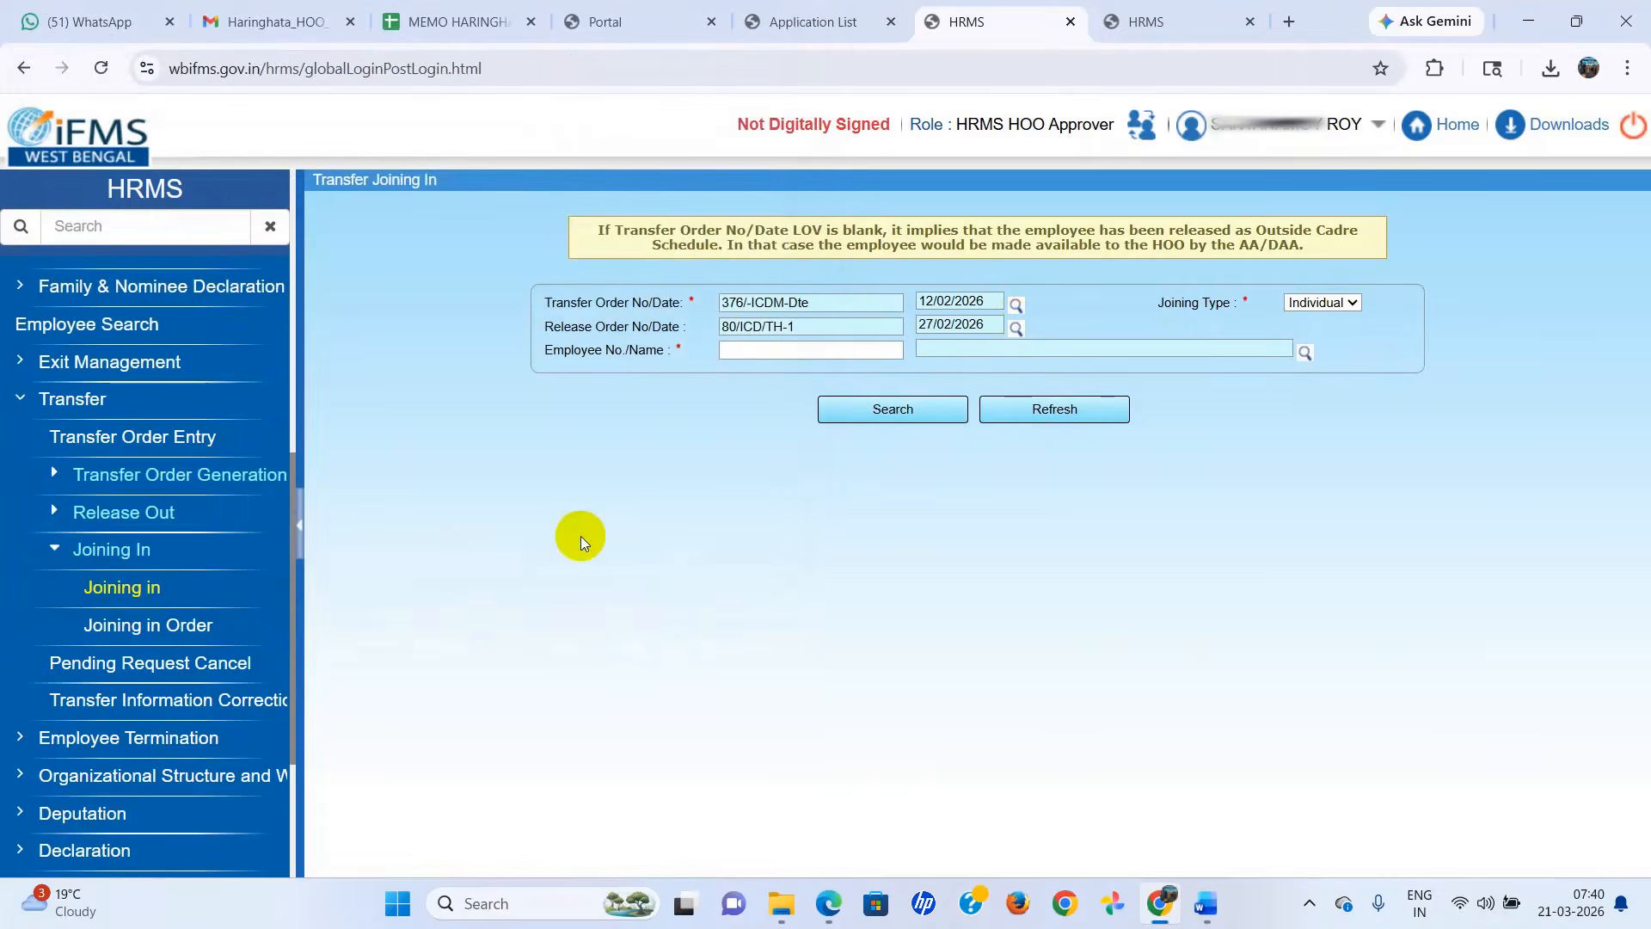
Enter the employee number, pick the matching employee from the lookup, and search for the joining record.
left_click(798, 352)
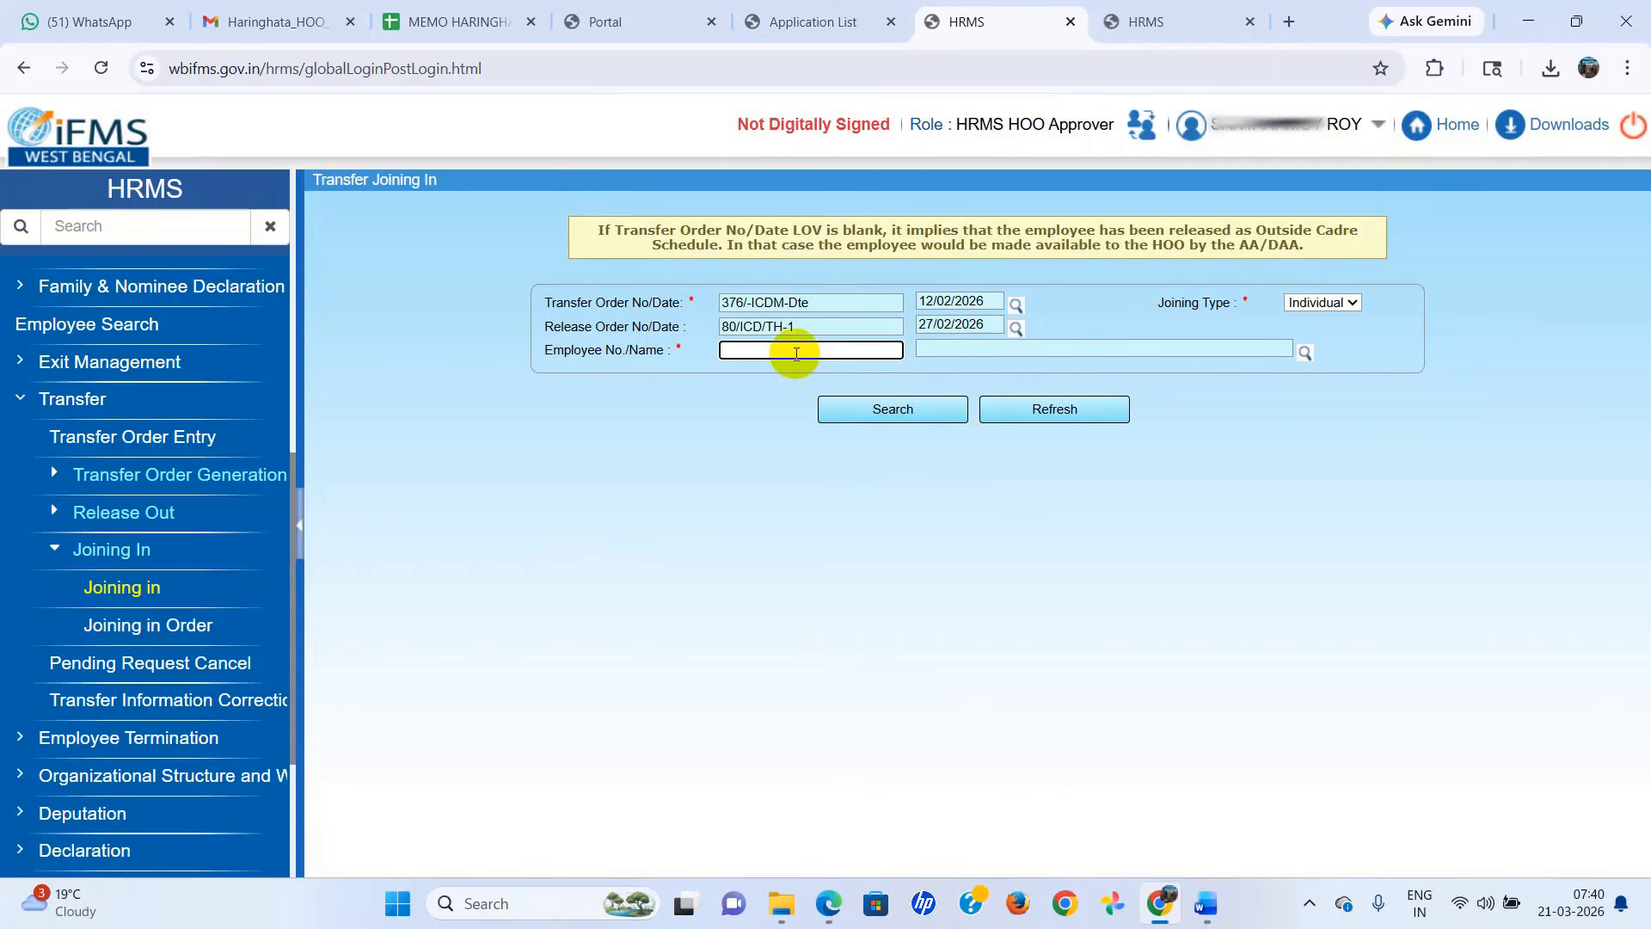
type("20240")
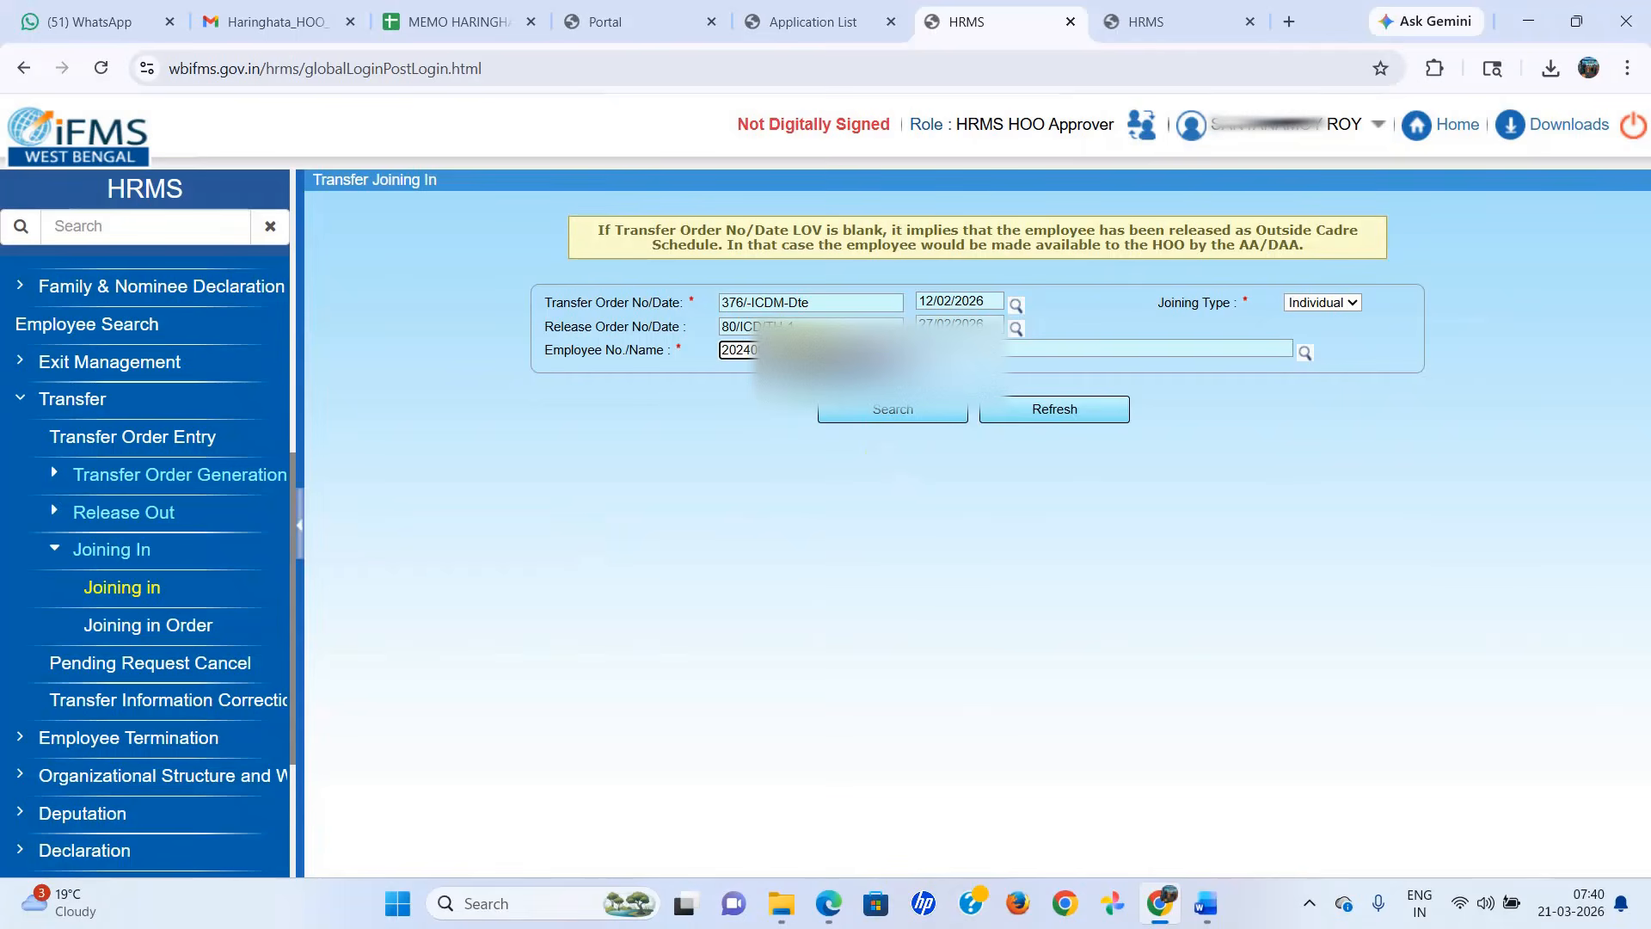
left_click(1348, 351)
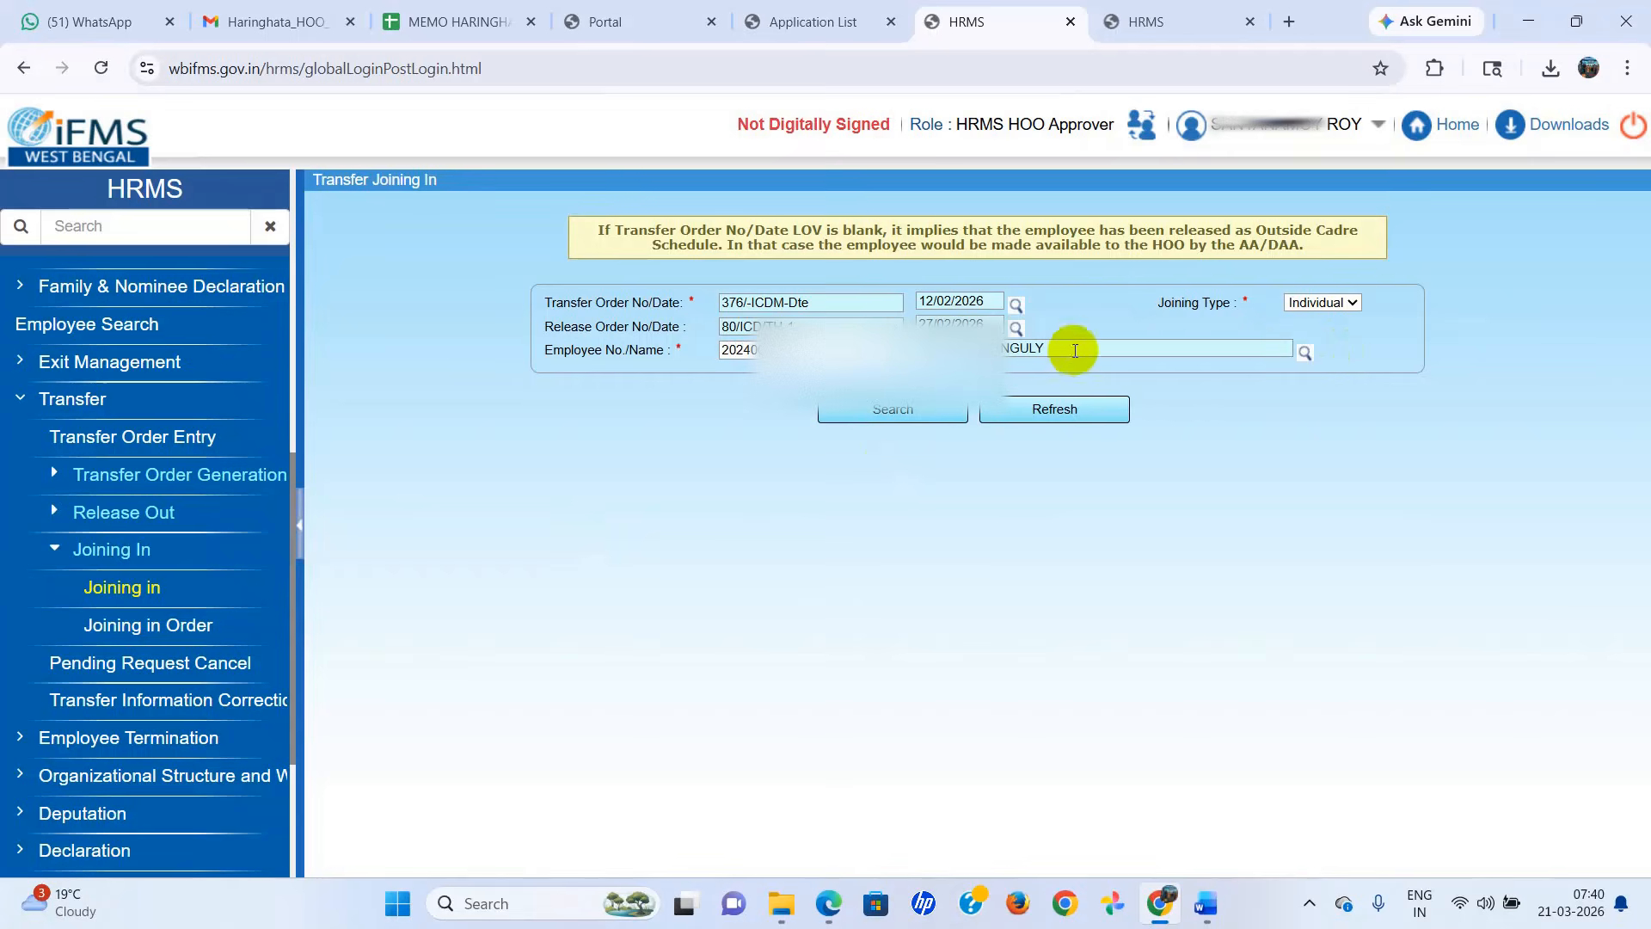
left_click(1305, 354)
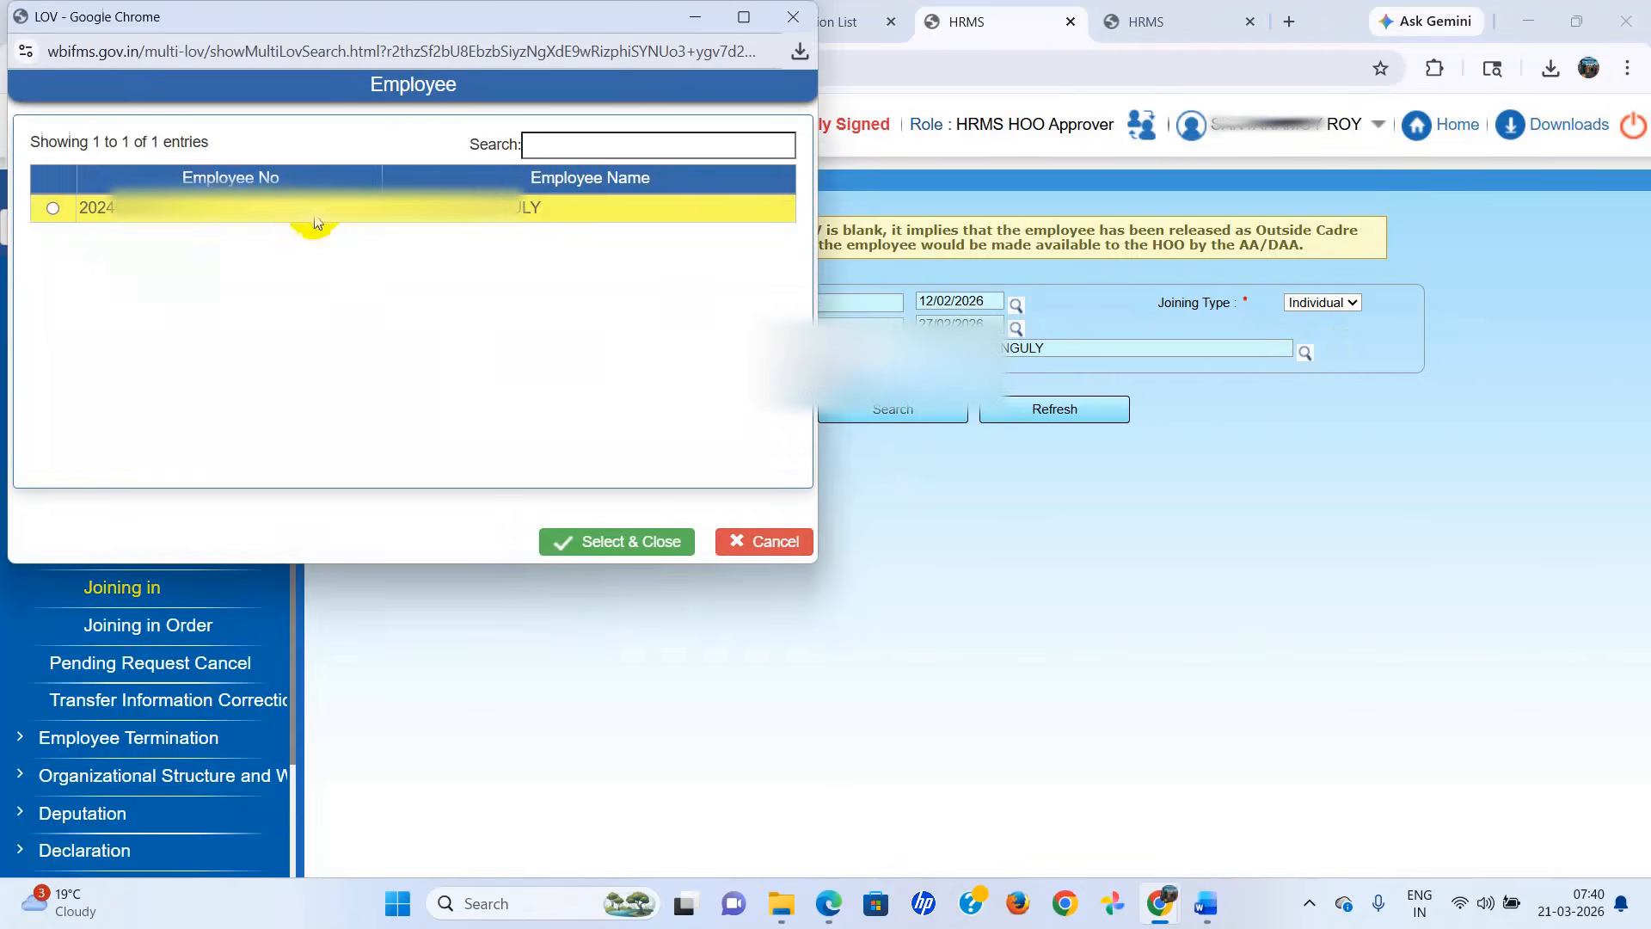
left_click(292, 216)
left_click(572, 539)
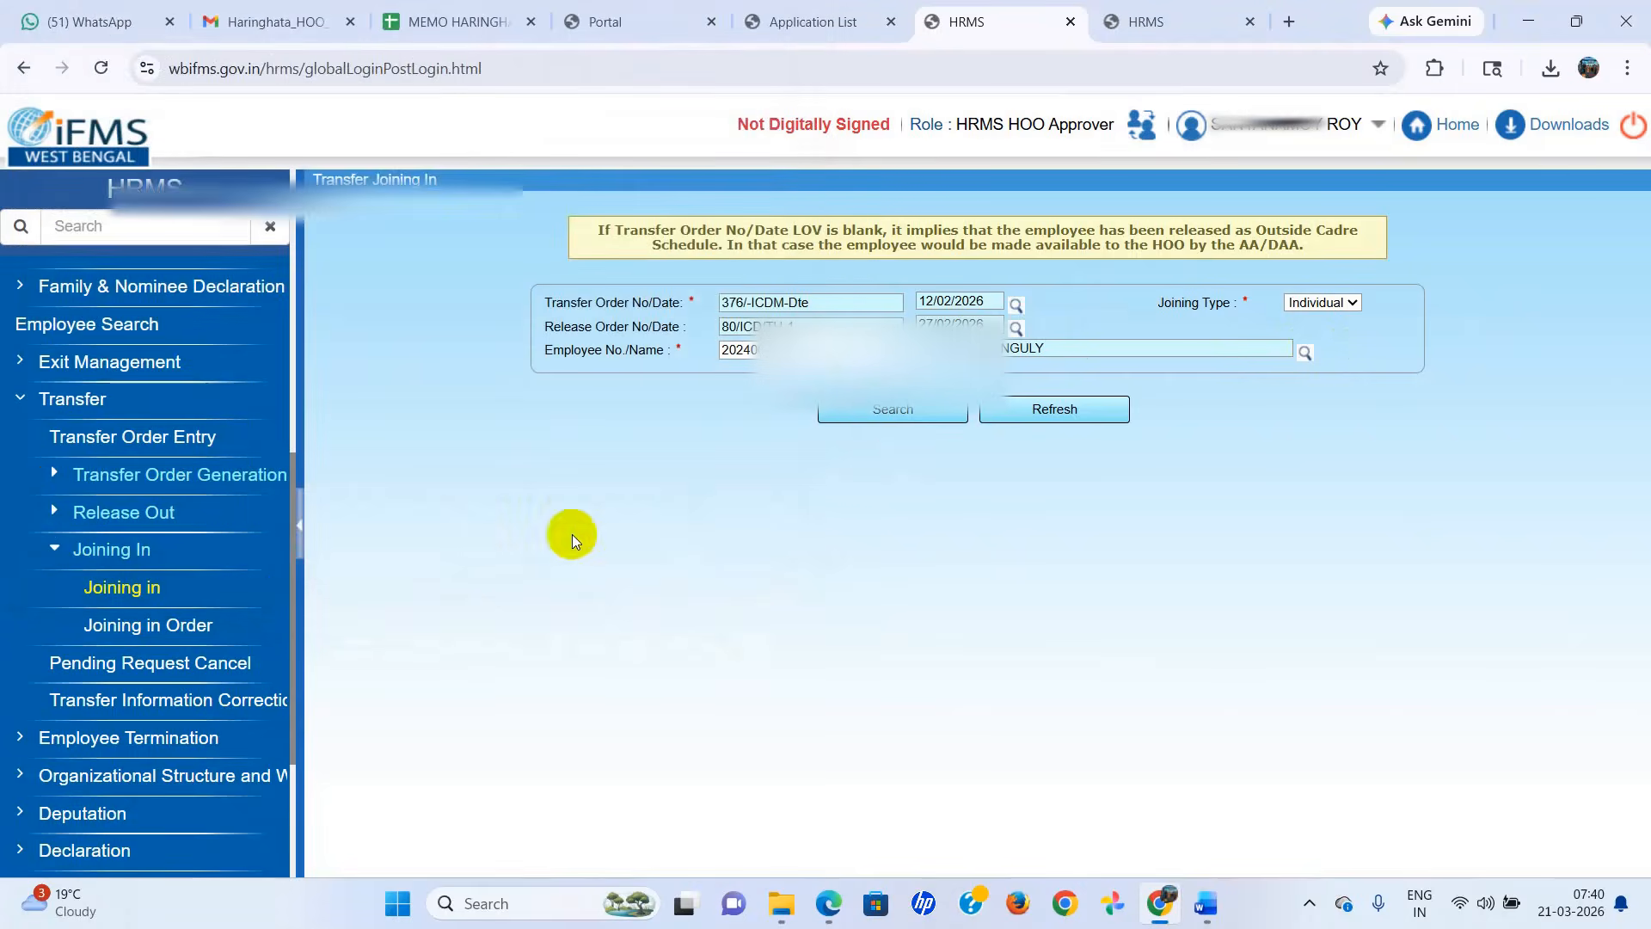
left_click(900, 421)
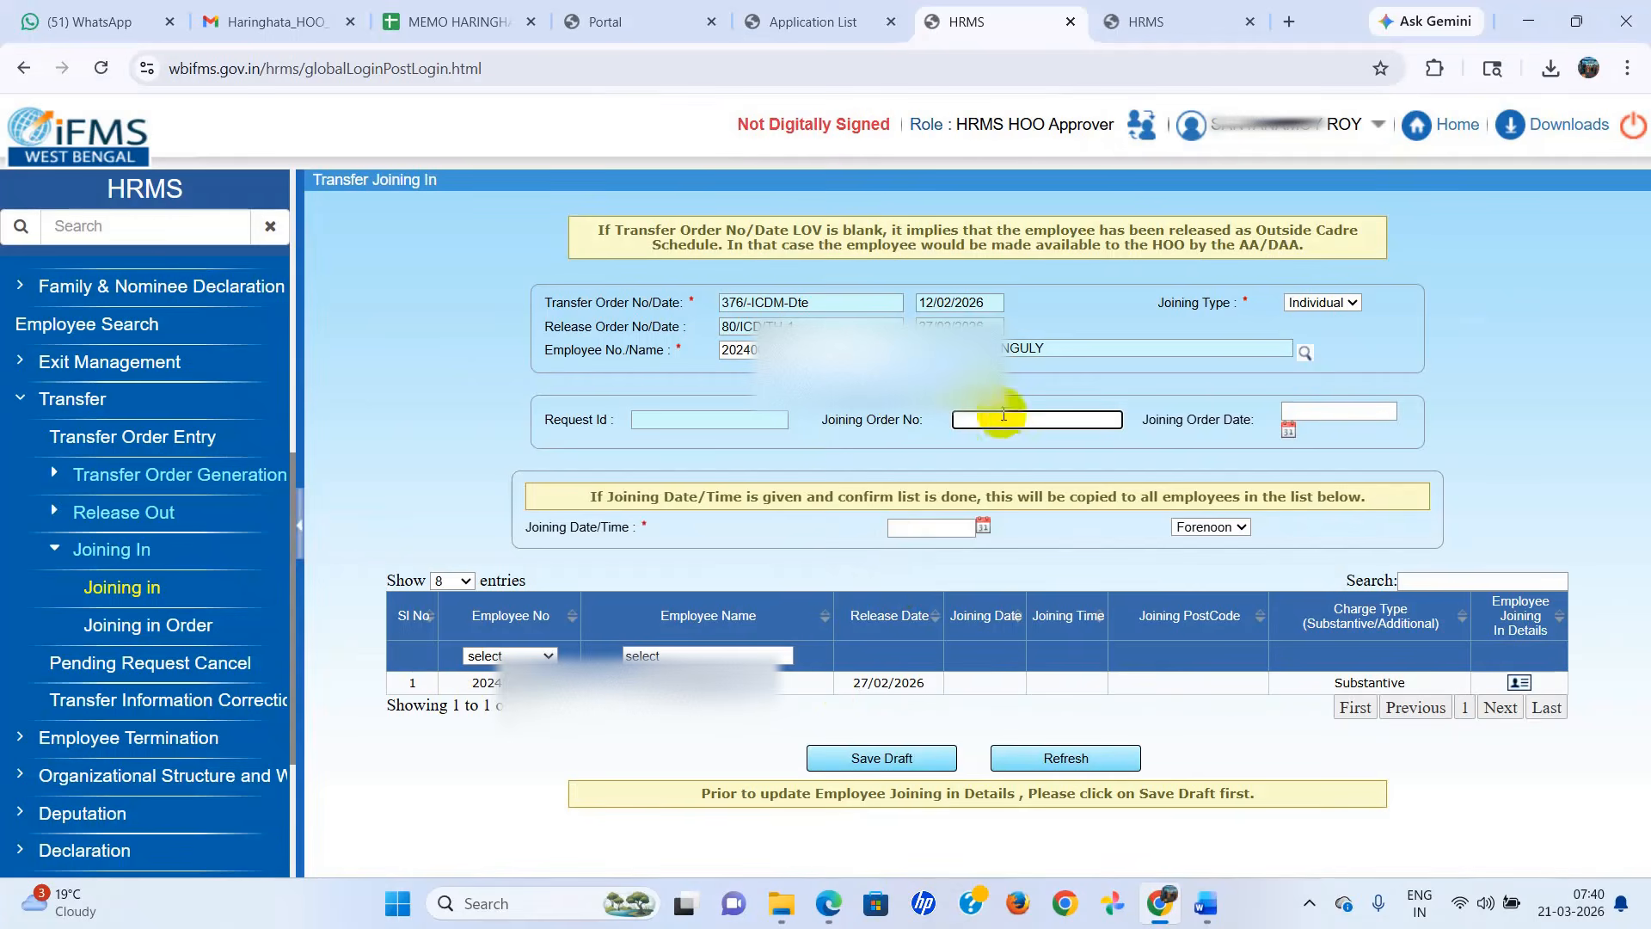
Enter the joining order number and set the joining order date to 02/02/2026.
type("123/ICDS/HGT")
left_click(1290, 413)
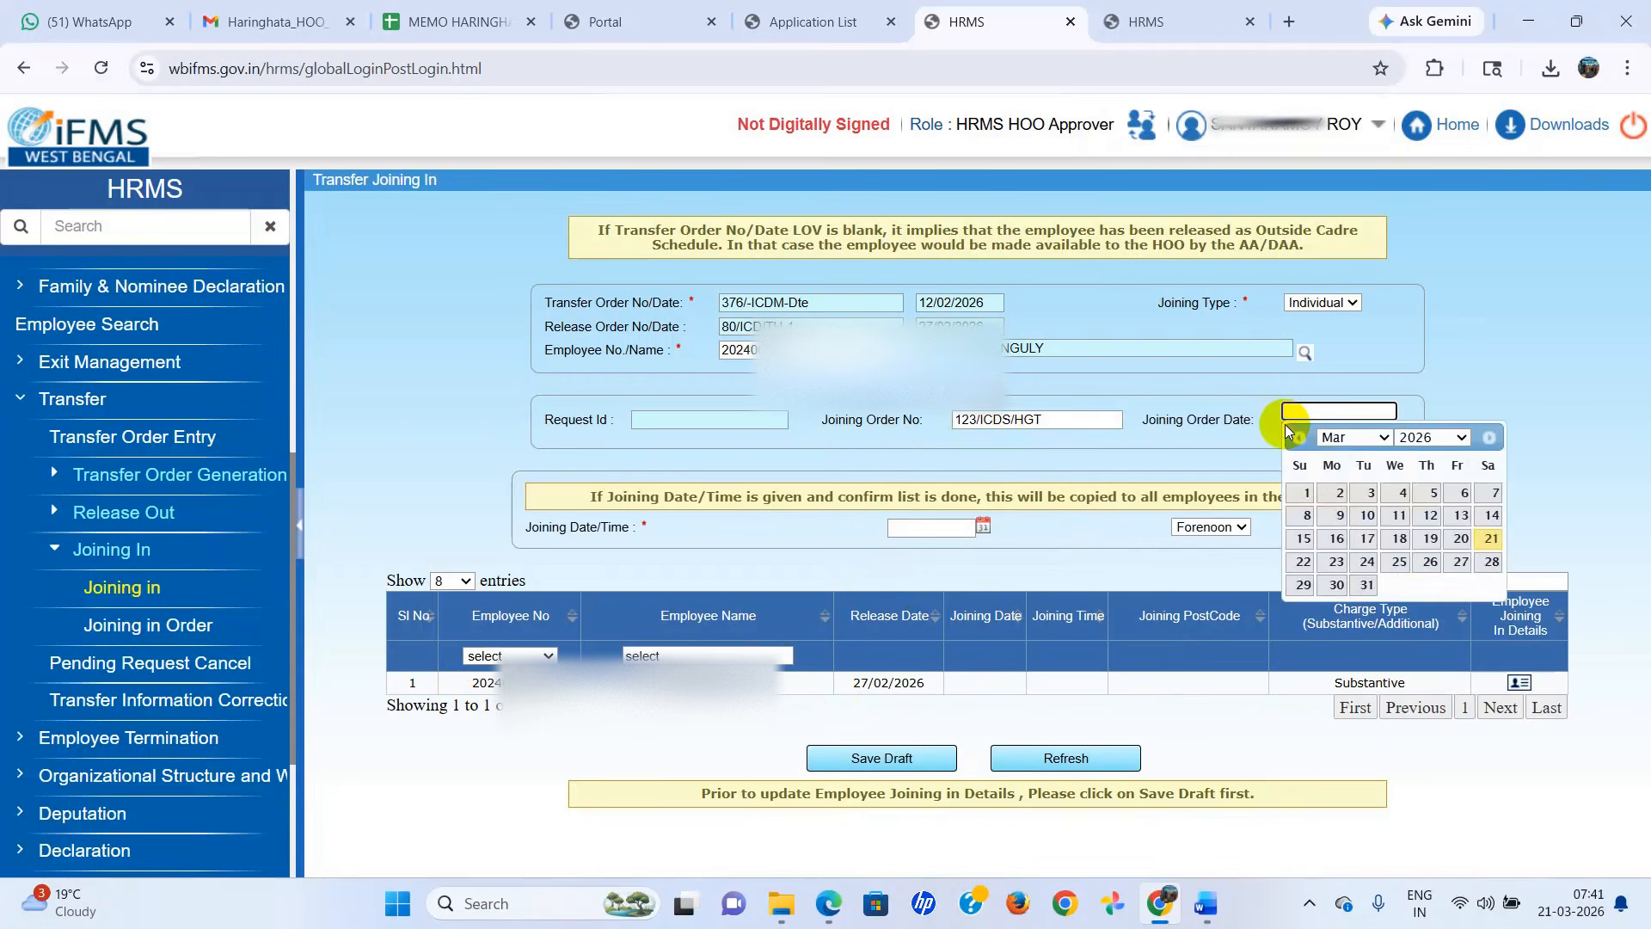
left_click(1365, 437)
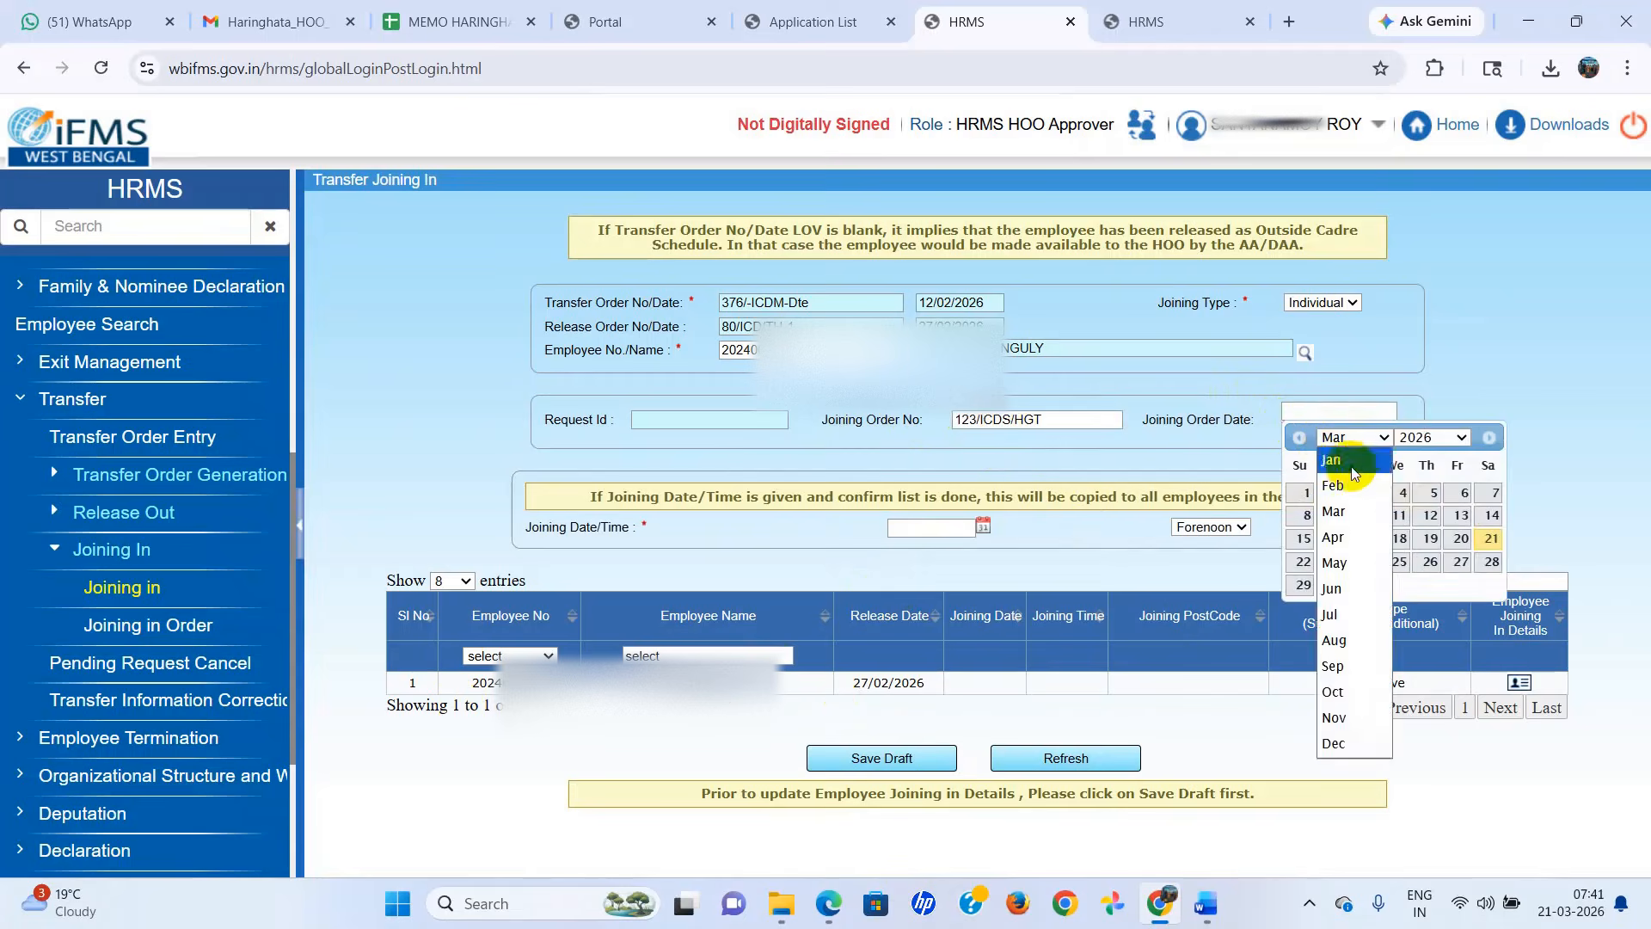
left_click(1335, 485)
left_click(1333, 492)
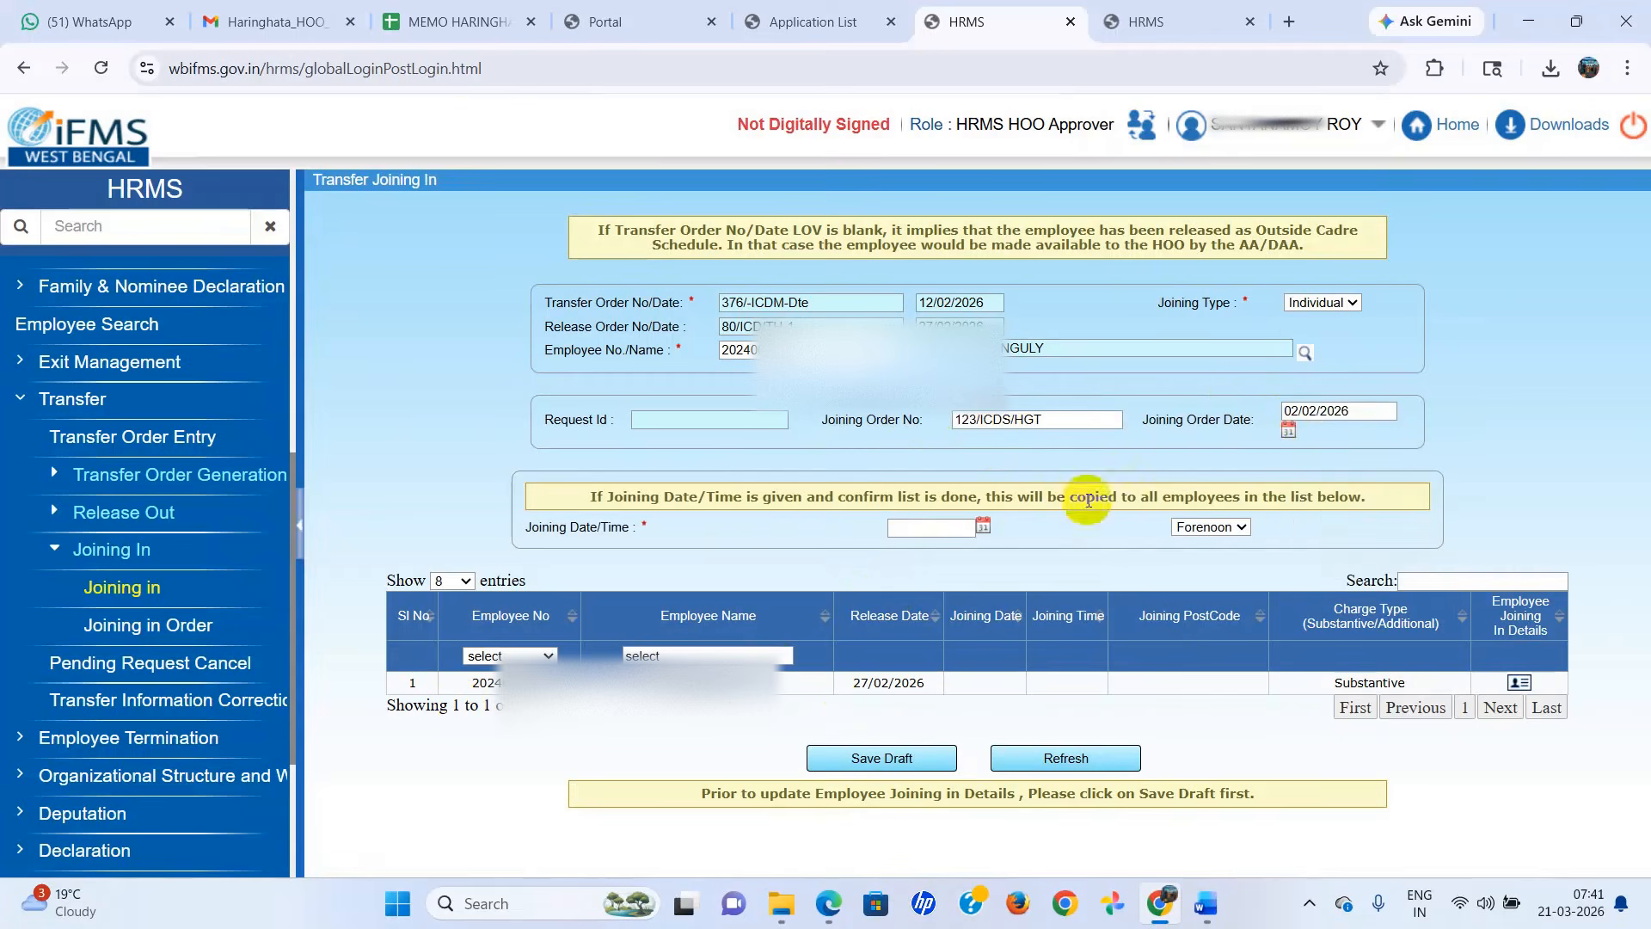
Set the joining date to 02/02/2026 with the time as Forenoon.
left_click(984, 526)
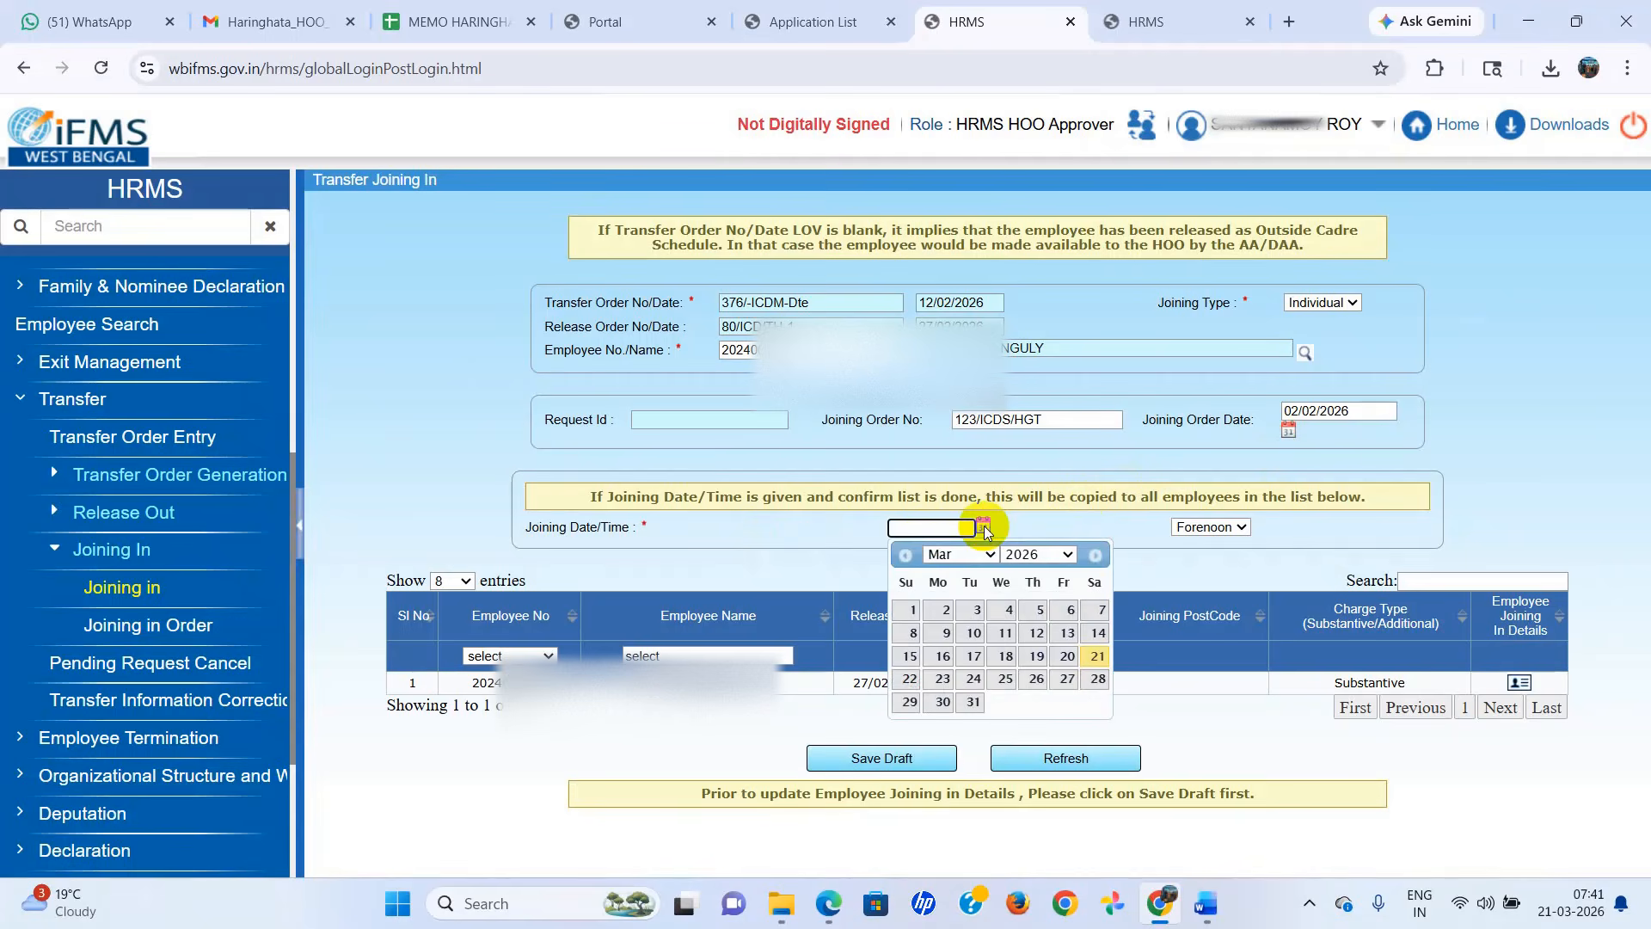
left_click(987, 554)
left_click(943, 593)
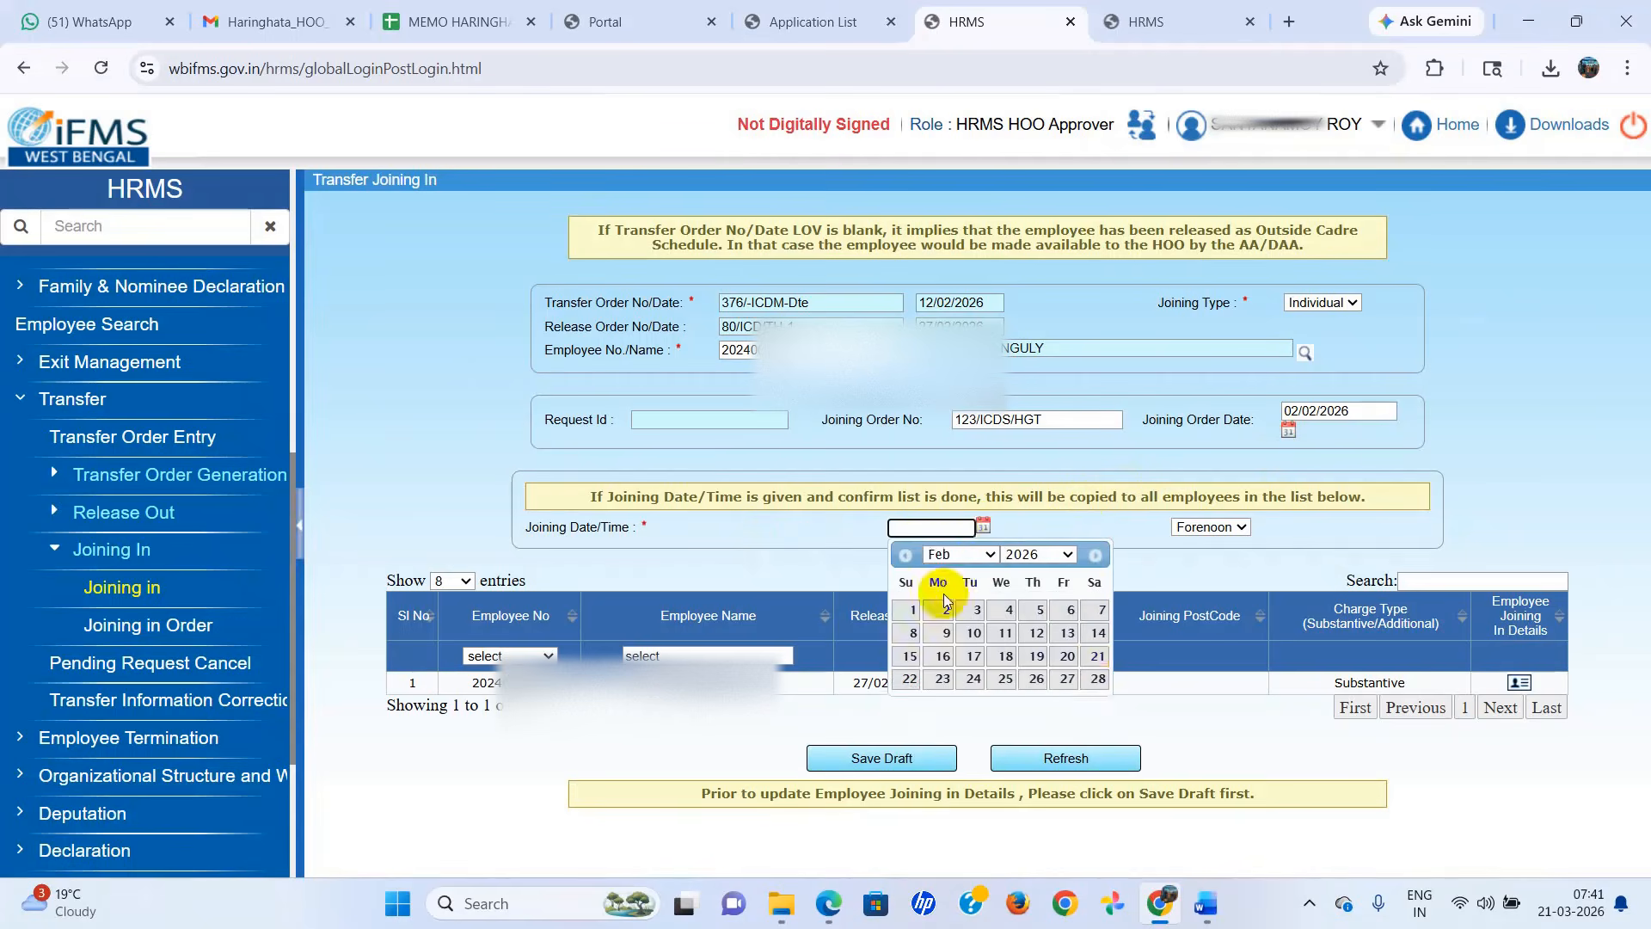
left_click(944, 609)
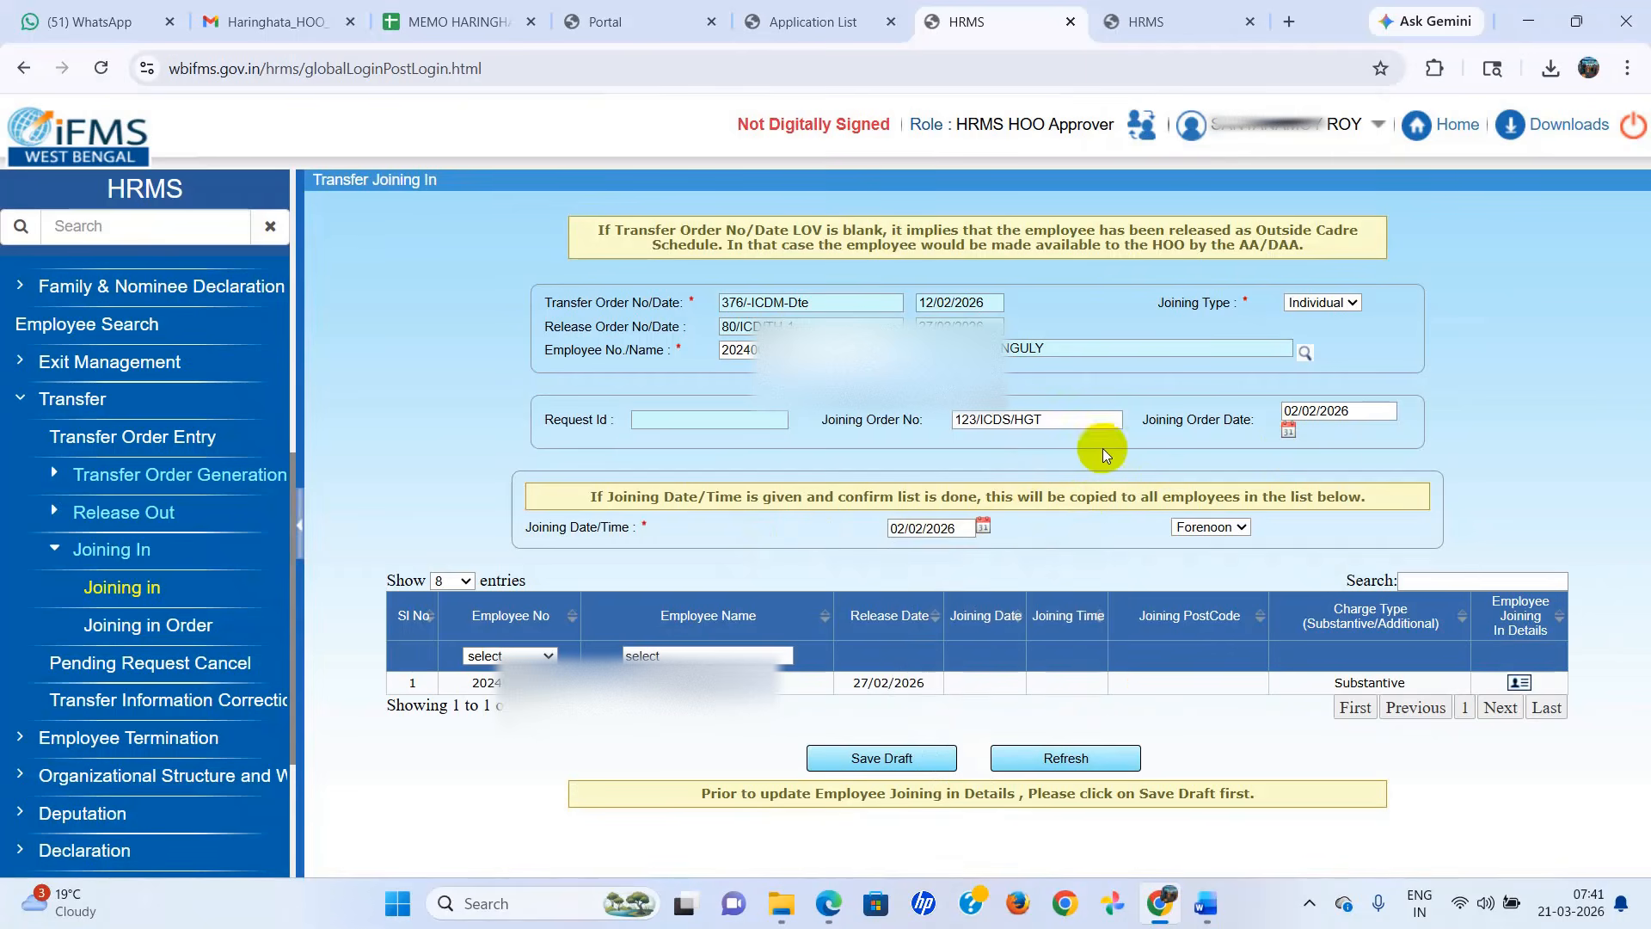
left_click(1241, 526)
Try to open the employee's joining details, save the draft, and agree to copy the joining date to all listed employees.
left_click(1520, 683)
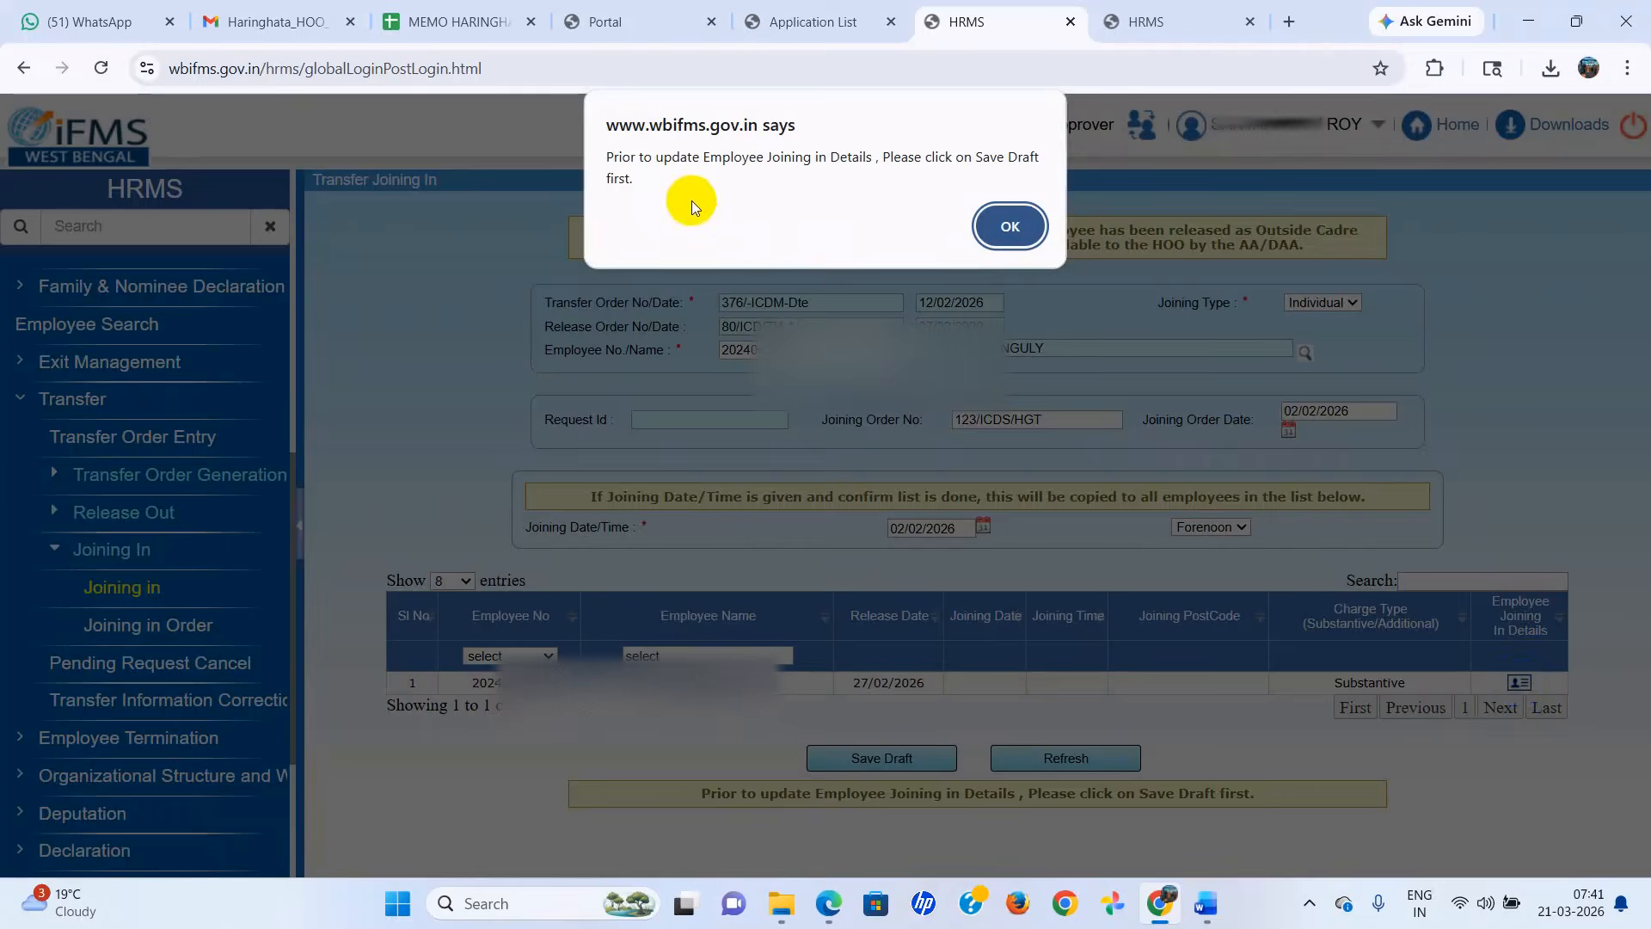
left_click(1010, 226)
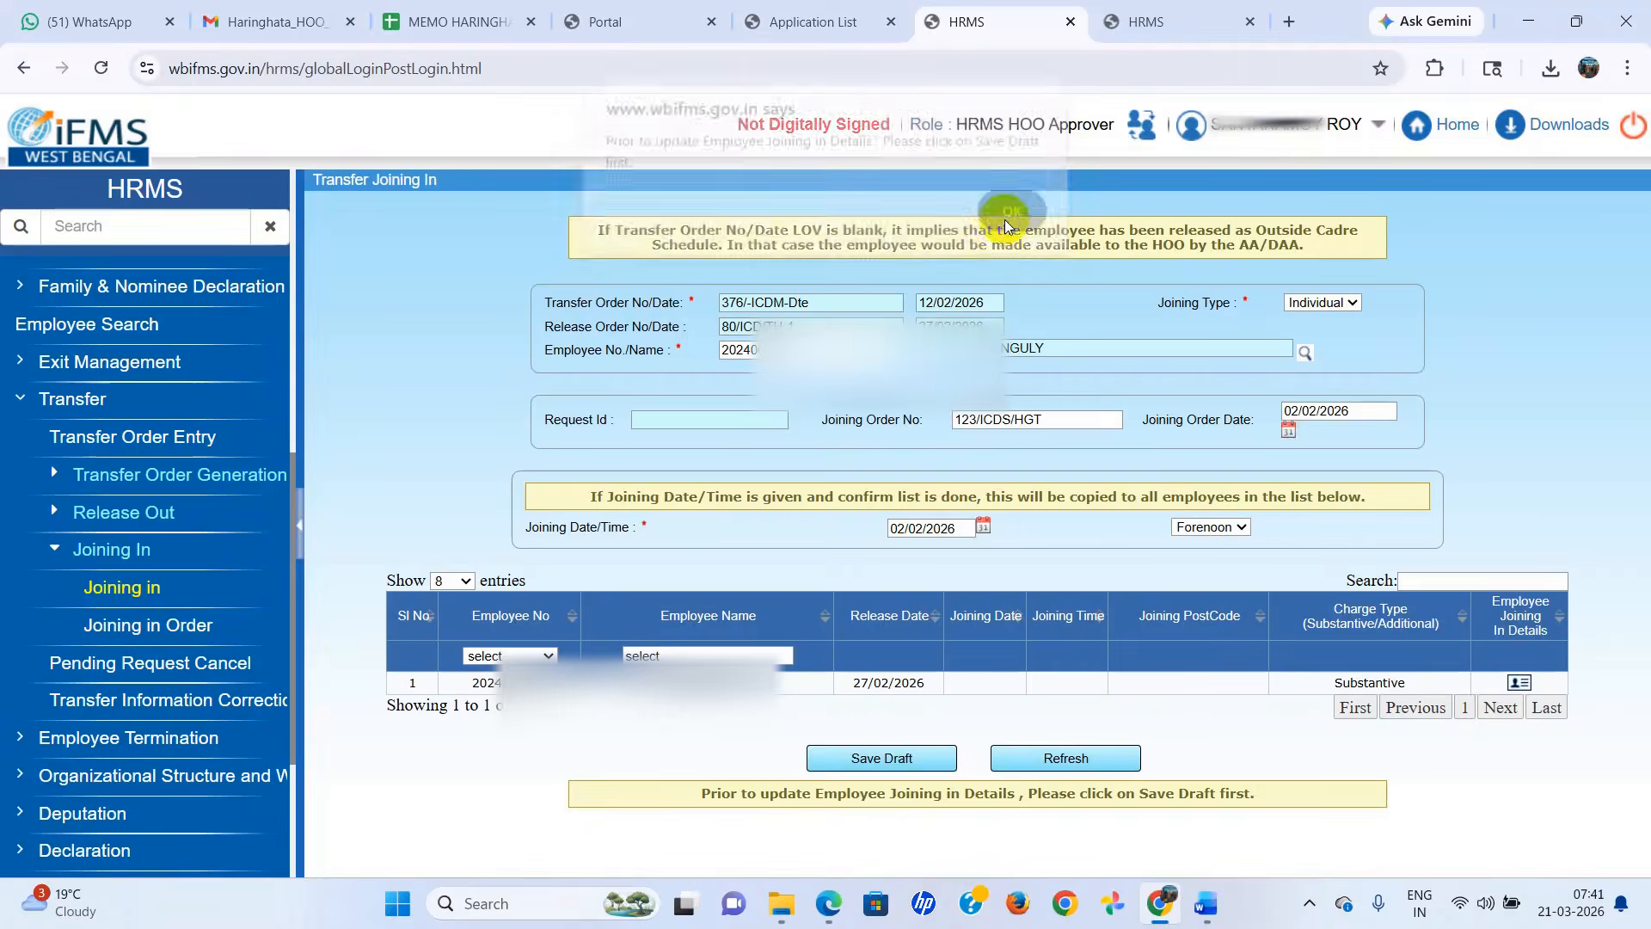
left_click(869, 758)
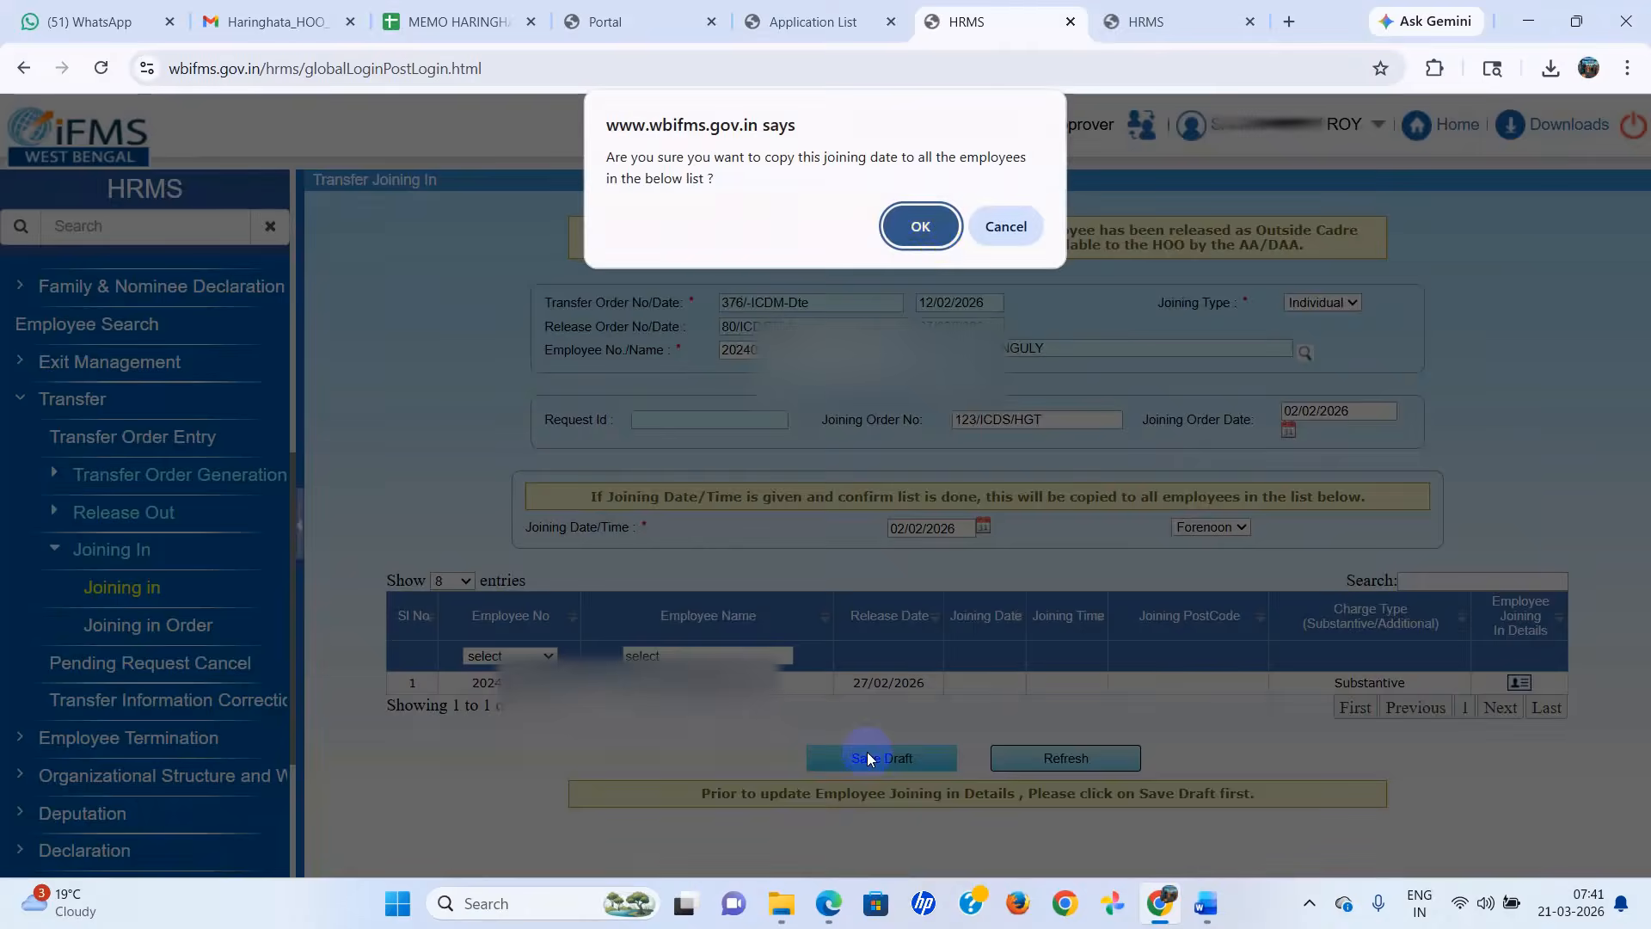
left_click(936, 229)
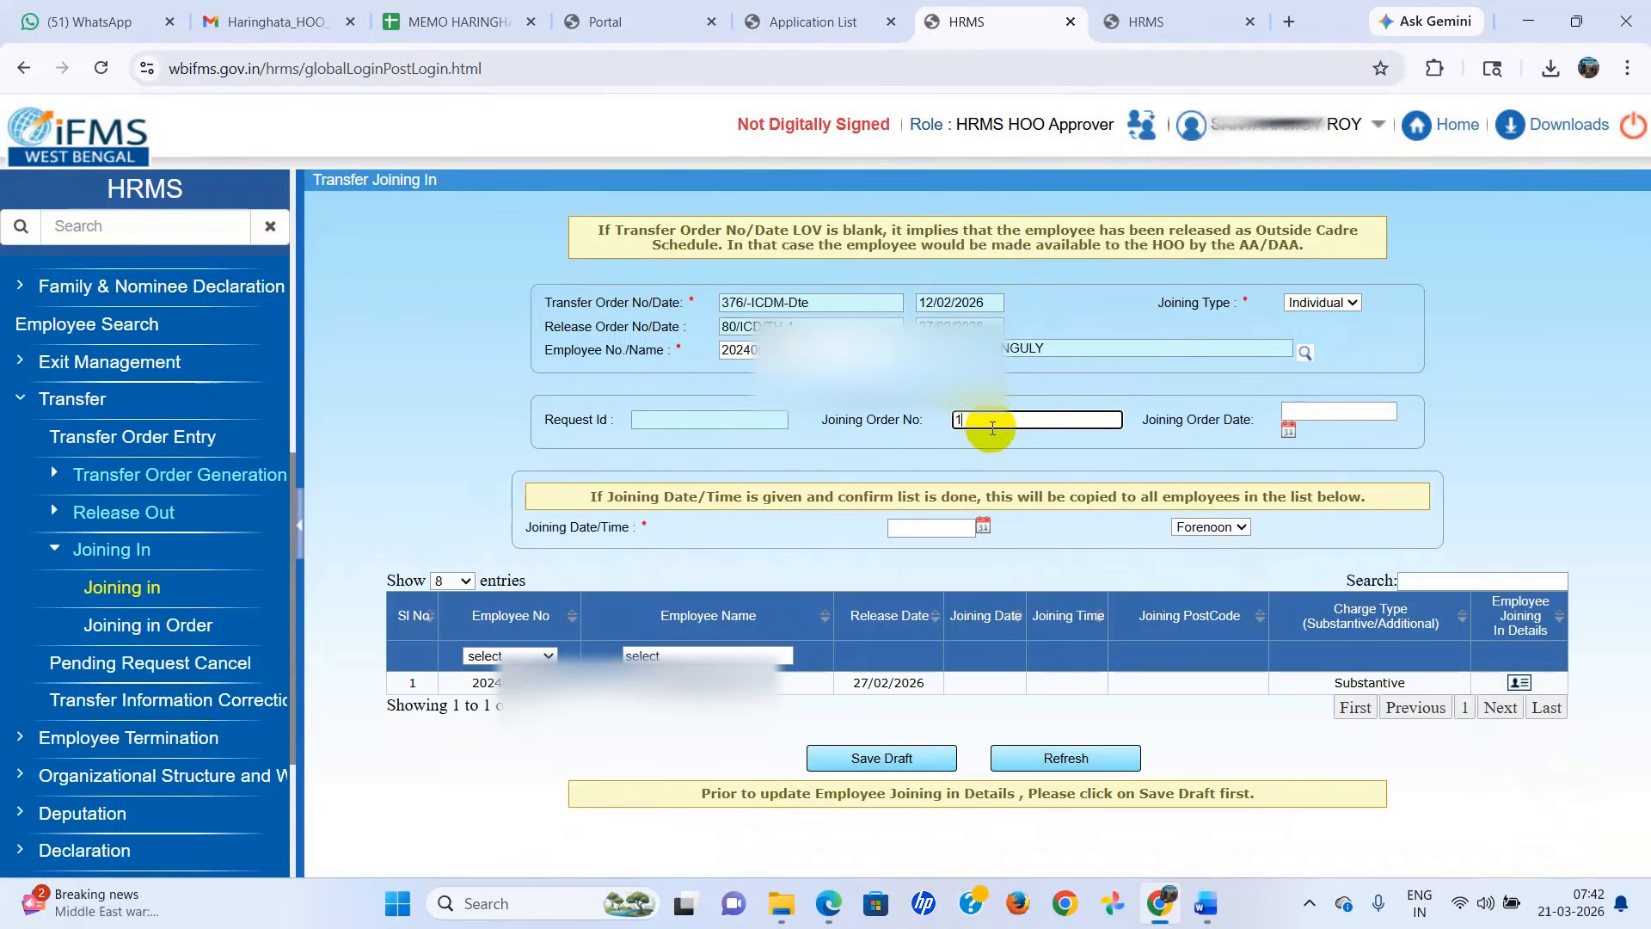
Enter the joining order number again and set the joining order date to 02/03/2026.
type("23/ICDS/GHT")
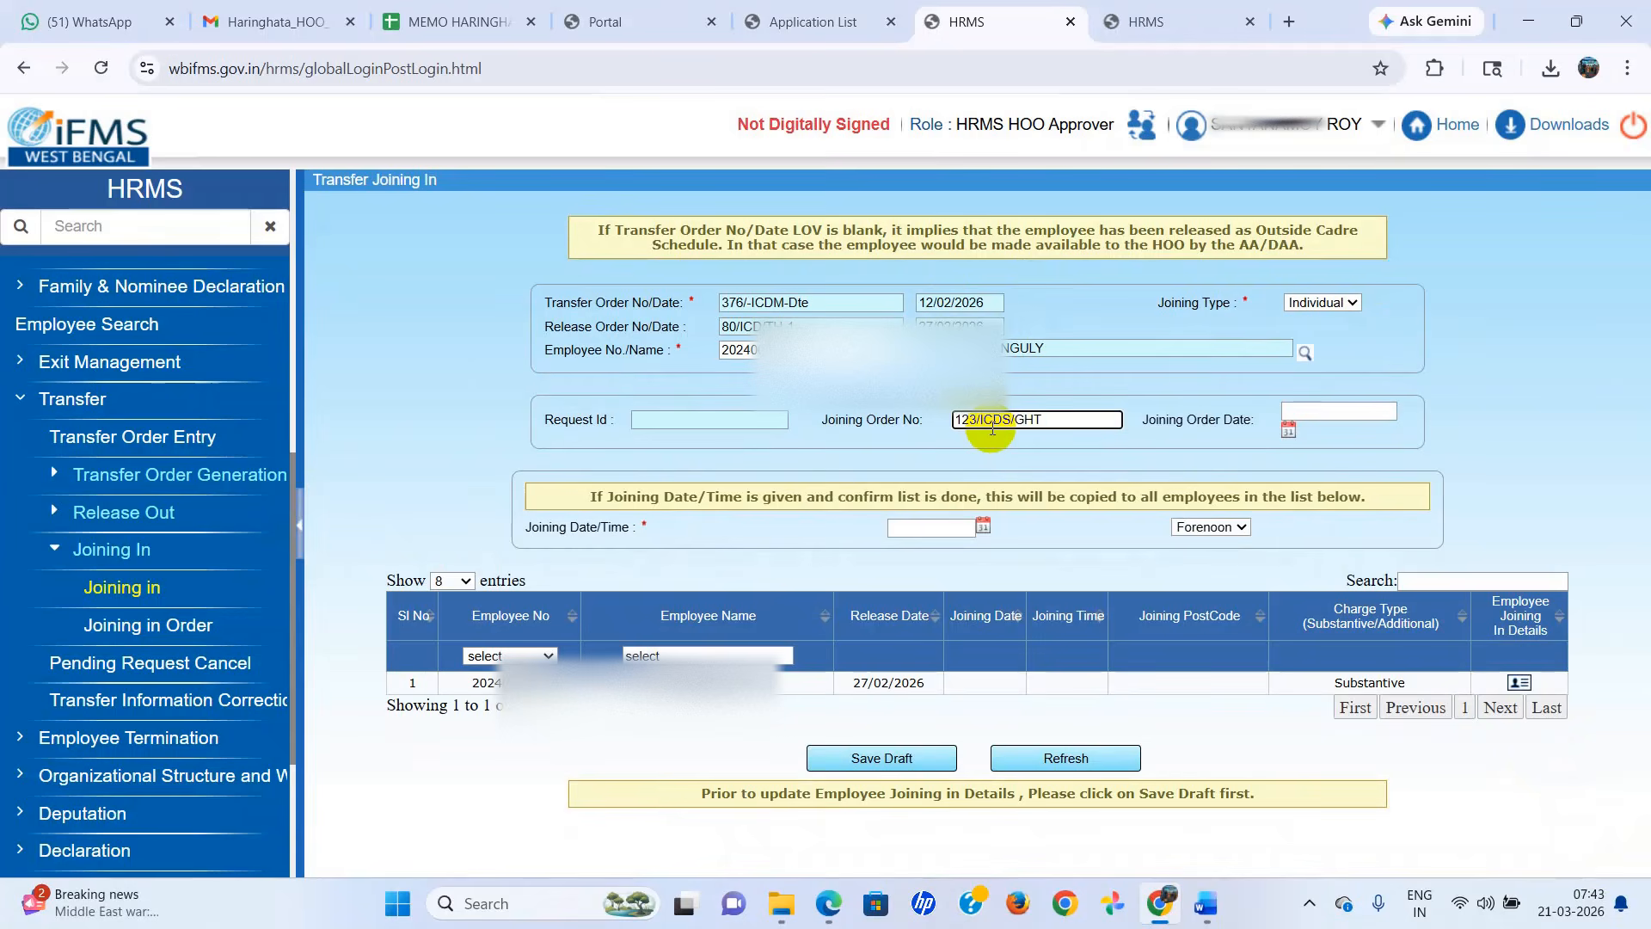
left_click(1288, 430)
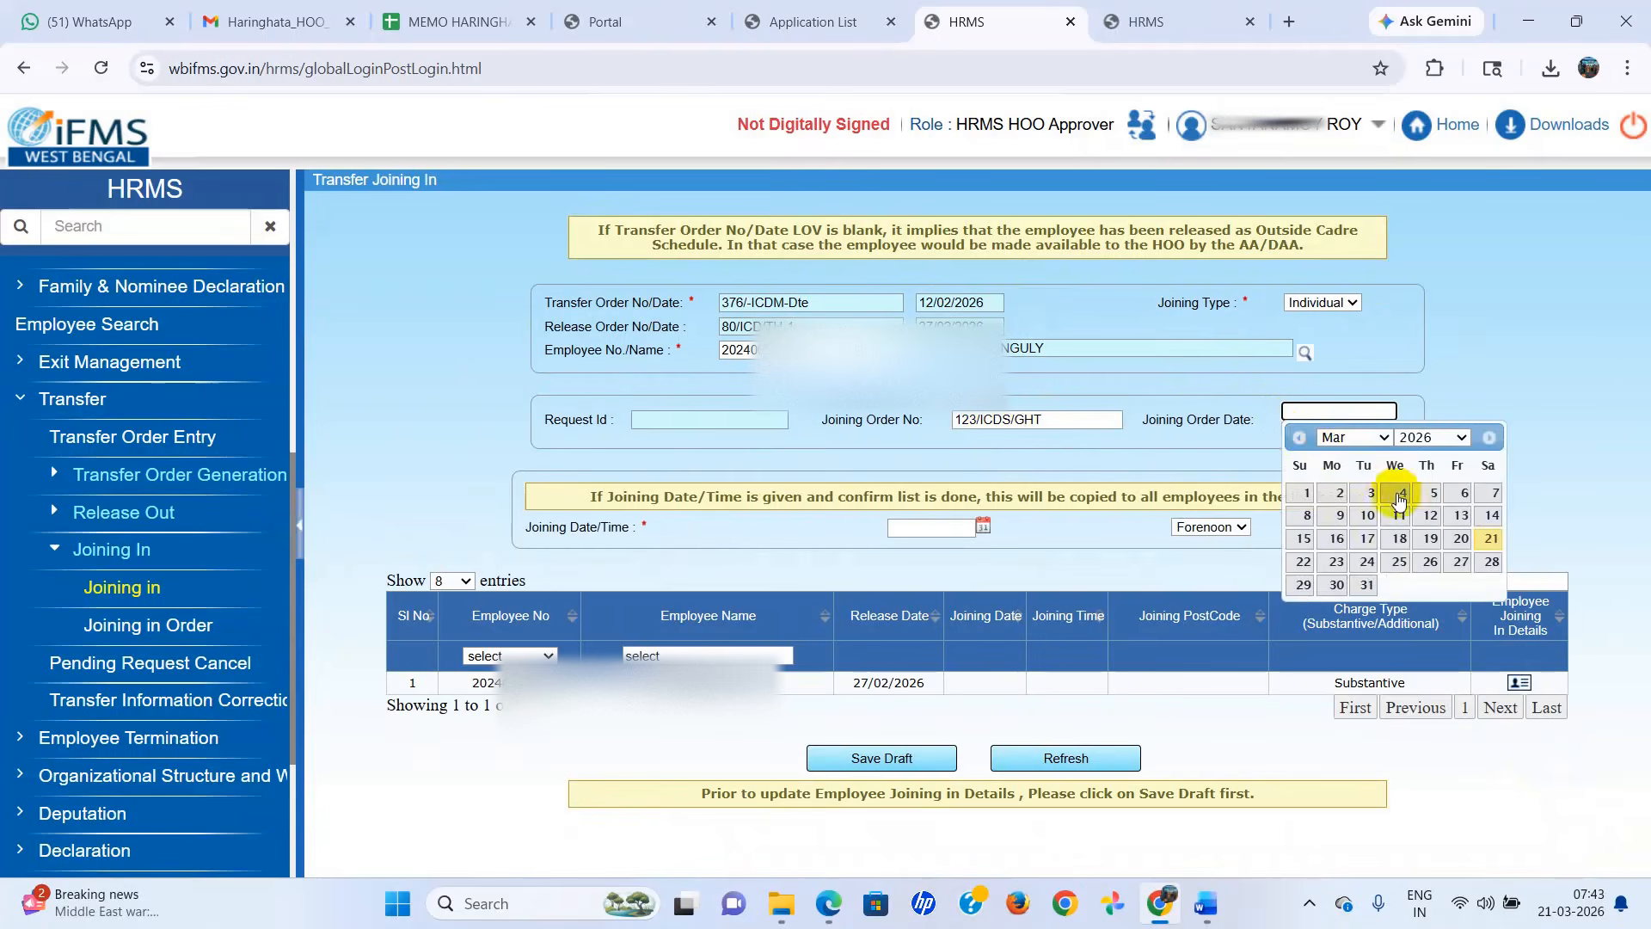
left_click(1336, 492)
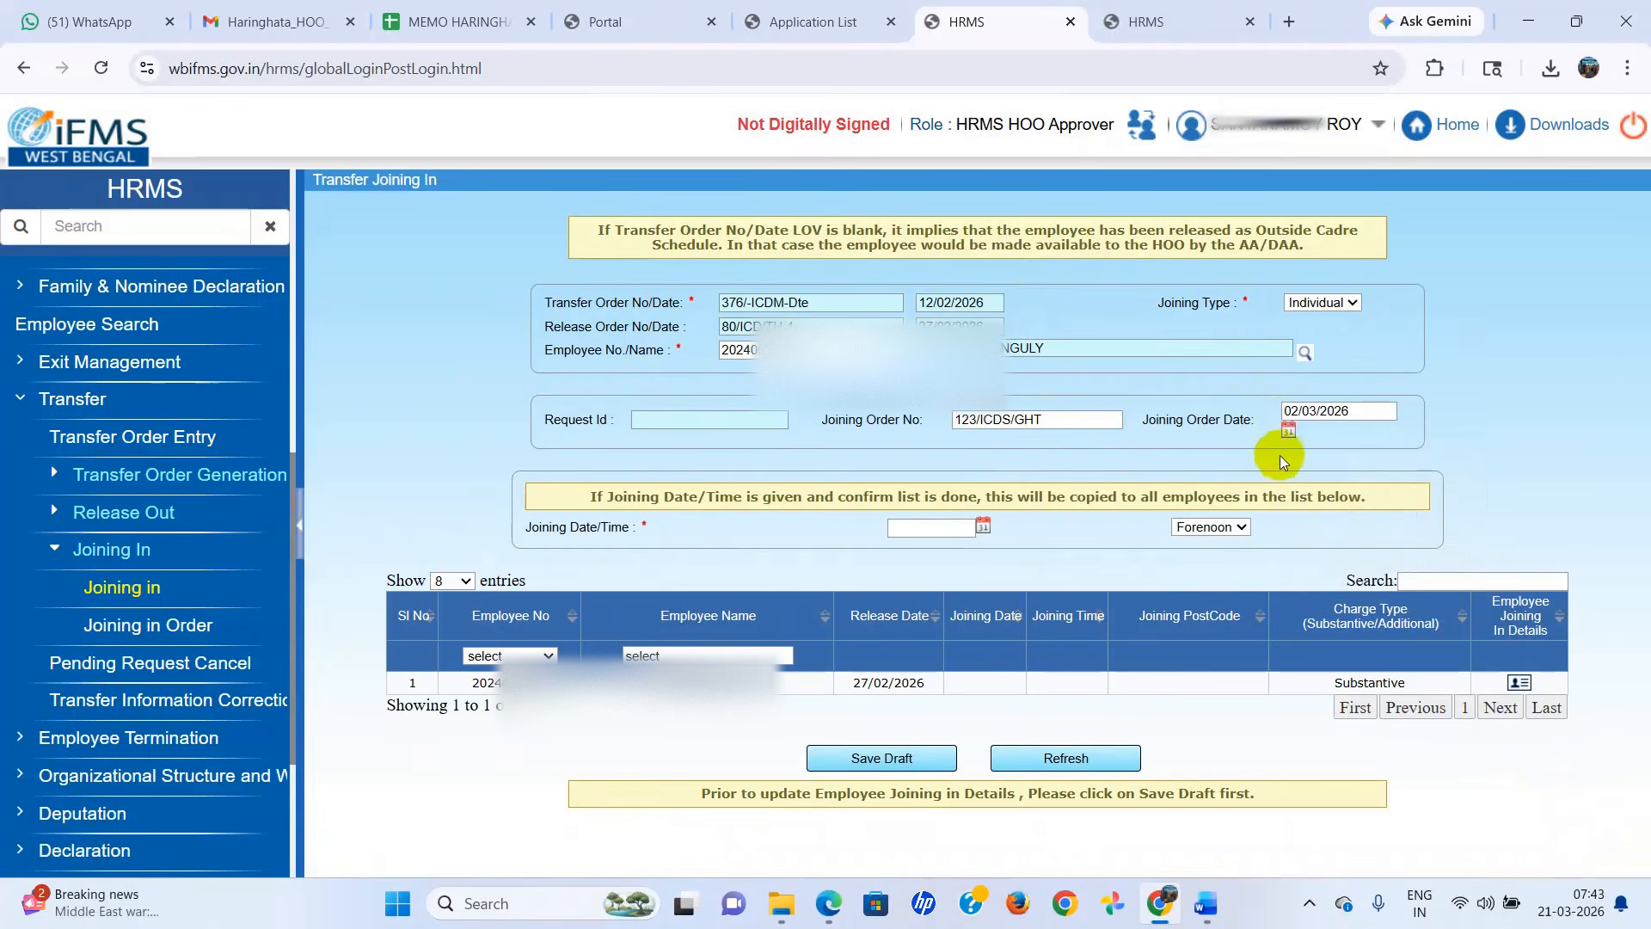
Set the joining date to 02/03/2026, save the draft, and agree to copy the date to all listed employees.
left_click(983, 528)
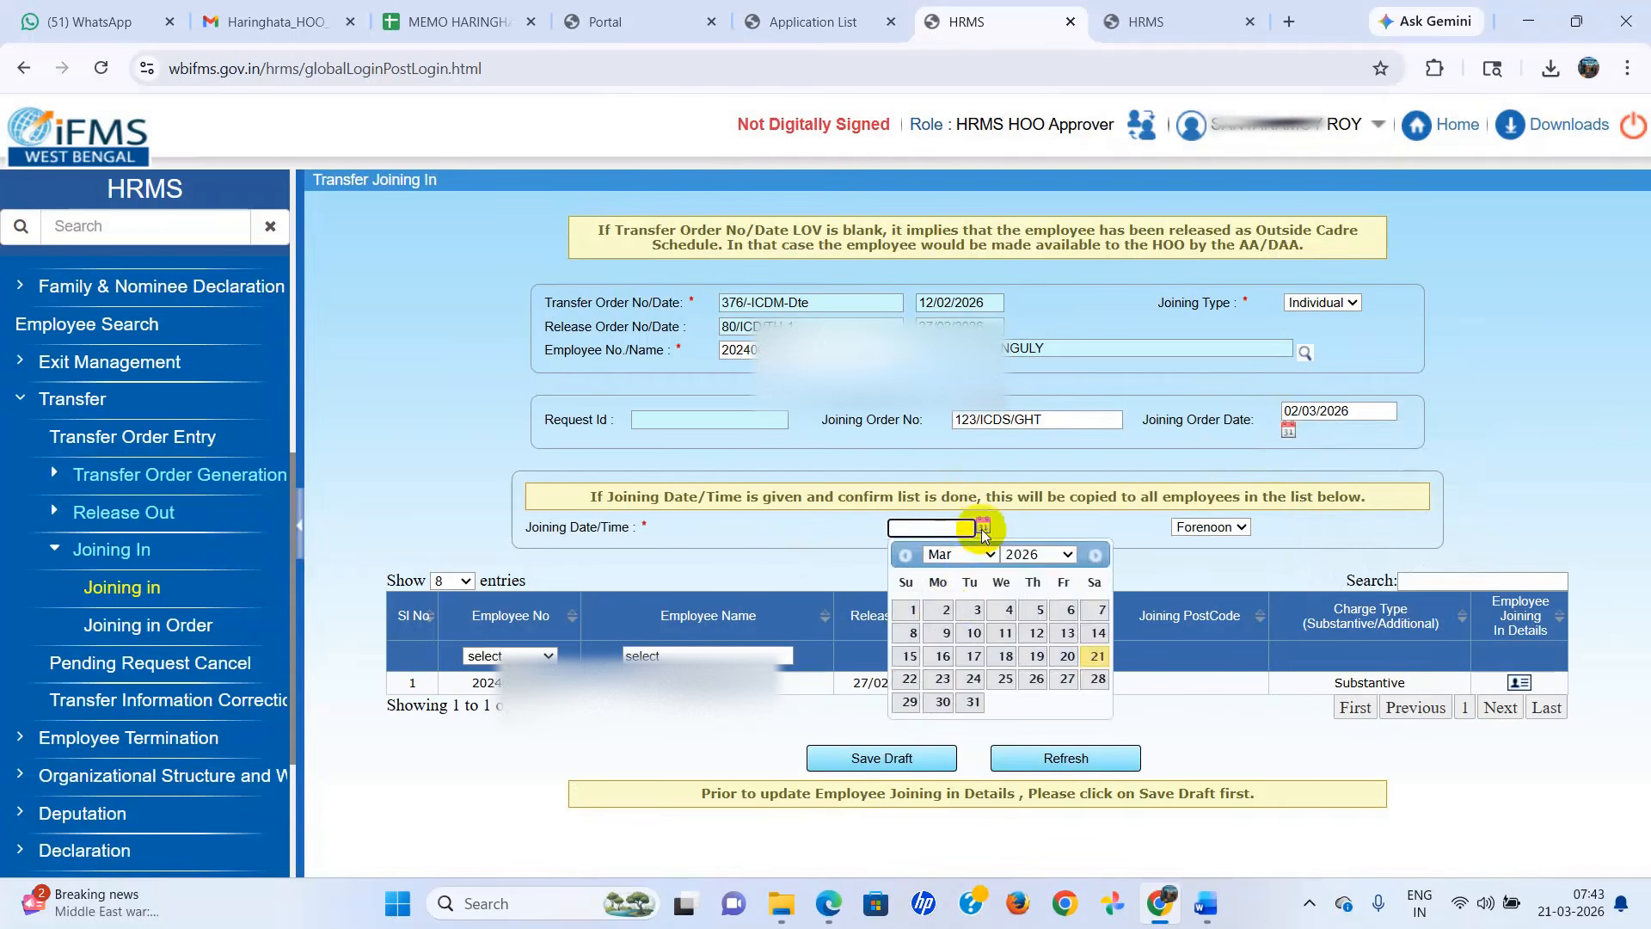
left_click(944, 622)
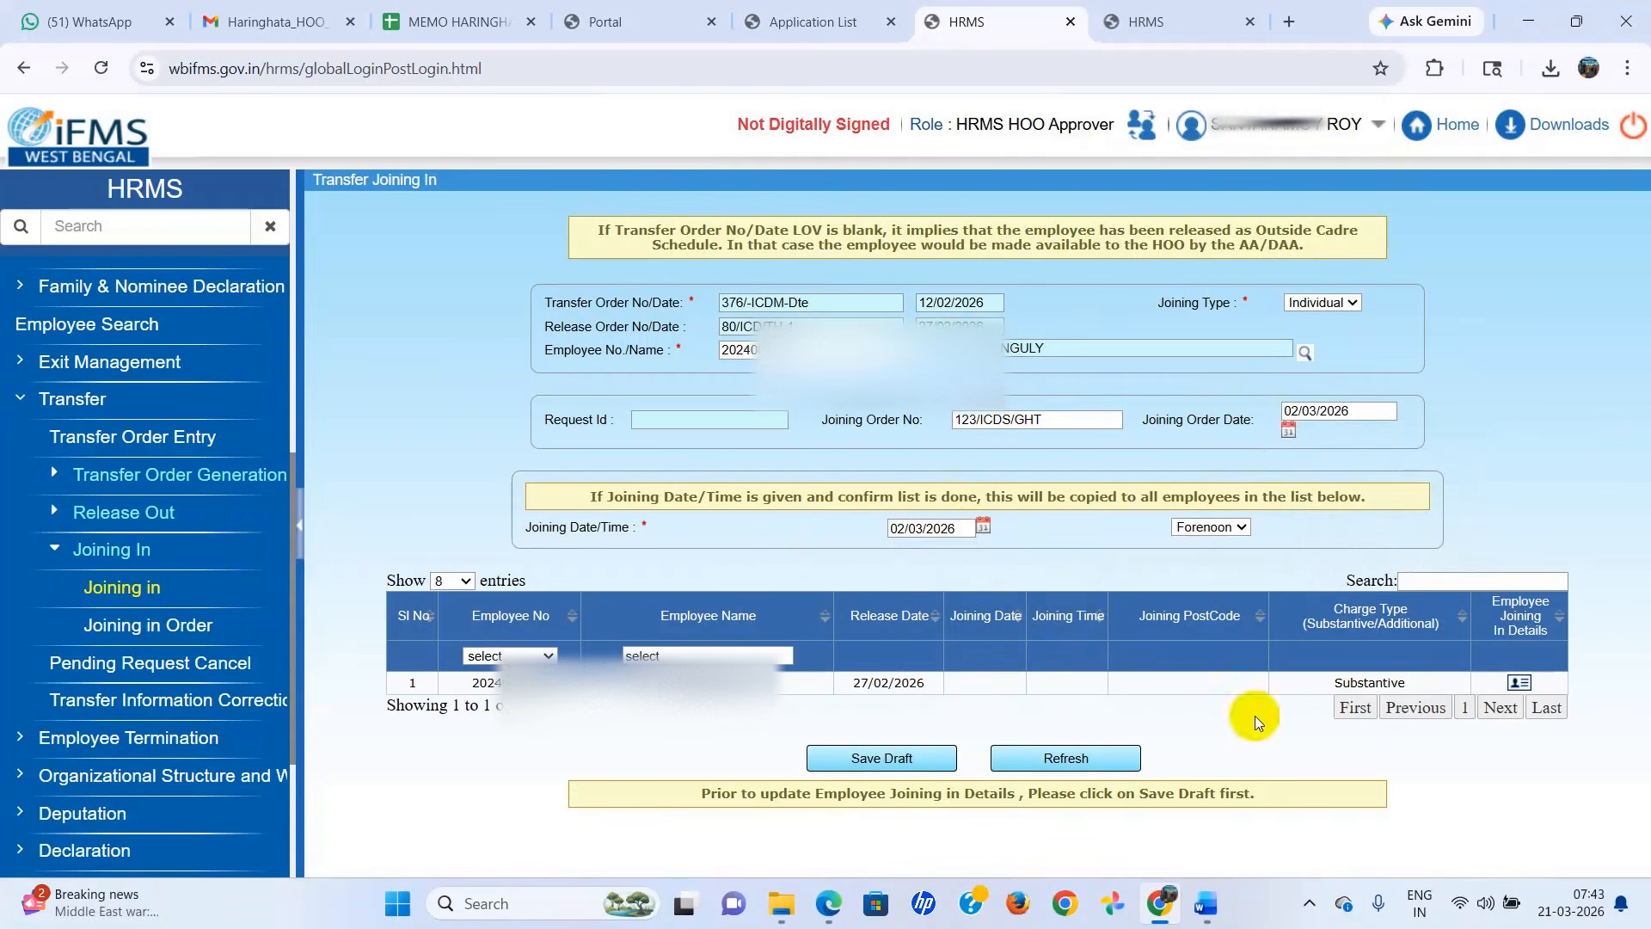
left_click(886, 759)
left_click(917, 225)
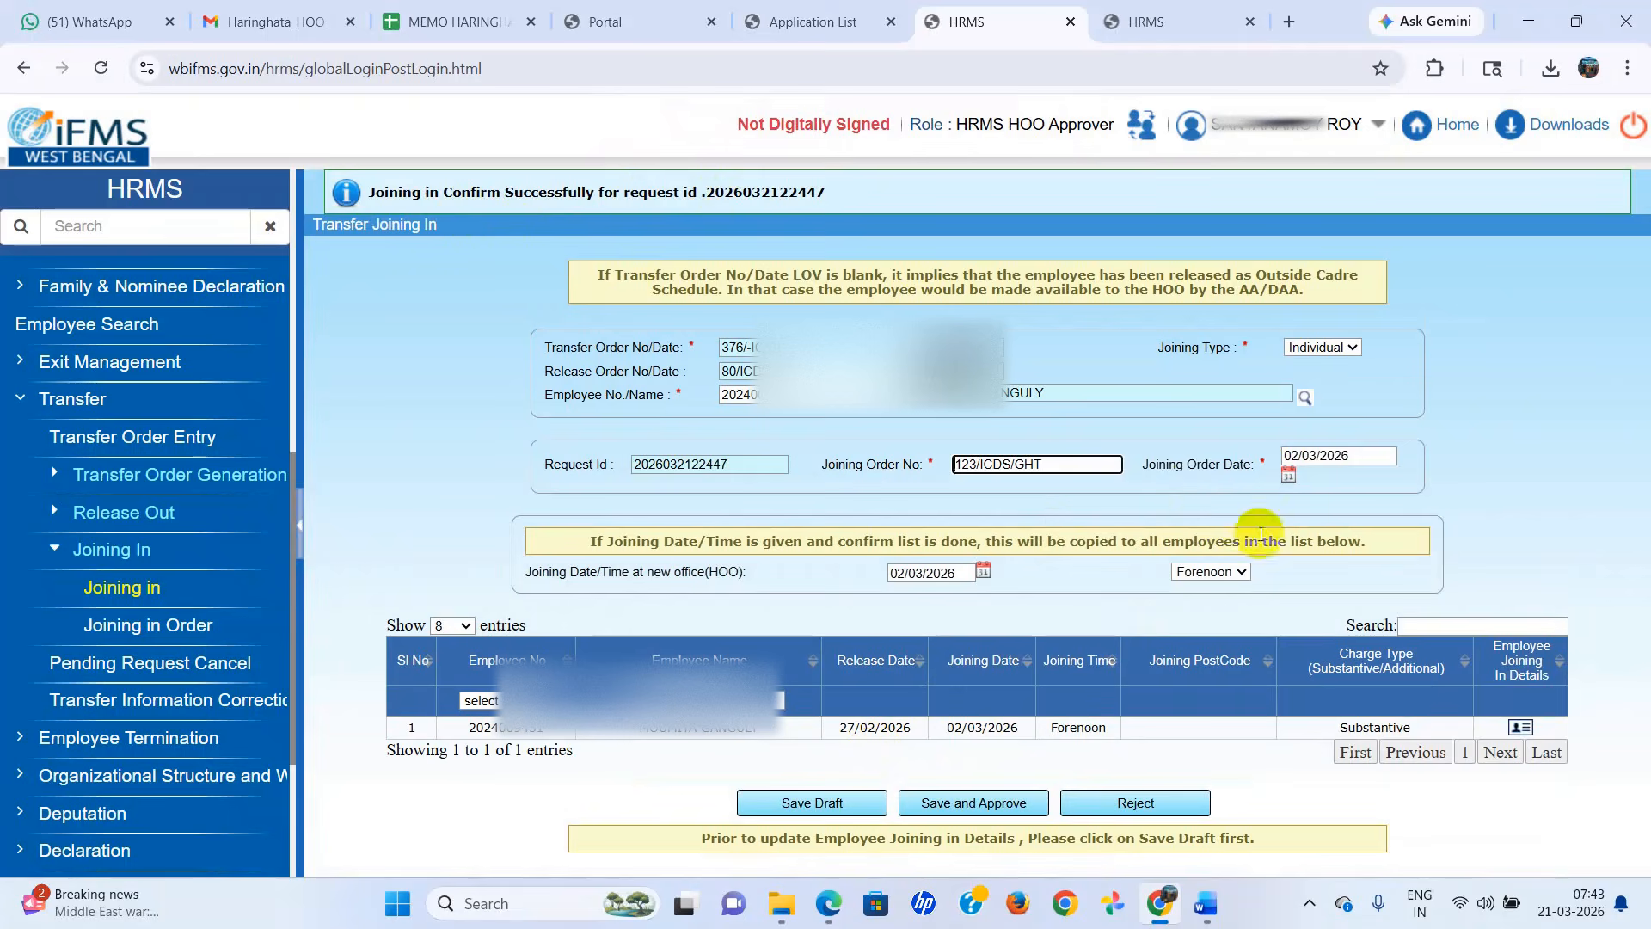
Open the employee's joining details and select Directorate of Integrated Child Development Services as the appointing authority for the joining post.
left_click(1518, 730)
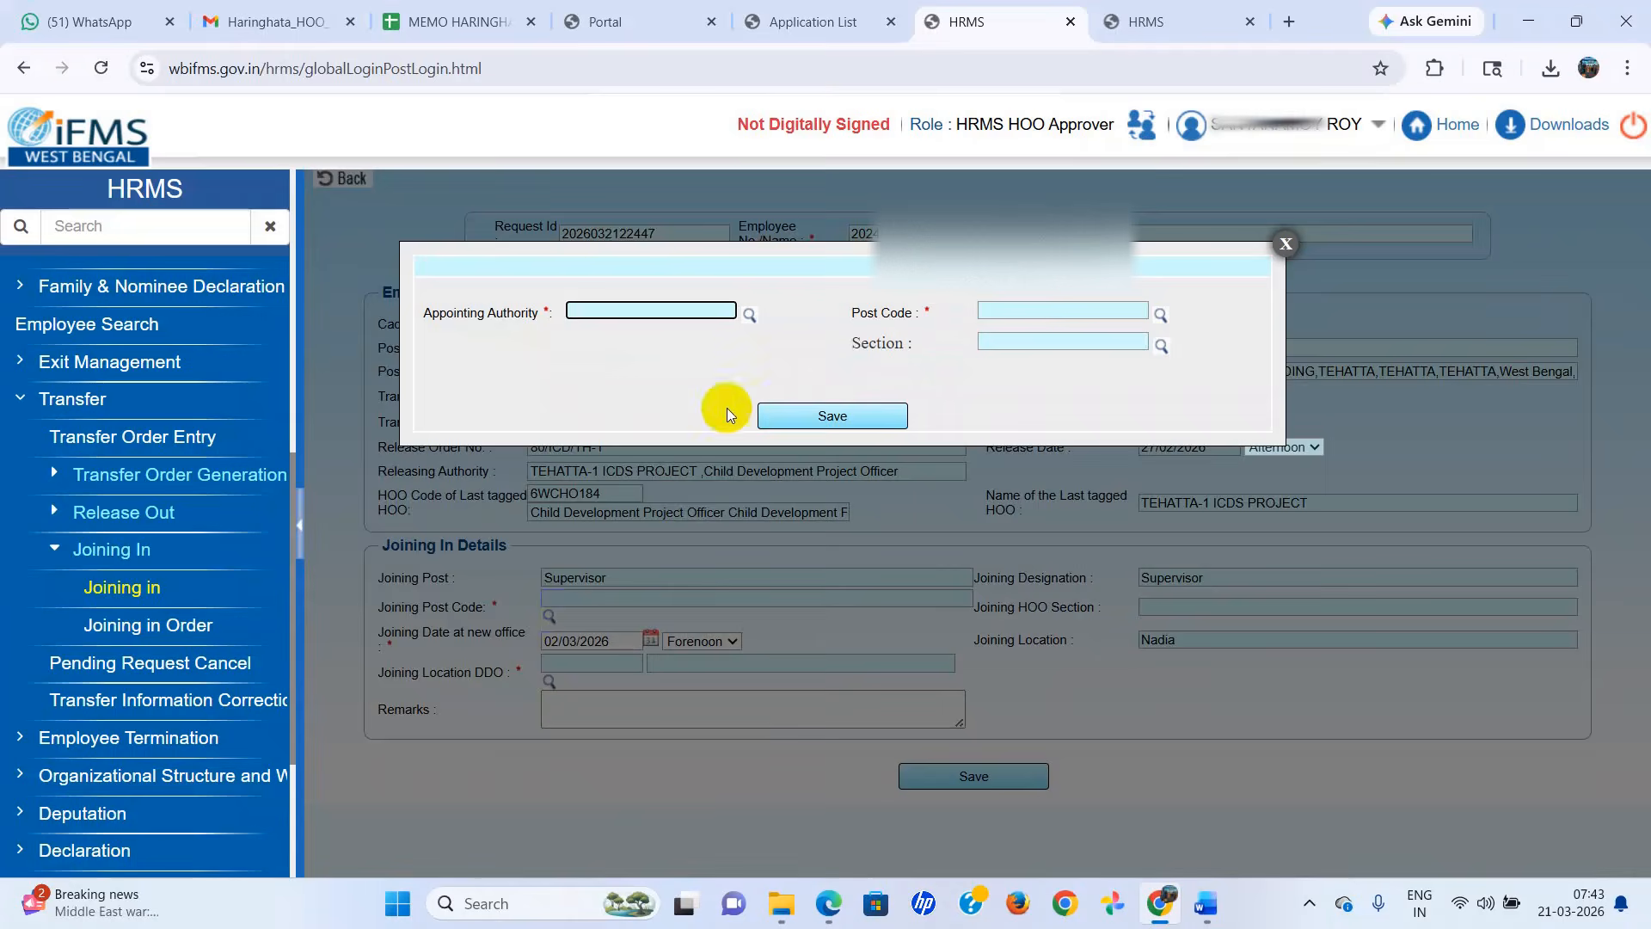
left_click(750, 318)
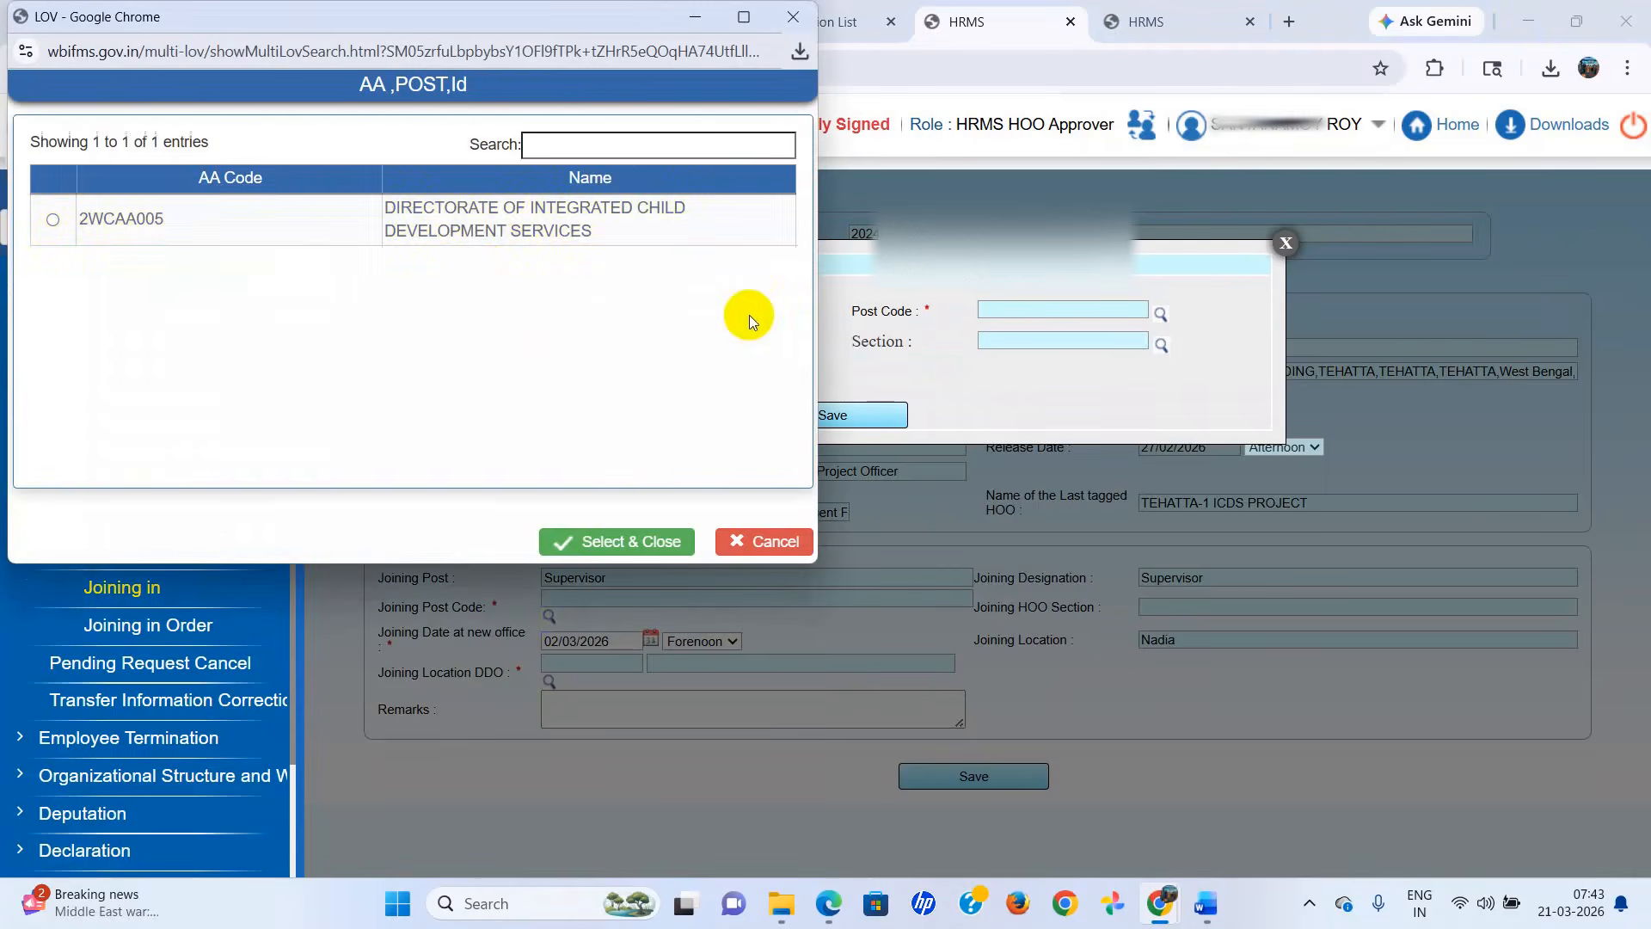
double_click(474, 235)
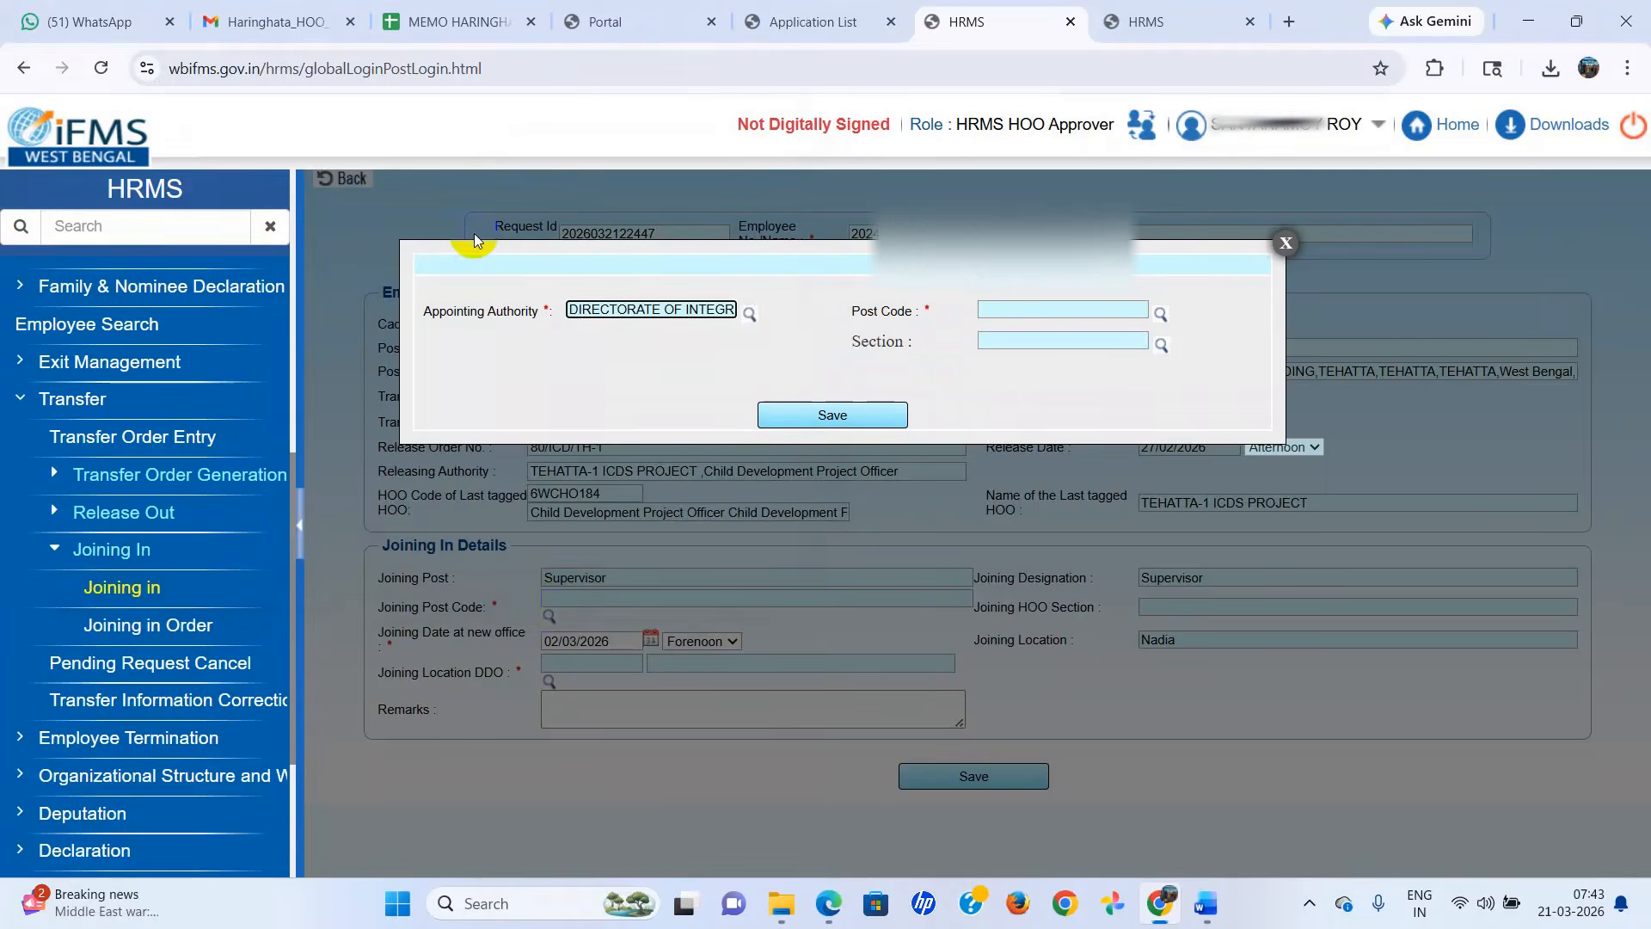
Select post code 6WCHO167/WC/Others/B/0000/U(OWN), leave the section blank, and save the joining post selection.
left_click(1161, 314)
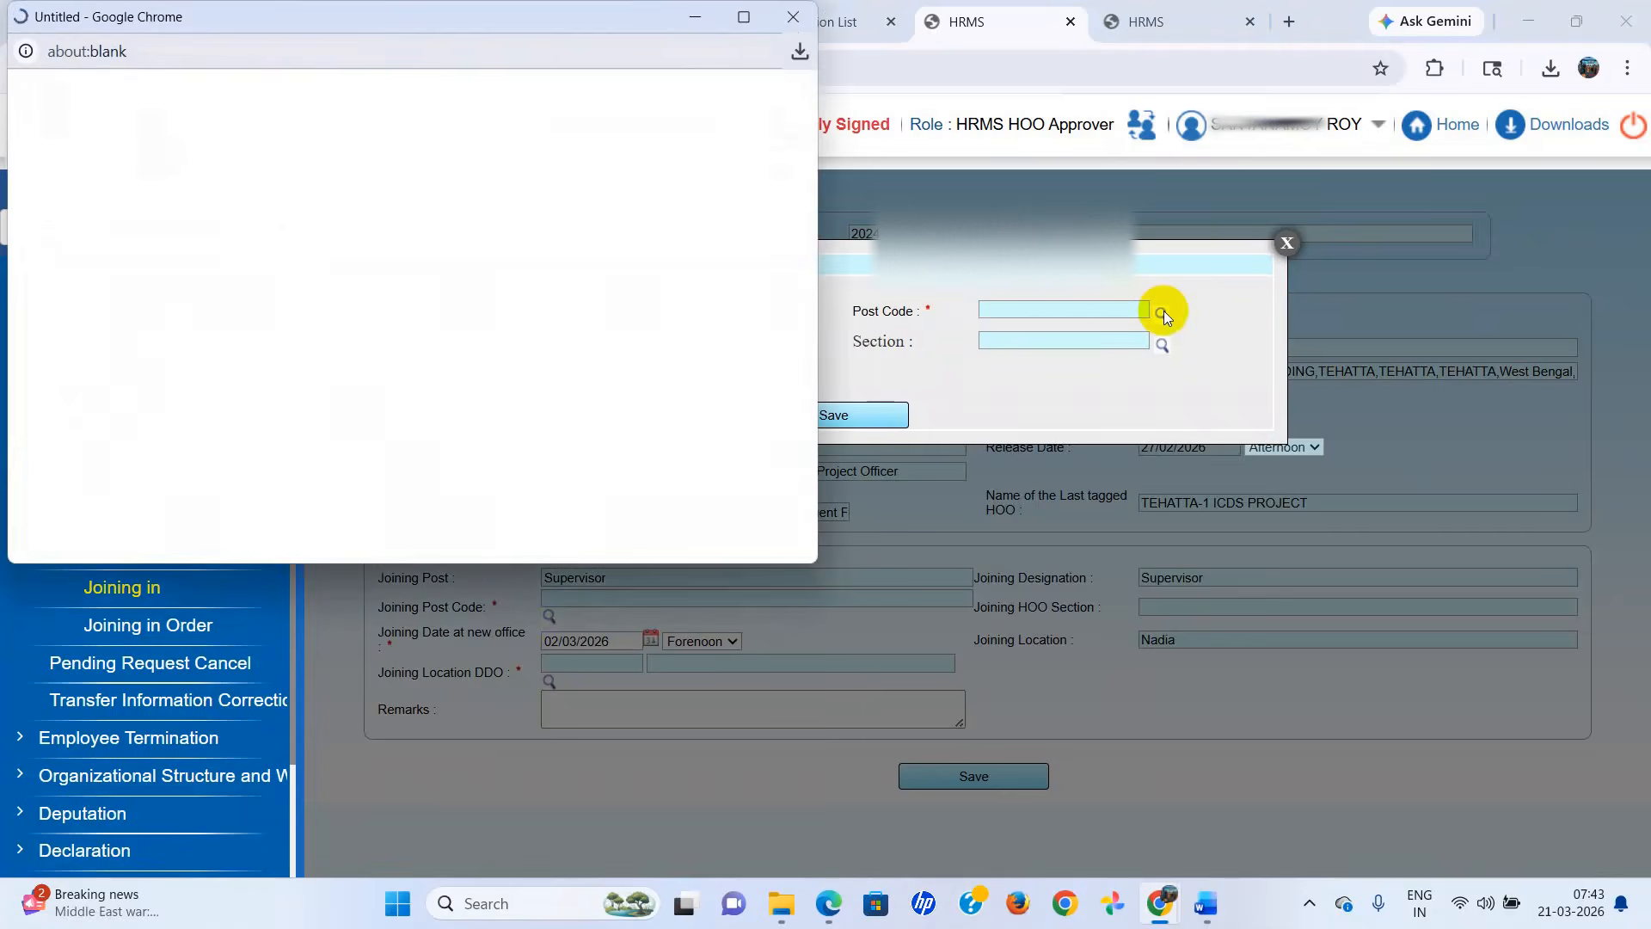
left_click(344, 207)
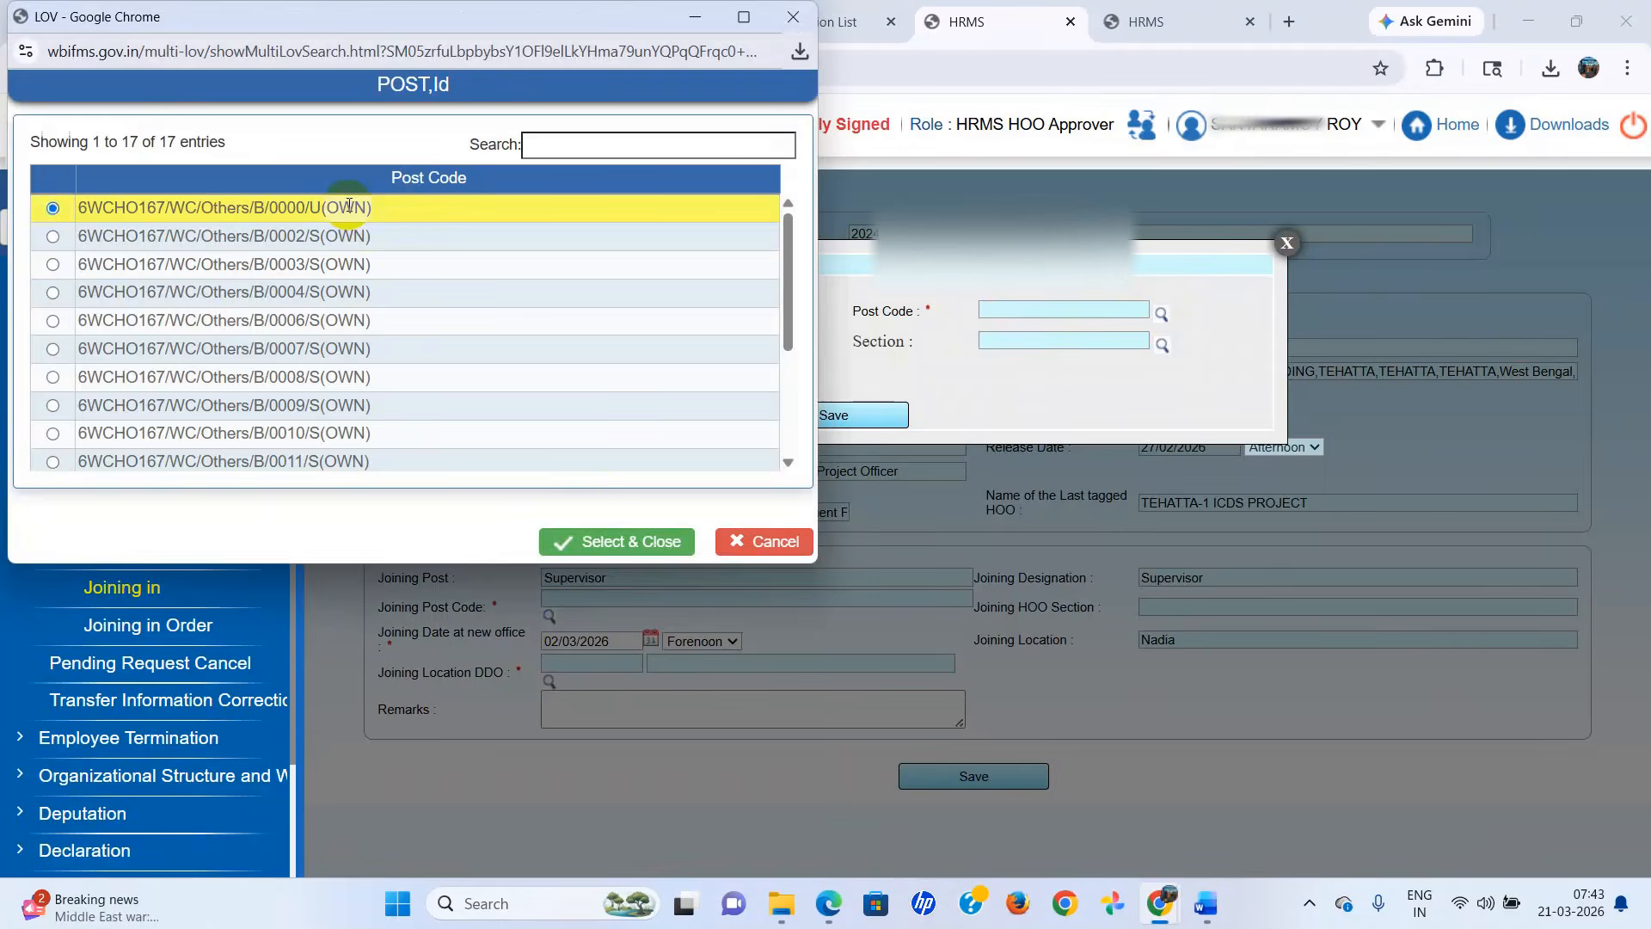
left_click(602, 544)
left_click(1161, 344)
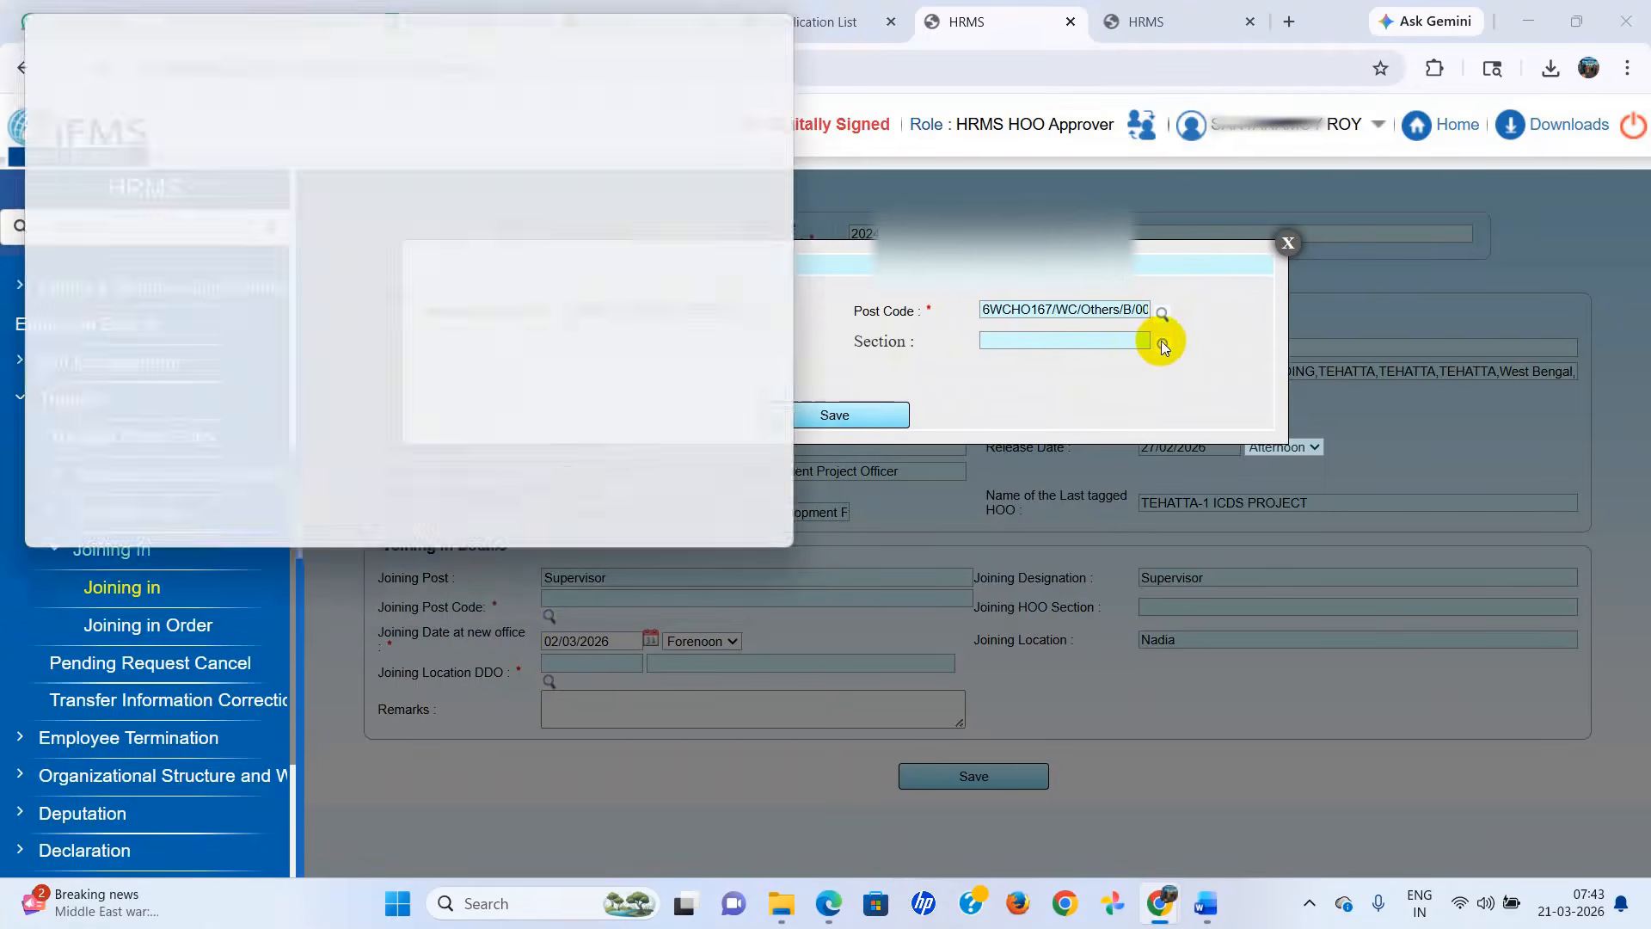
left_click(782, 22)
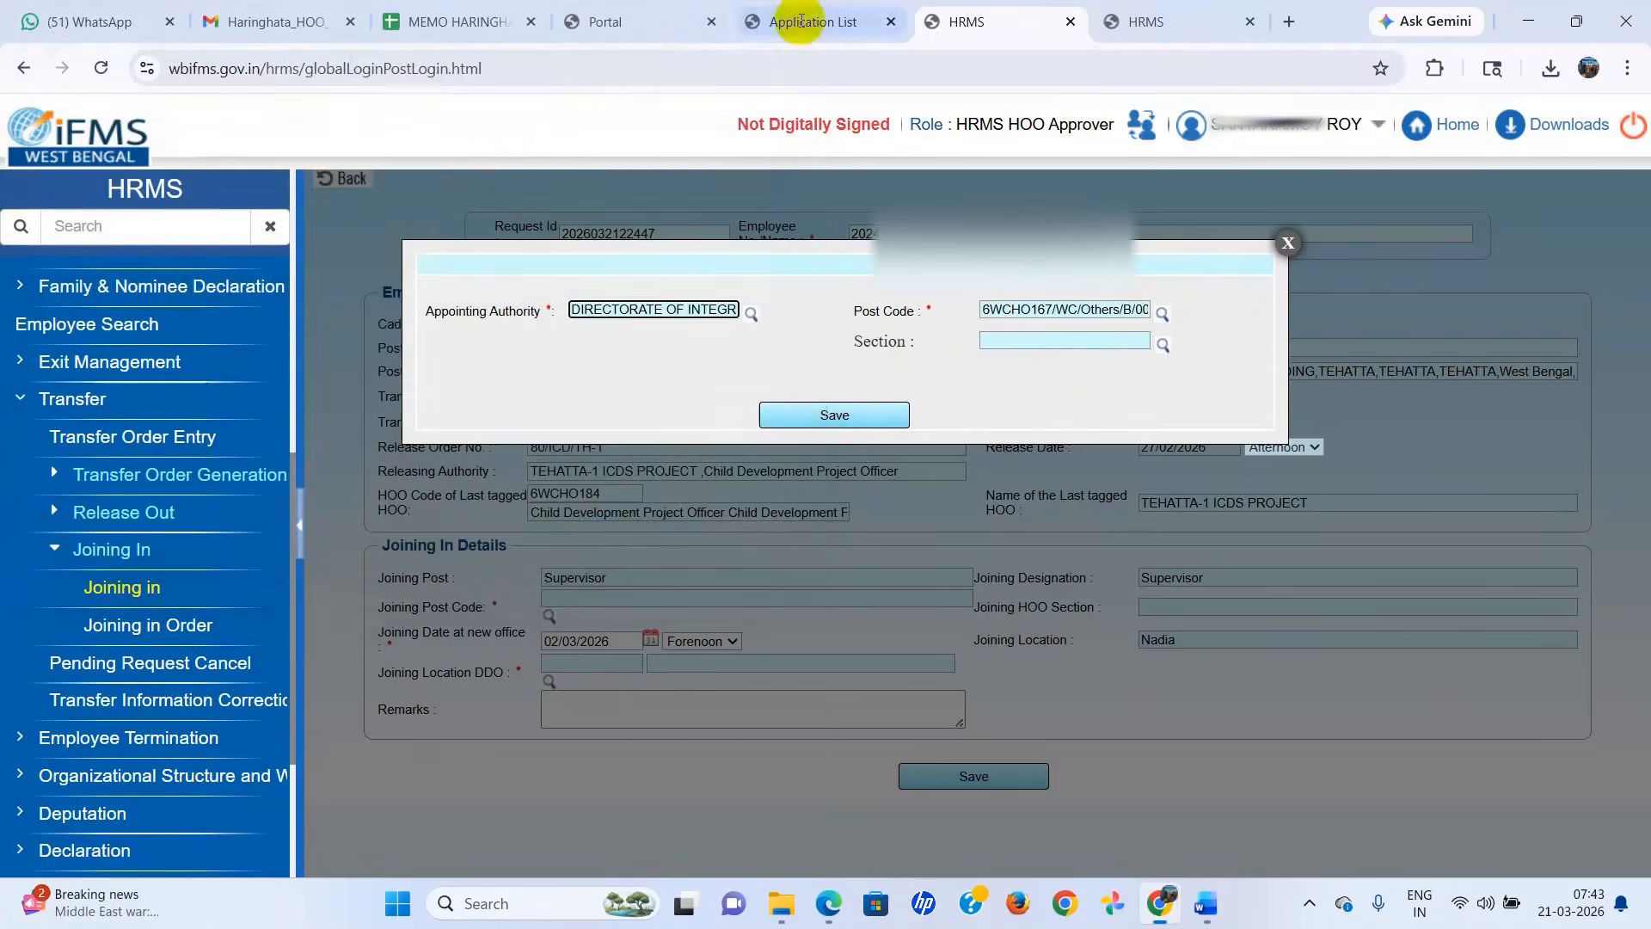
left_click(813, 418)
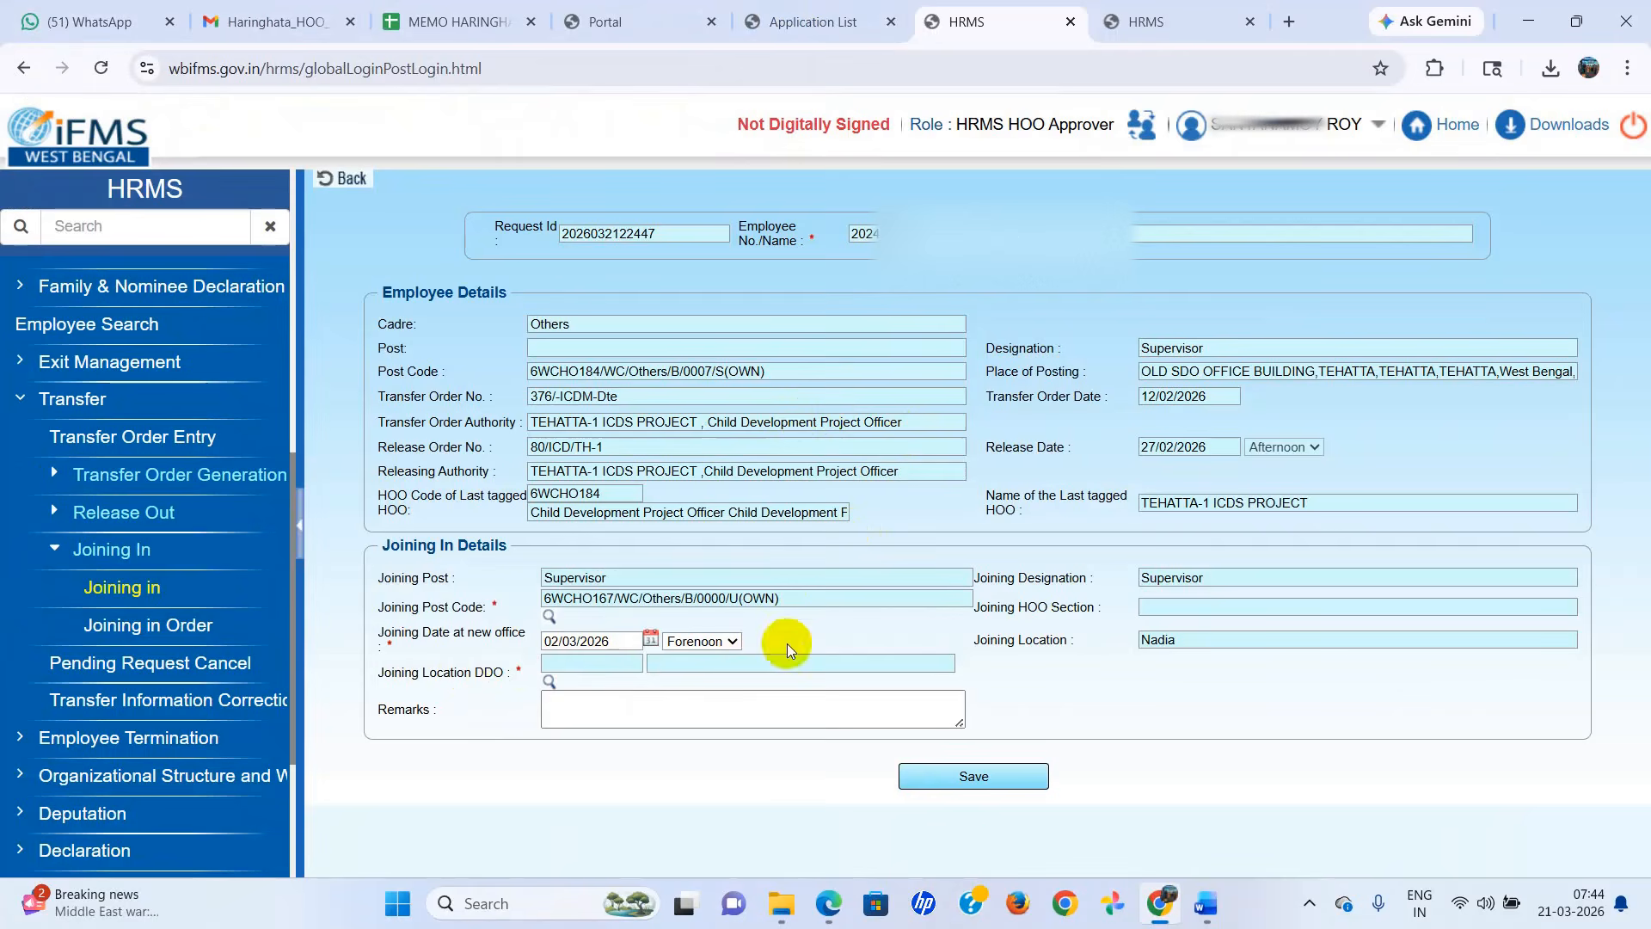
Set the joining location DDO to NACSWB001, the Child Dev. Project Officer, HGT.
left_click(550, 682)
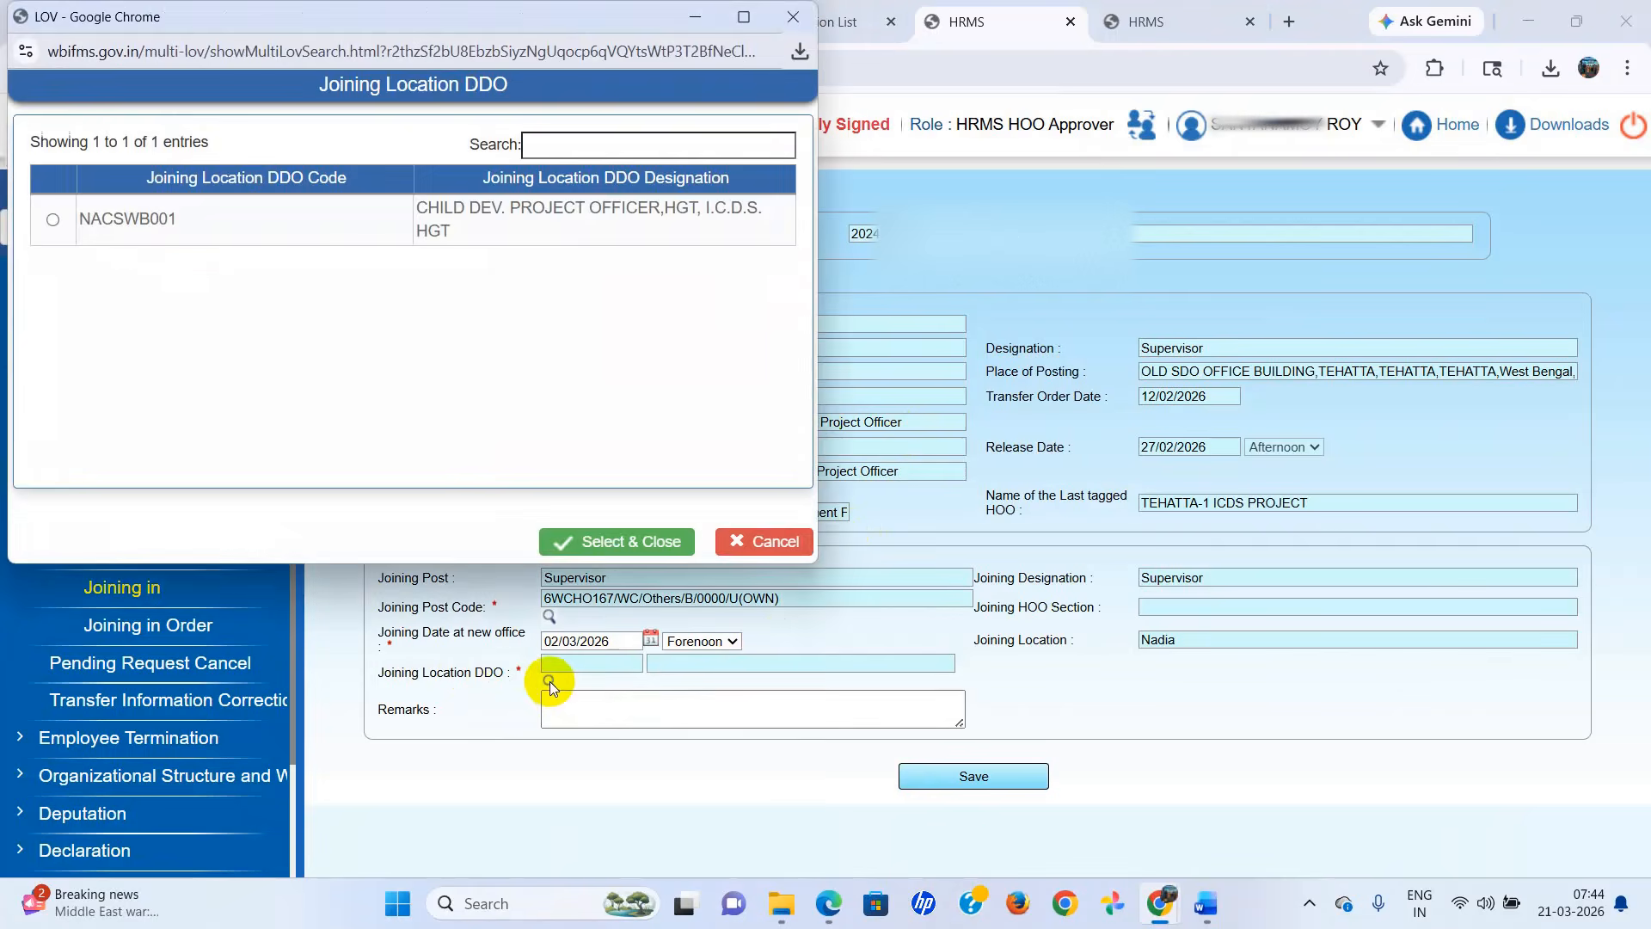
left_click(474, 231)
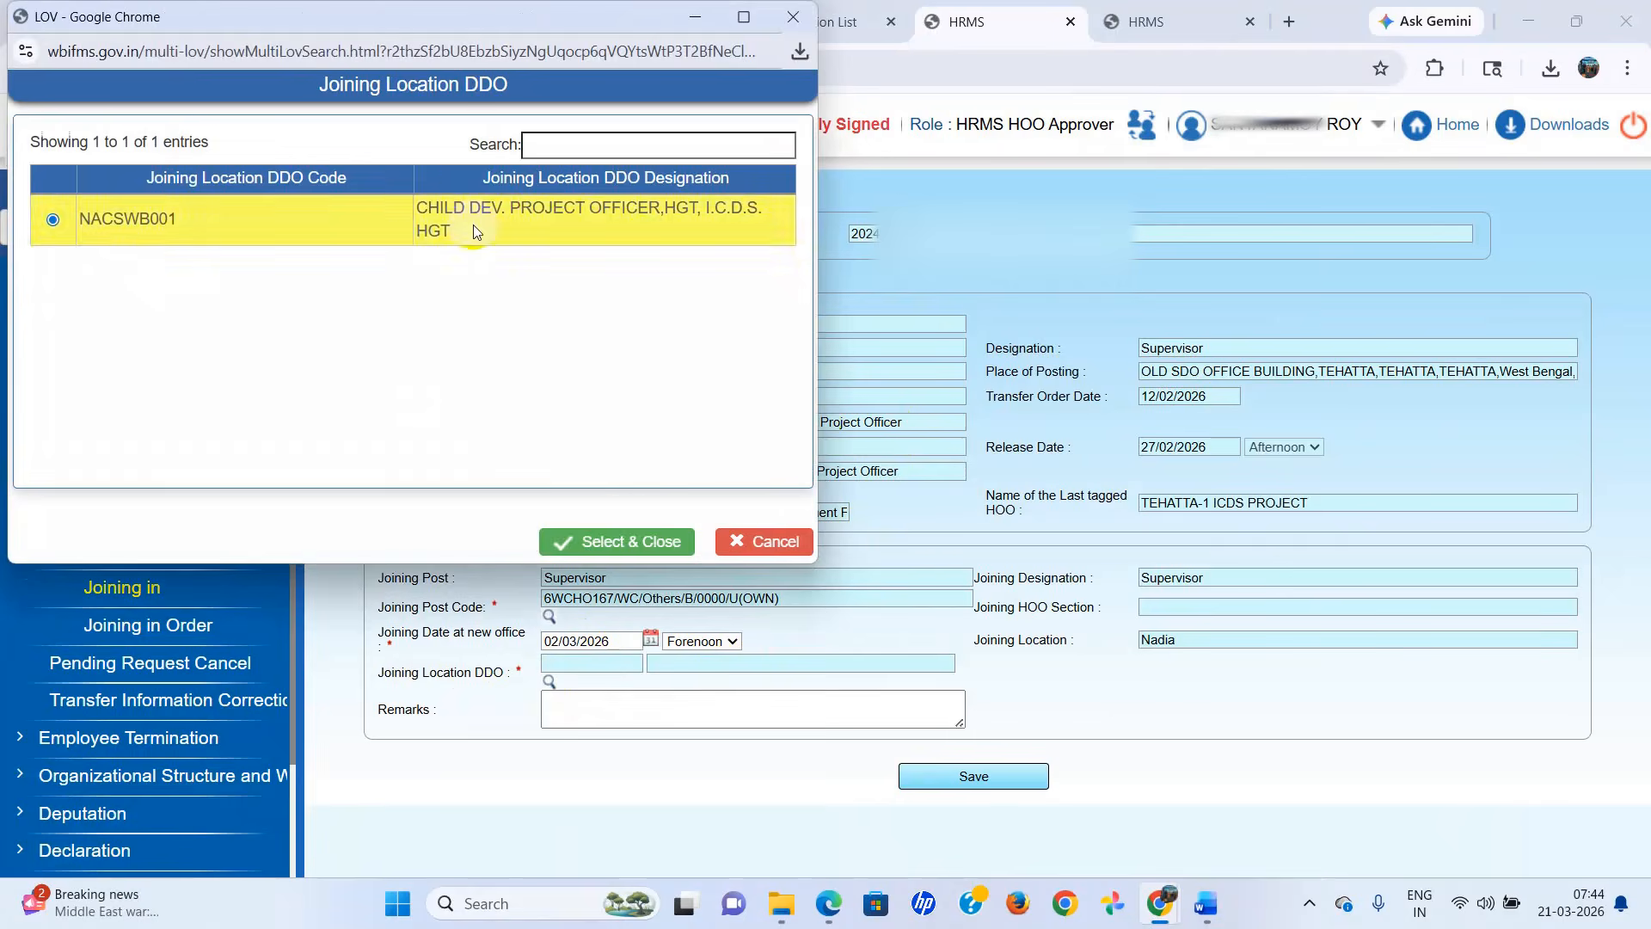
left_click(617, 540)
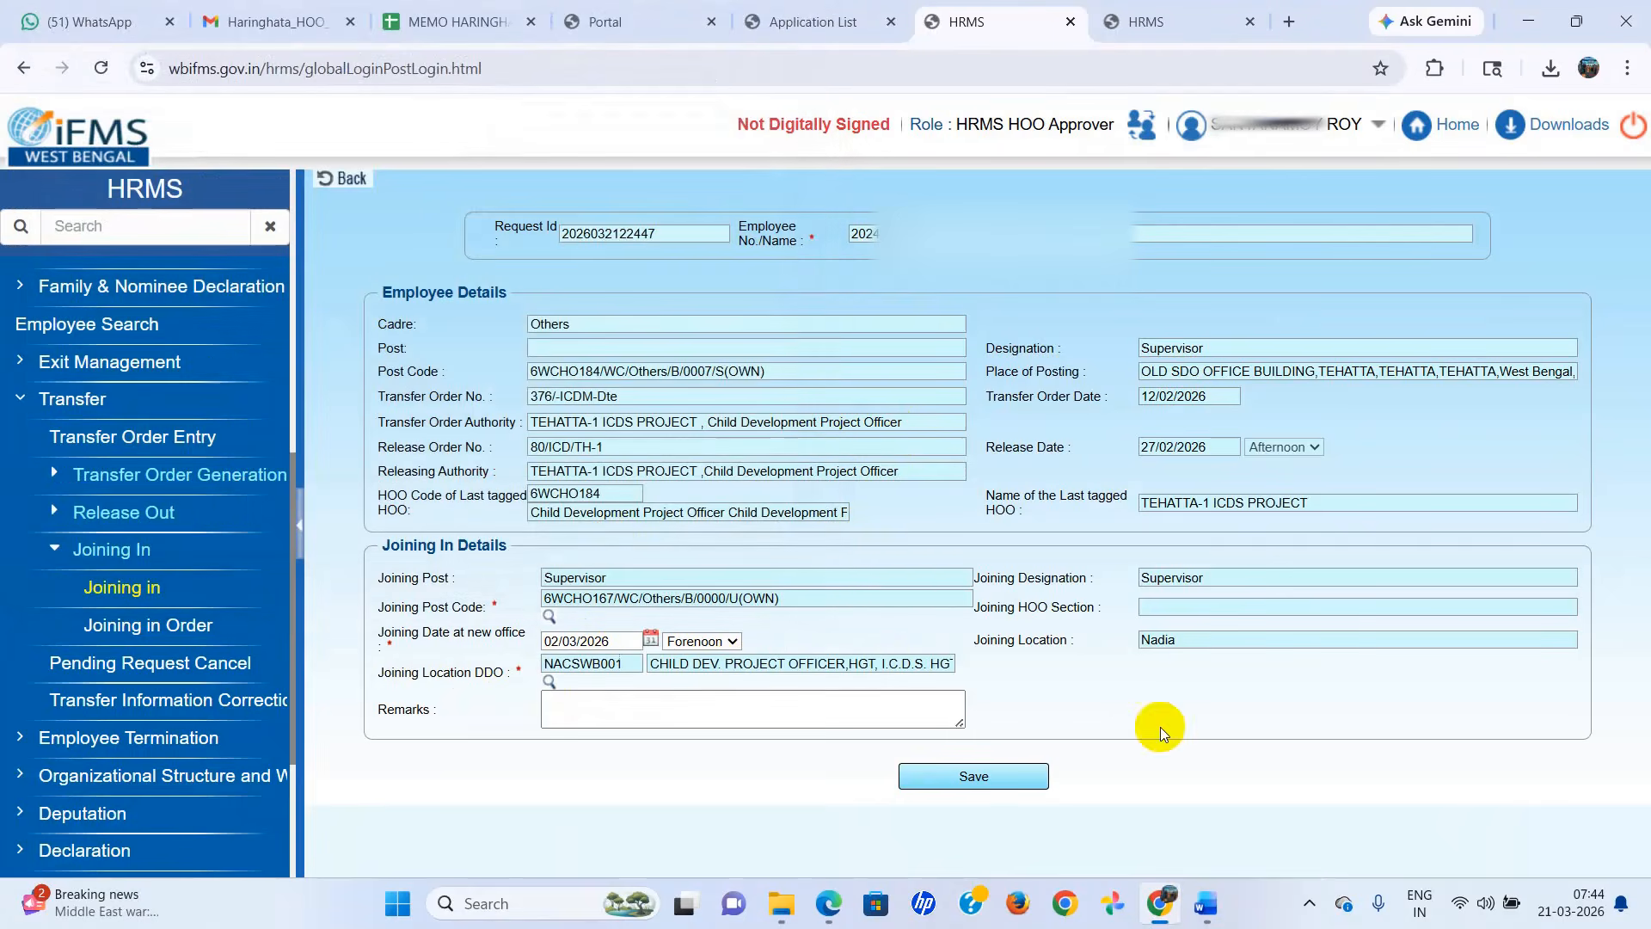
Enter "Joined" as the remarks and save the employee's joining details.
left_click(675, 705)
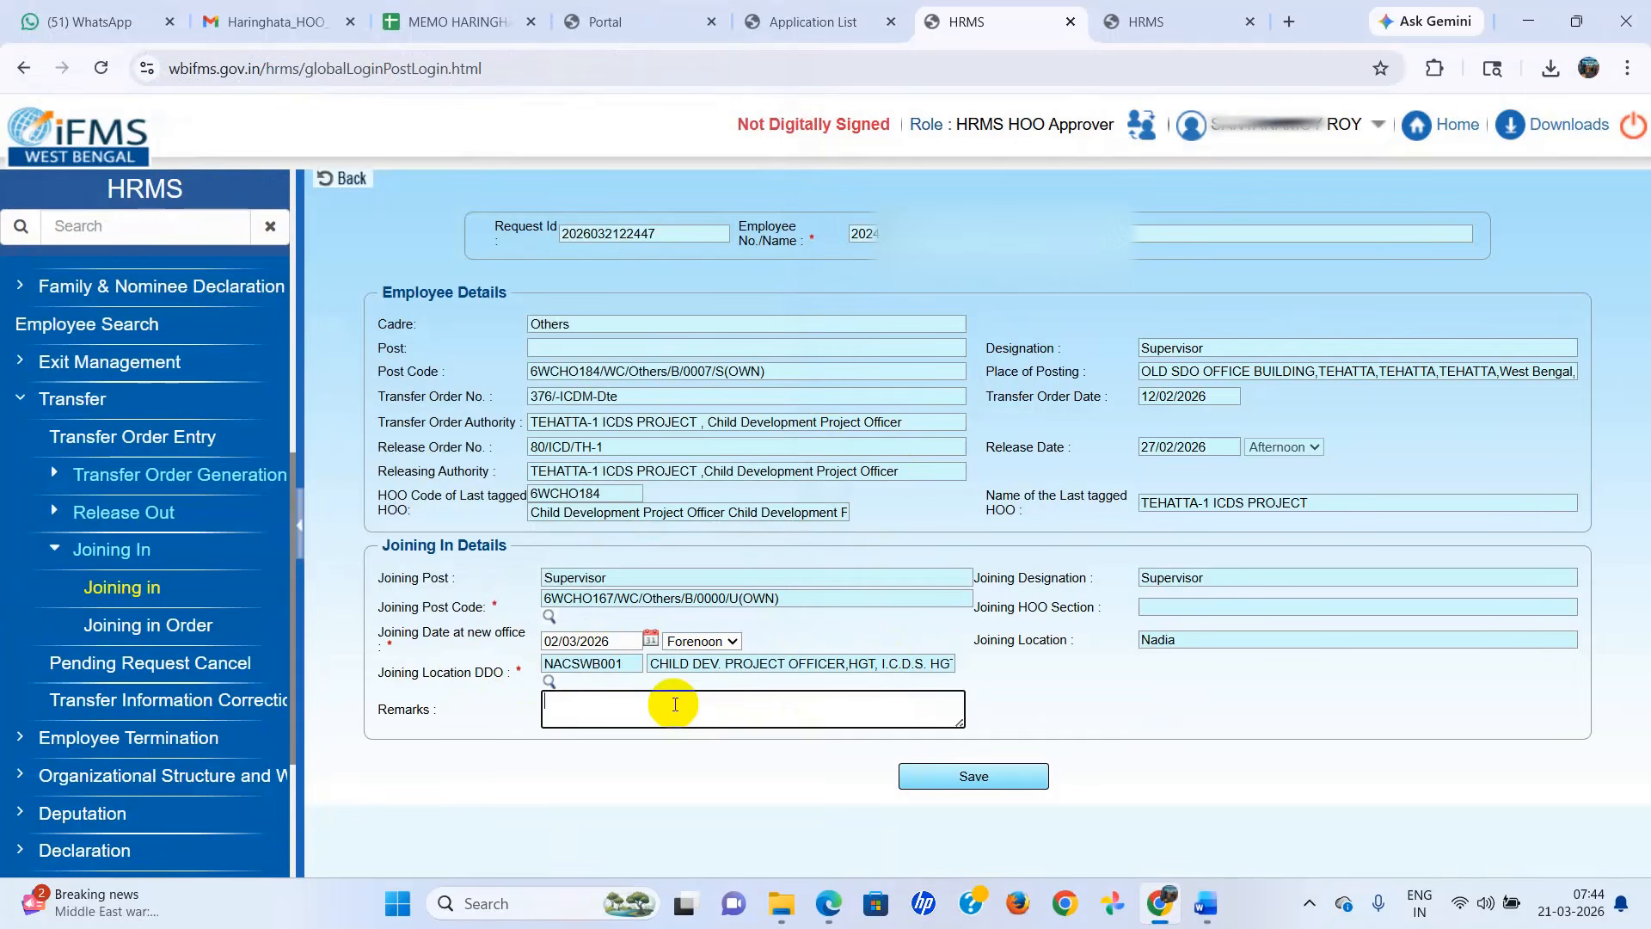
type("Joined")
left_click(982, 777)
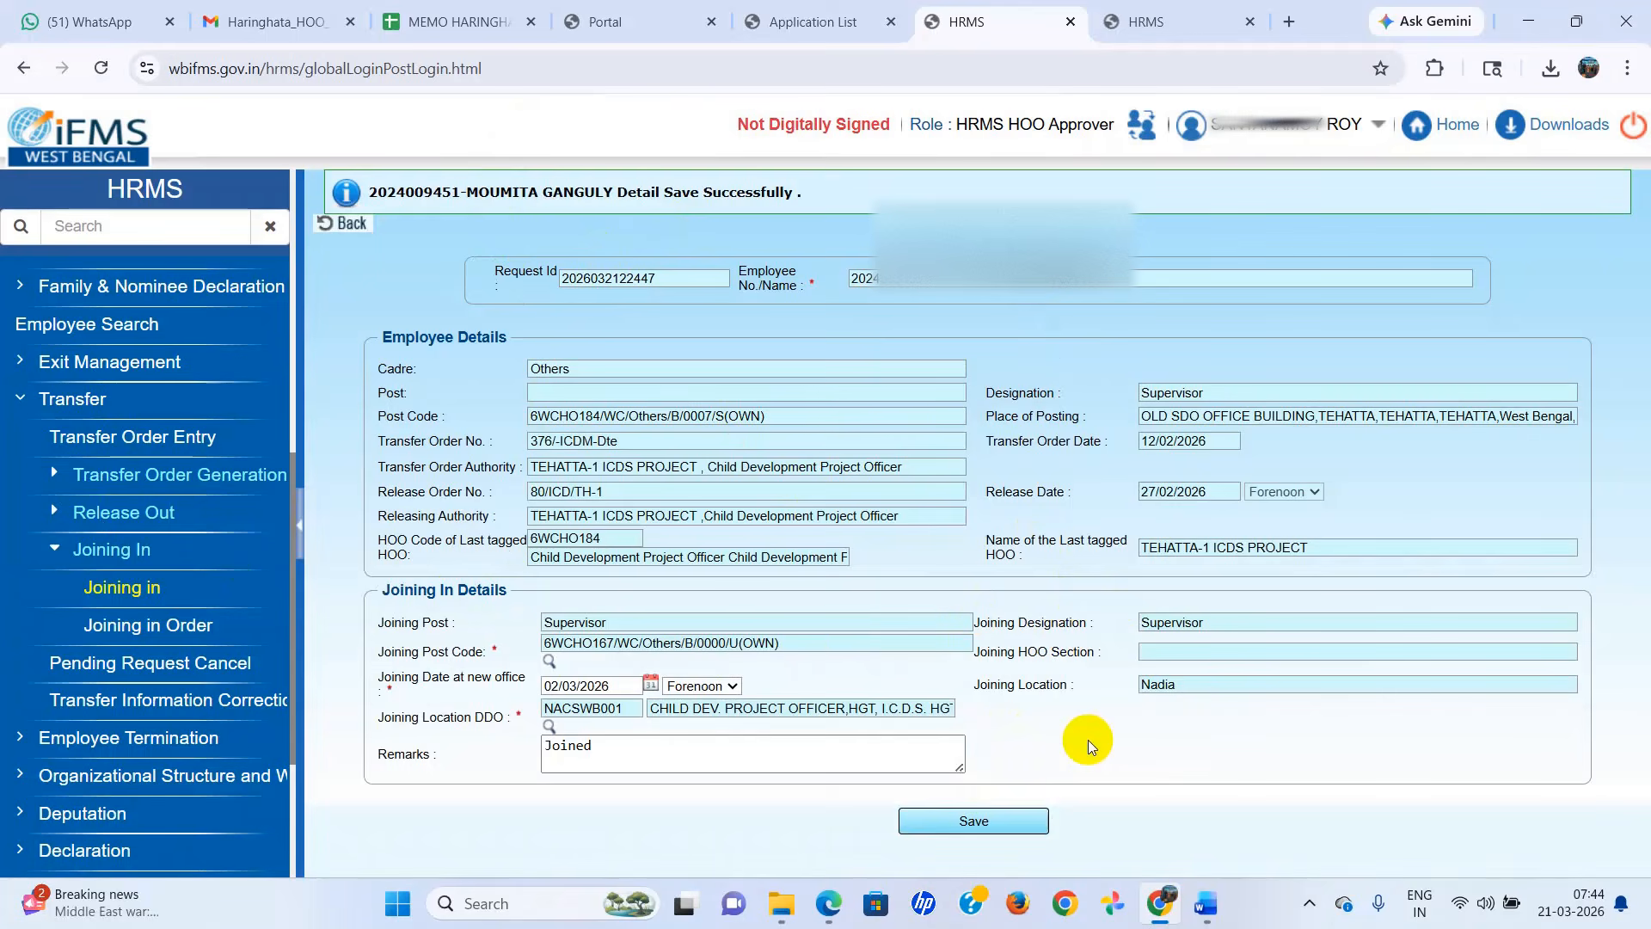
left_click(961, 821)
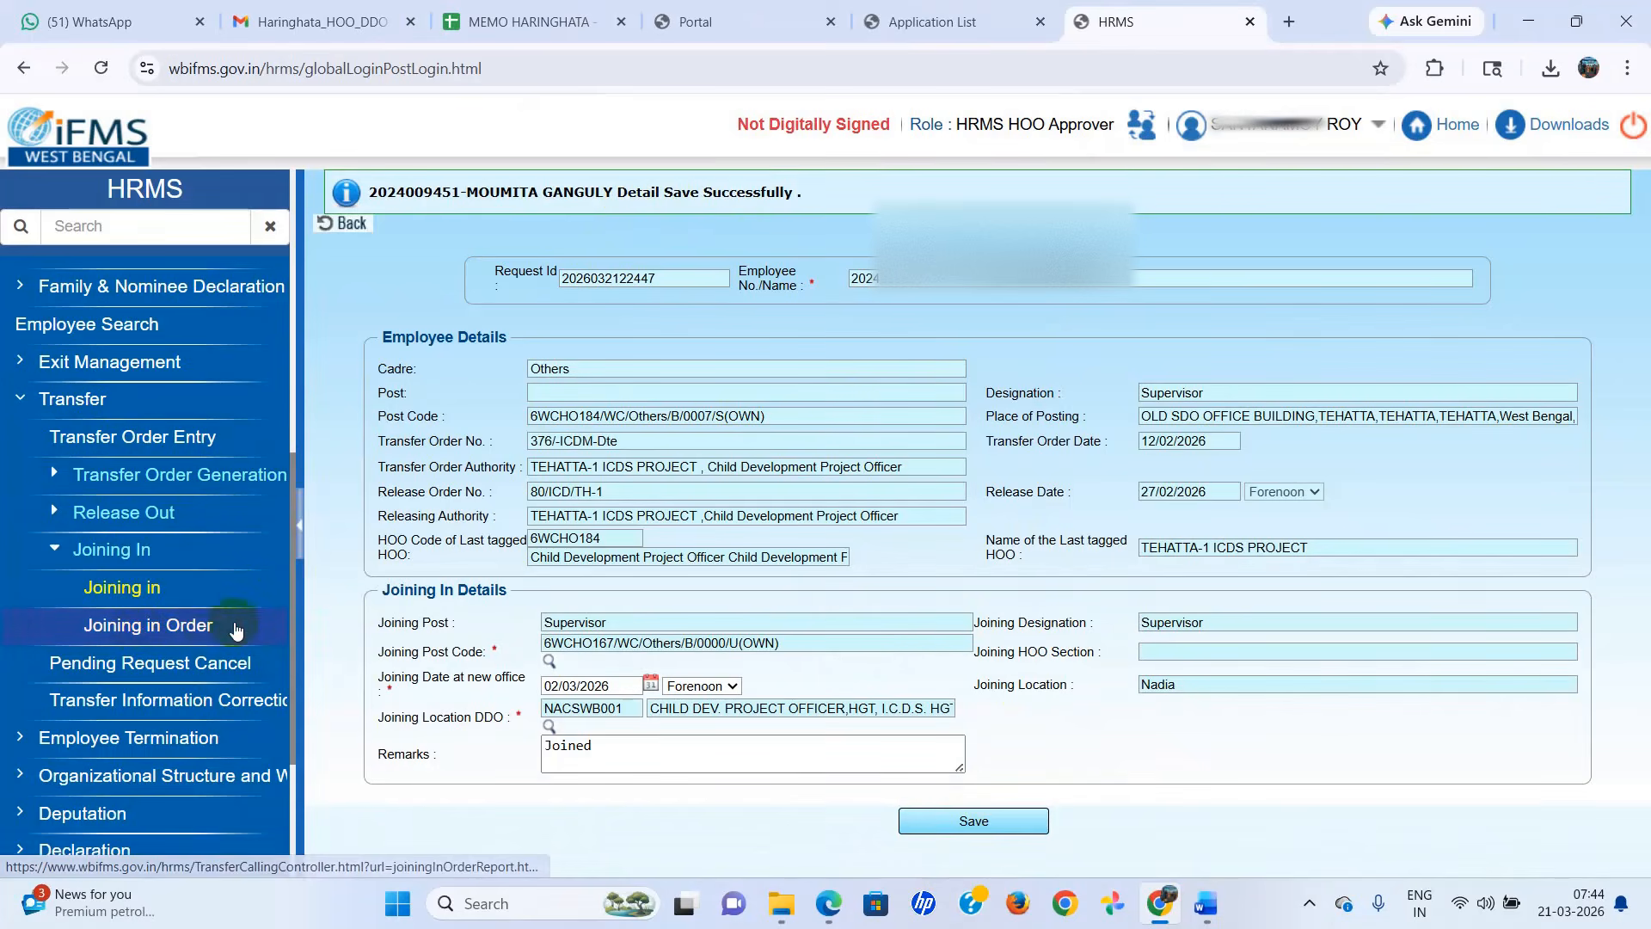
Open the employee's transfer joining request received on 21/Mar/2026 from the Inbox.
scroll(236, 631, "up", 2)
scroll(231, 628, "up", 4)
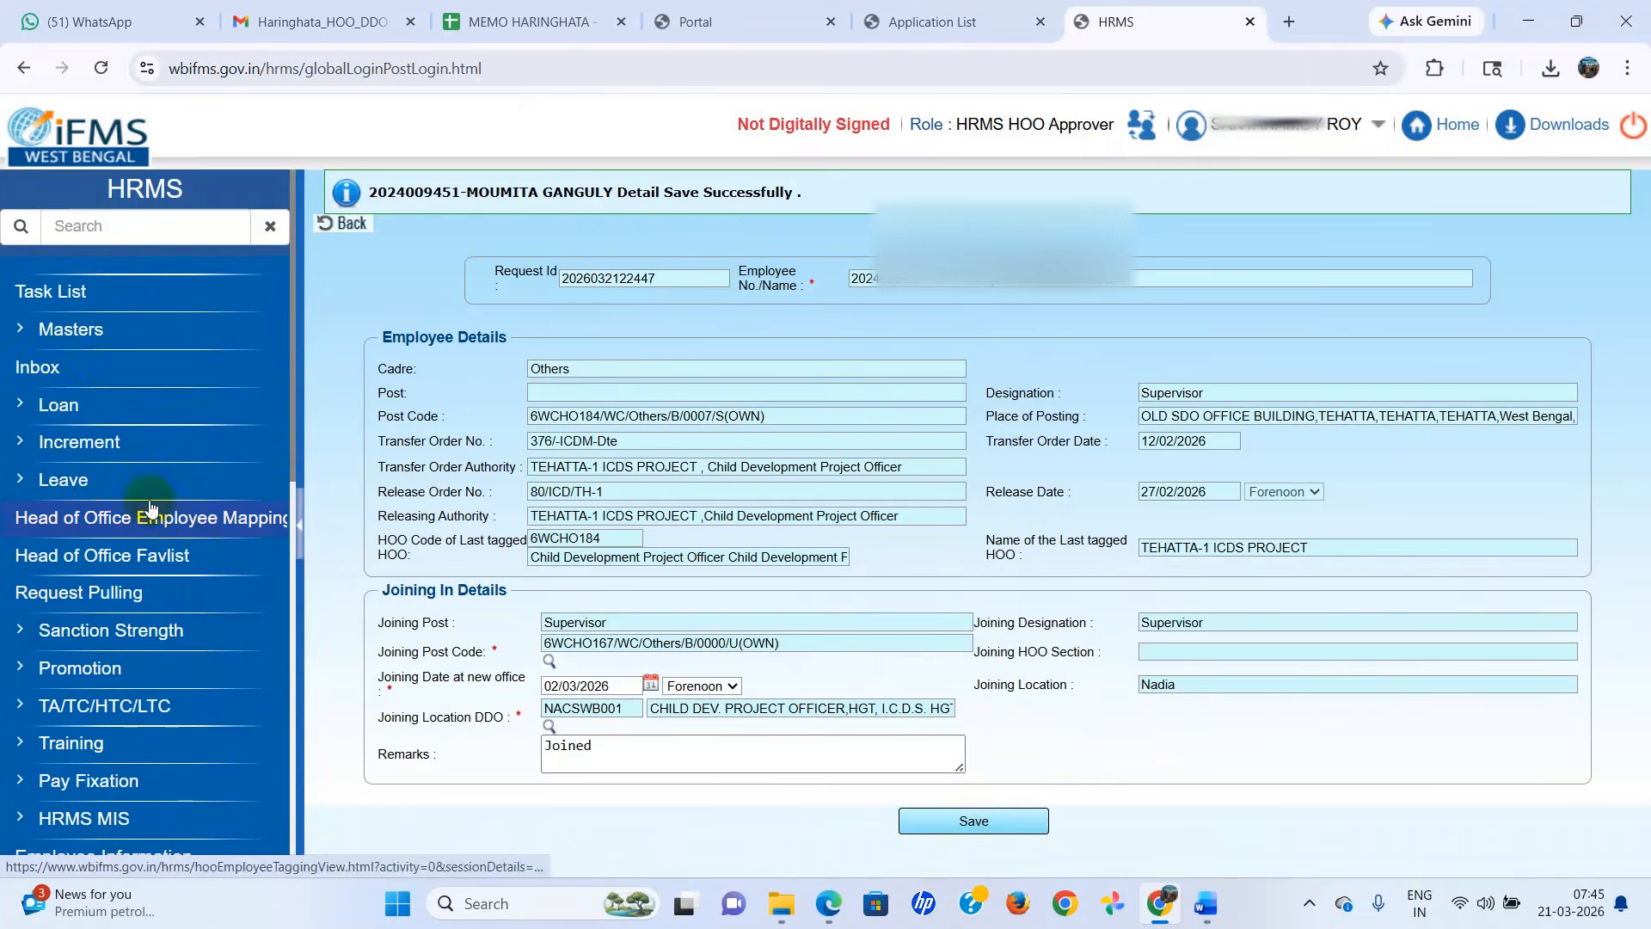
left_click(48, 374)
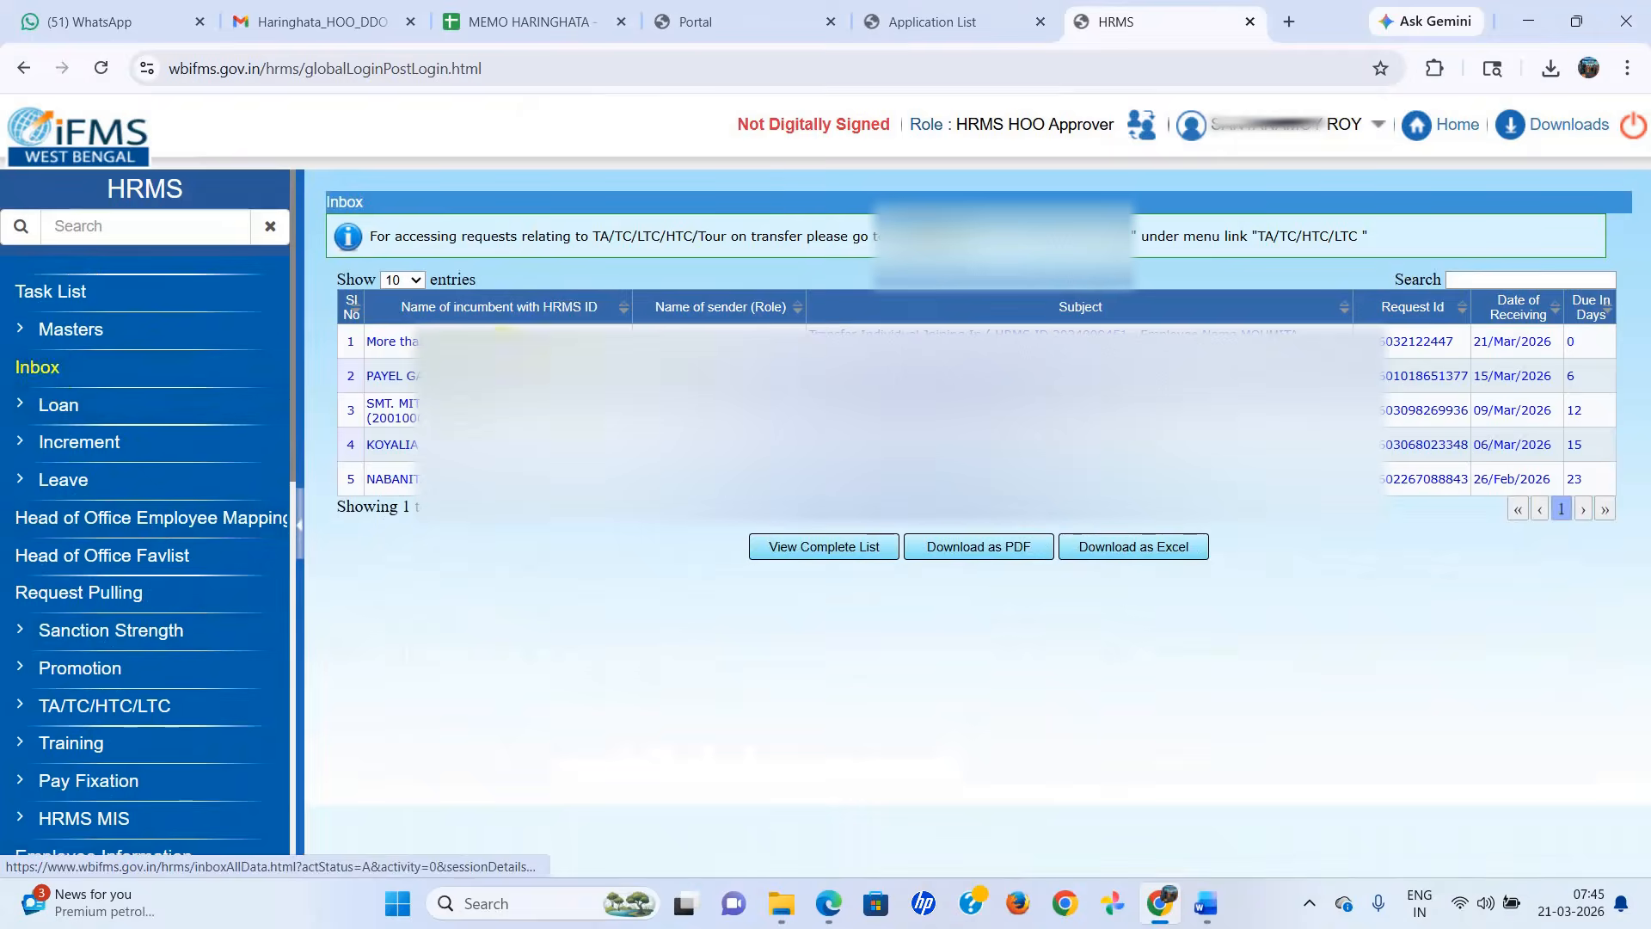
left_click(929, 333)
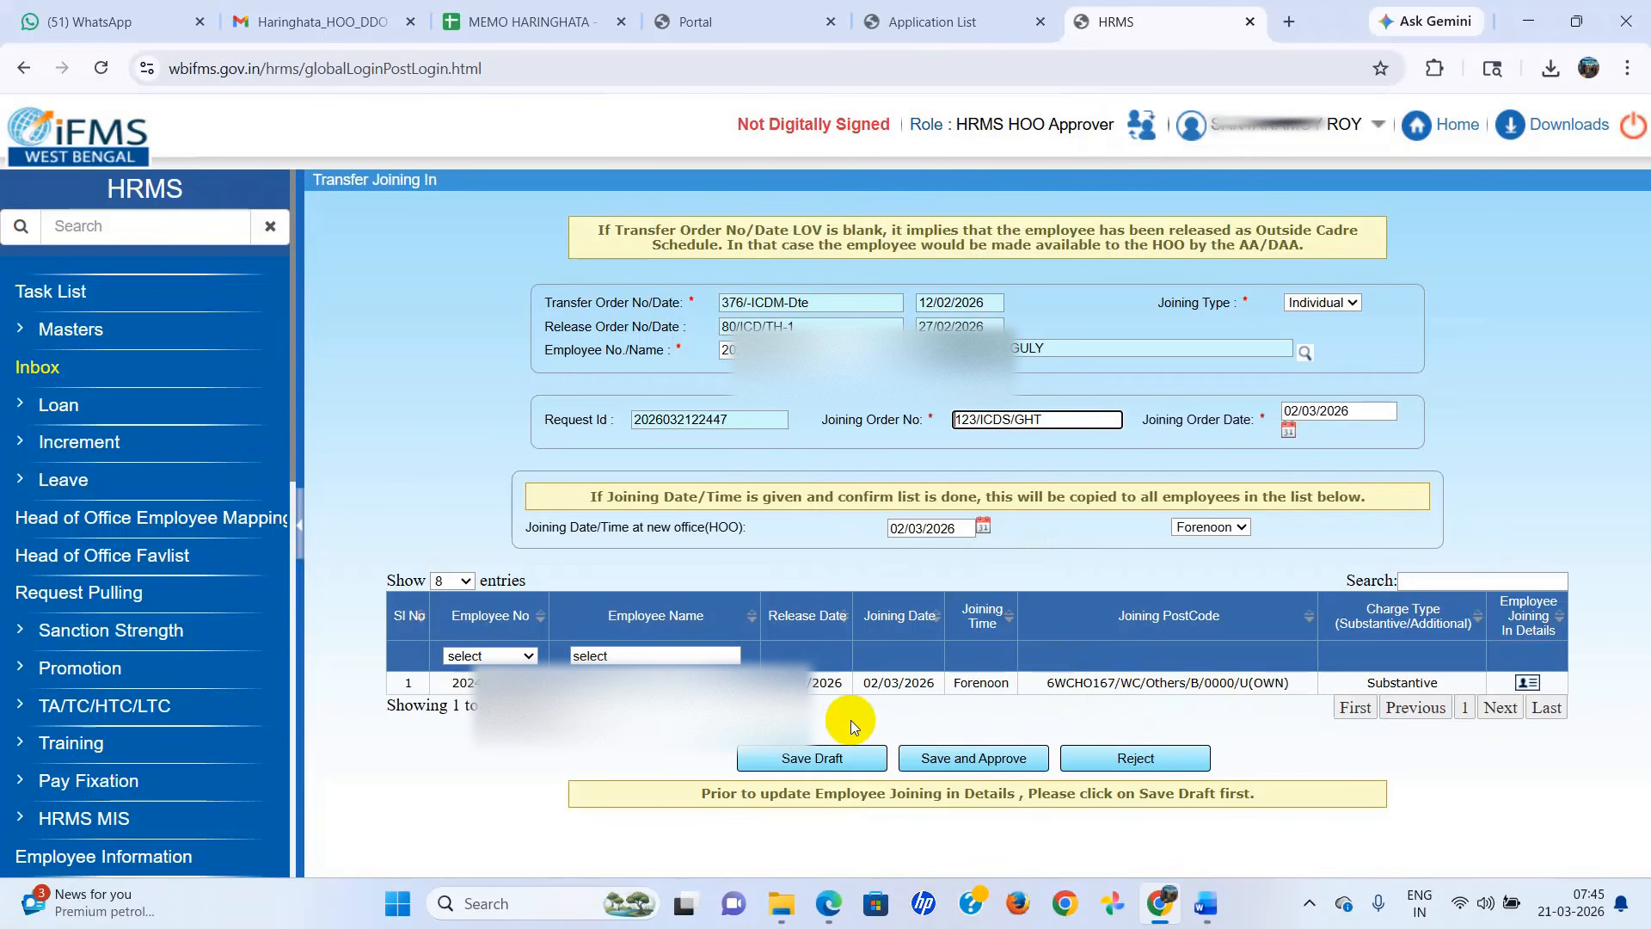
Save the joining request's draft and save and approve the request, agreeing to copy the date to all listed employees.
left_click(817, 755)
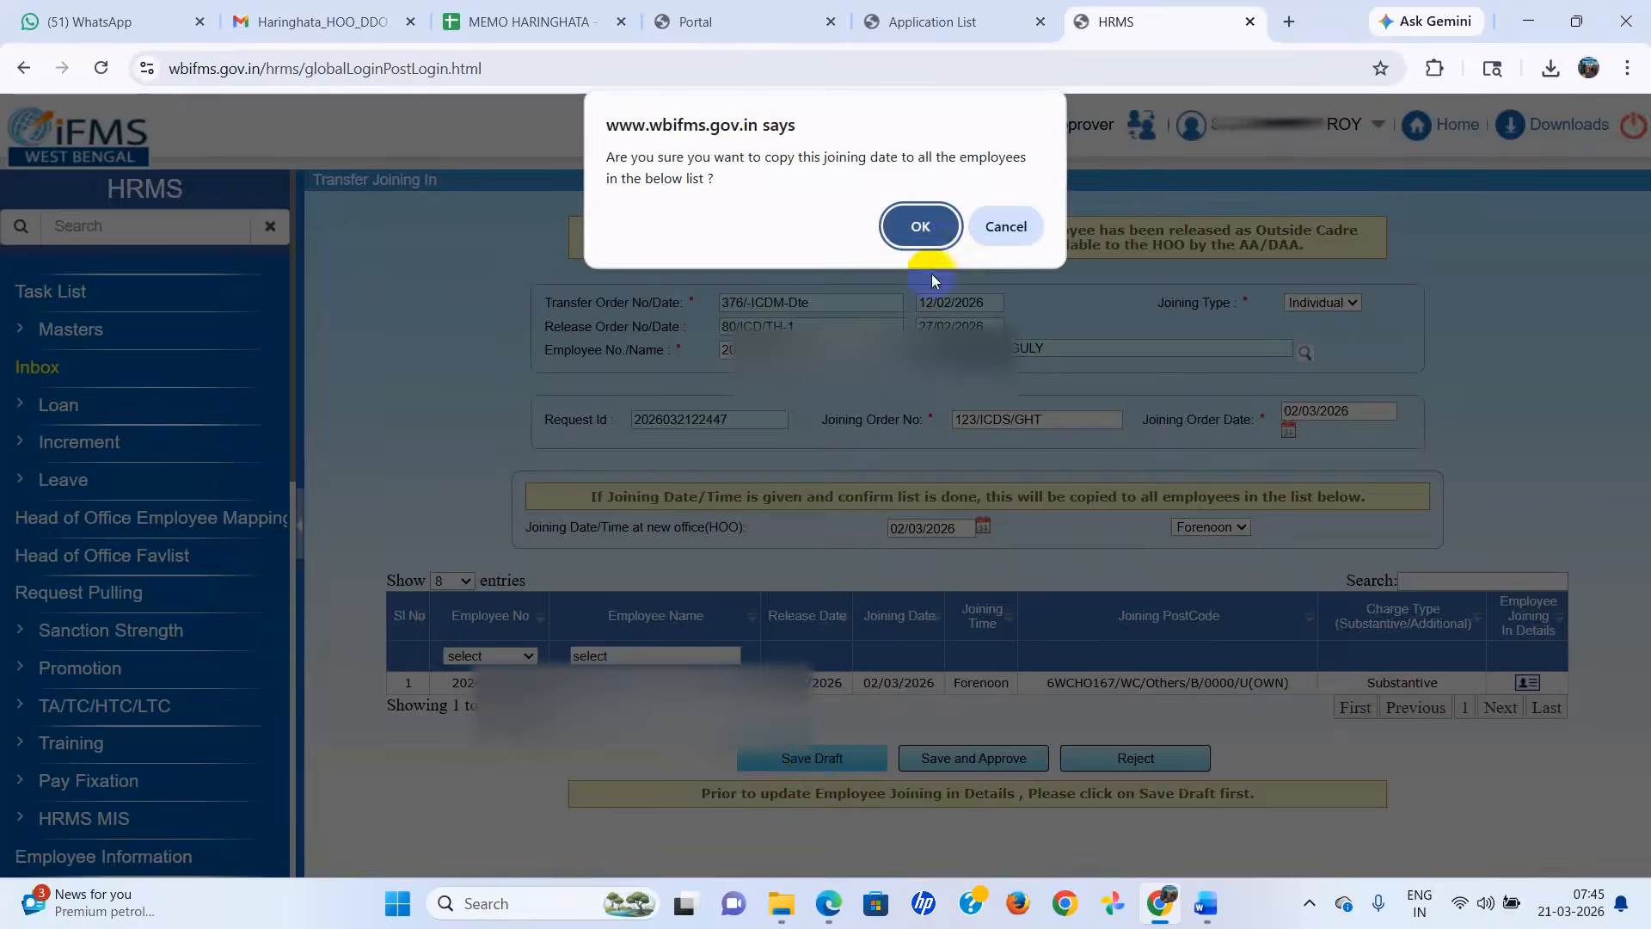
left_click(922, 228)
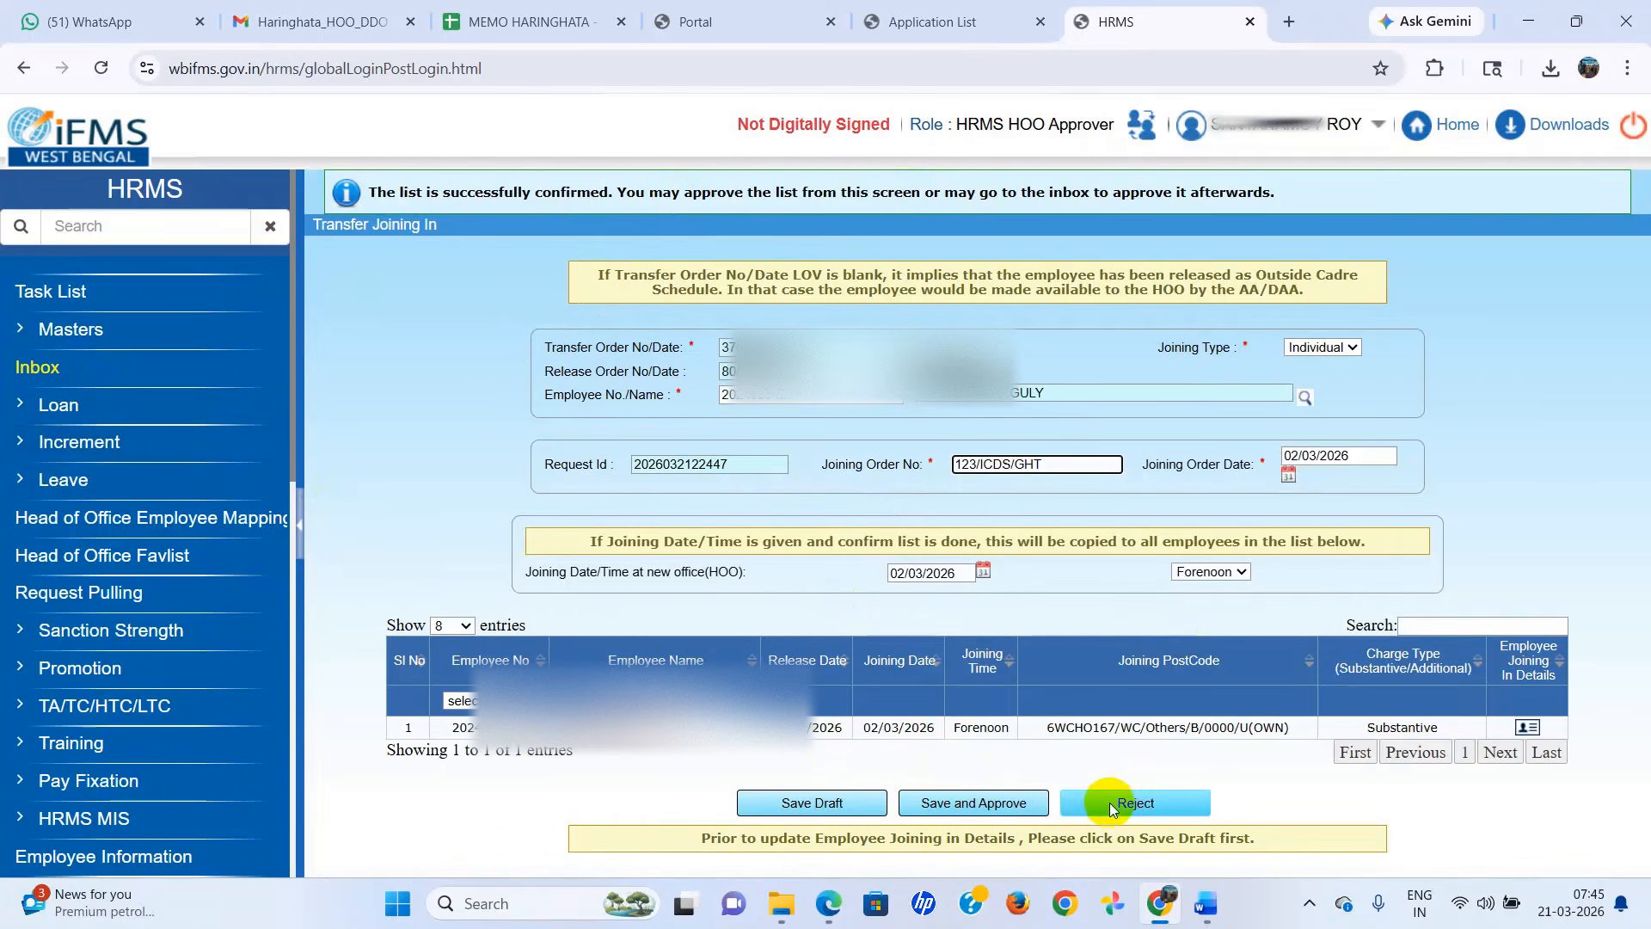
left_click(949, 804)
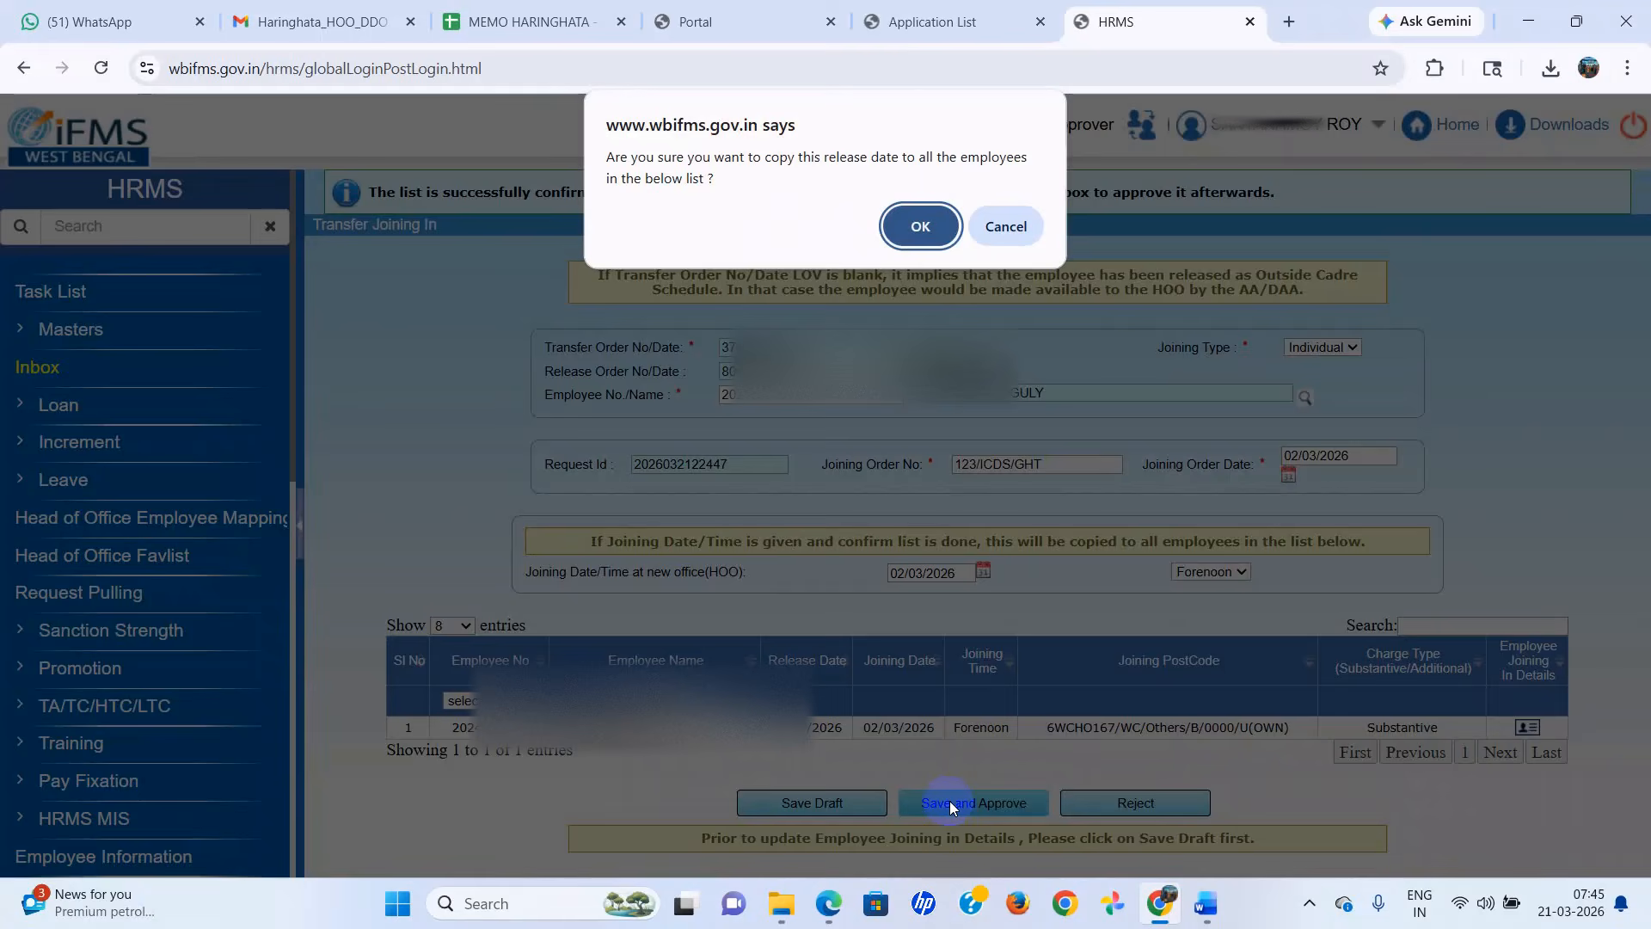
left_click(938, 230)
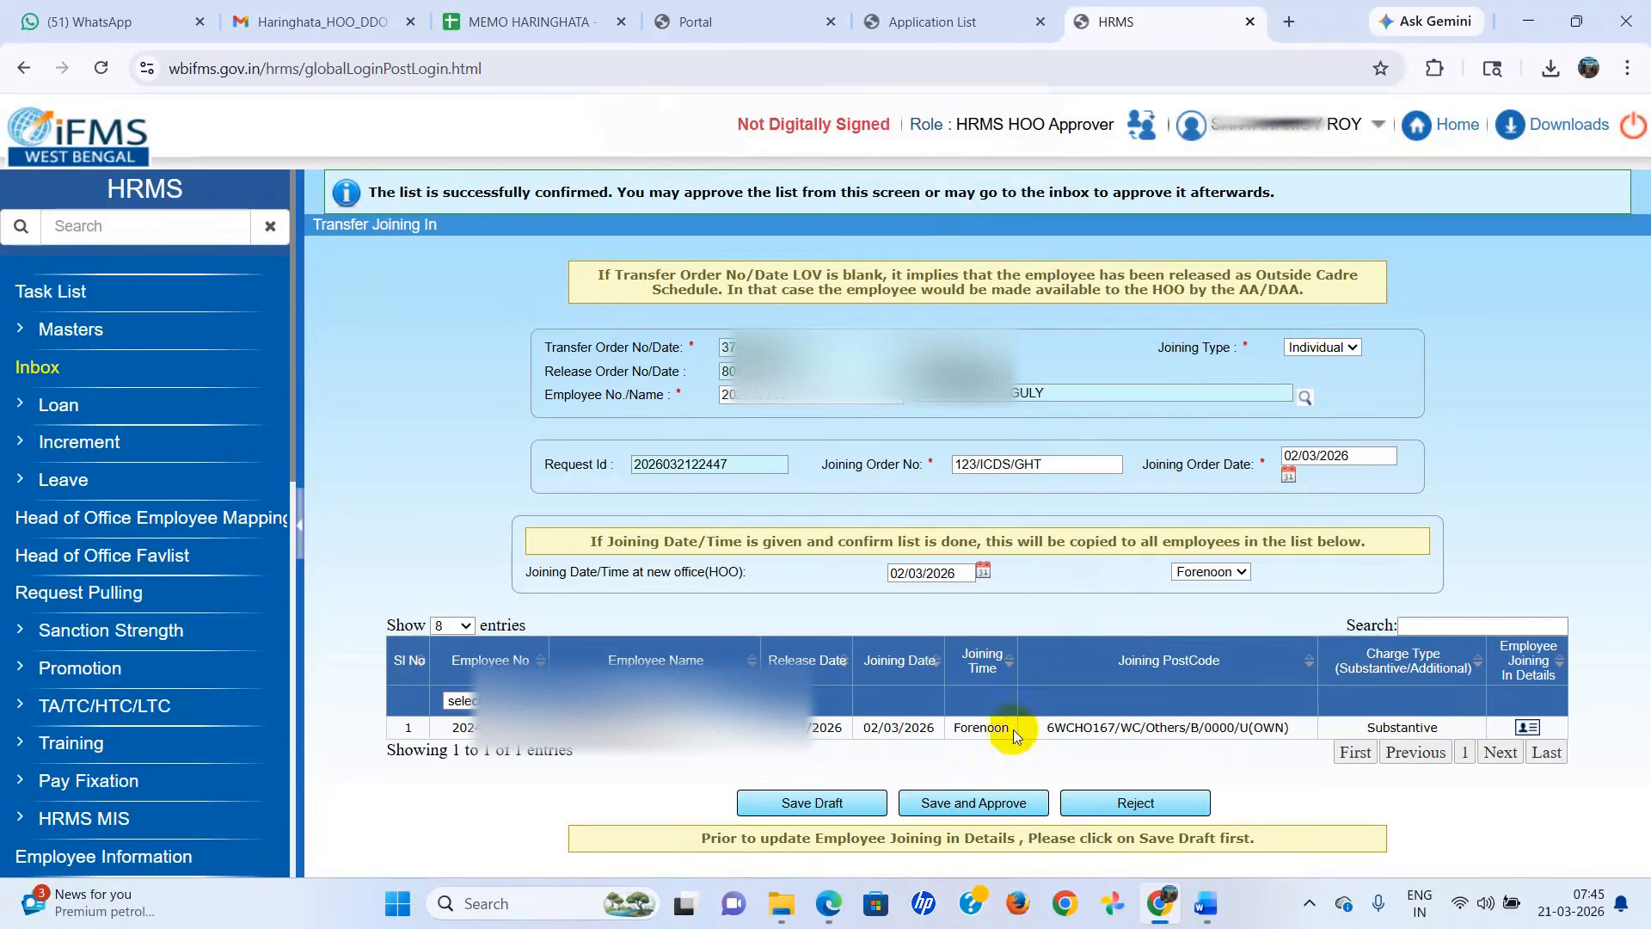
left_click(968, 802)
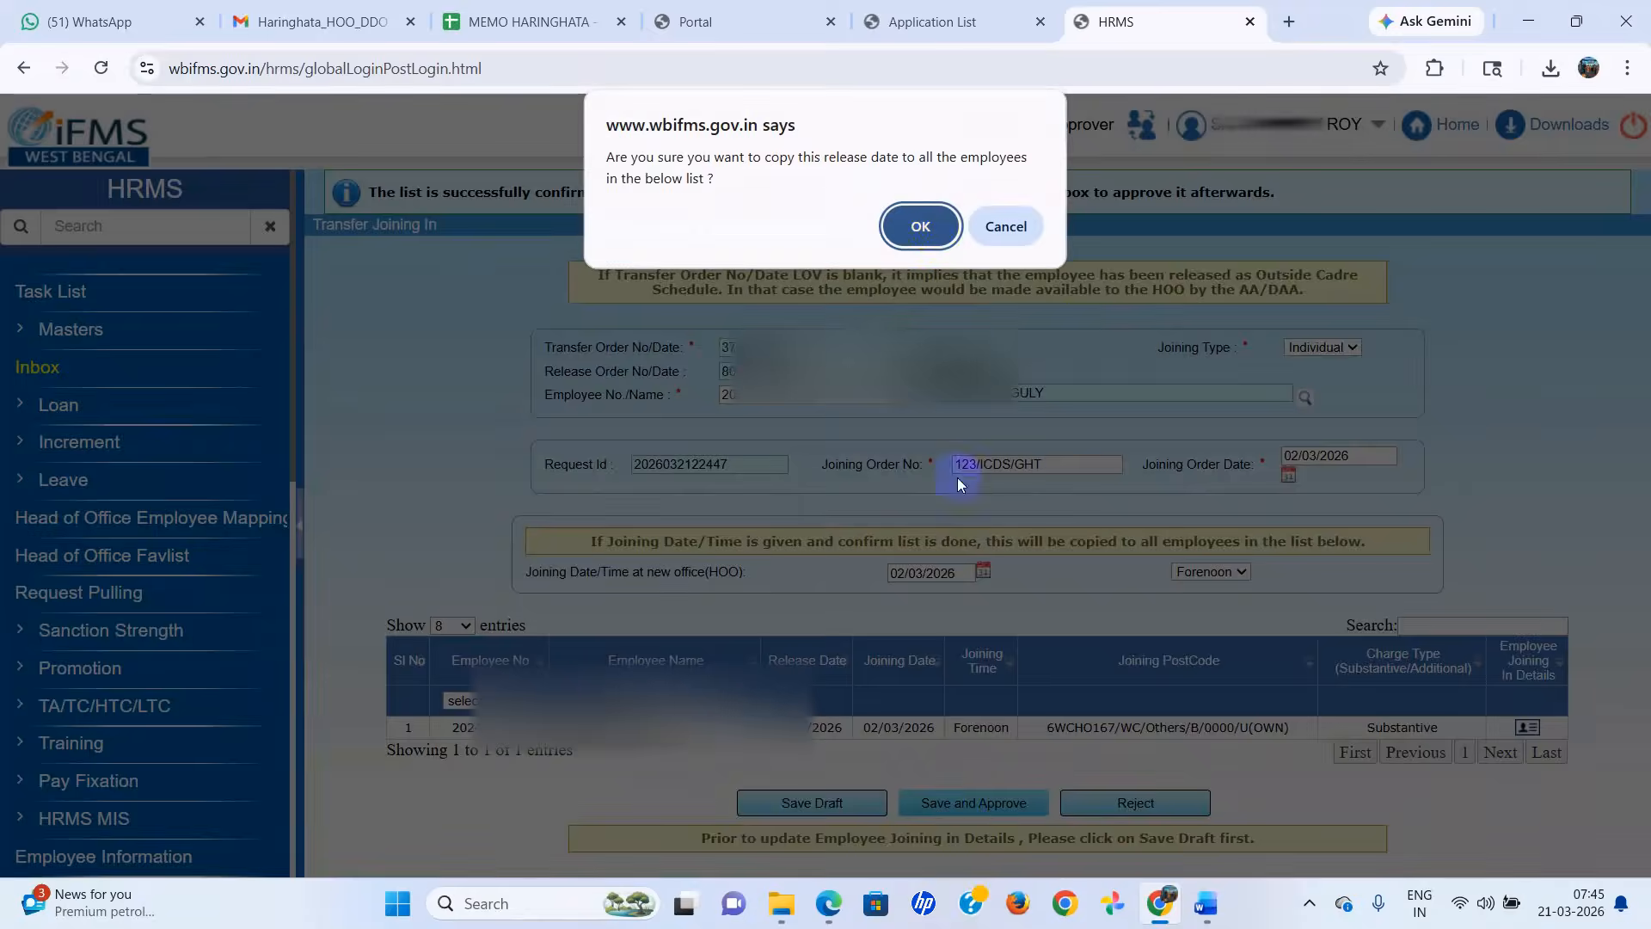
left_click(937, 237)
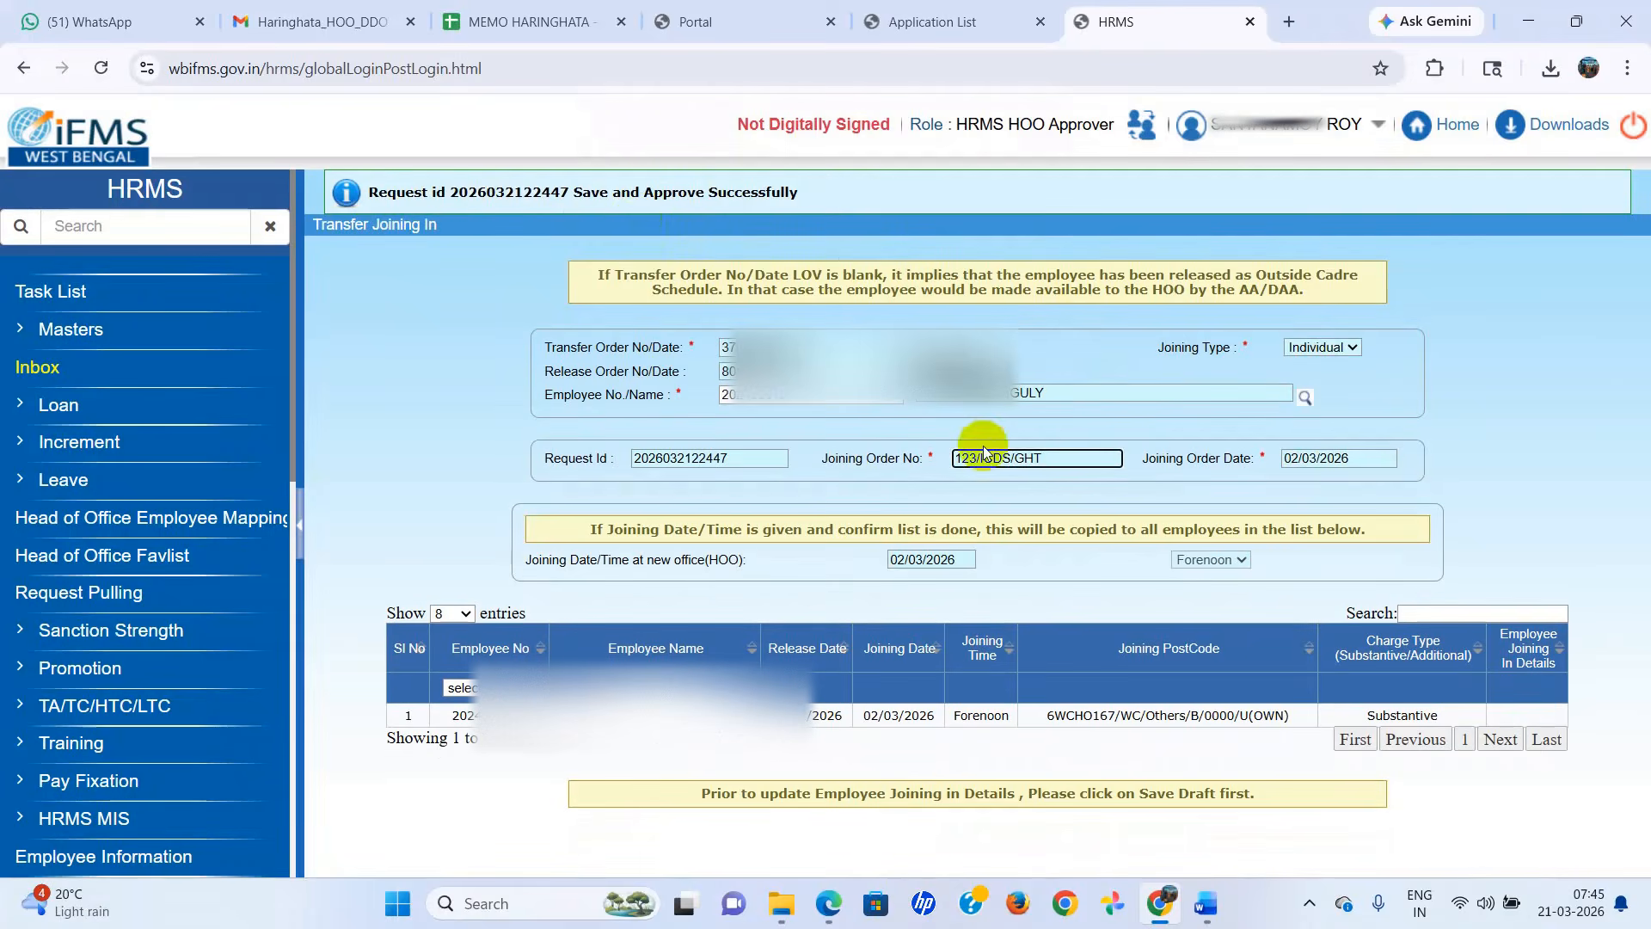
Open the Transfer Joining In Report and select the transfer order dated 12/02/2026.
scroll(163, 550, "down", 4)
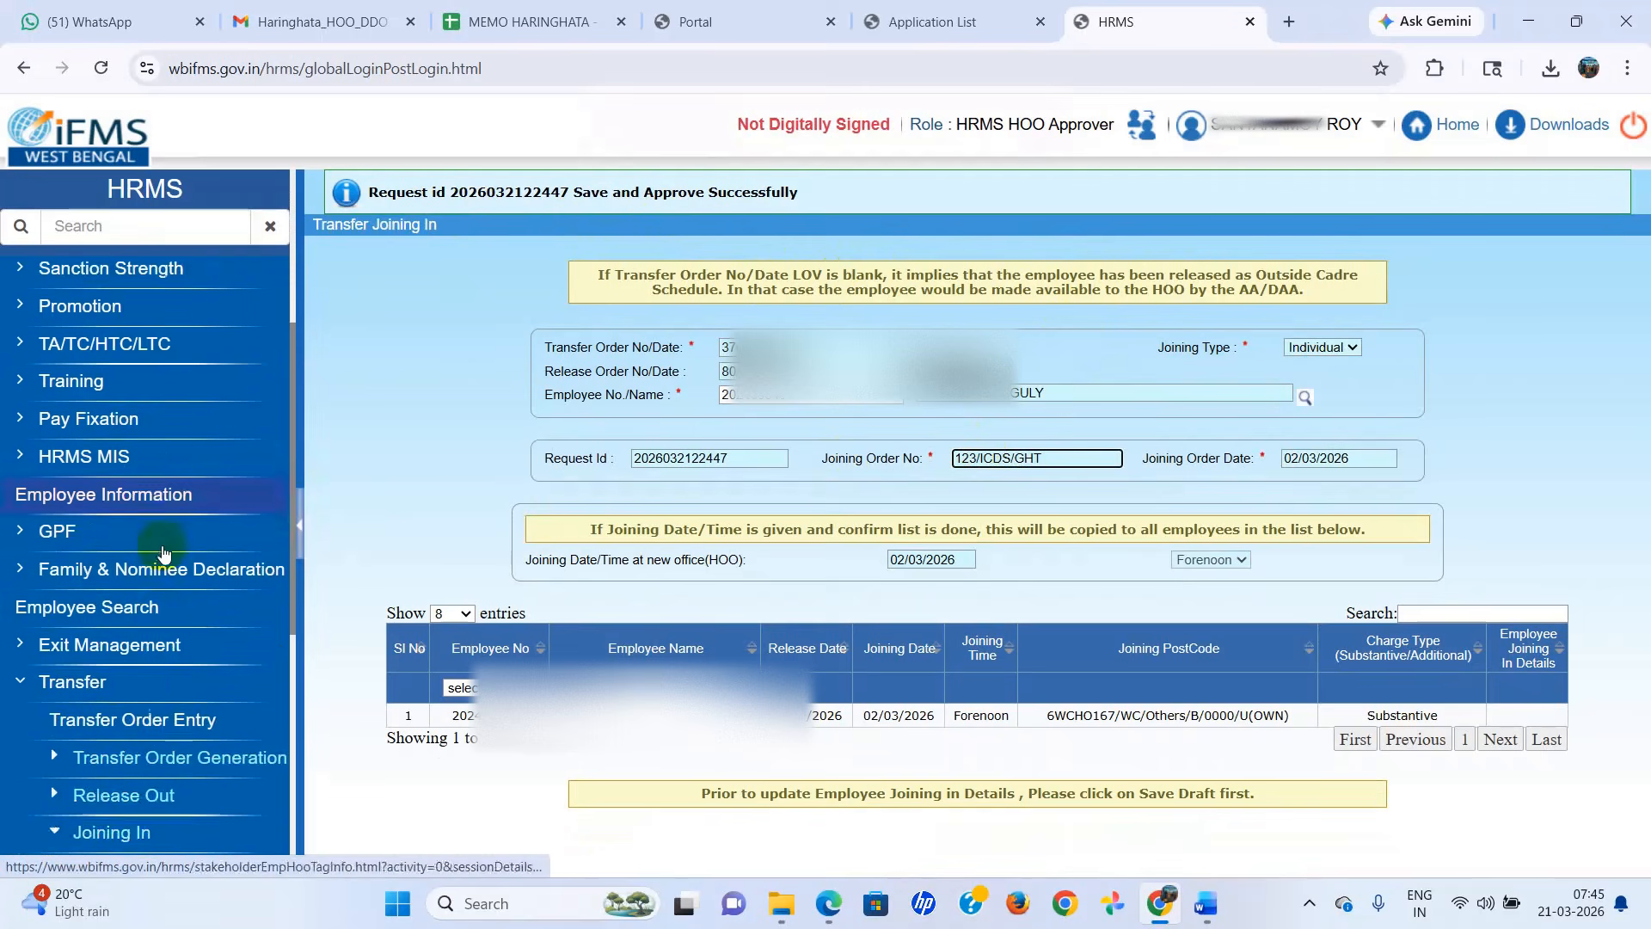
scroll(163, 550, "down", 3)
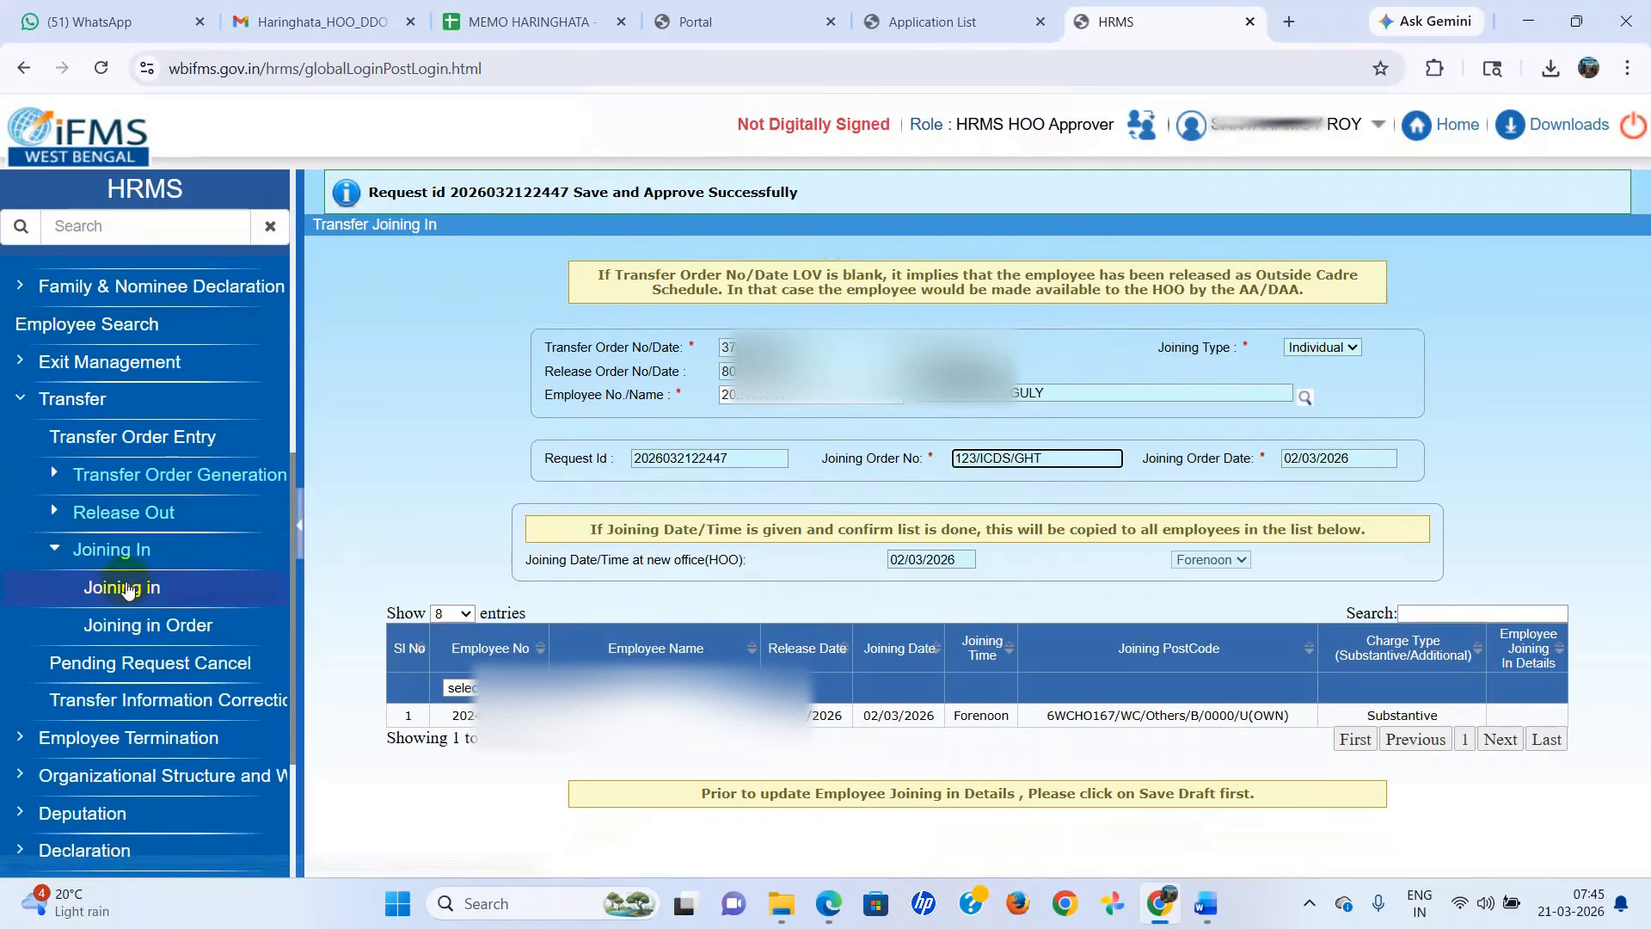
left_click(163, 626)
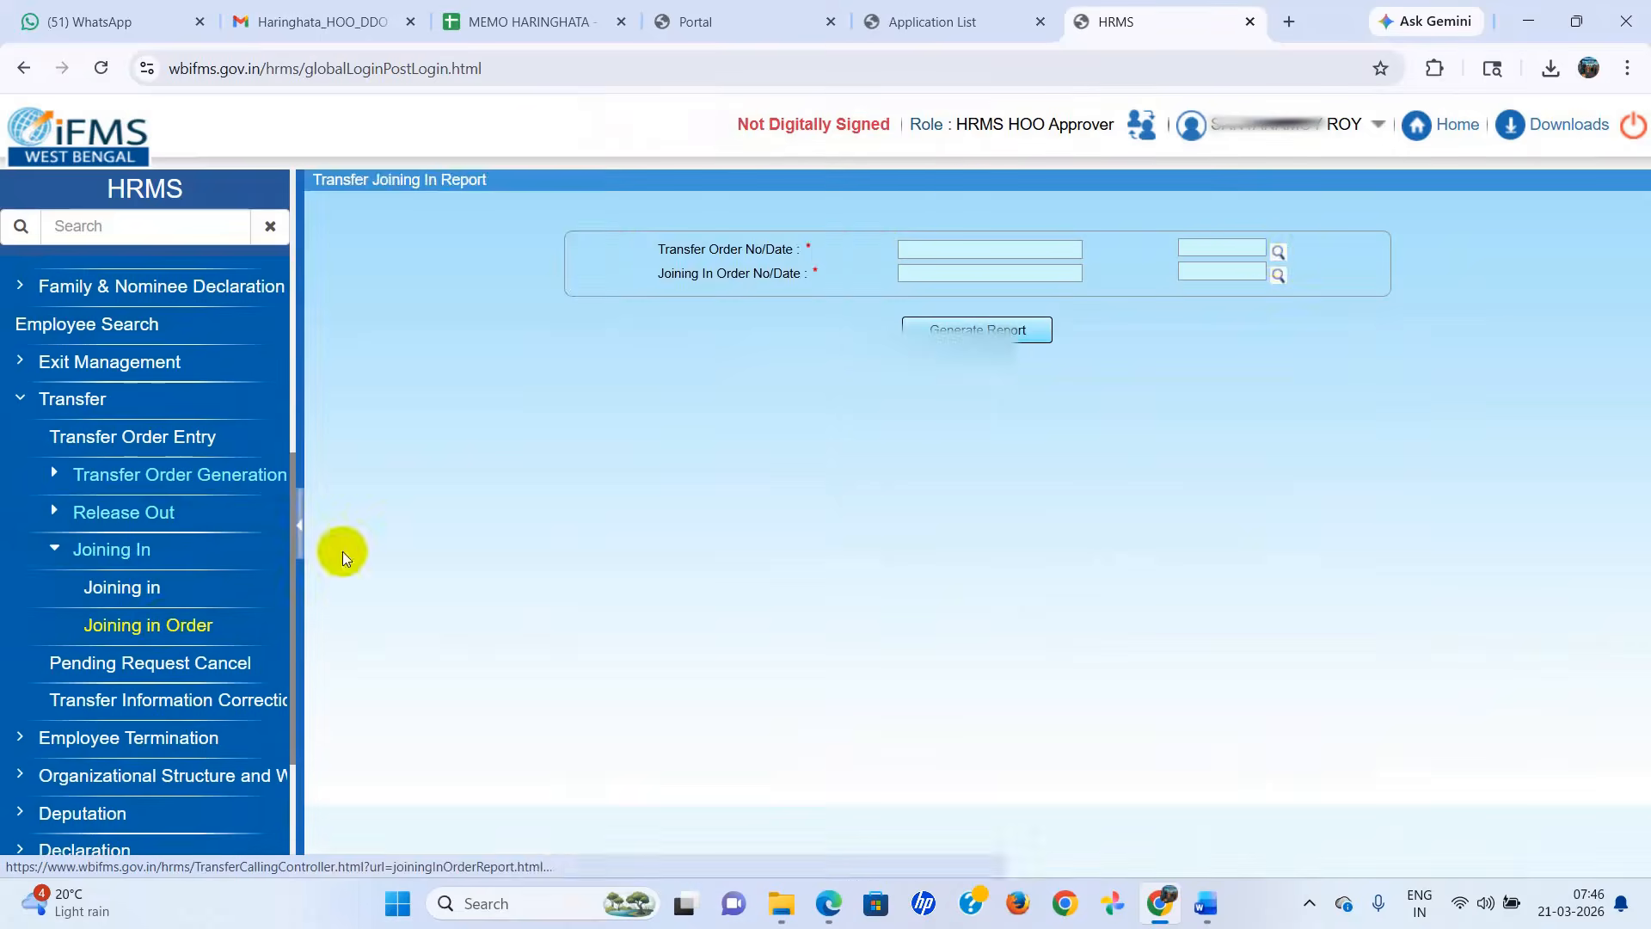
left_click(1278, 253)
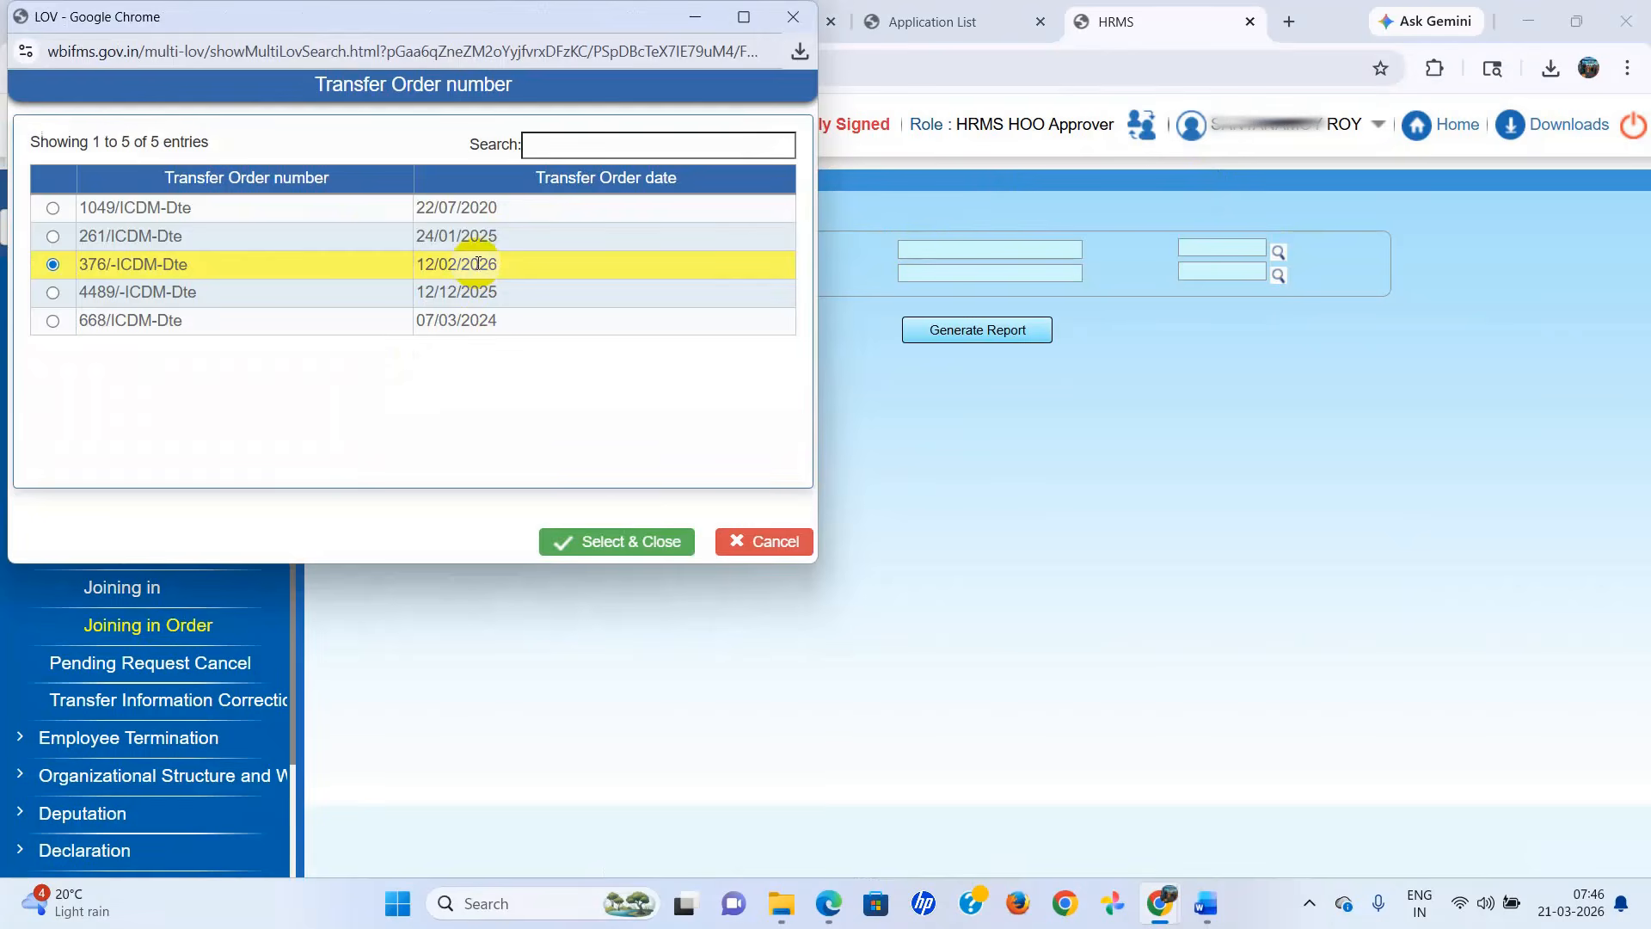
left_click(580, 542)
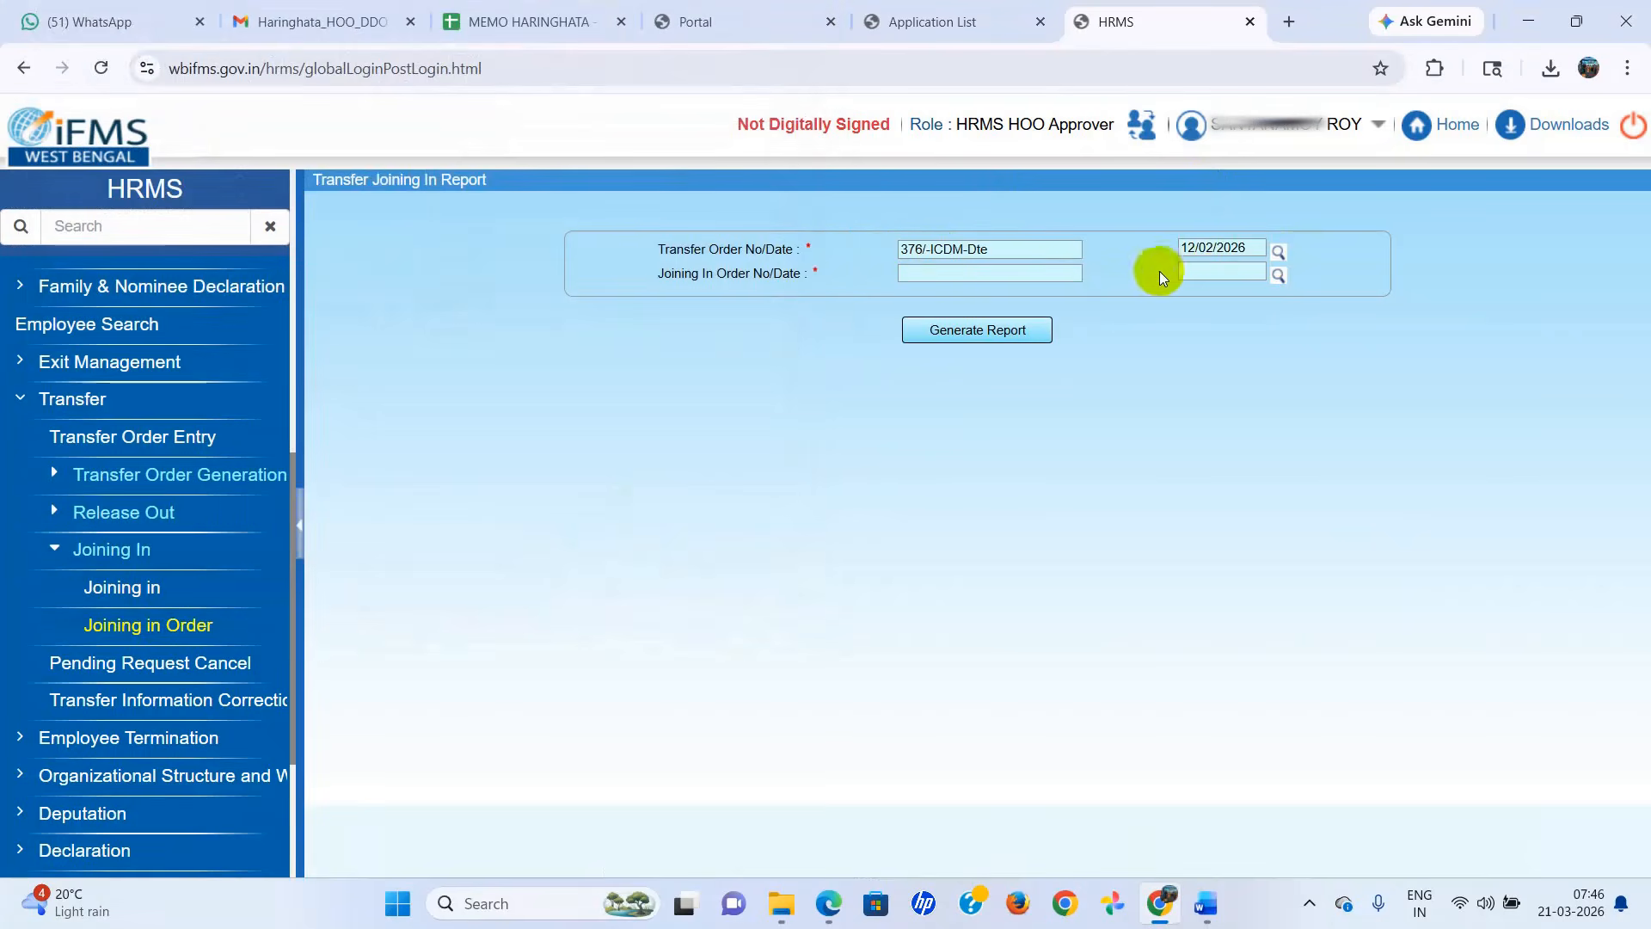
Select the joining order dated 02/03/2026, generate the joining report, and look through the resulting PDF.
left_click(1278, 275)
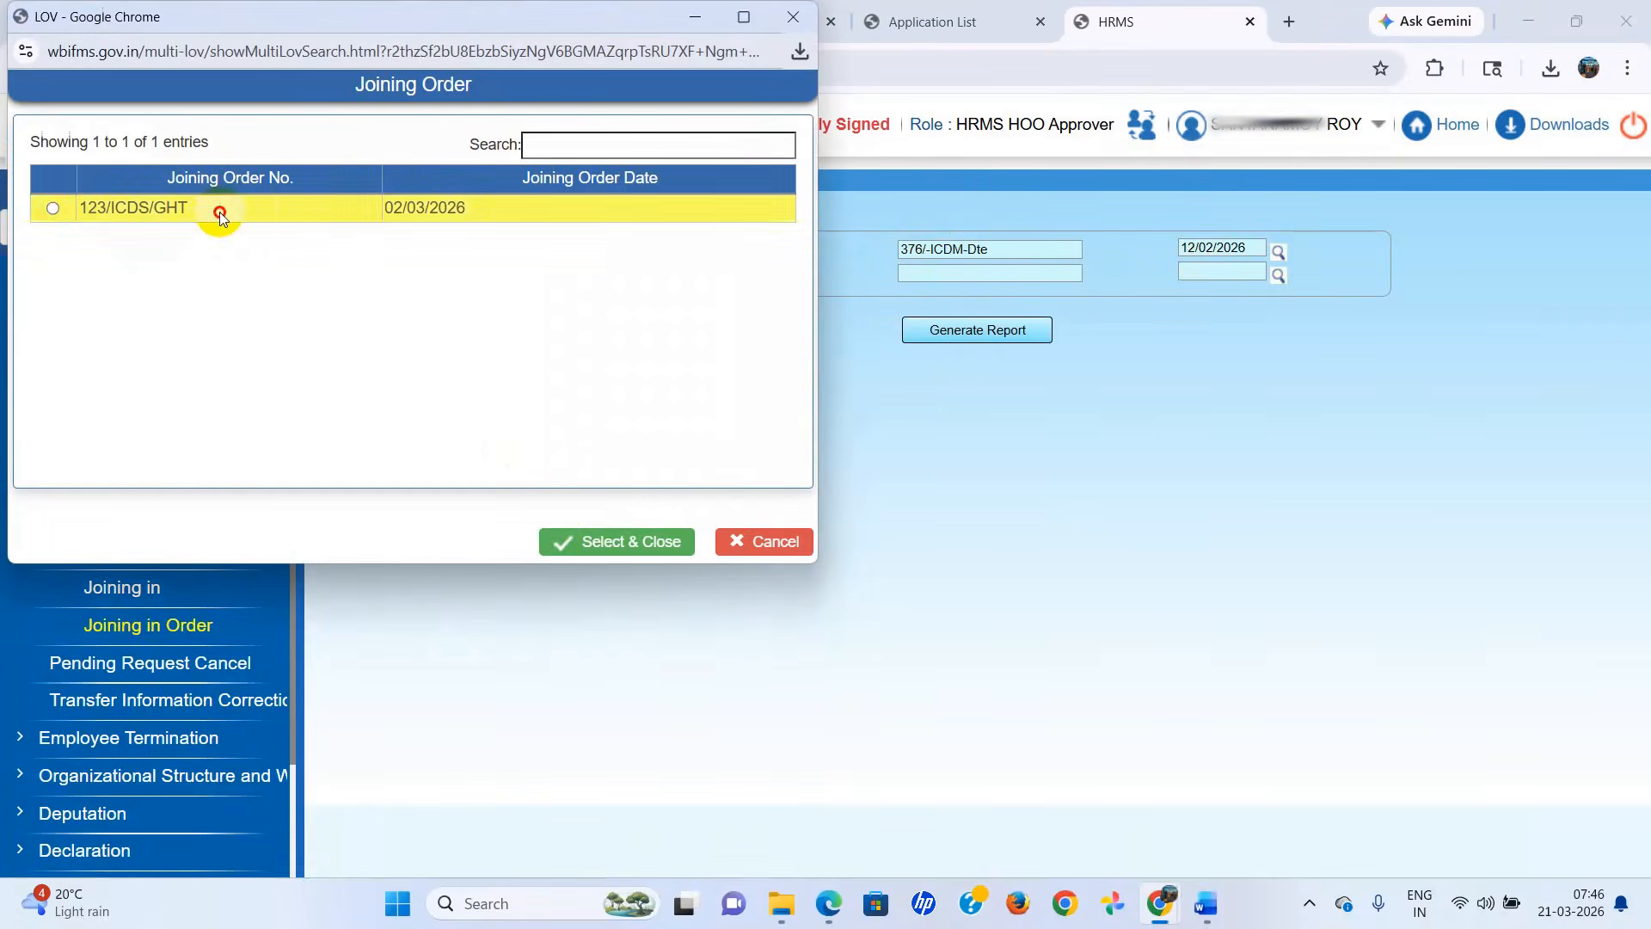
left_click(220, 215)
left_click(564, 541)
left_click(988, 331)
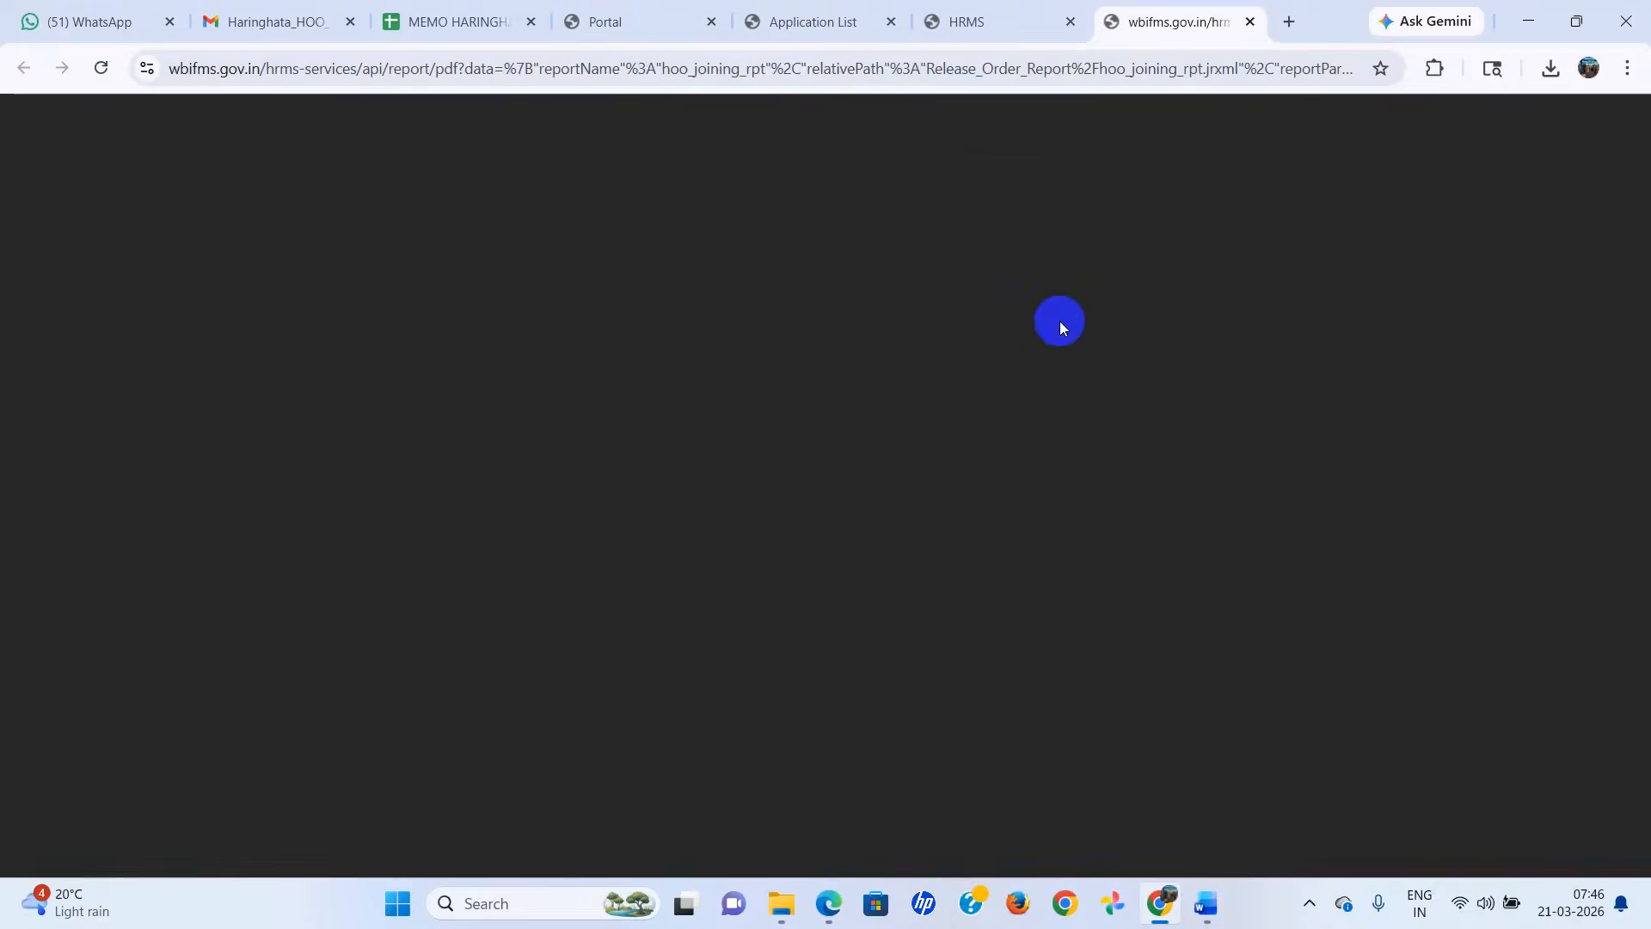
scroll(1046, 430, "down", 5)
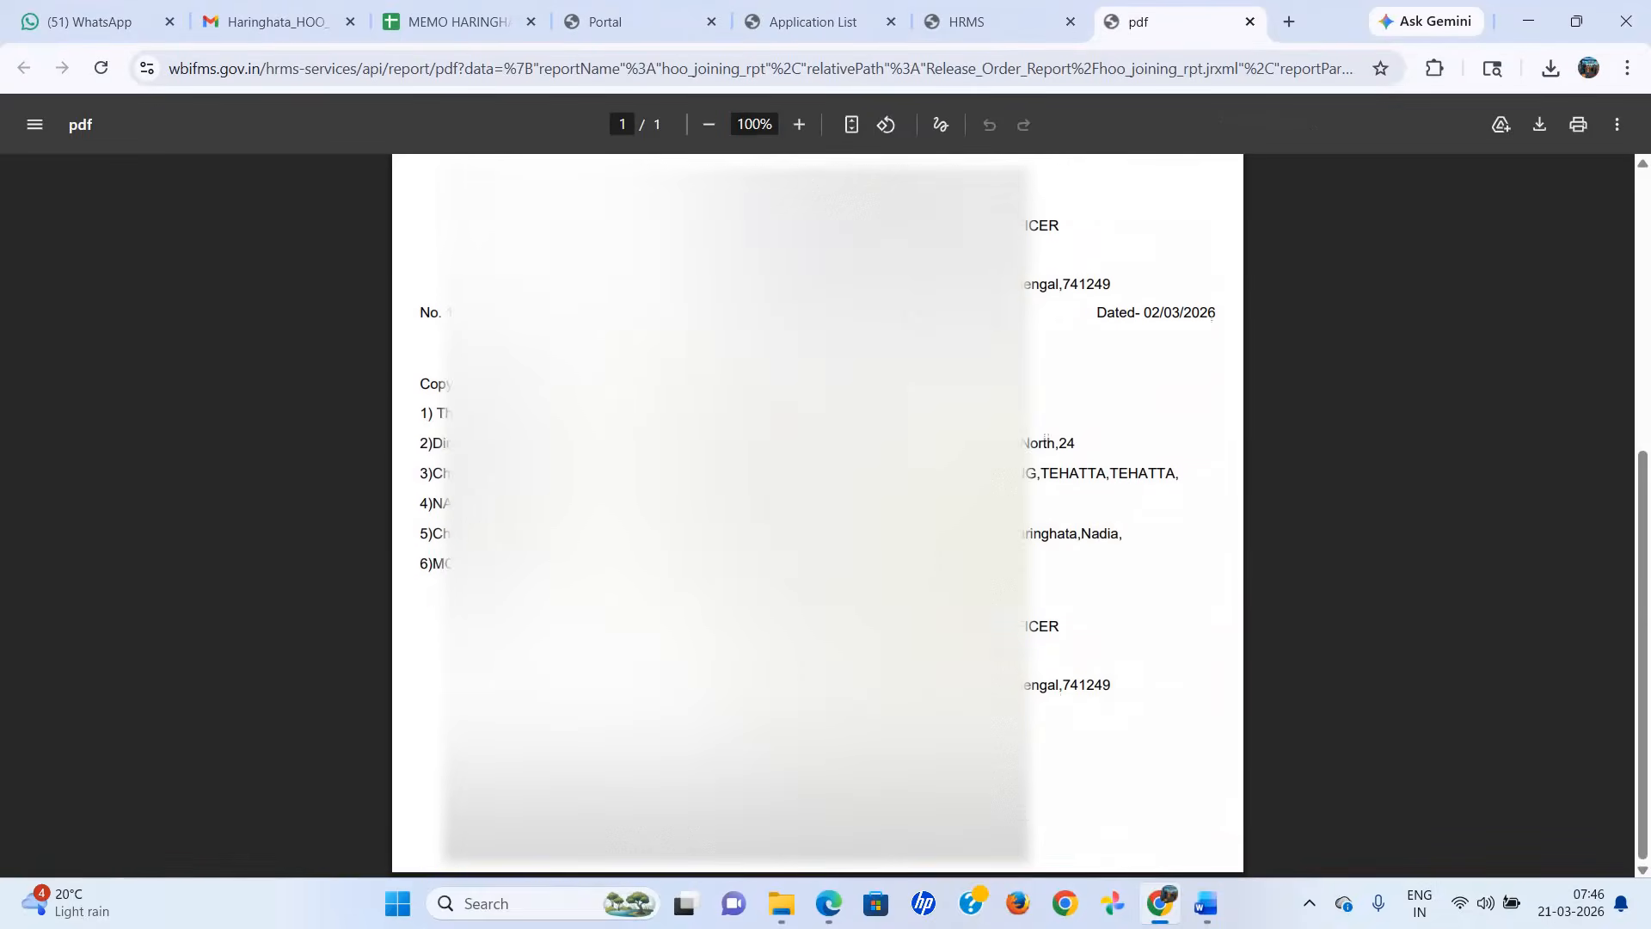
scroll(817, 514, "up", 4)
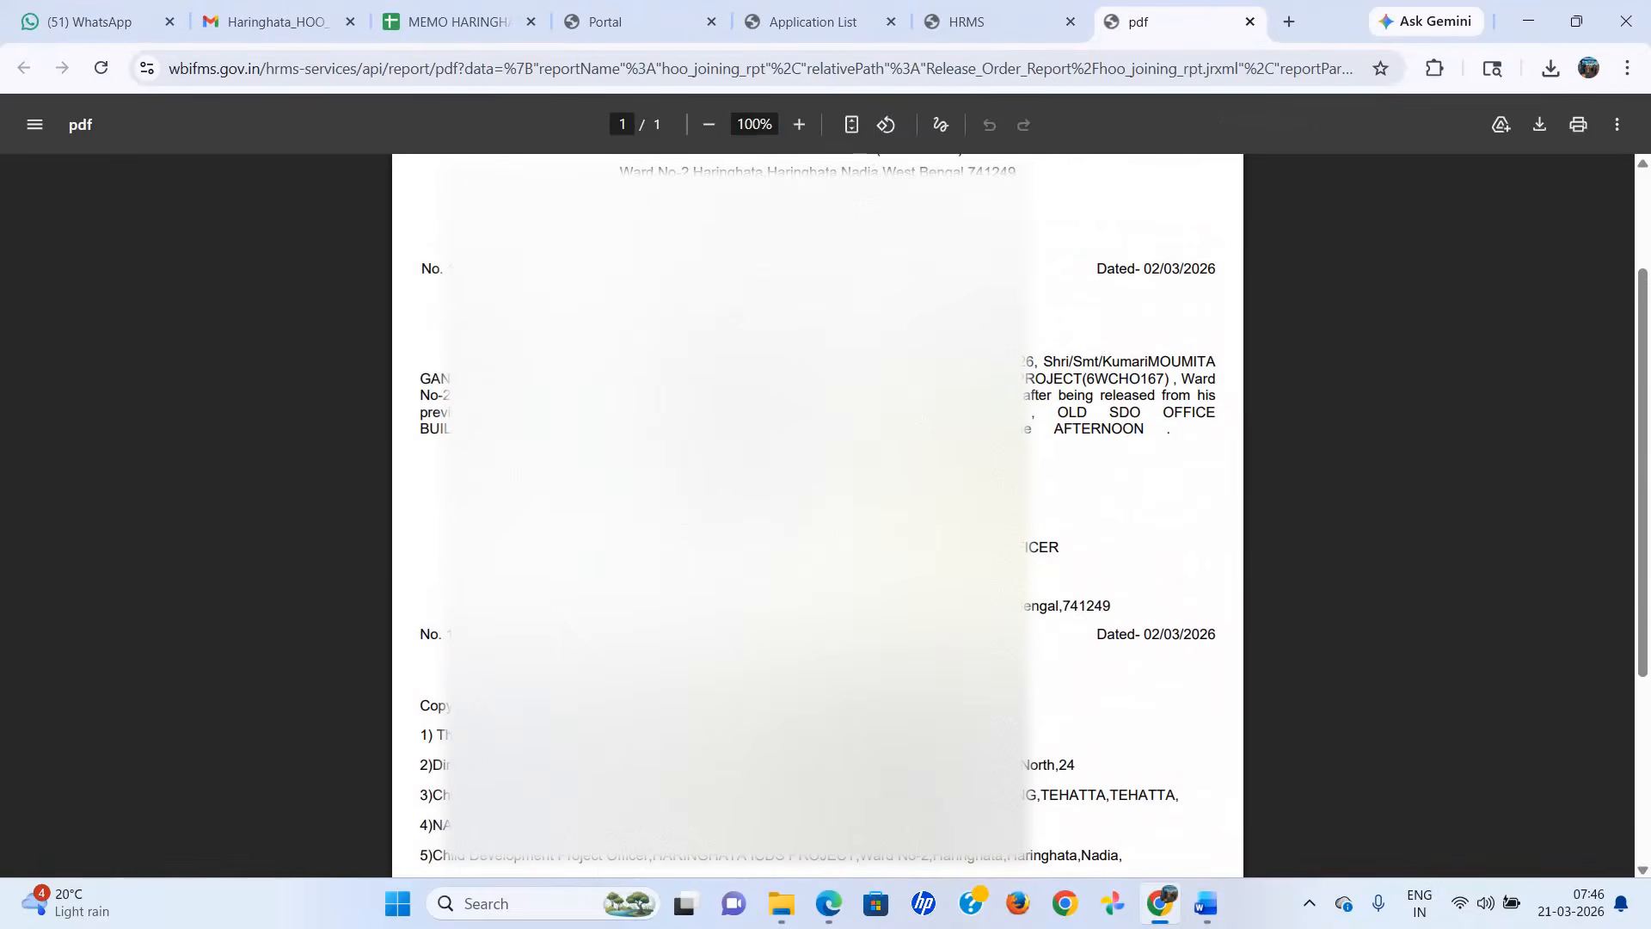
Save the joining report PDF as hoo_joining_rpt in Downloads, open the saved file to view it, and return to the HRMS page.
left_click(1540, 126)
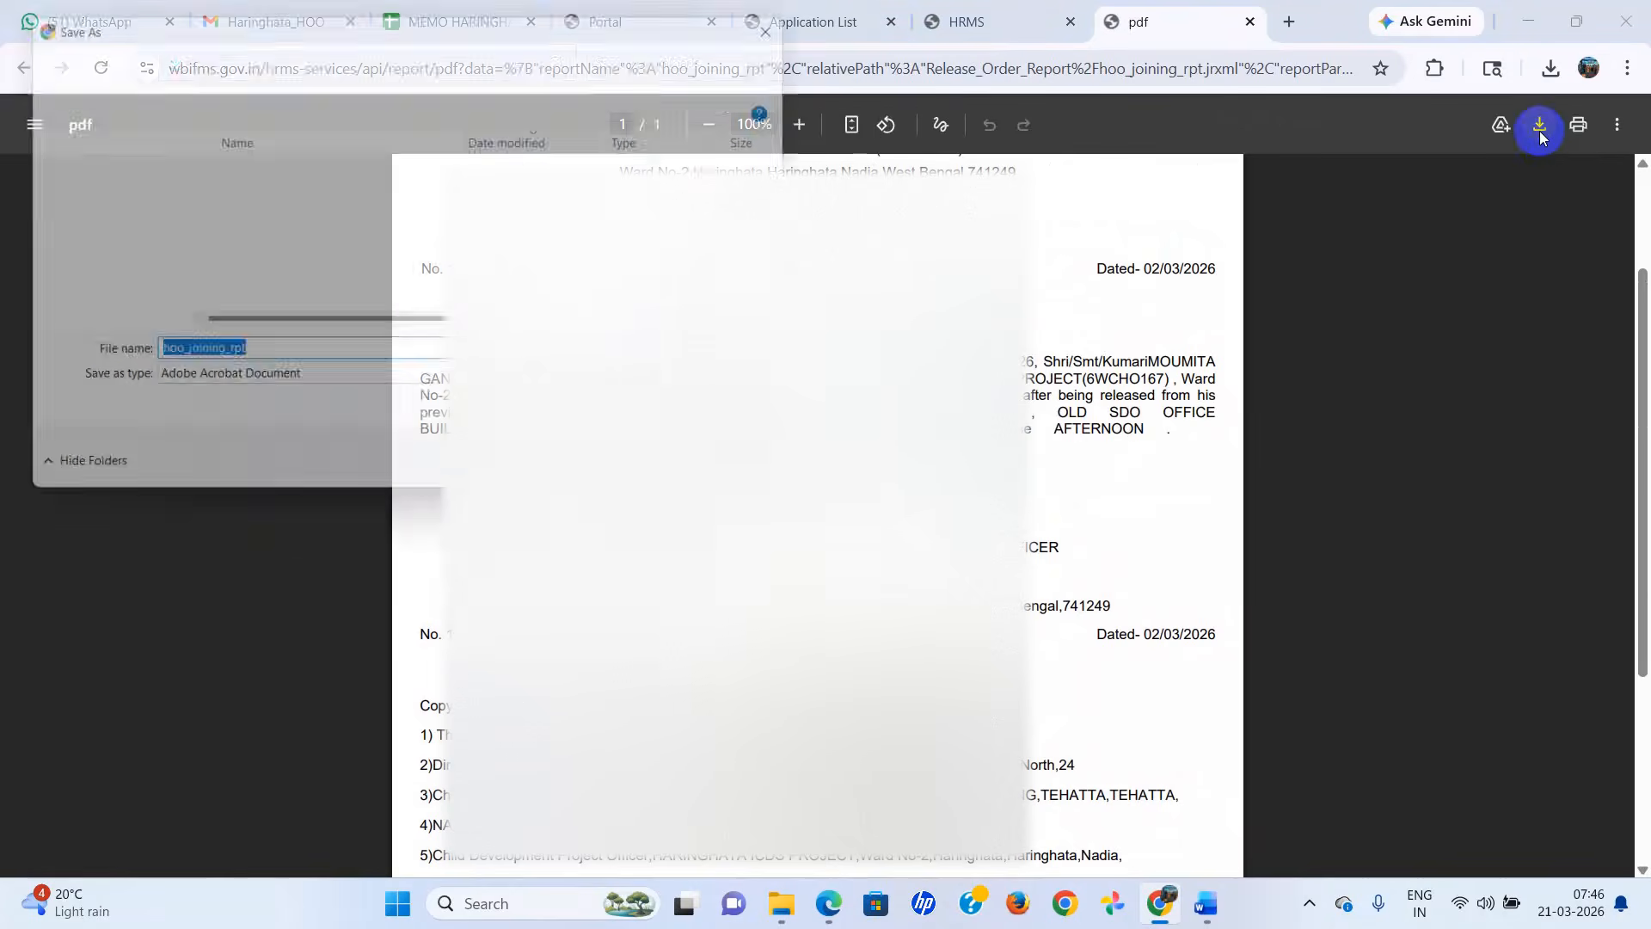
left_click(93, 244)
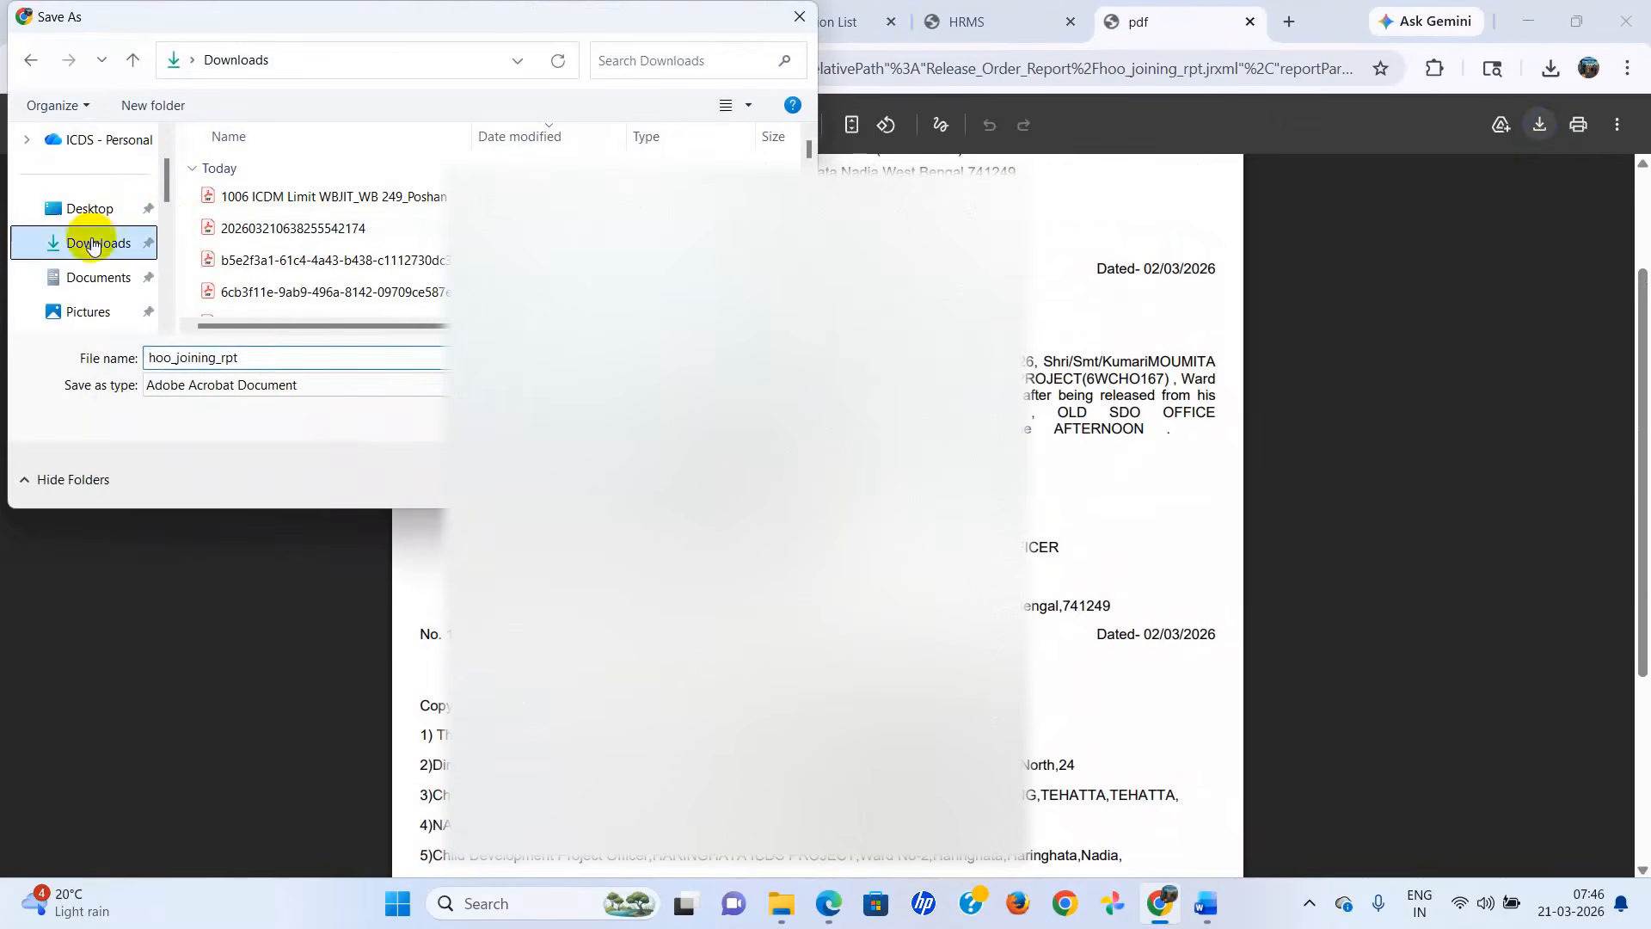
left_click(652, 479)
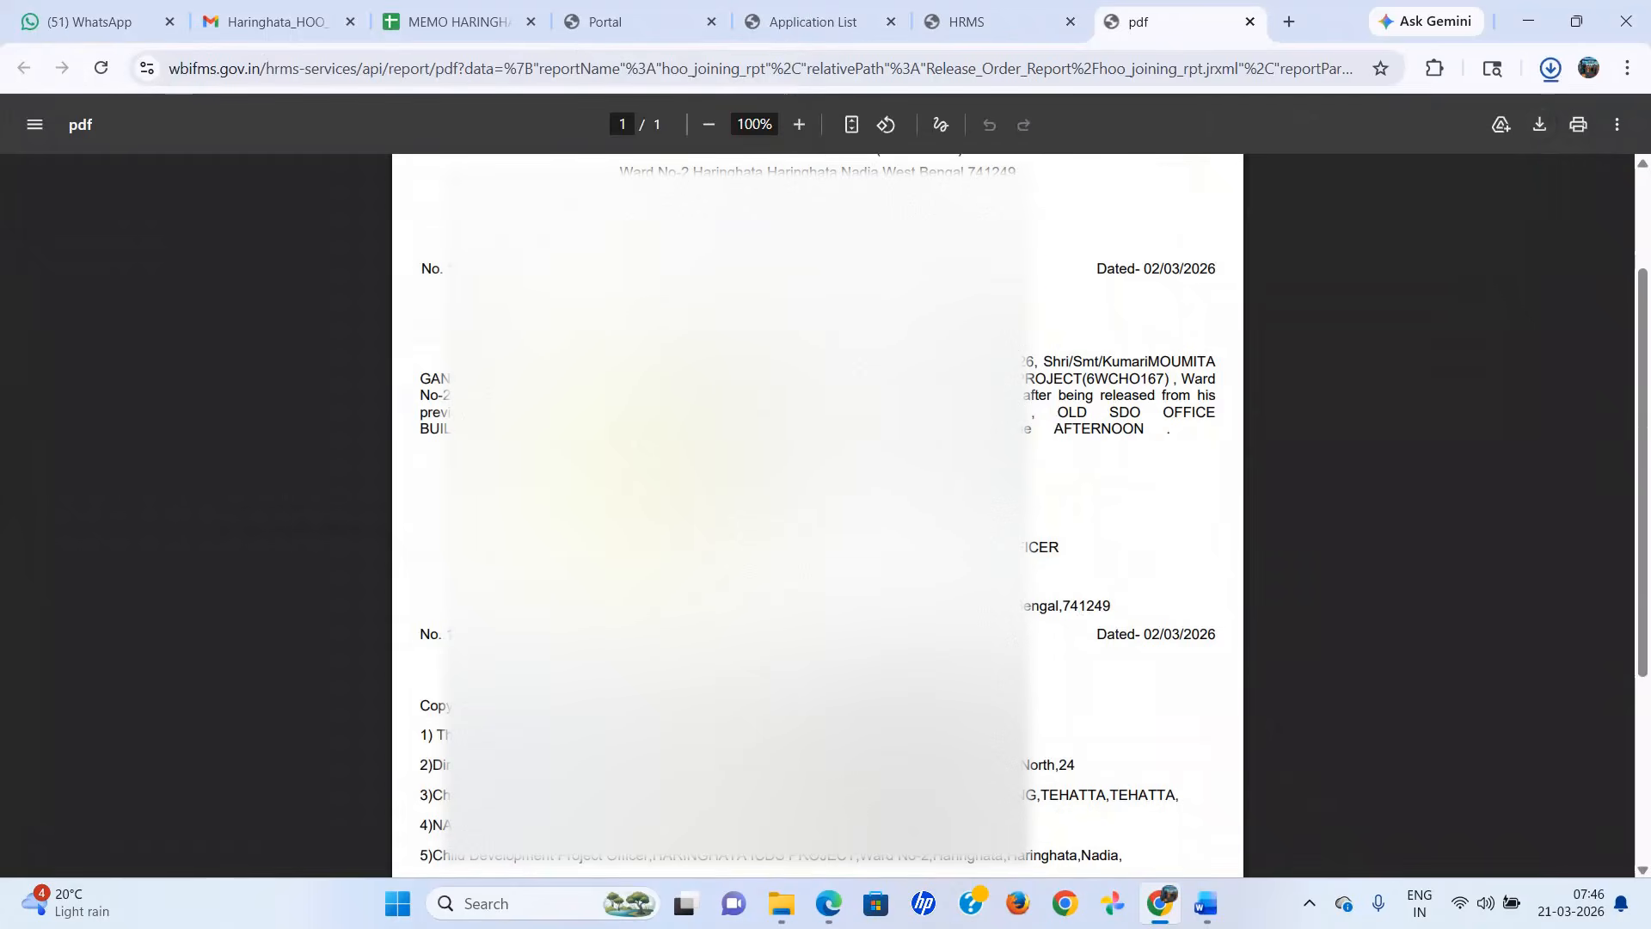
left_click(1071, 281)
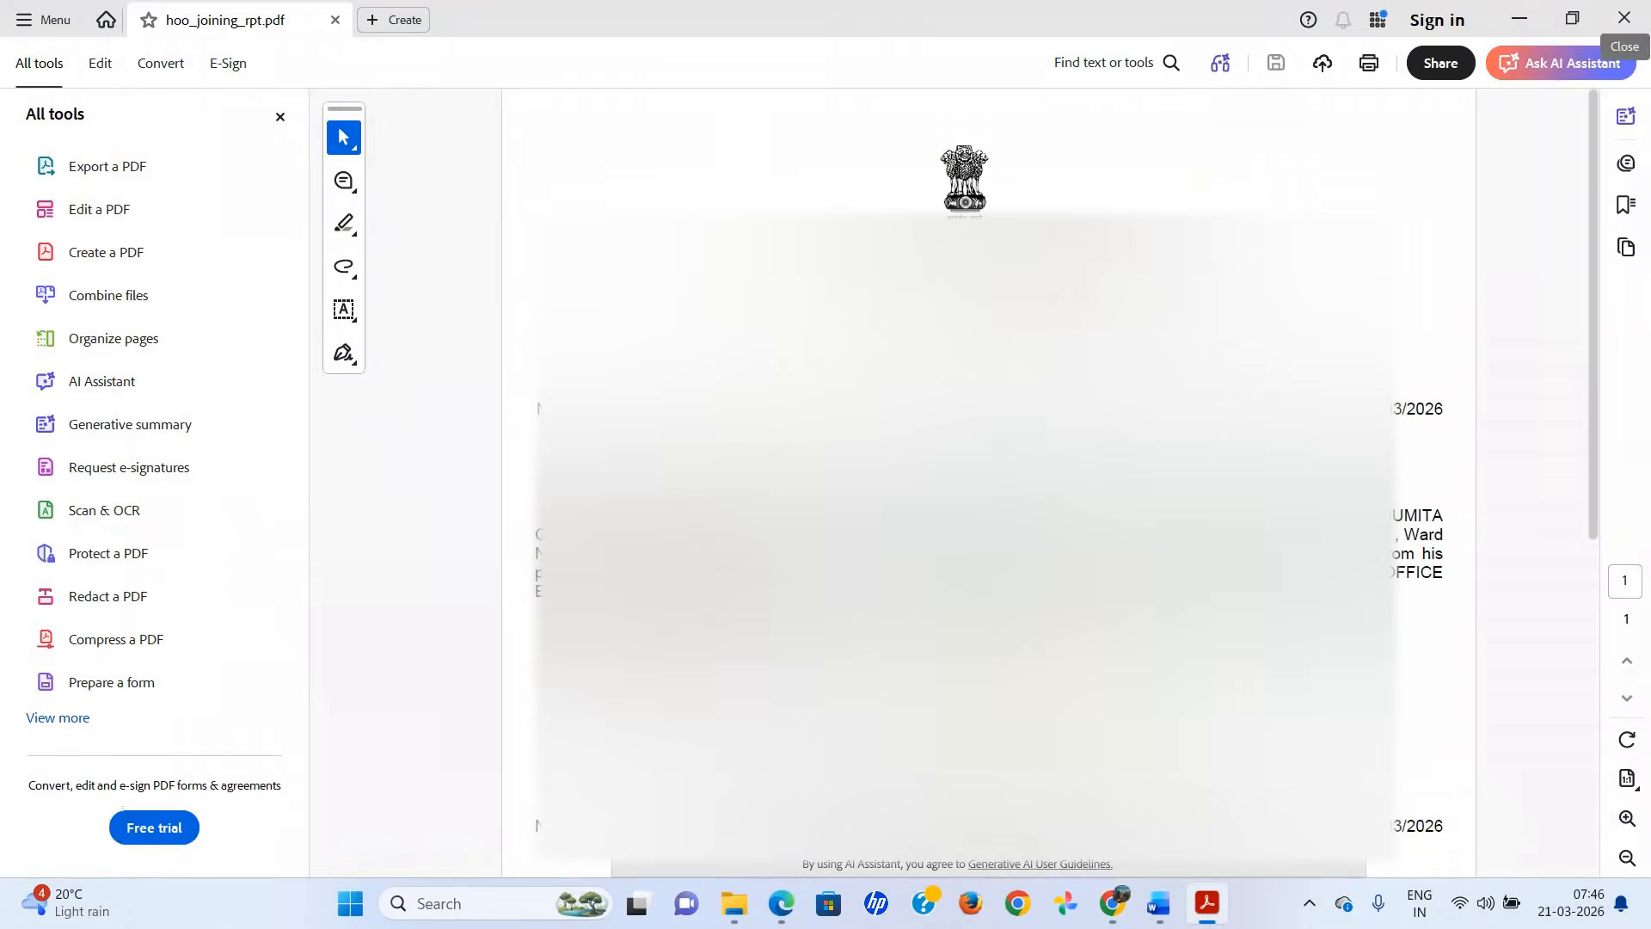
left_click(1110, 902)
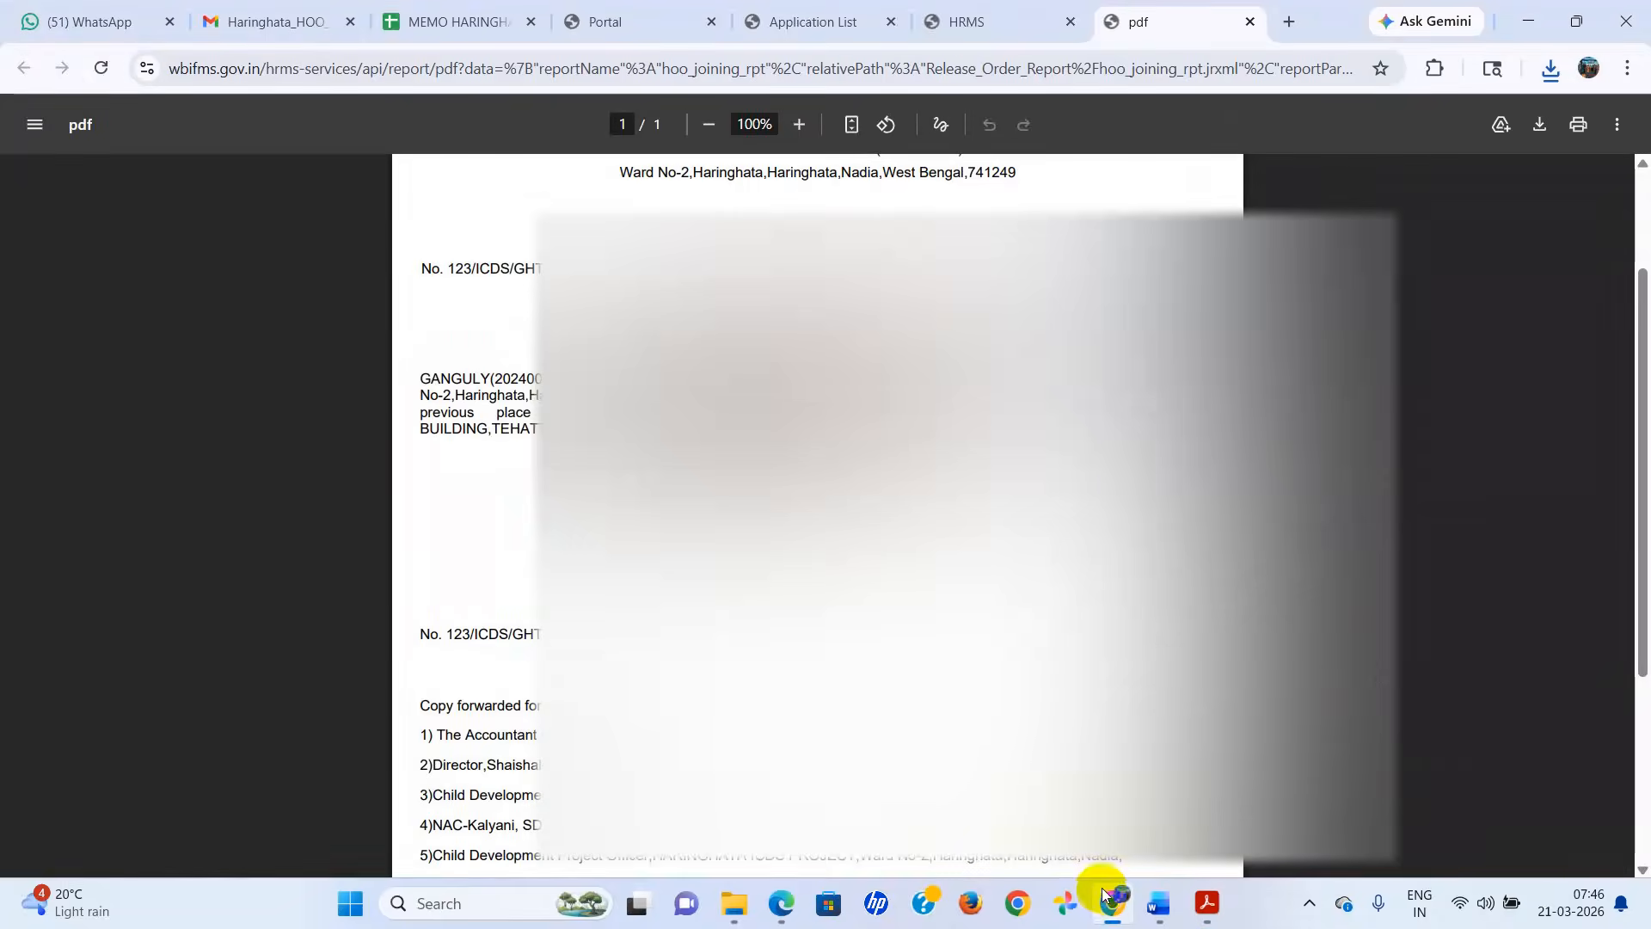
left_click(985, 24)
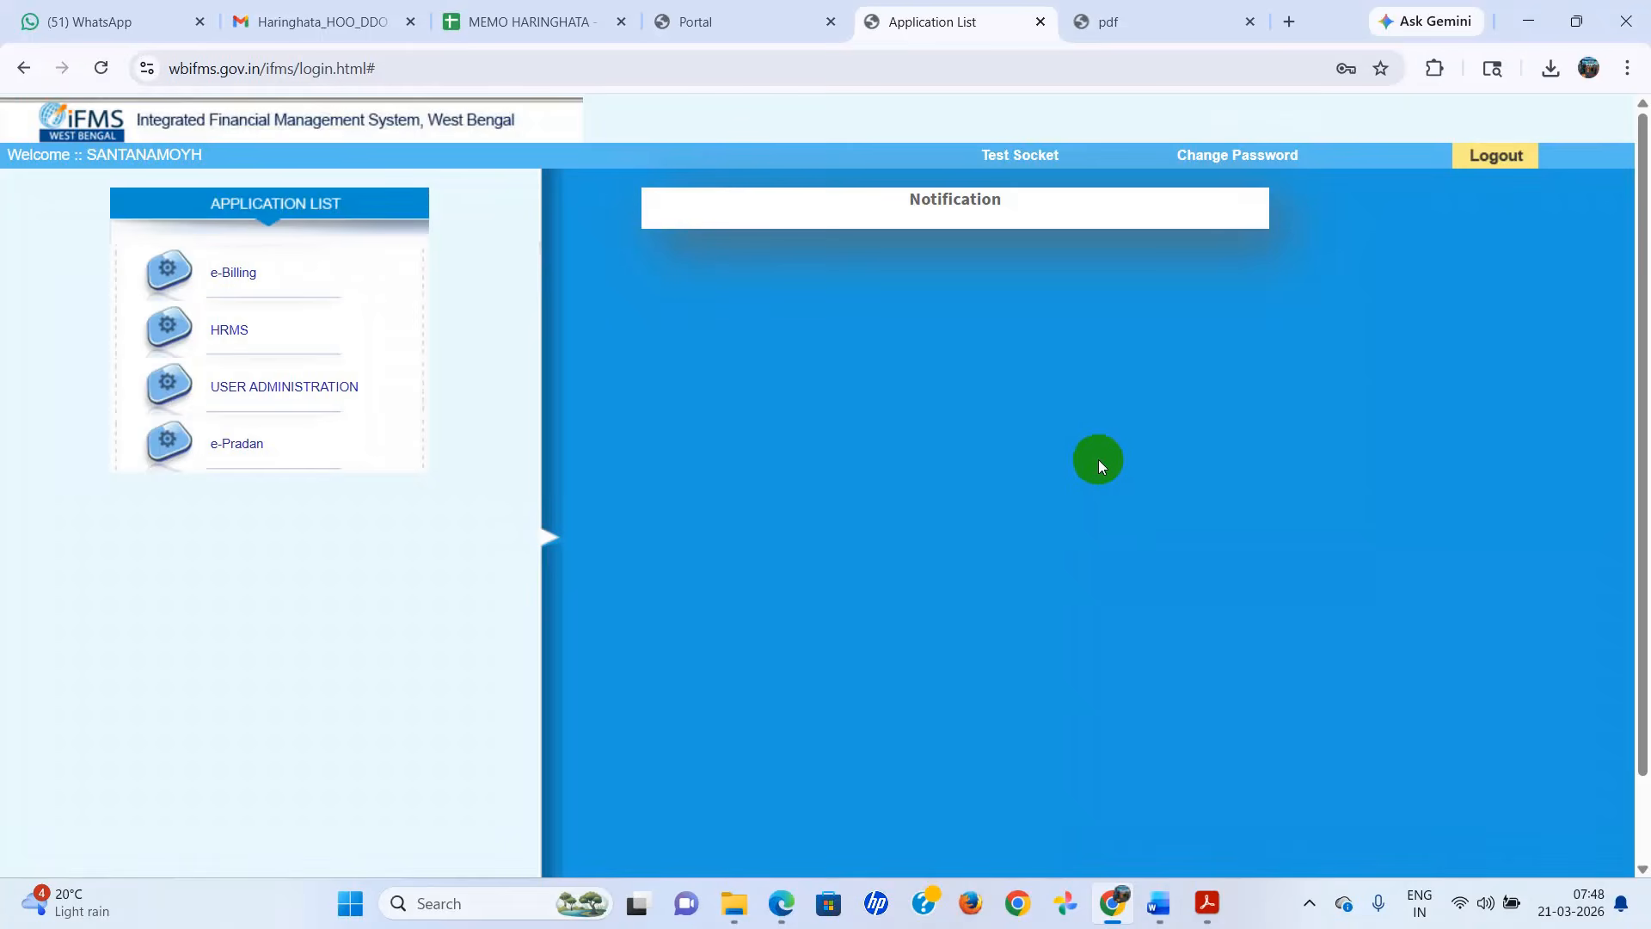
left_click(232, 333)
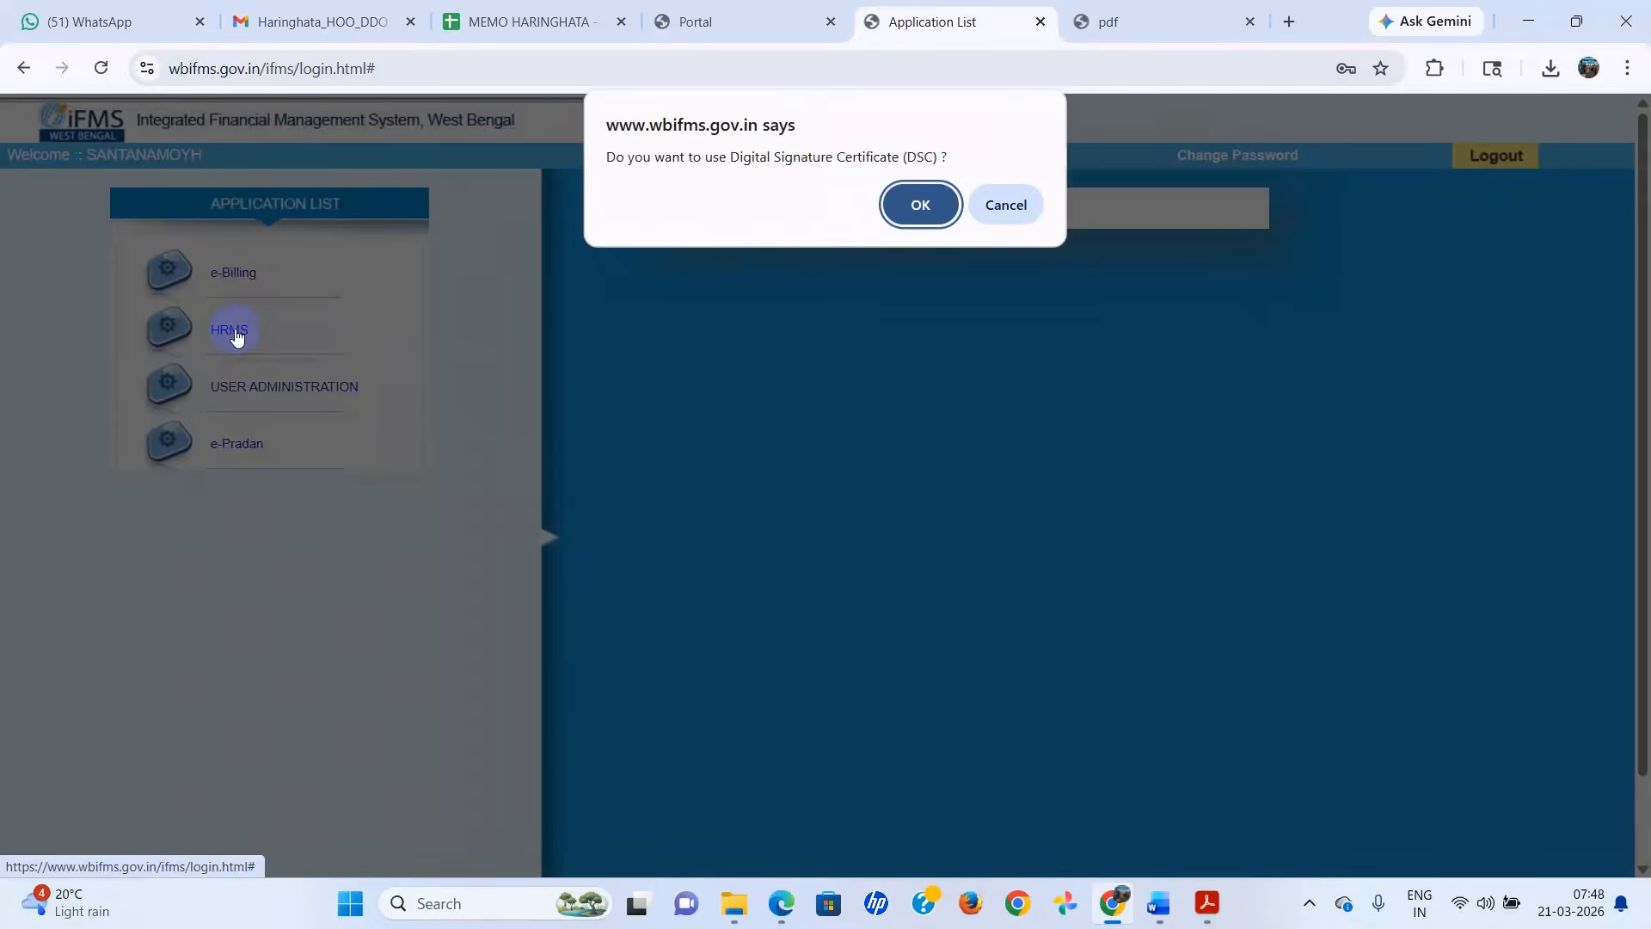
left_click(1006, 205)
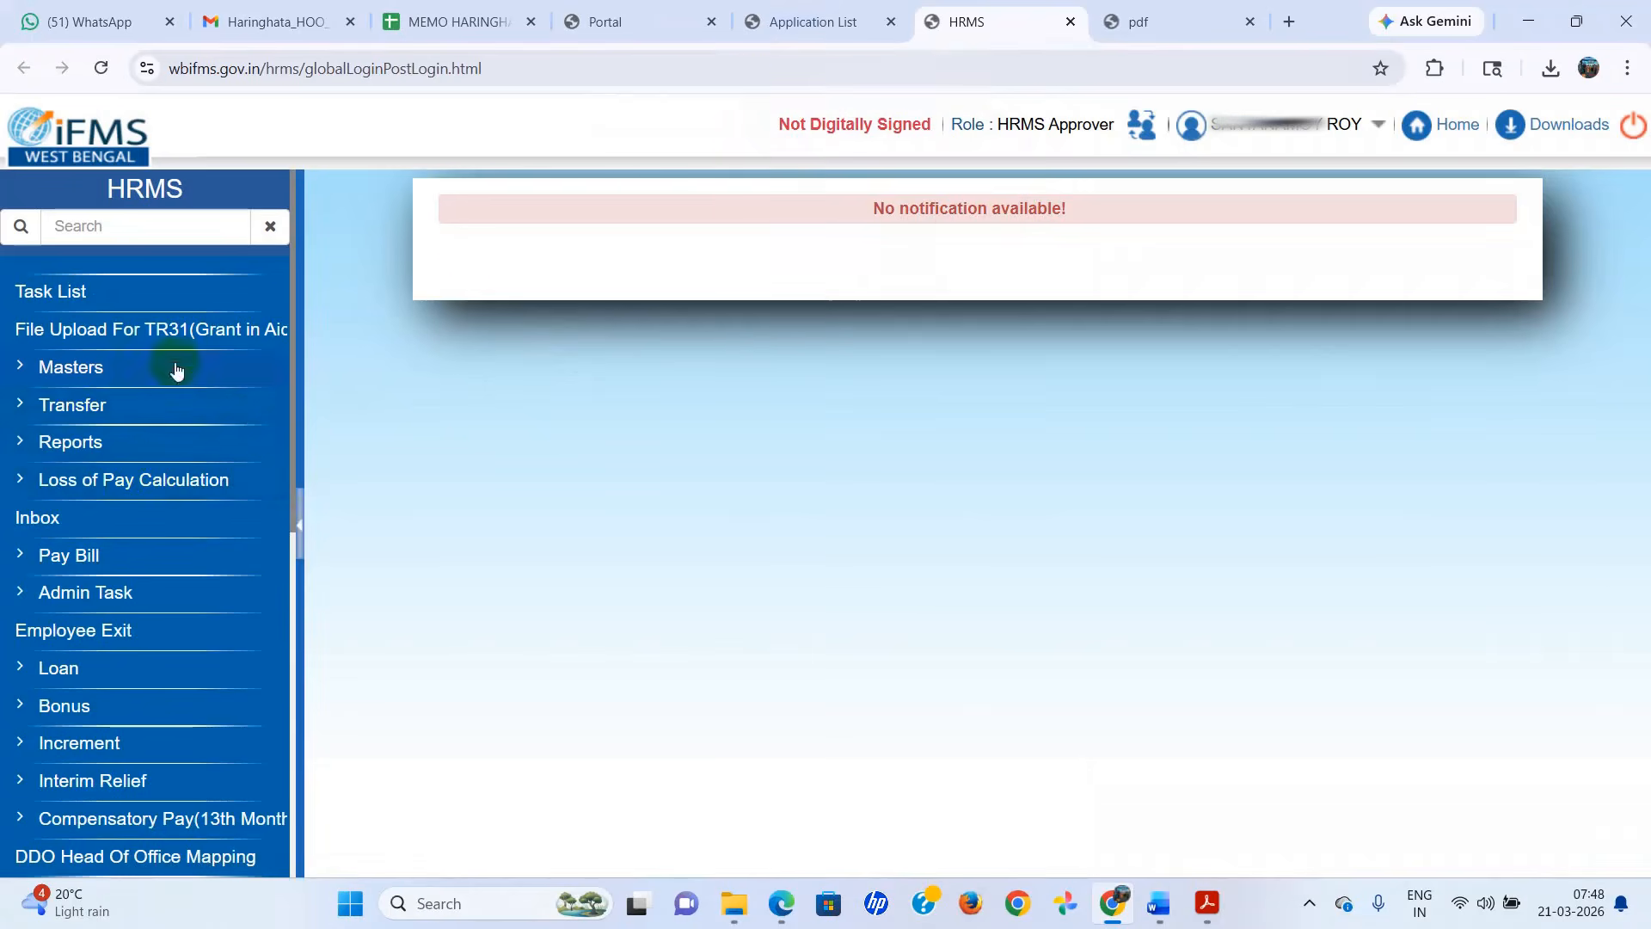
left_click(72, 407)
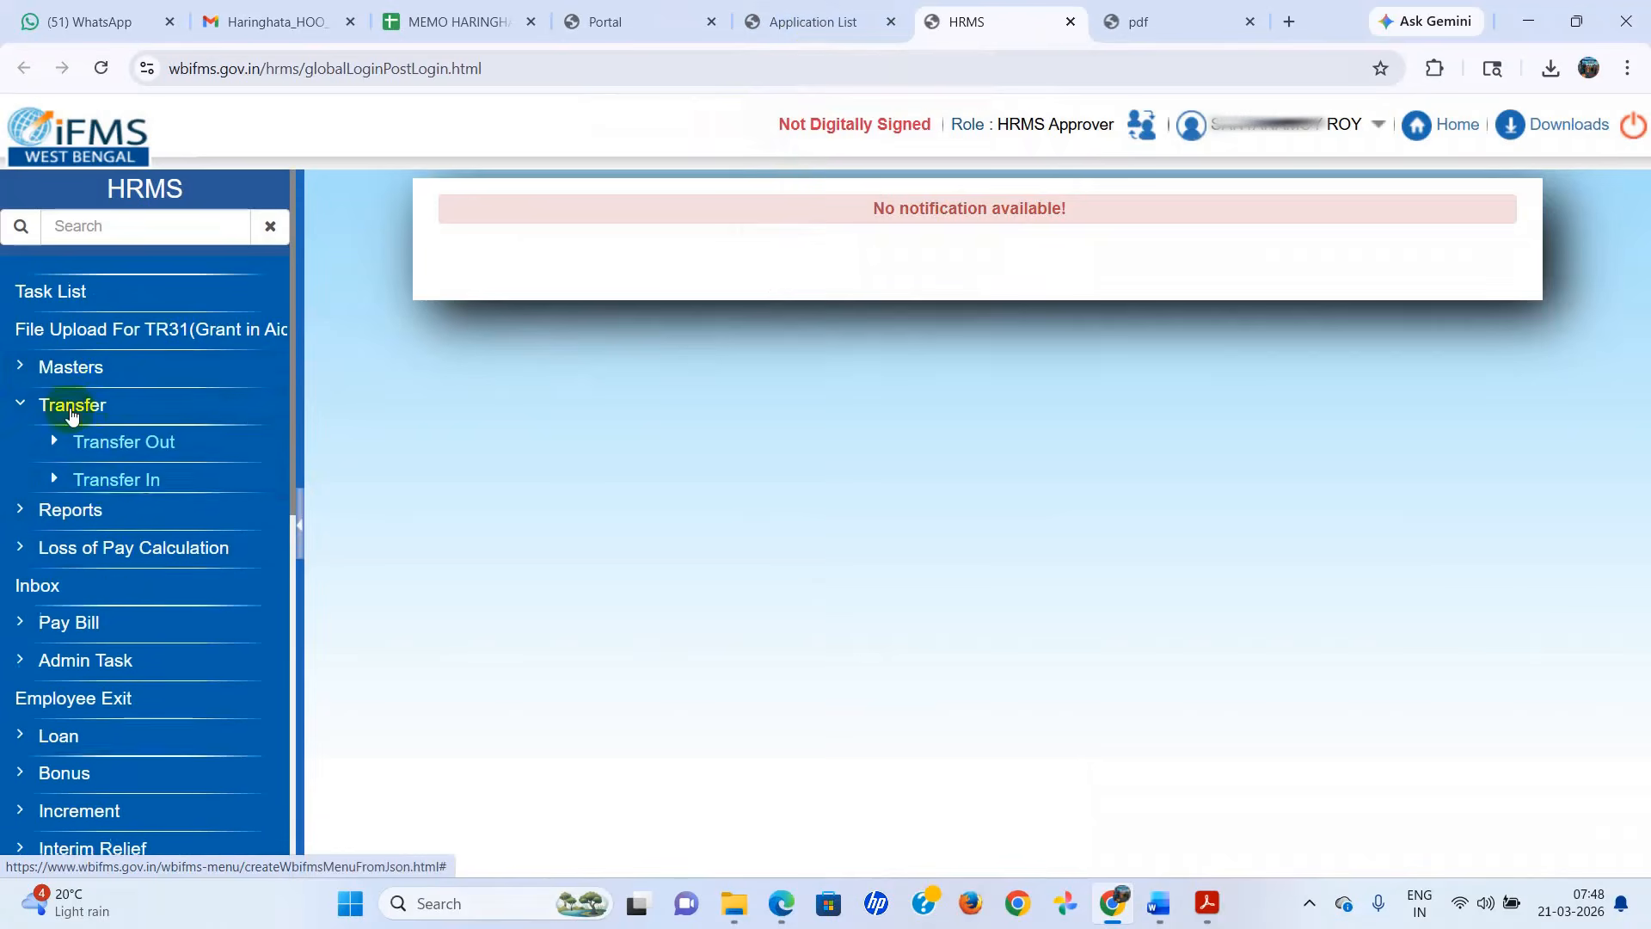
Reopen HRMS from the application list without a Digital Signature Certificate and close the earlier HRMS page.
left_click(767, 30)
left_click(243, 337)
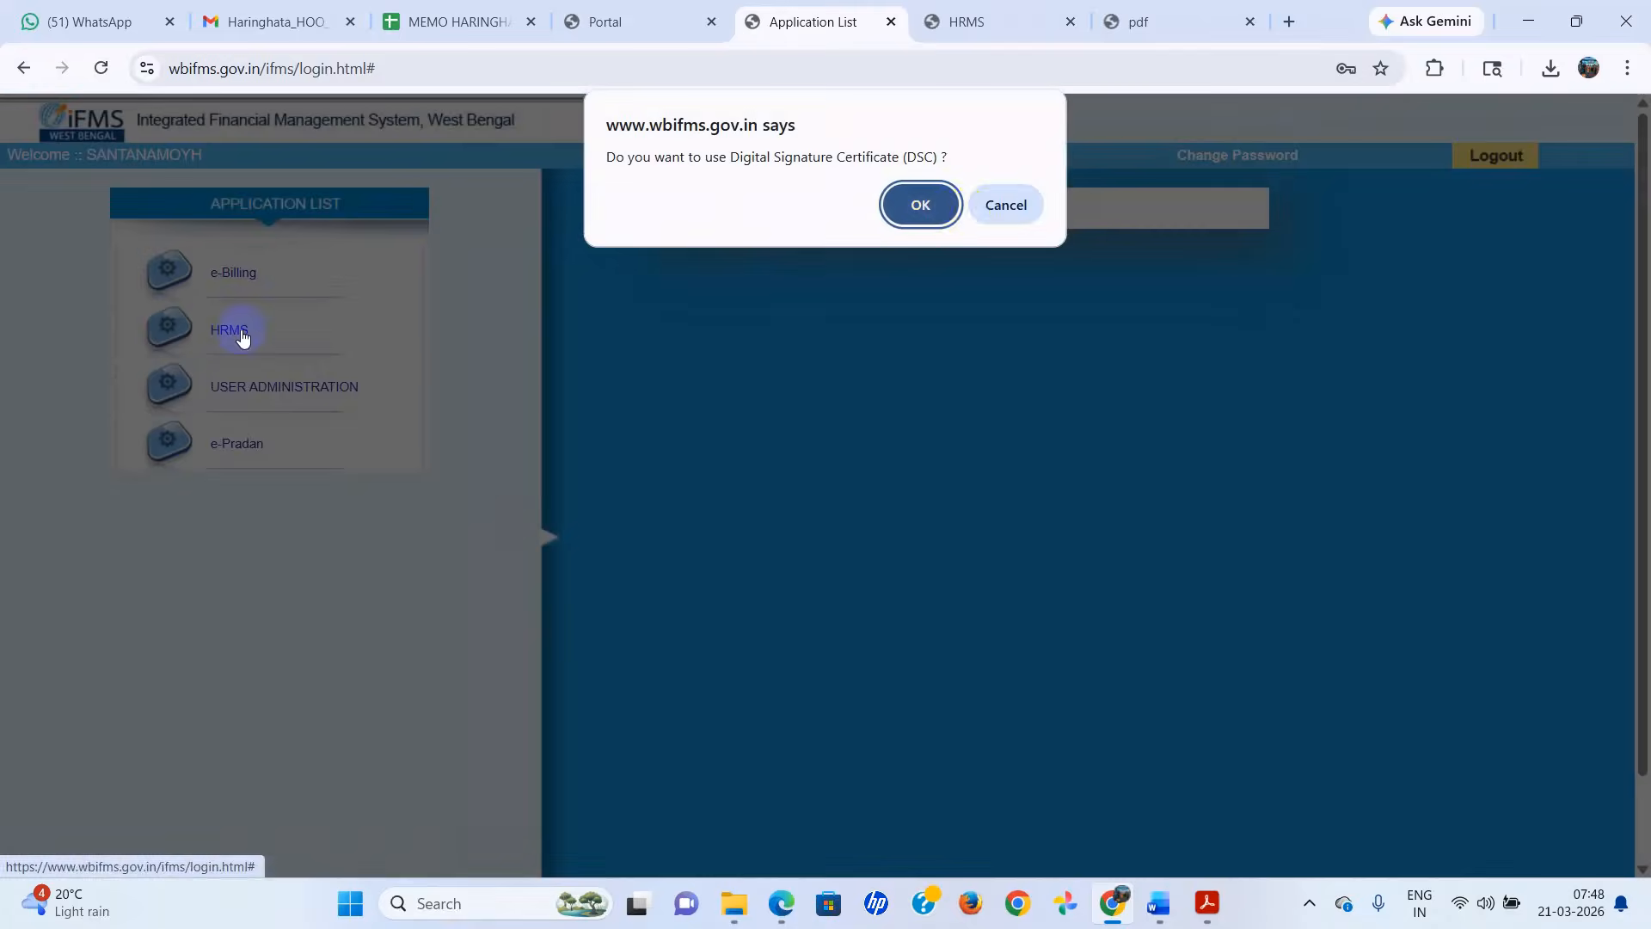
left_click(1006, 204)
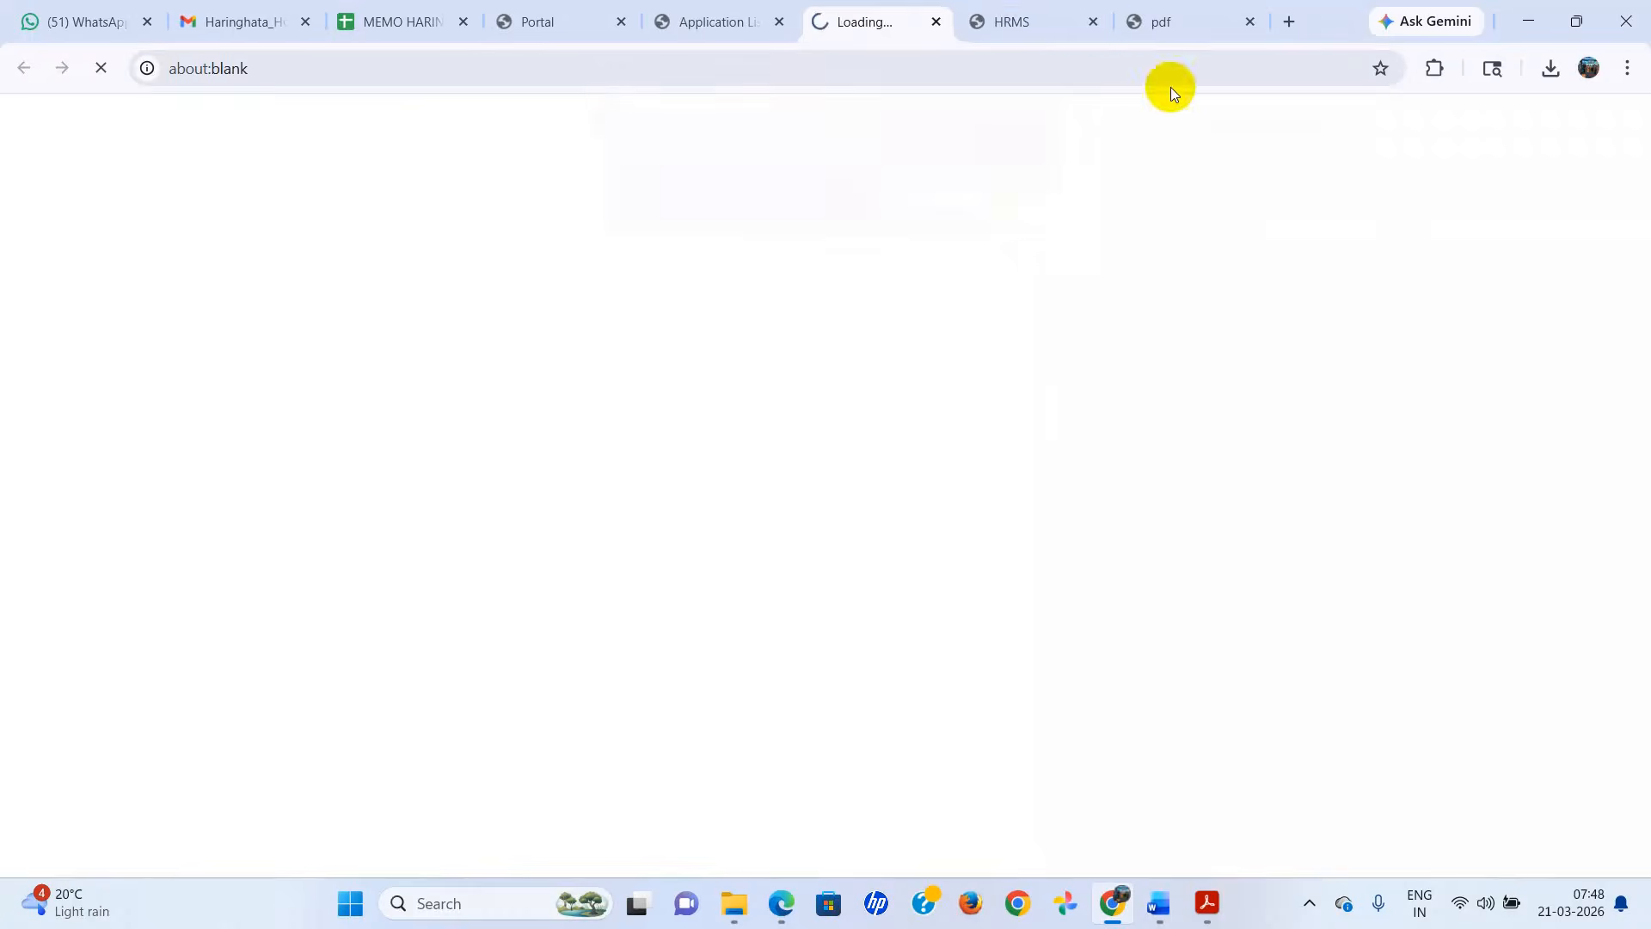
left_click(1094, 21)
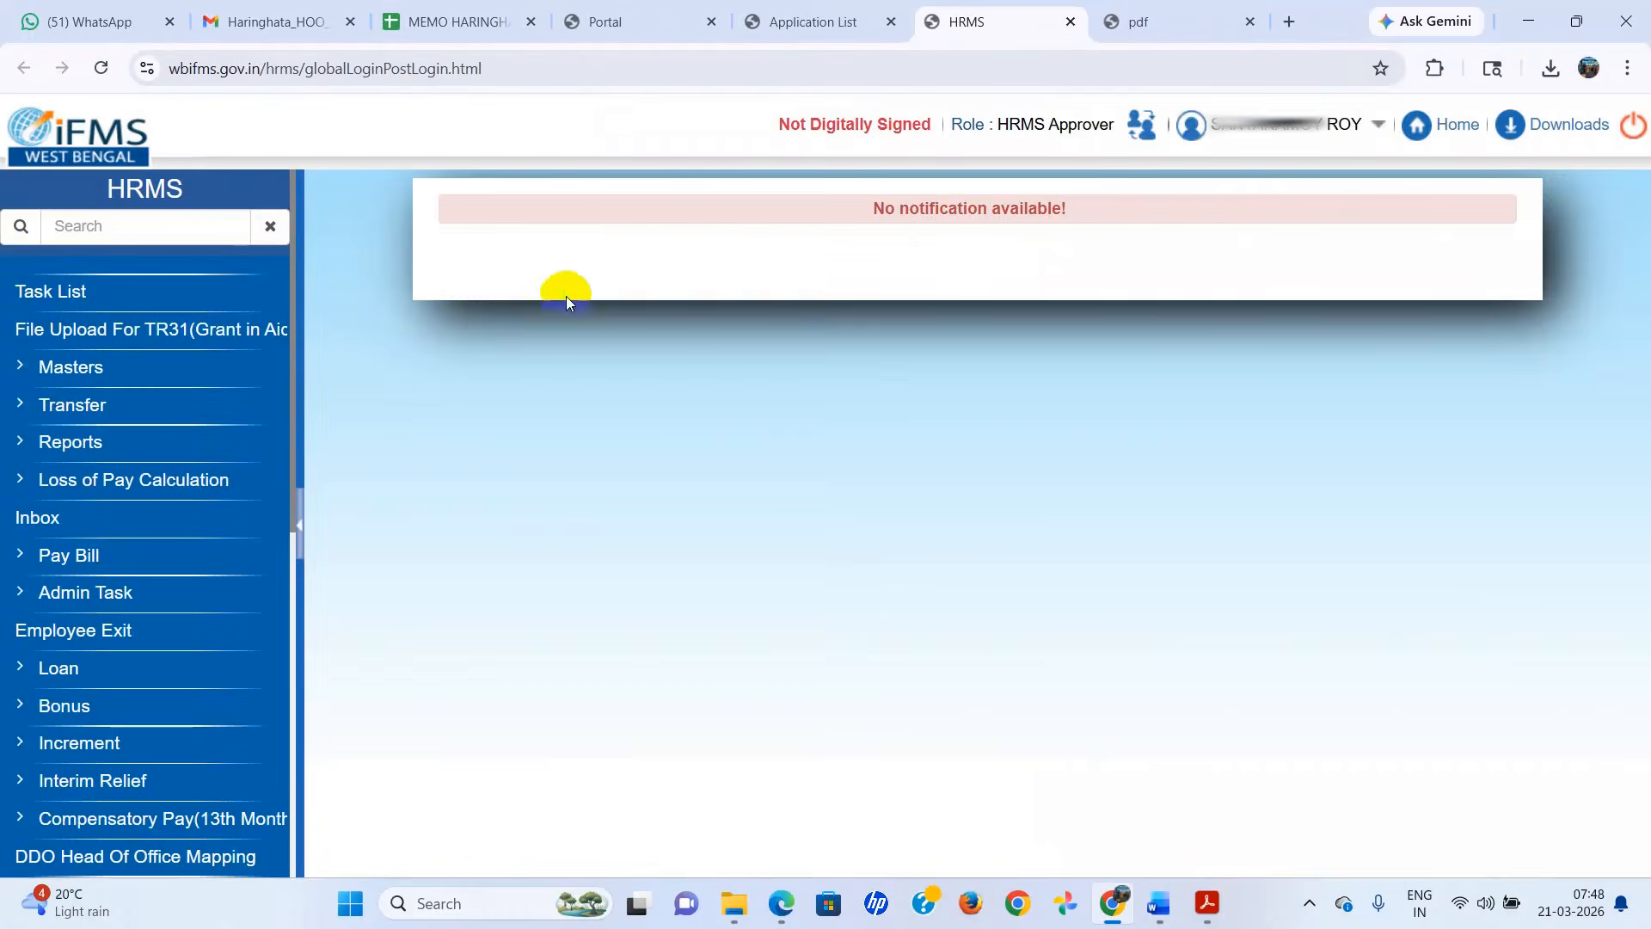
Open the LPC In form for incoming transfers and look up the joined employee by their HRMS ID.
left_click(76, 405)
left_click(106, 482)
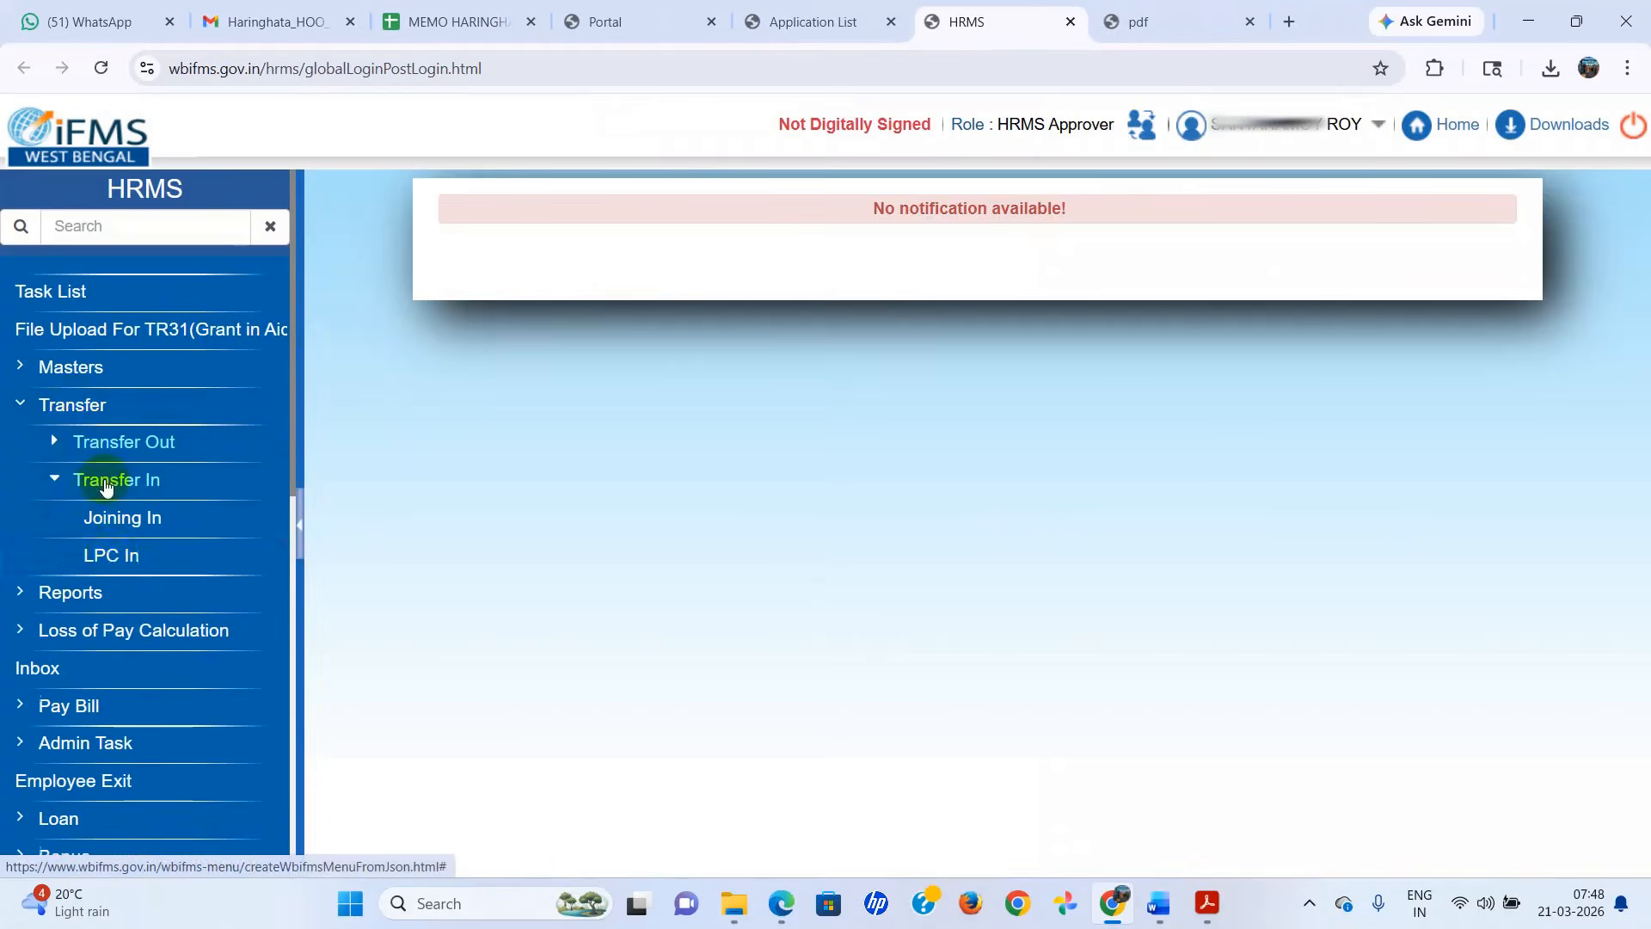
left_click(112, 558)
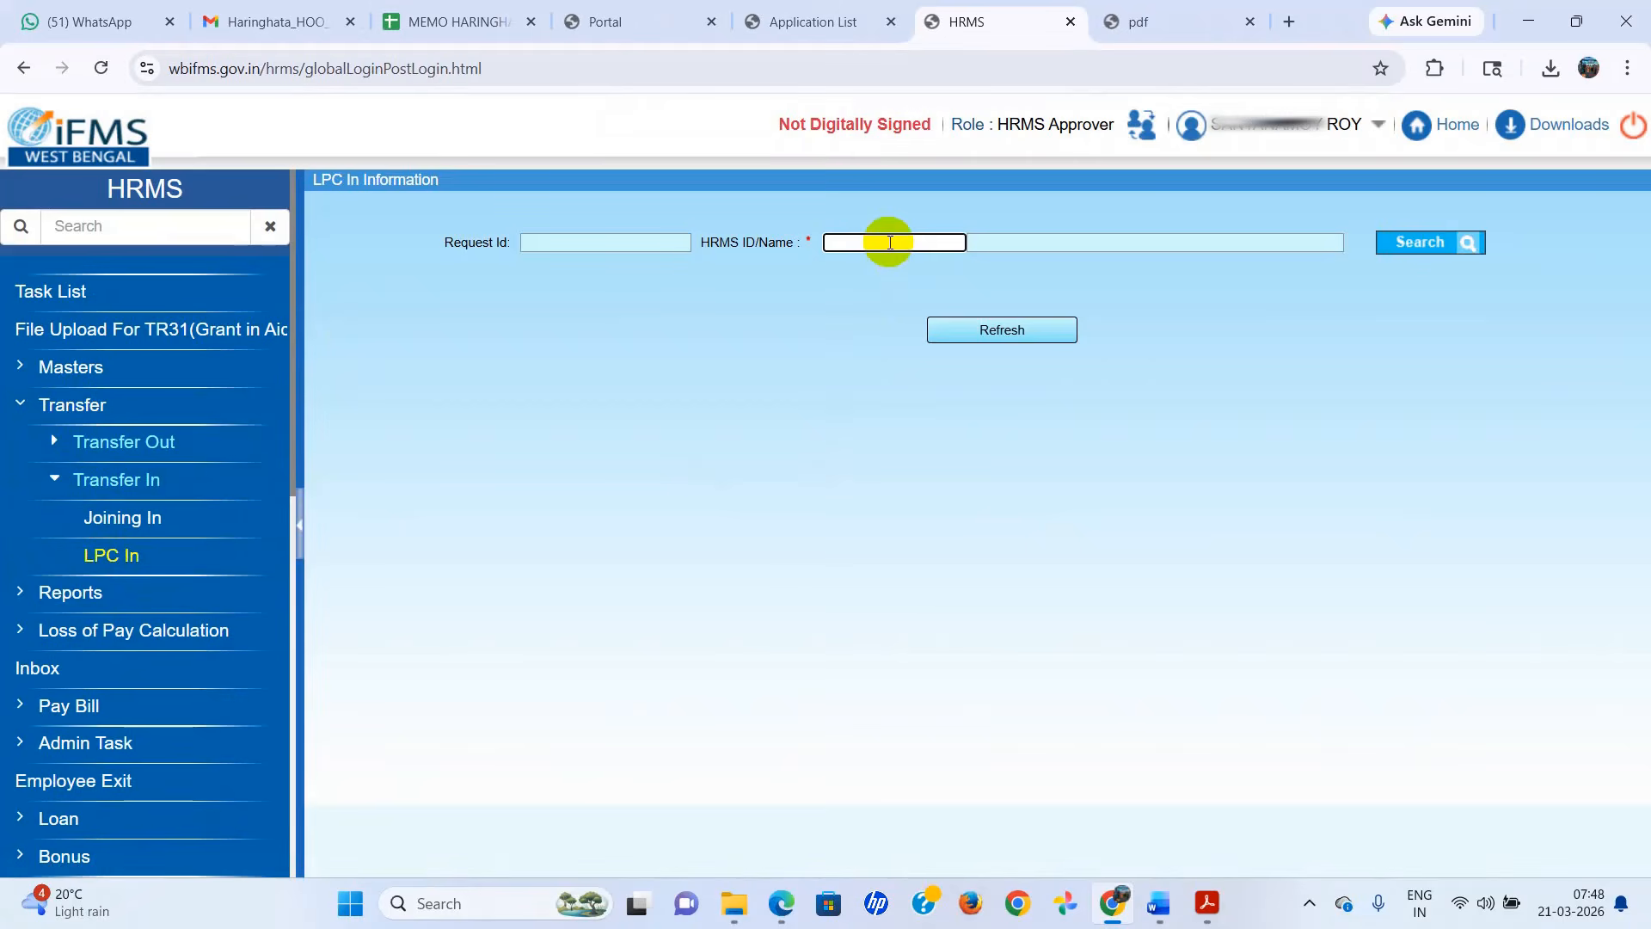
type("20240")
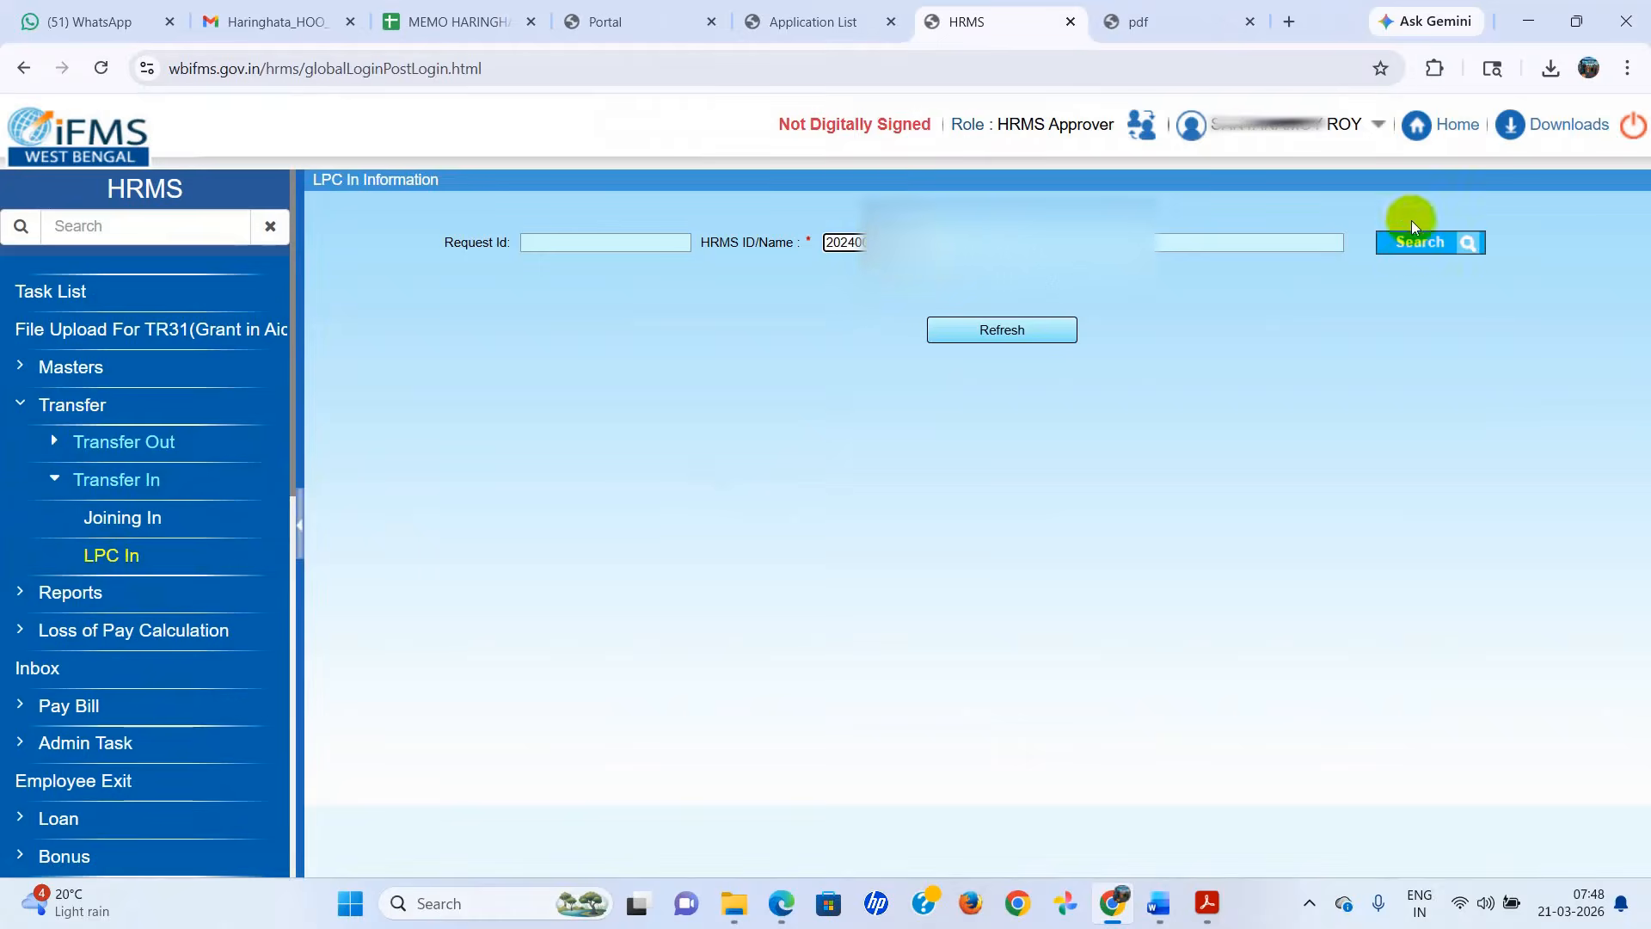
left_click(1408, 244)
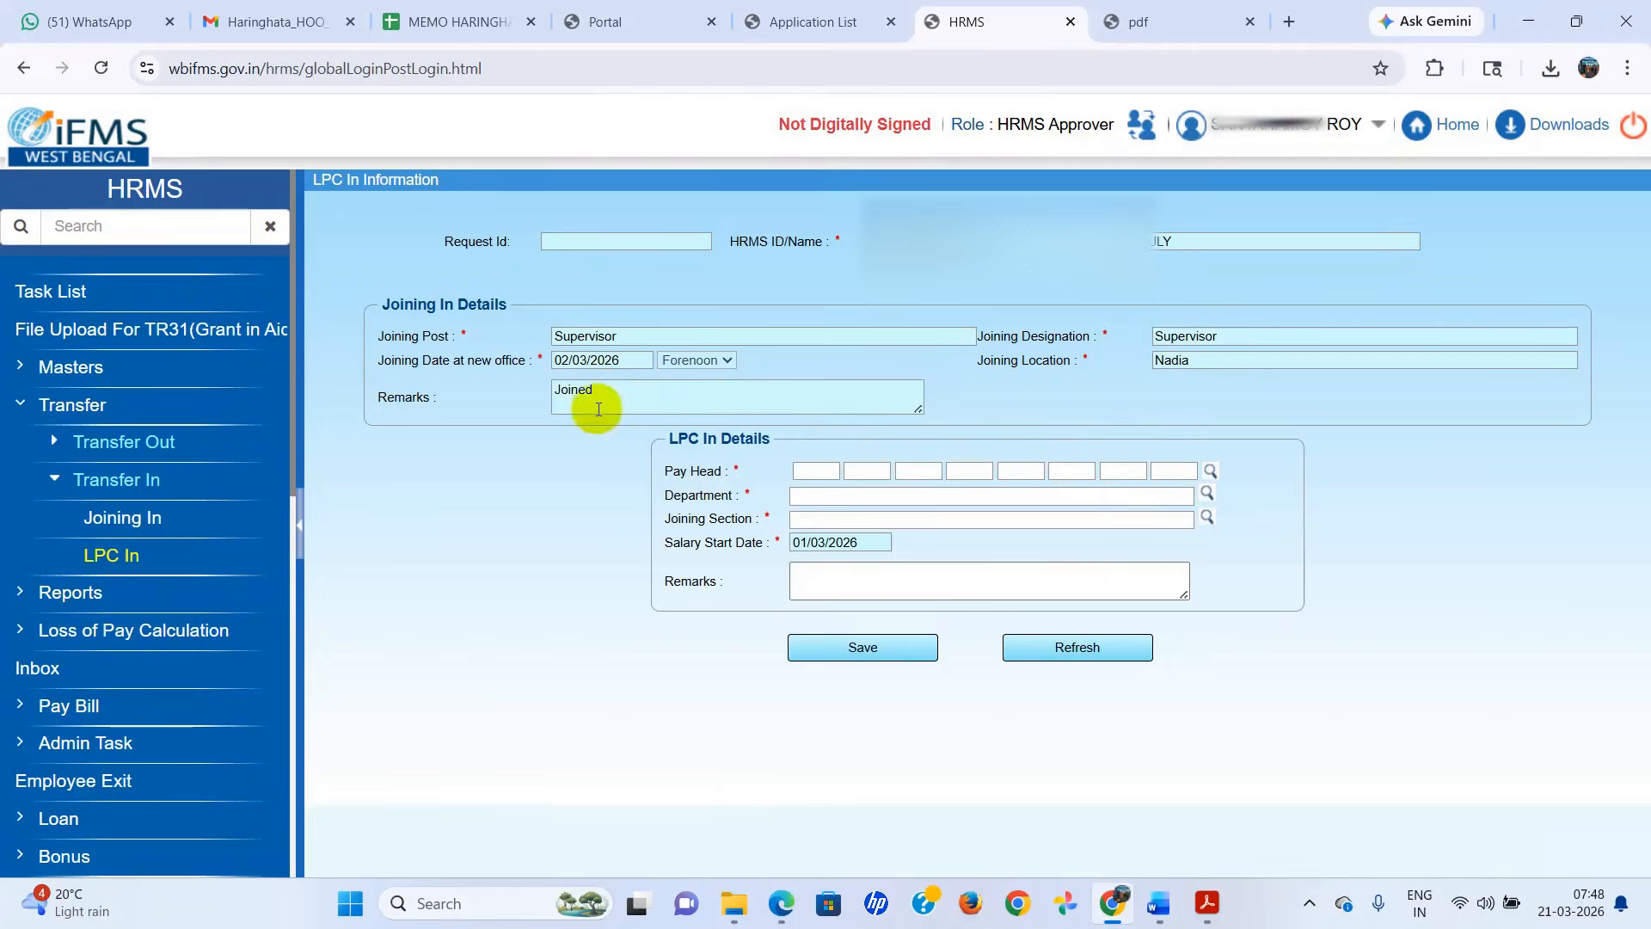
left_click(1209, 471)
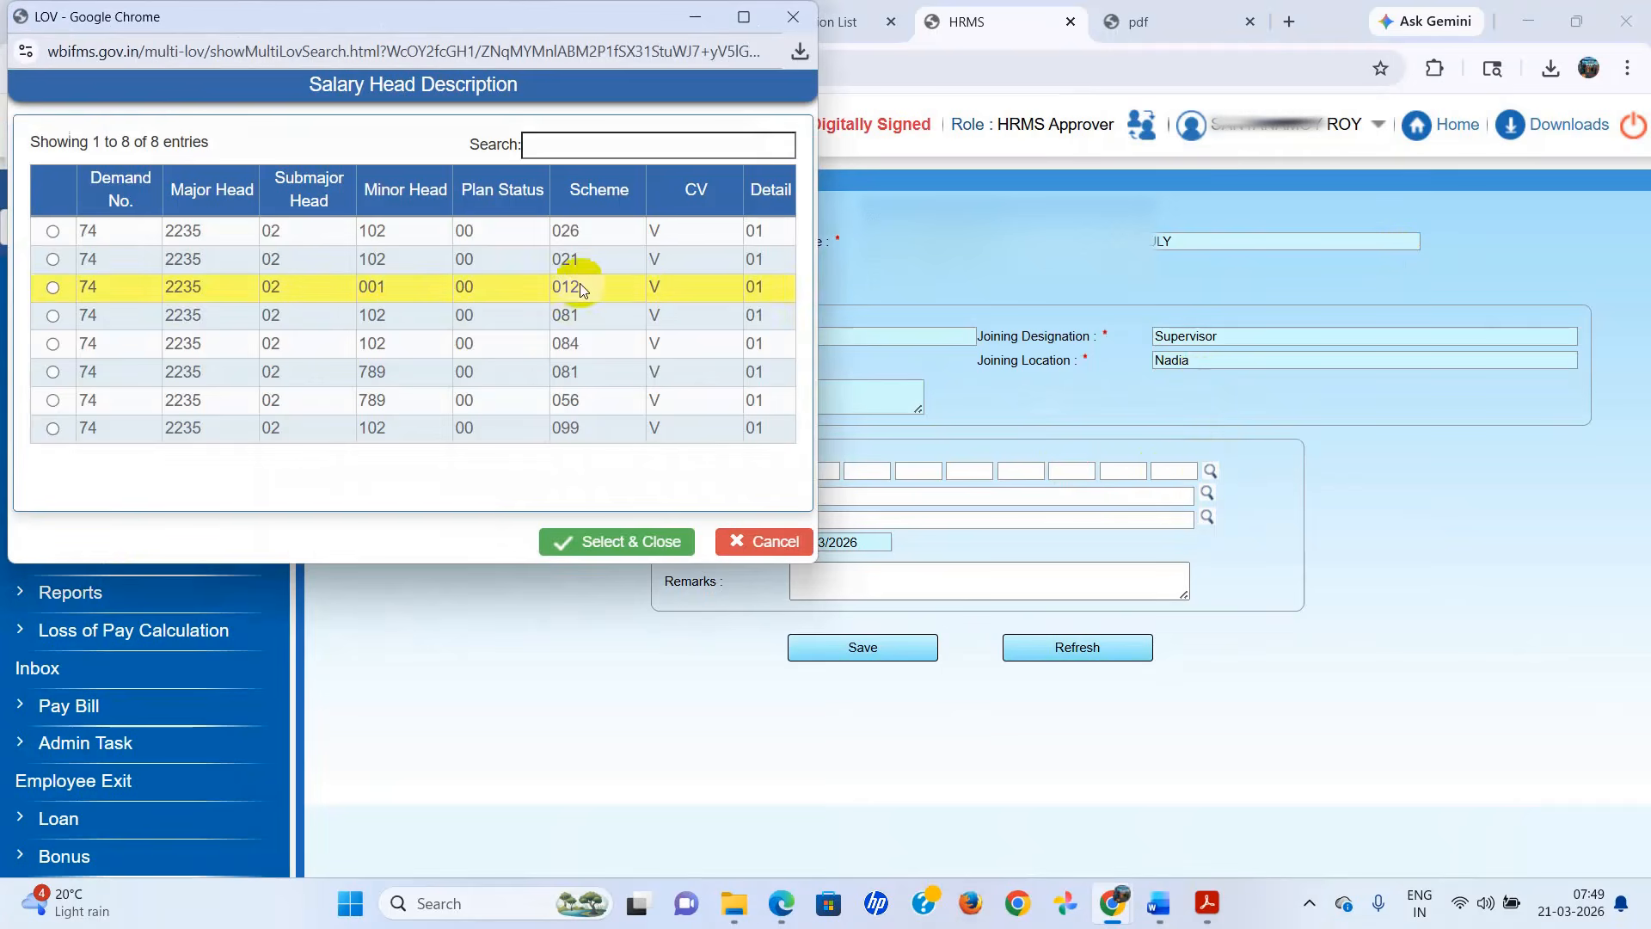
left_click(628, 291)
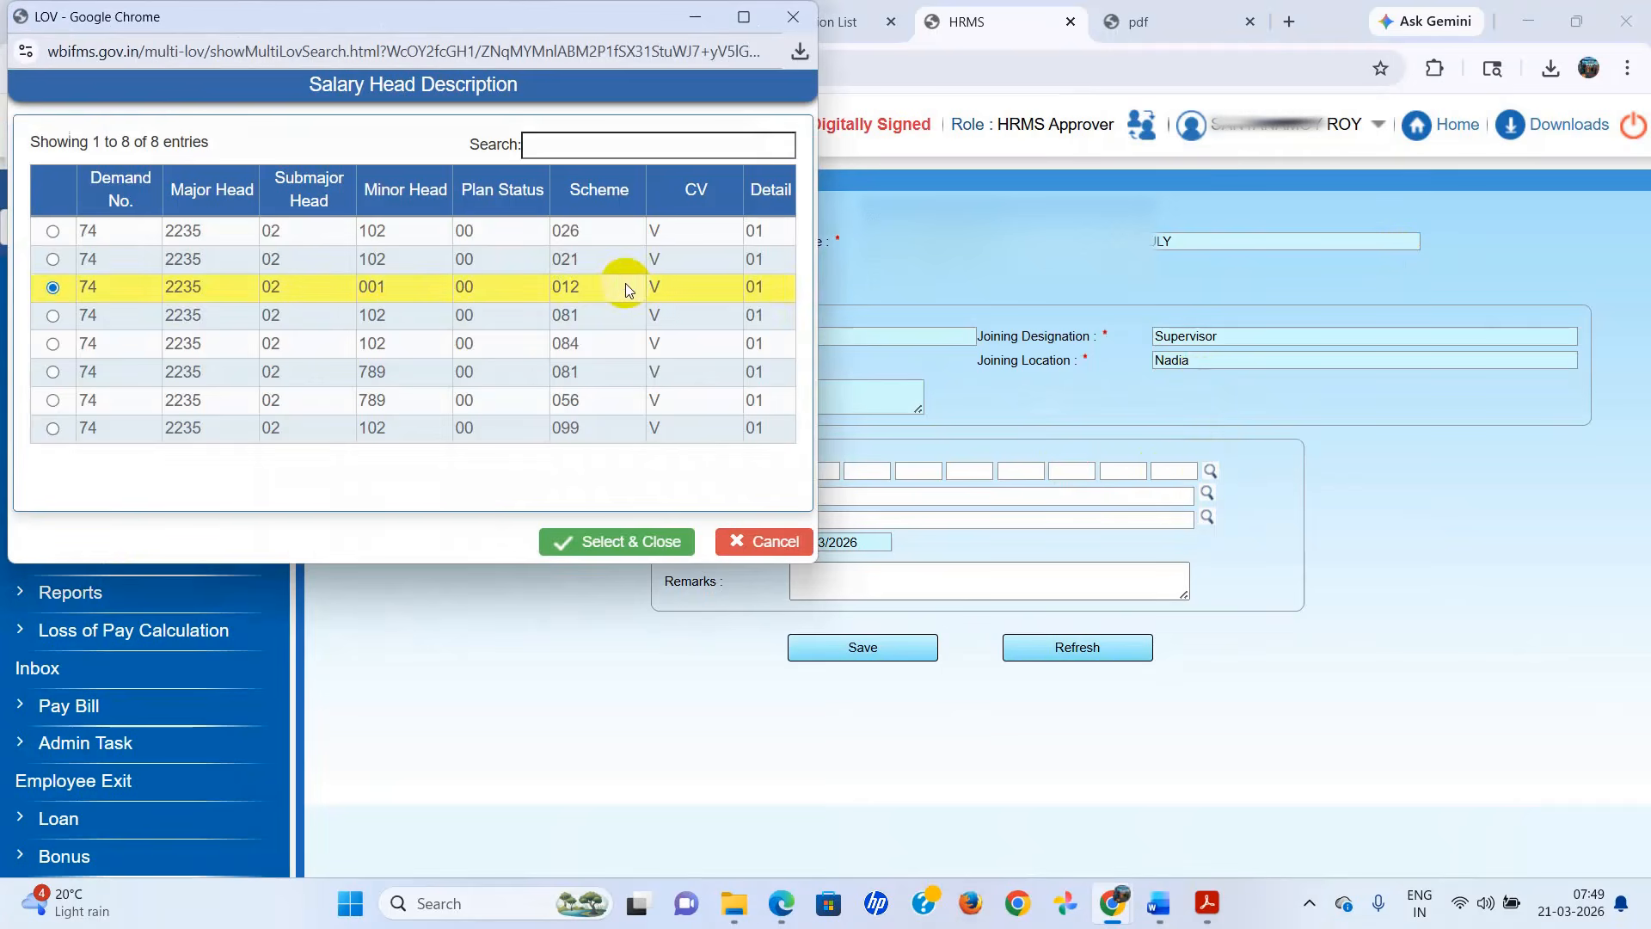
left_click(591, 542)
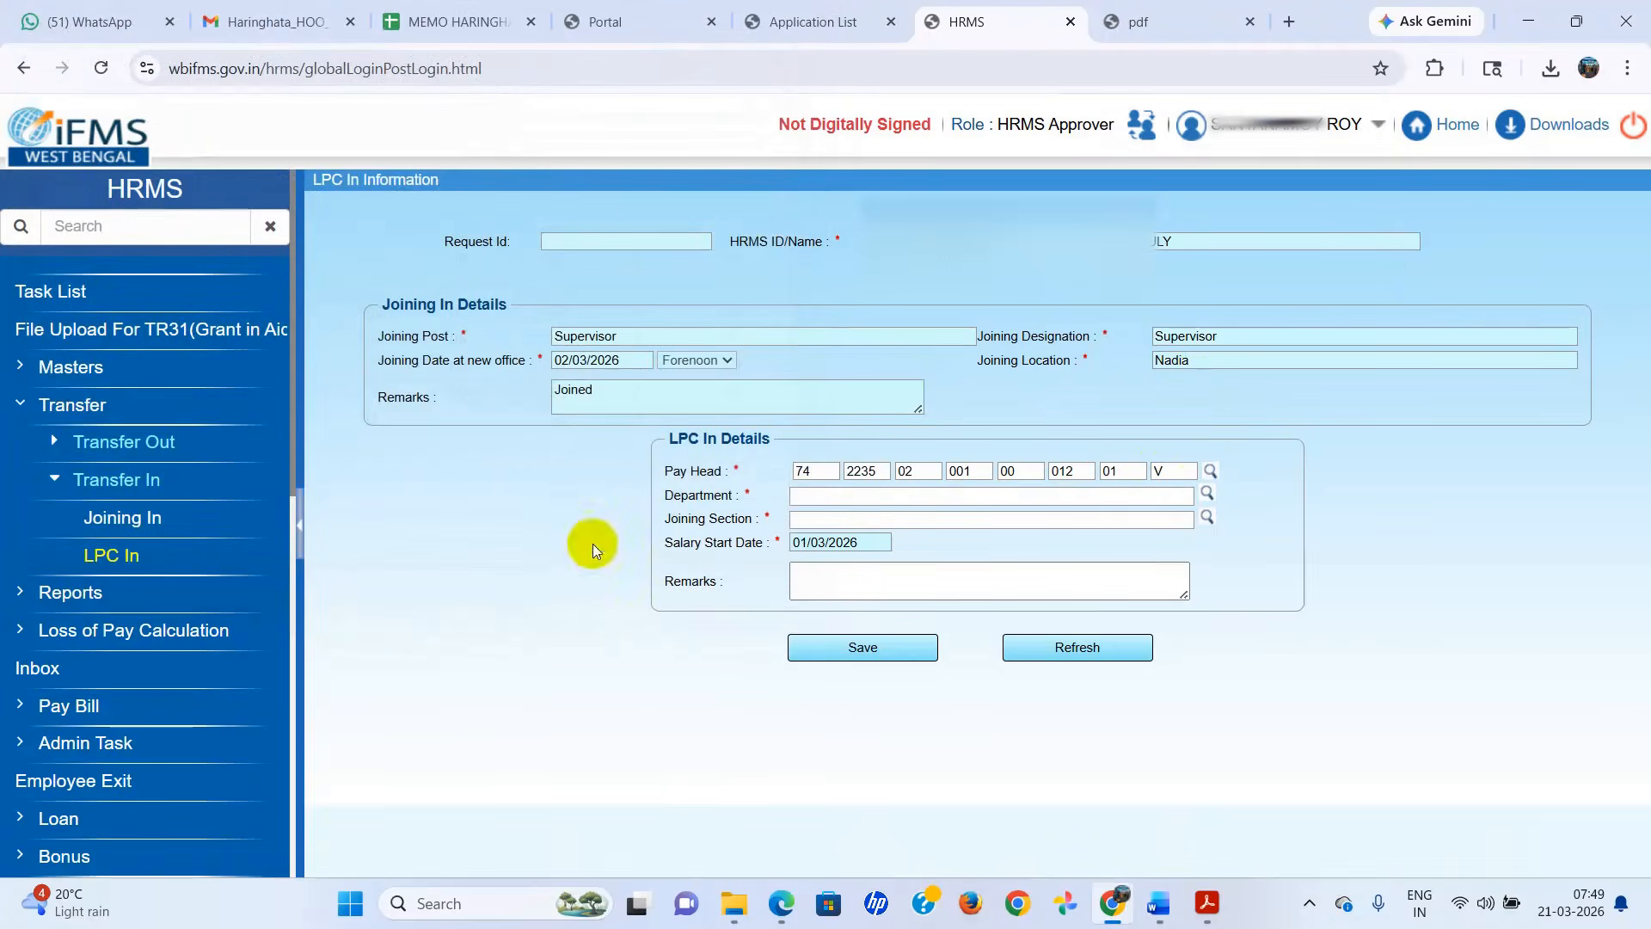
Set the department to Women & Child Development and Social Welfare and the joining section to Haringhata ICDS Project.
left_click(1207, 495)
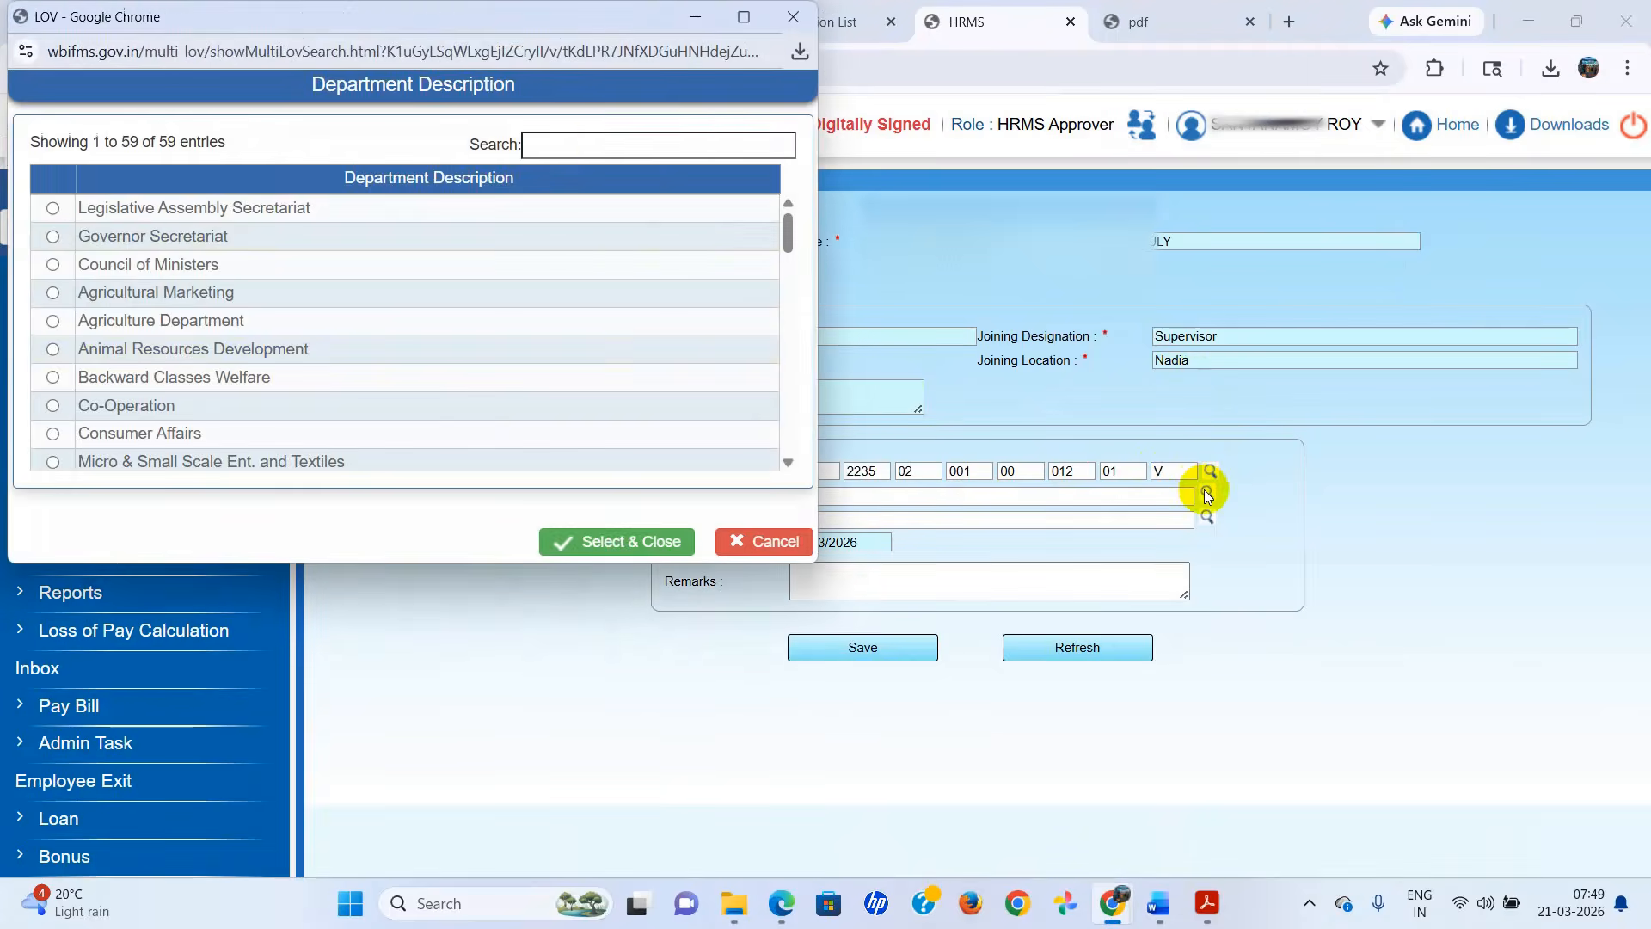
left_click(600, 146)
type("W")
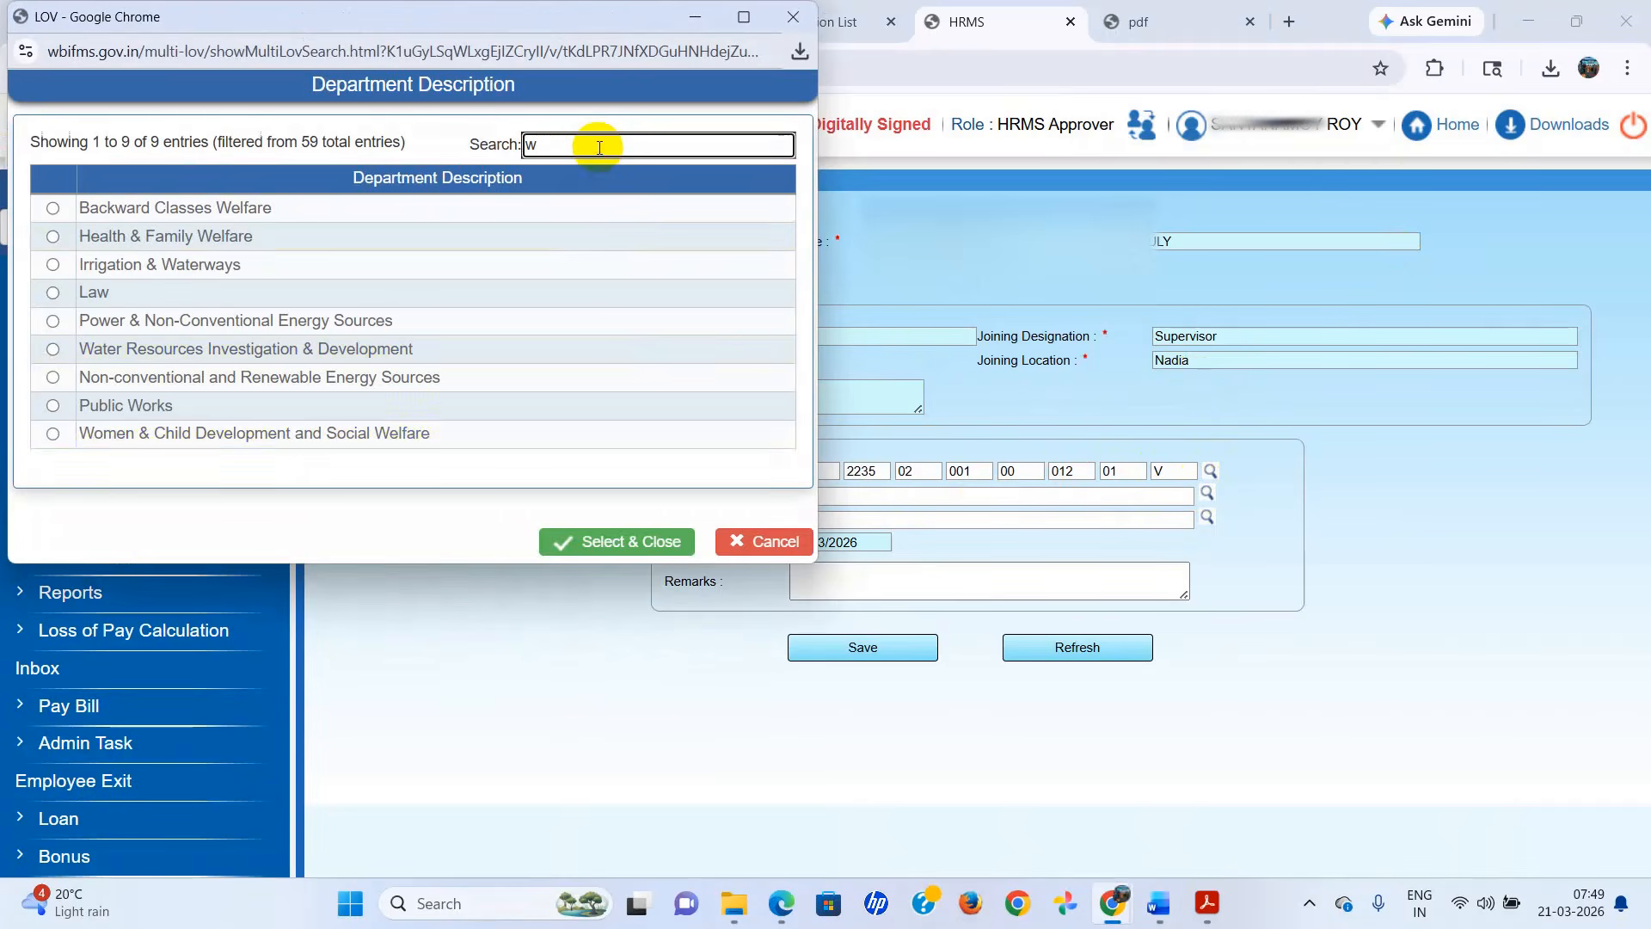
left_click(295, 431)
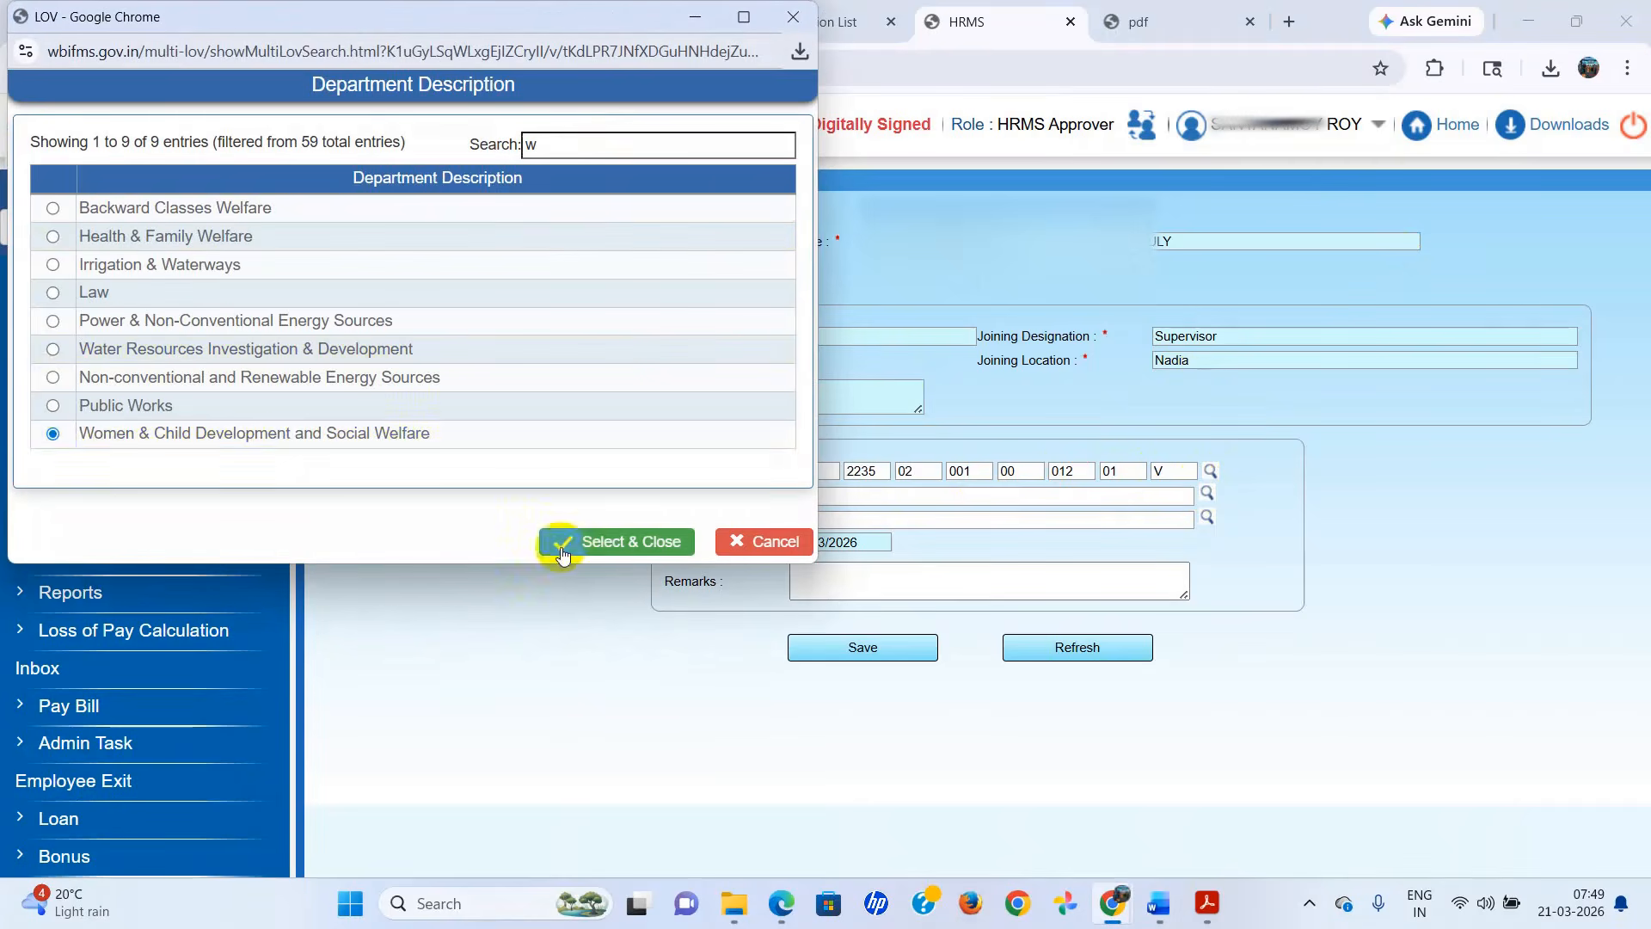
left_click(580, 543)
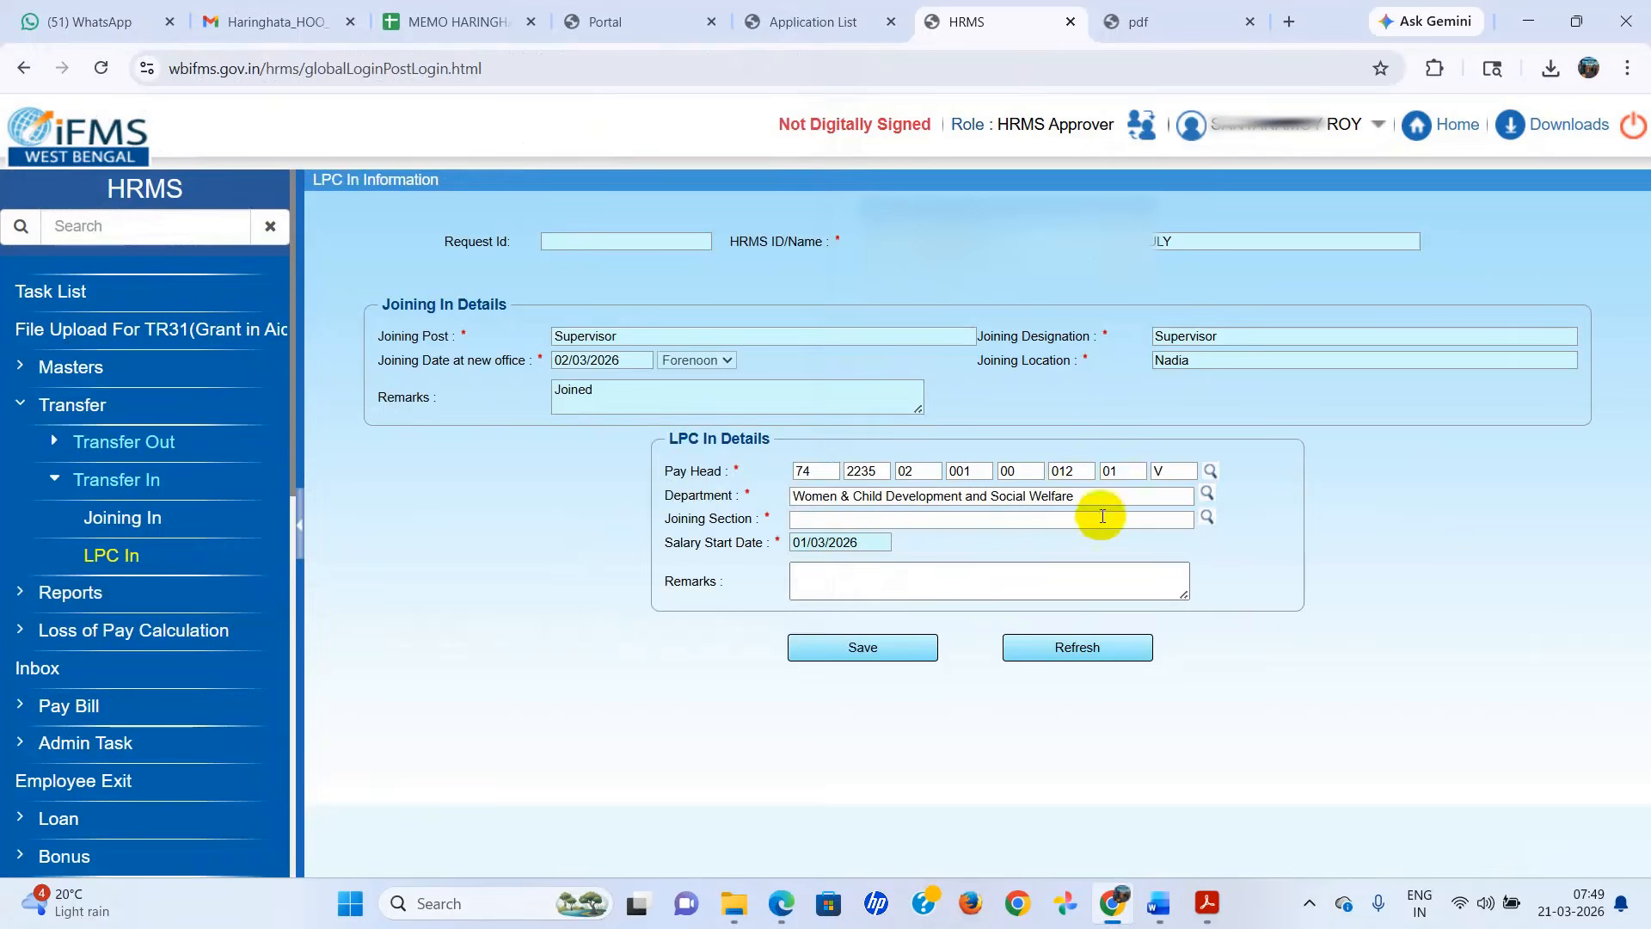
left_click(1208, 516)
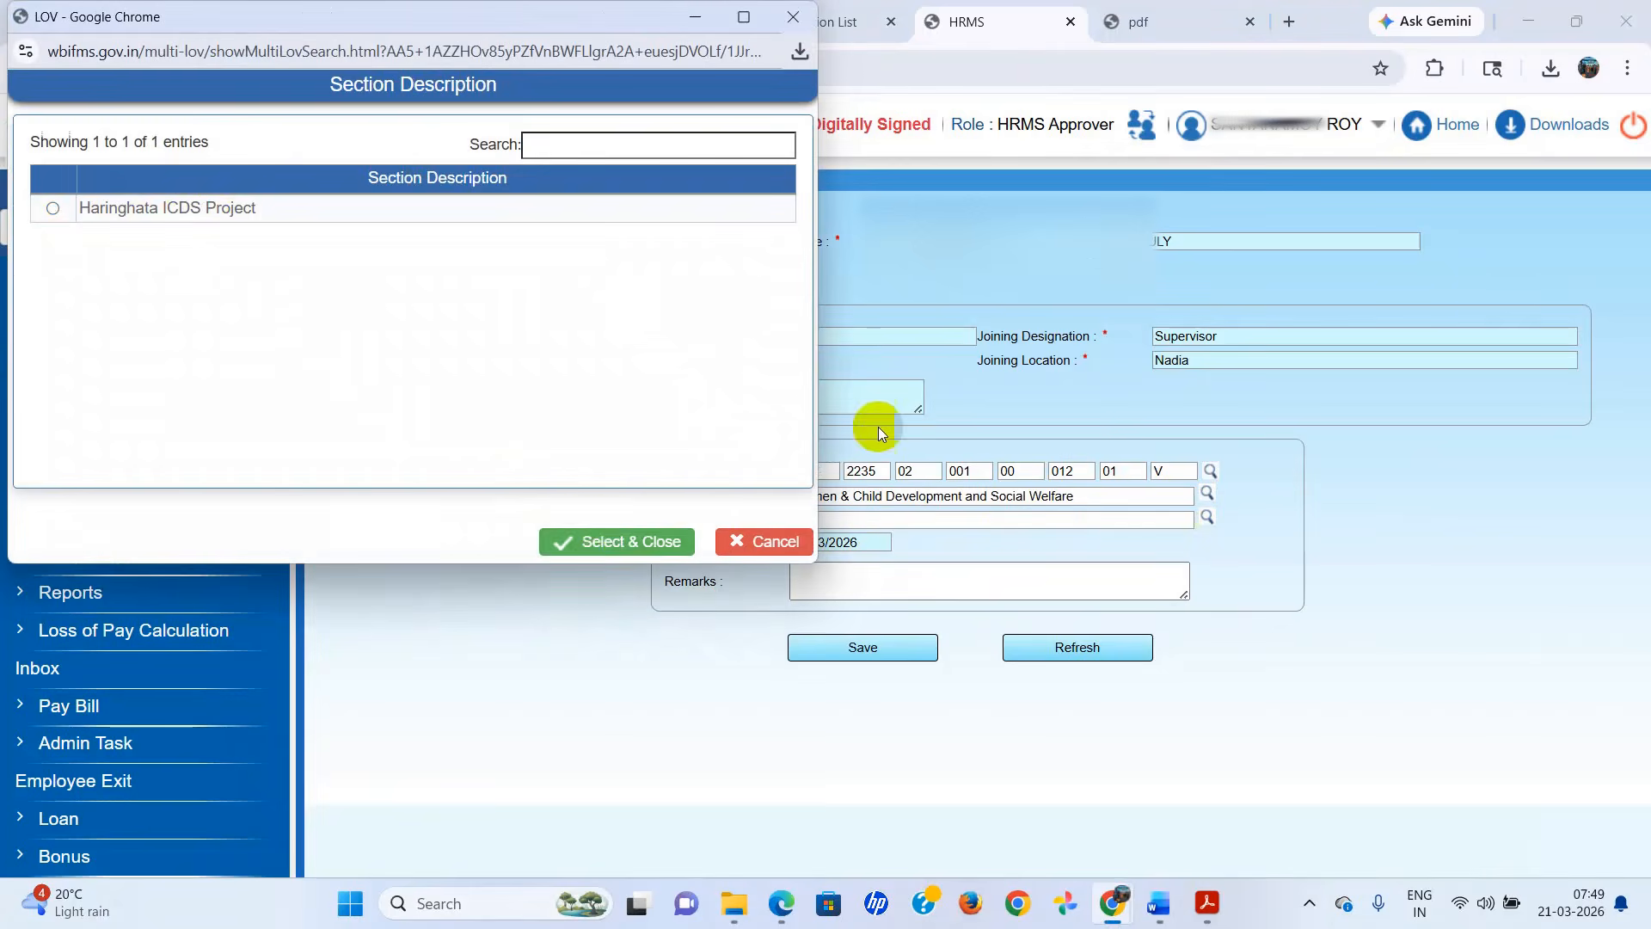
left_click(200, 207)
left_click(580, 542)
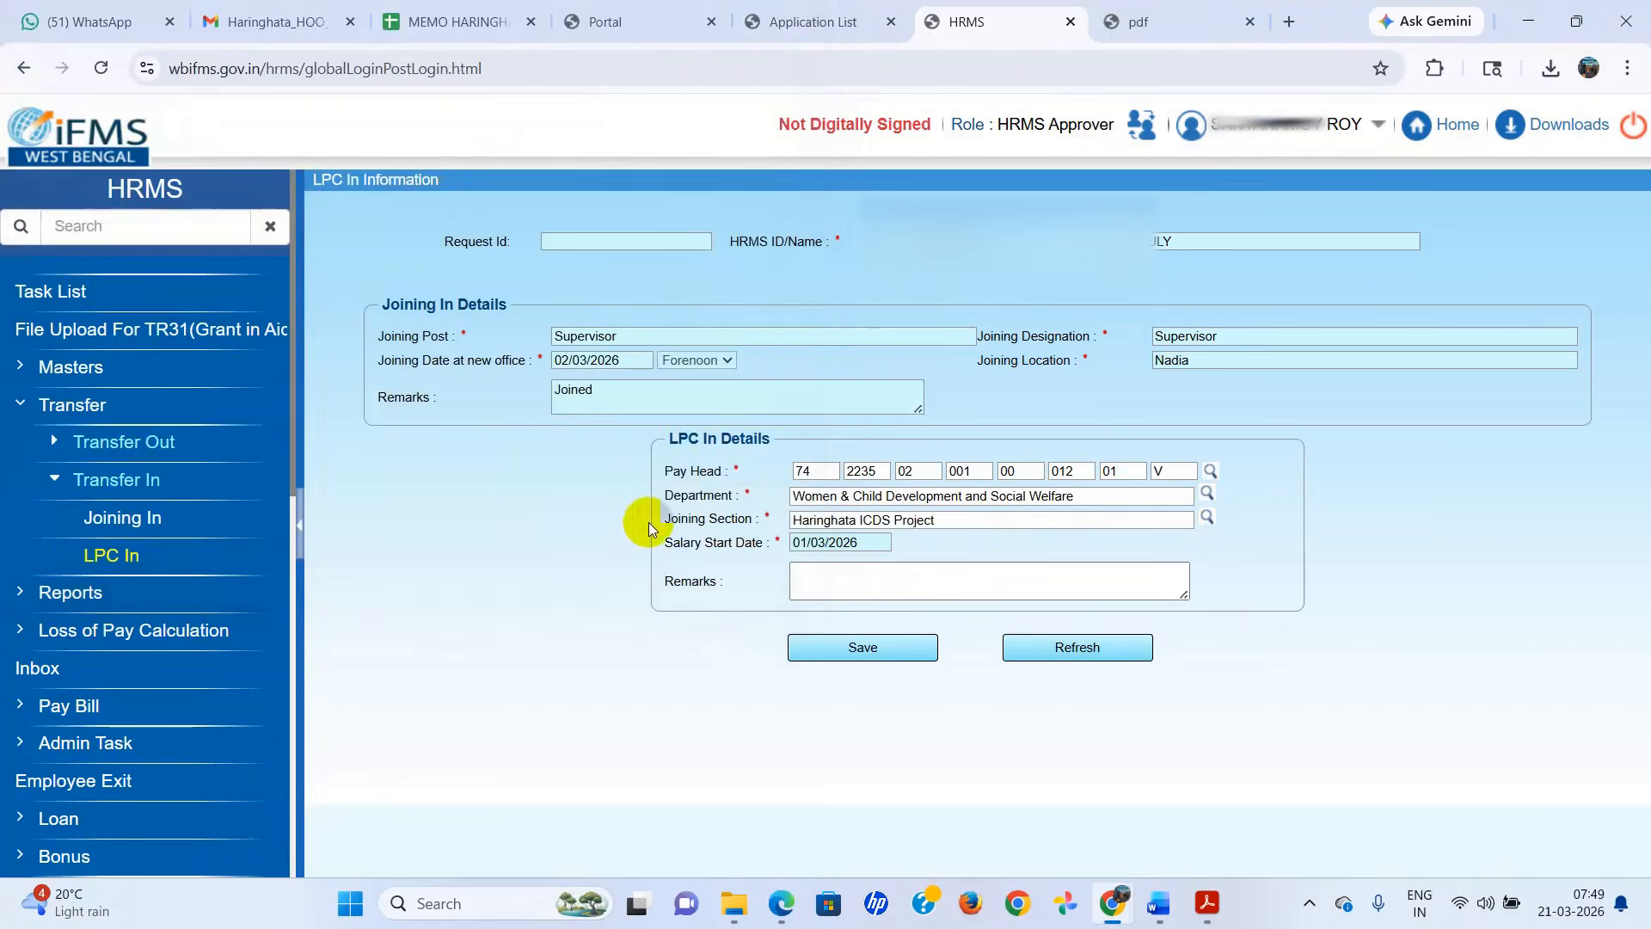
Enter "Joined" as the LPC In remarks, then save and approve the LPC In request.
left_click(882, 585)
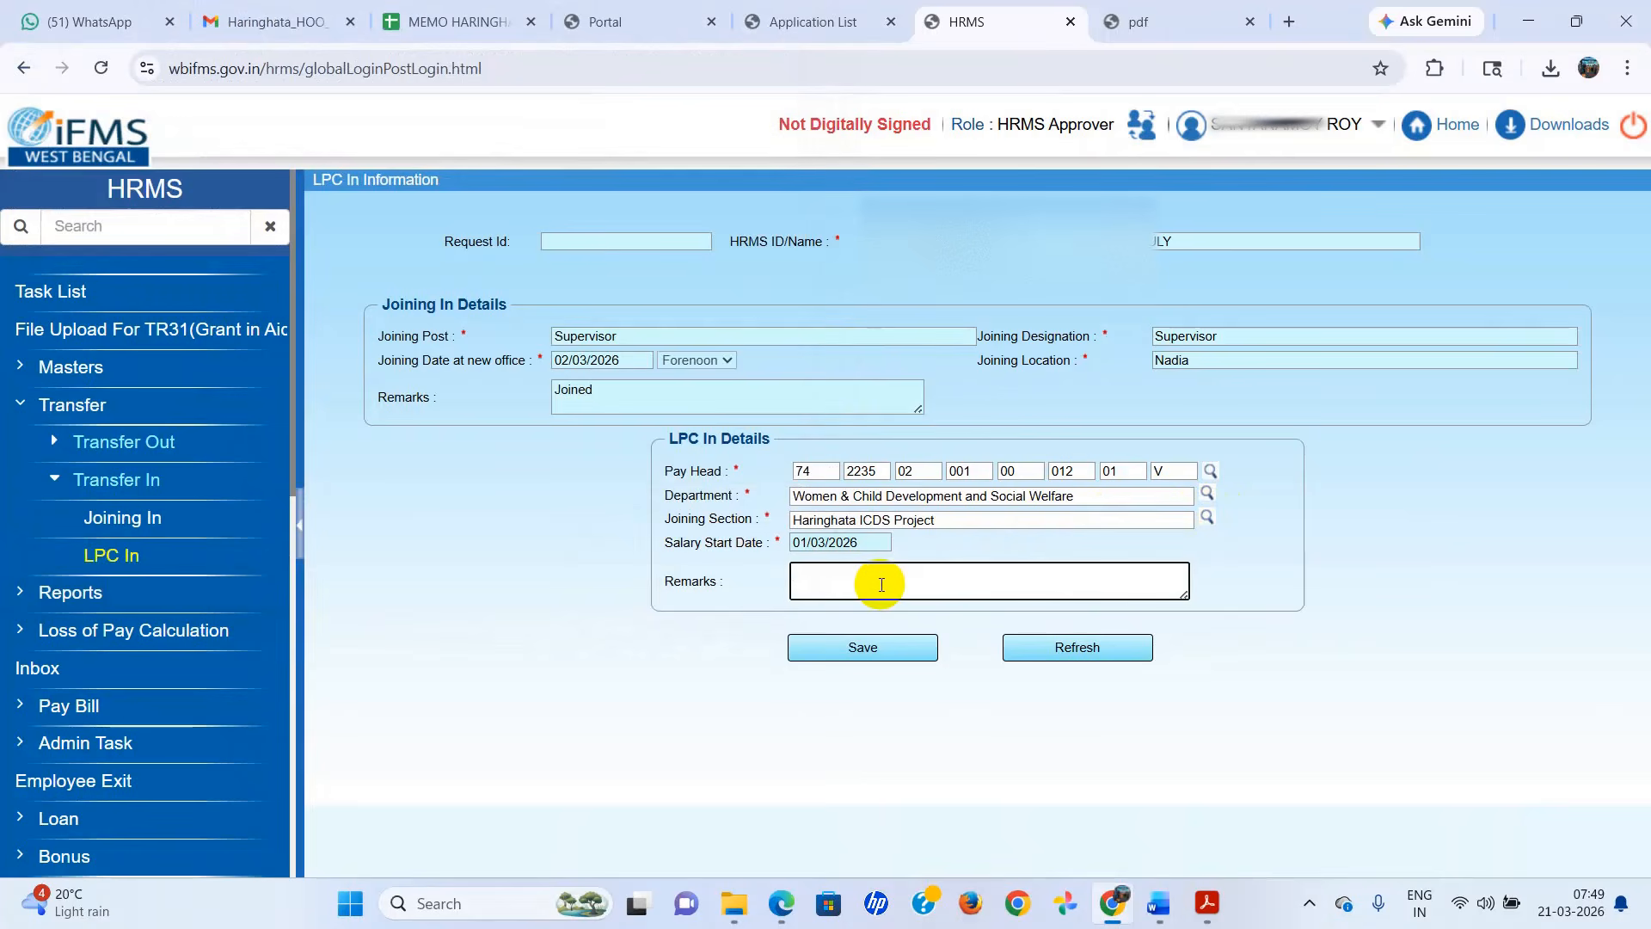
type("Joined")
left_click(869, 647)
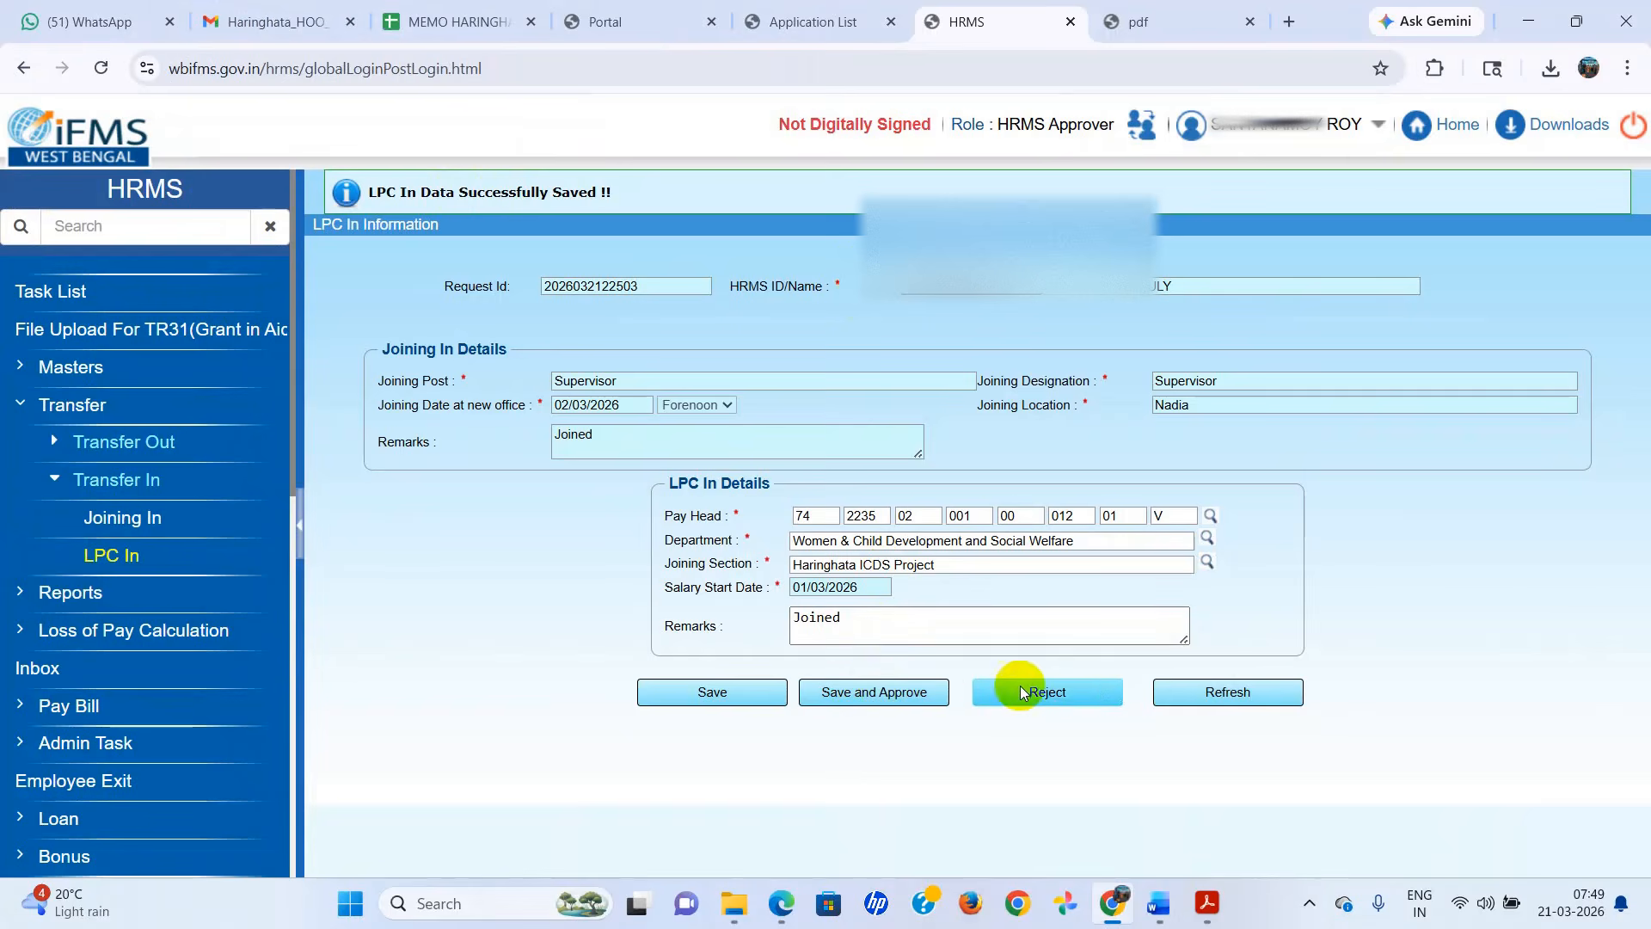
left_click(859, 695)
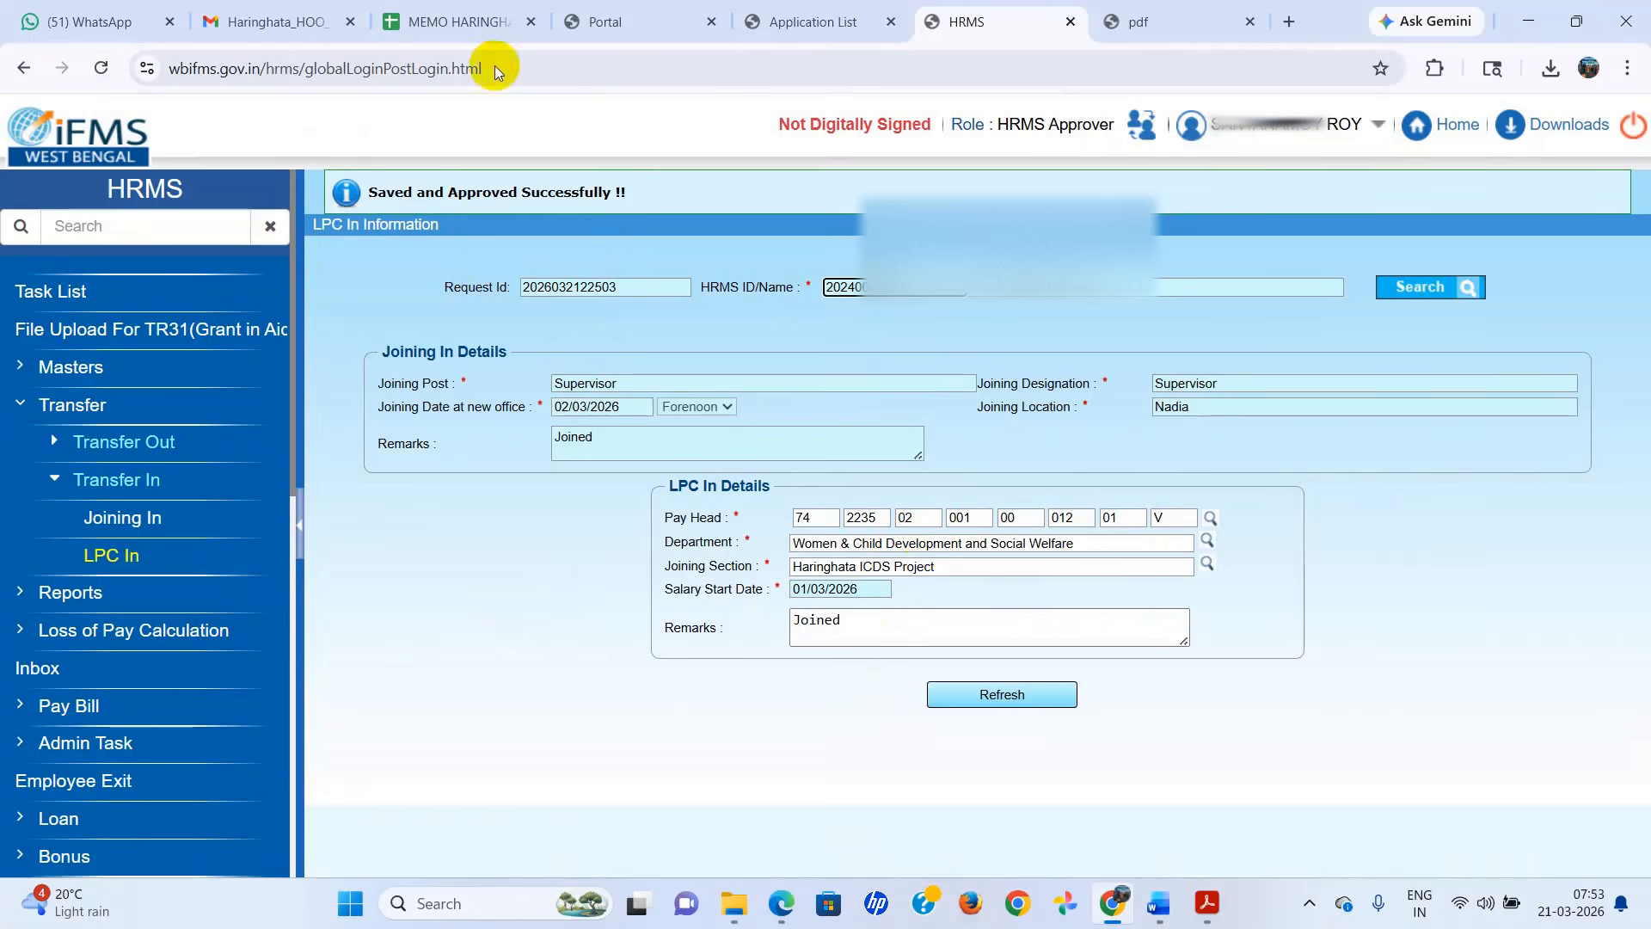
Open the Beneficiary Master in e-Pradan from the application list and set its status filter to Un-Approved.
left_click(817, 23)
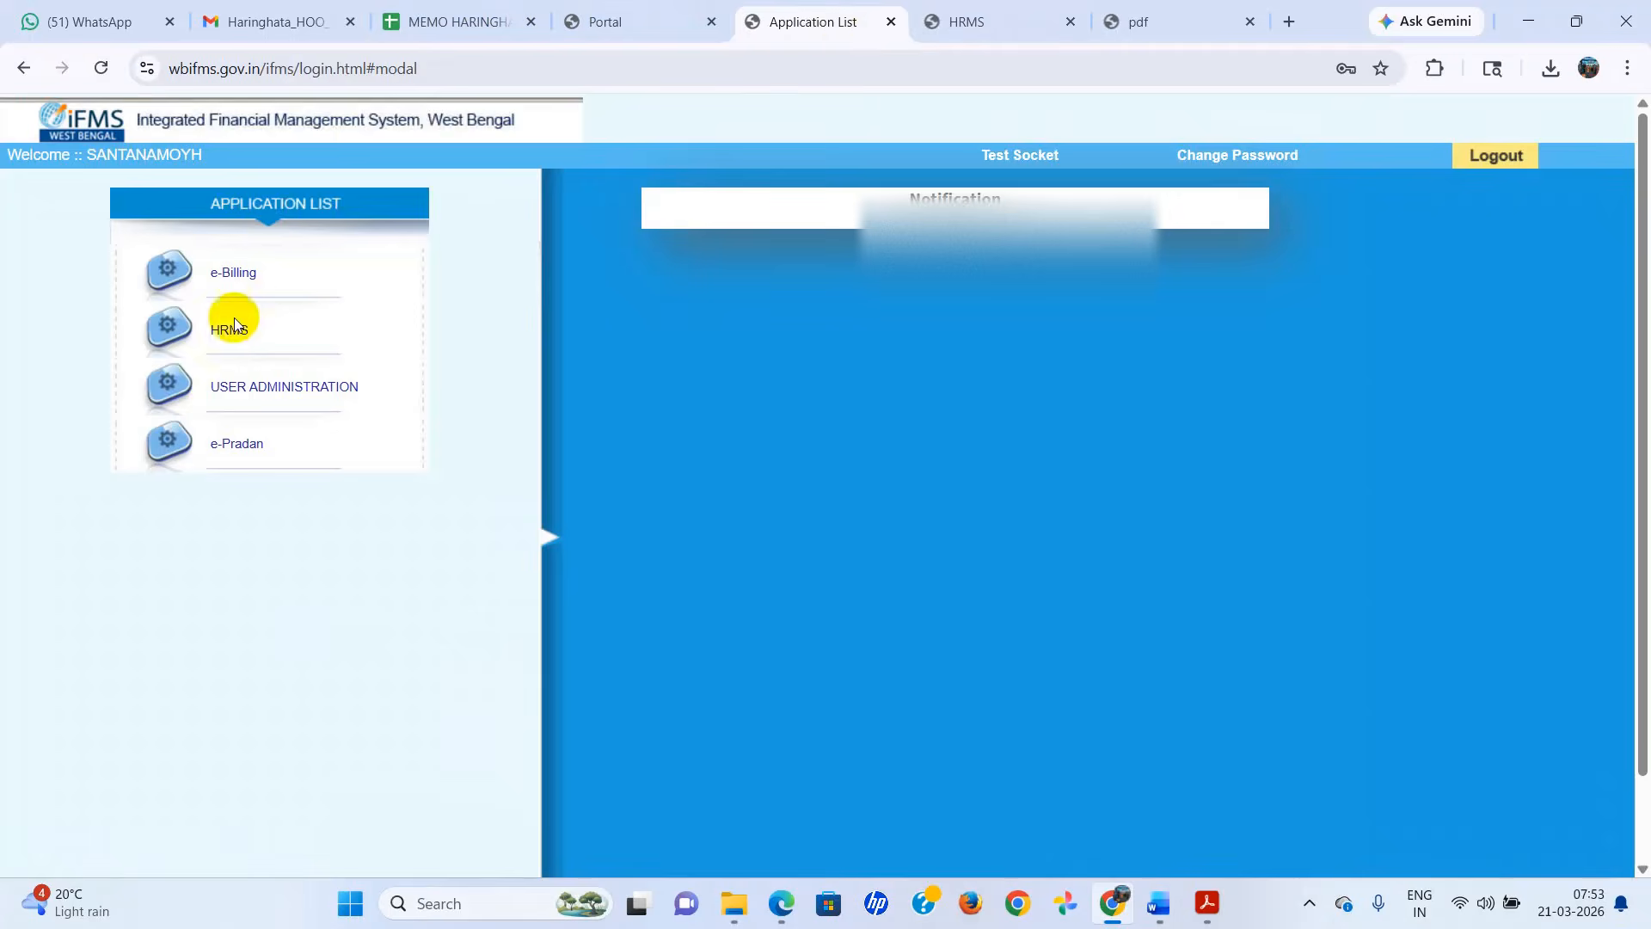
left_click(228, 449)
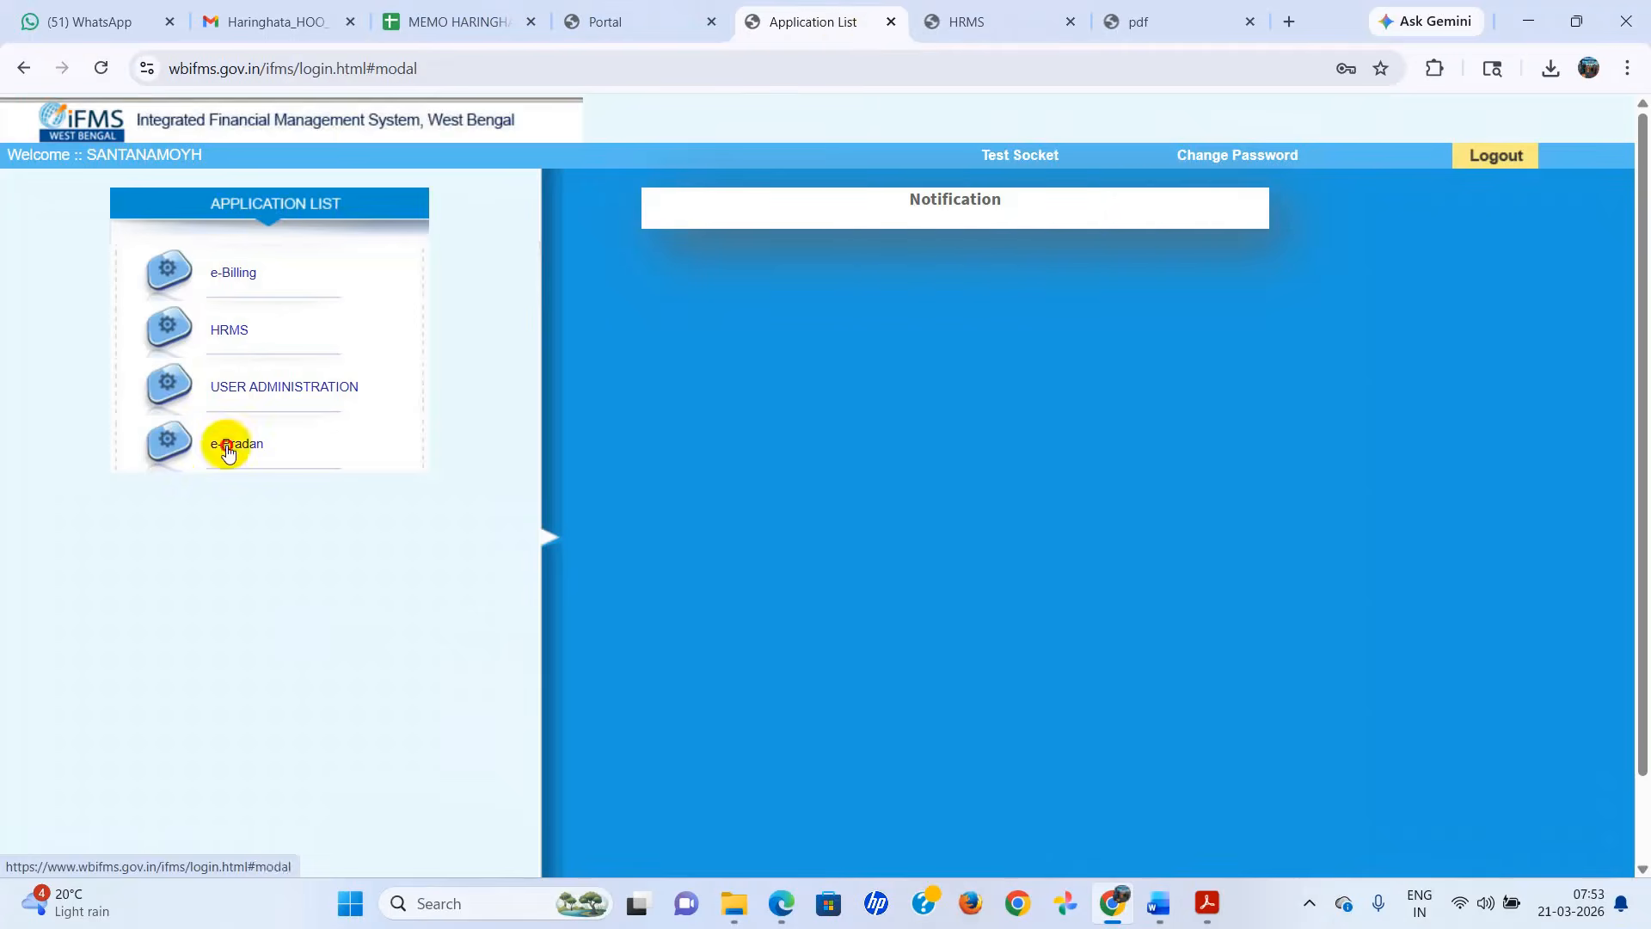
left_click(1002, 204)
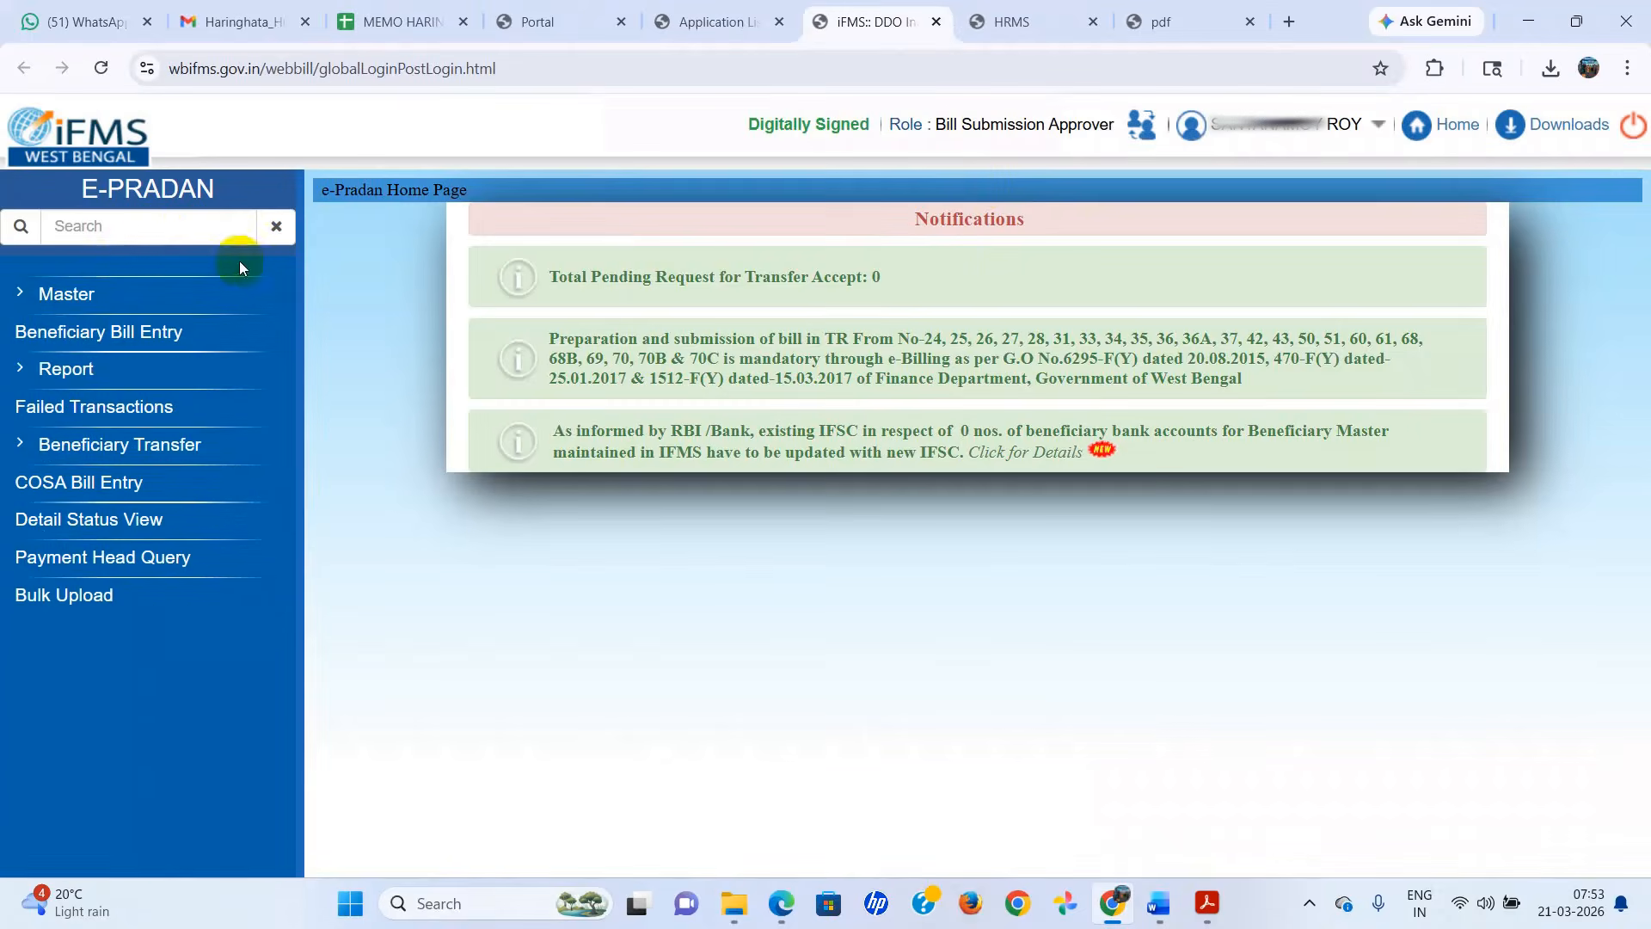
left_click(69, 293)
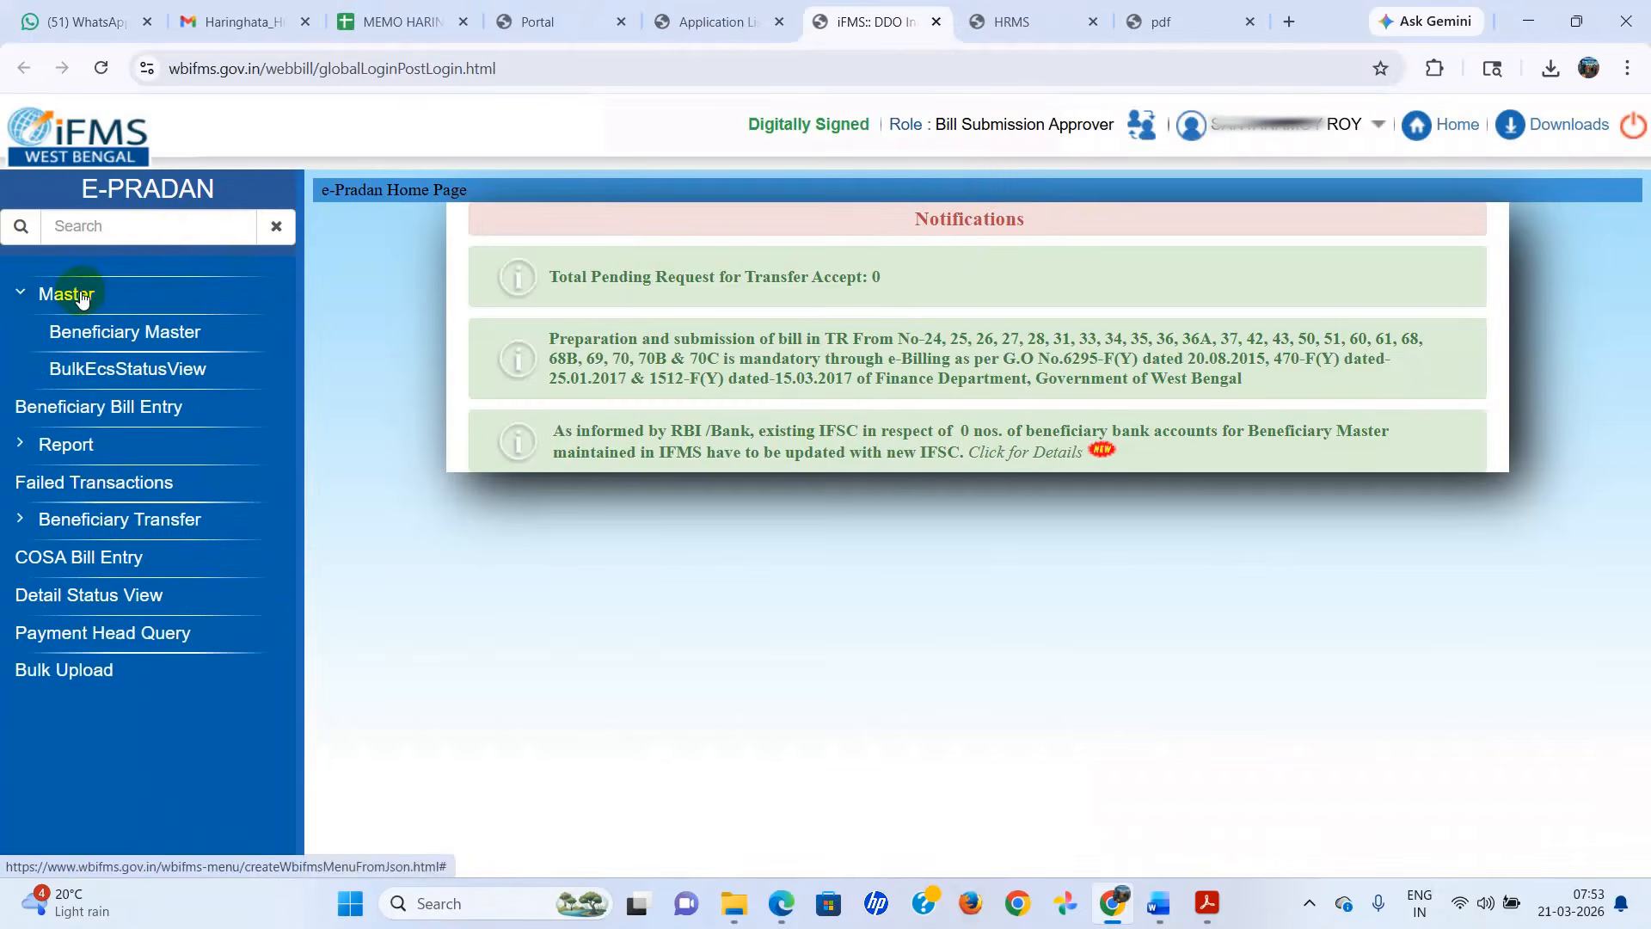
left_click(240, 329)
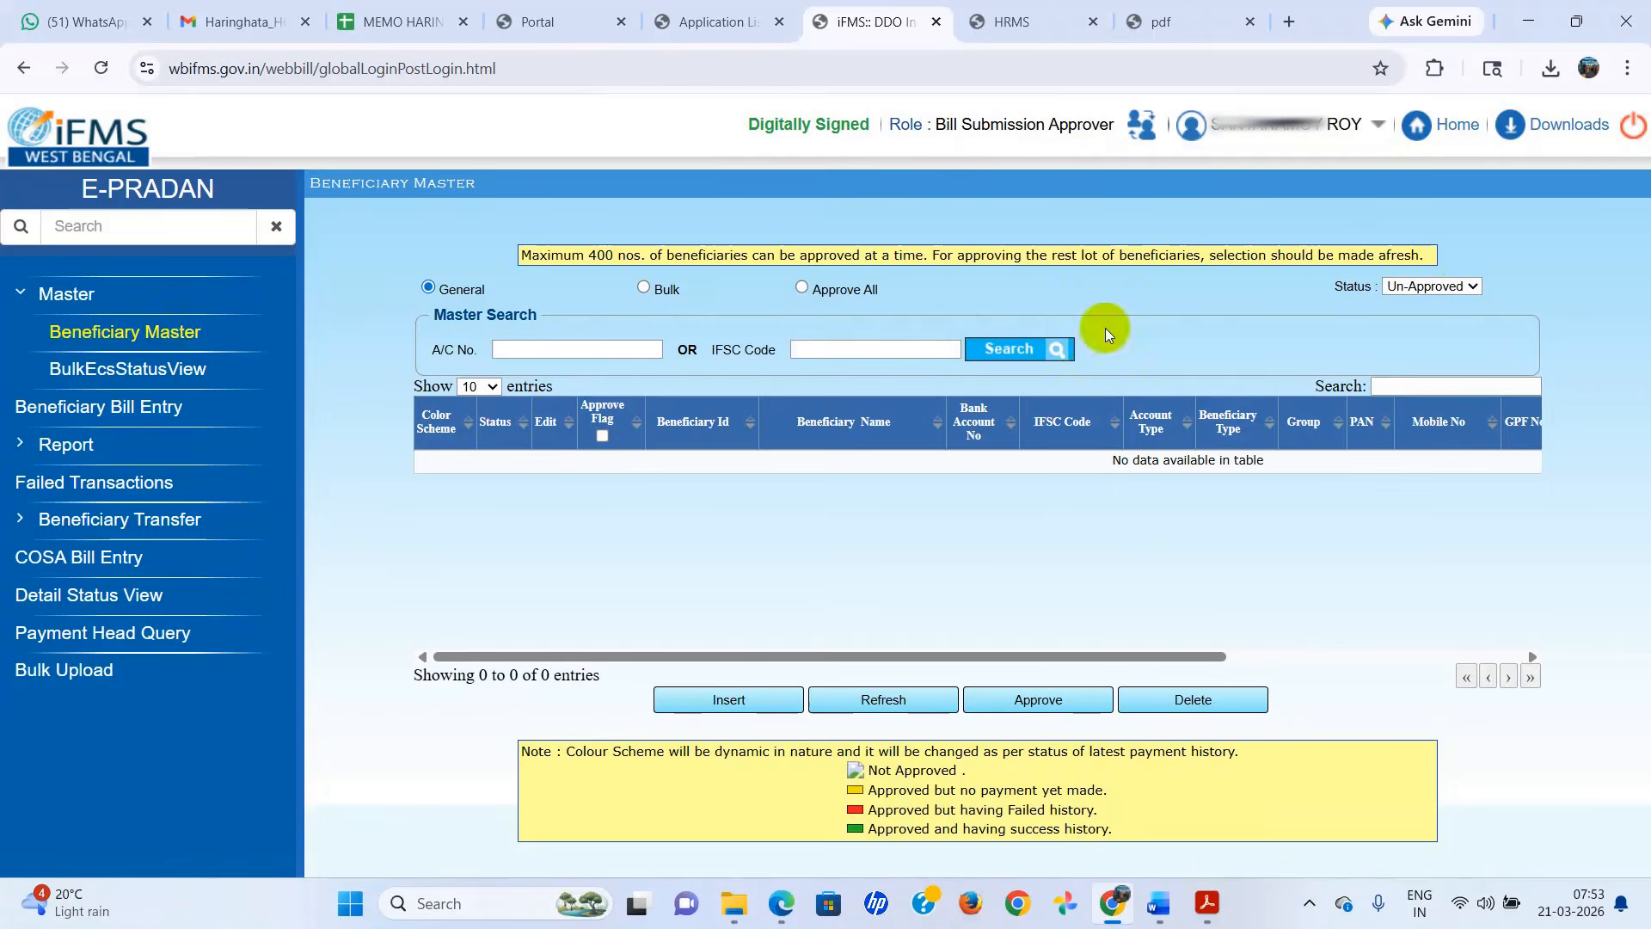
left_click(1467, 287)
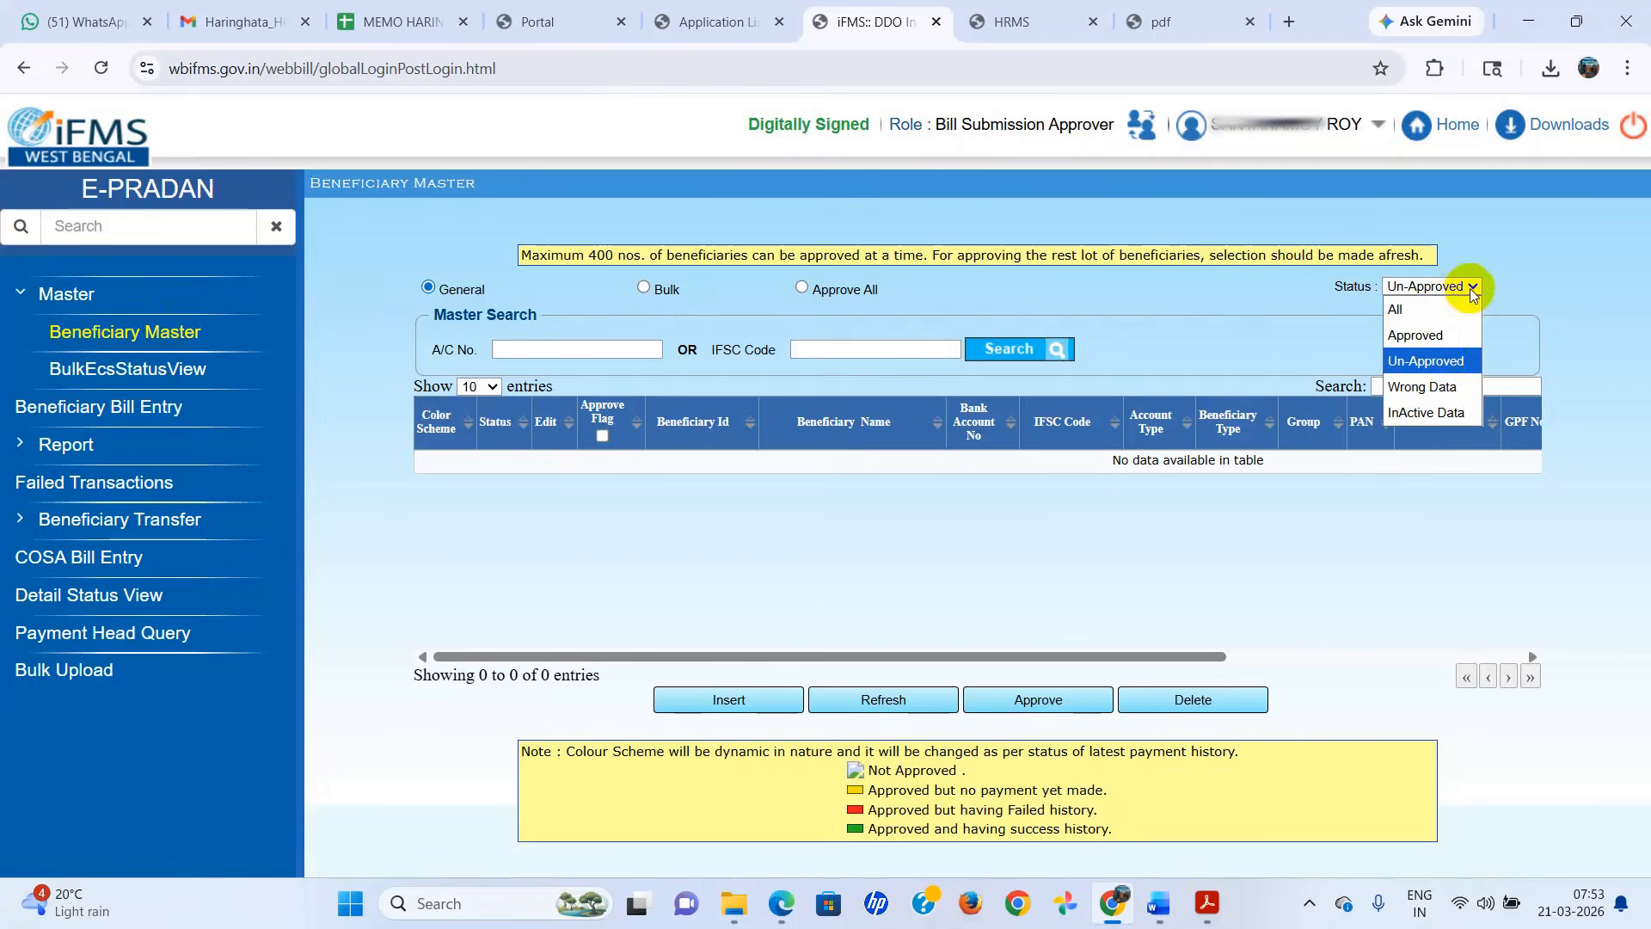
left_click(1445, 361)
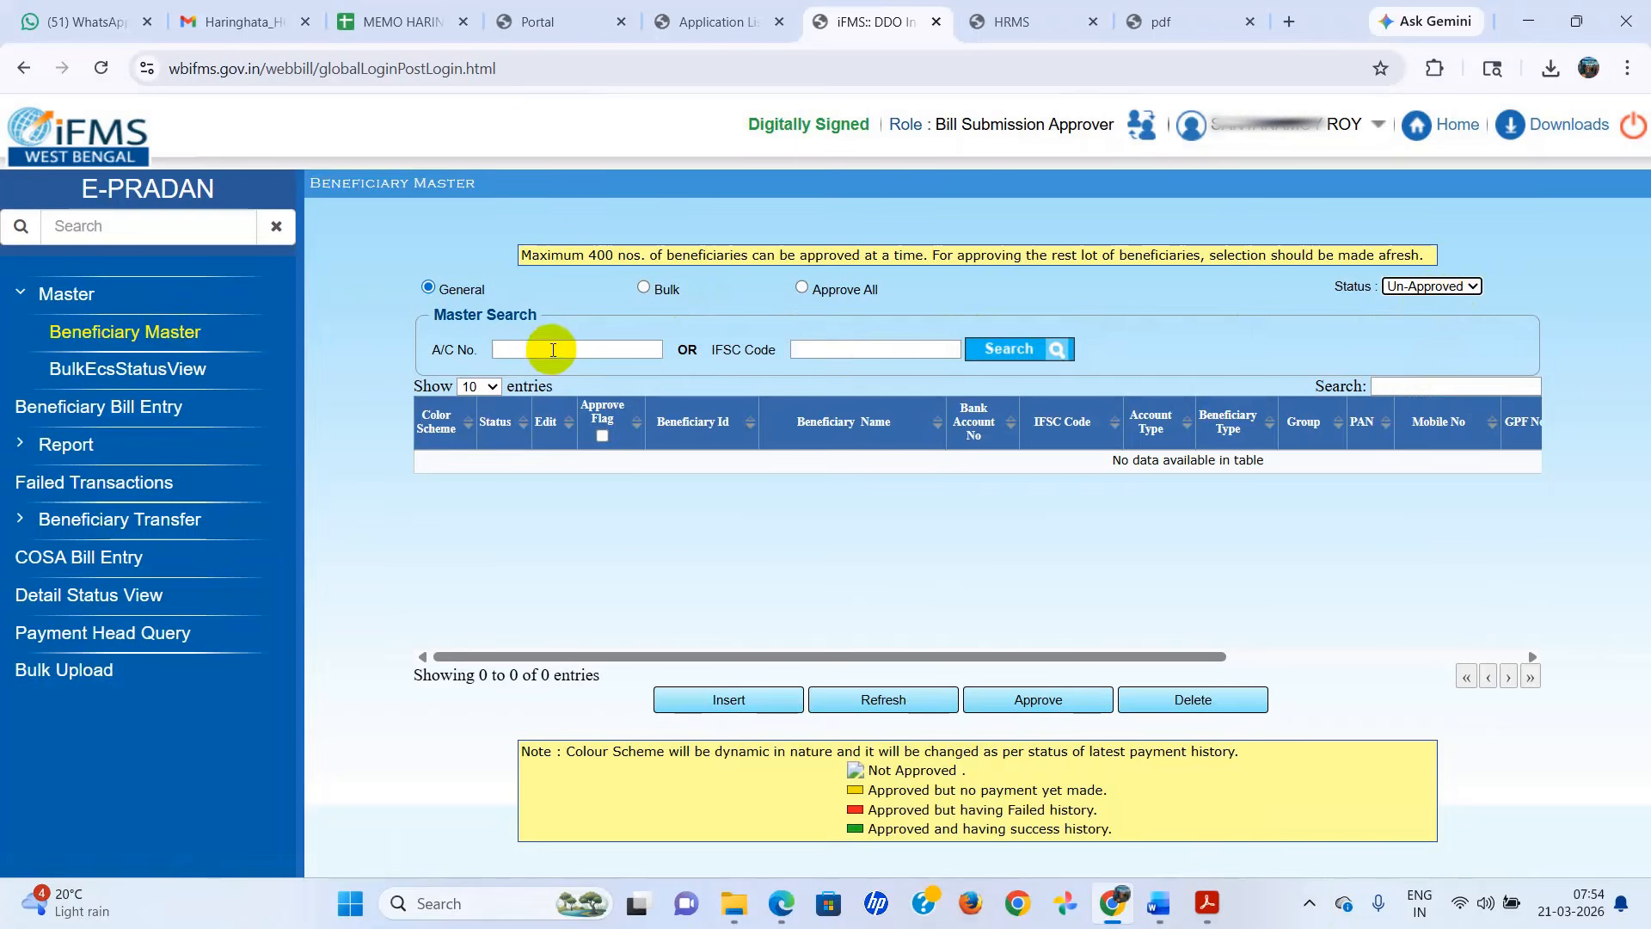
Find the un-approved beneficiary by the employee's bank account number, flag the record and approve it.
left_click(553, 350)
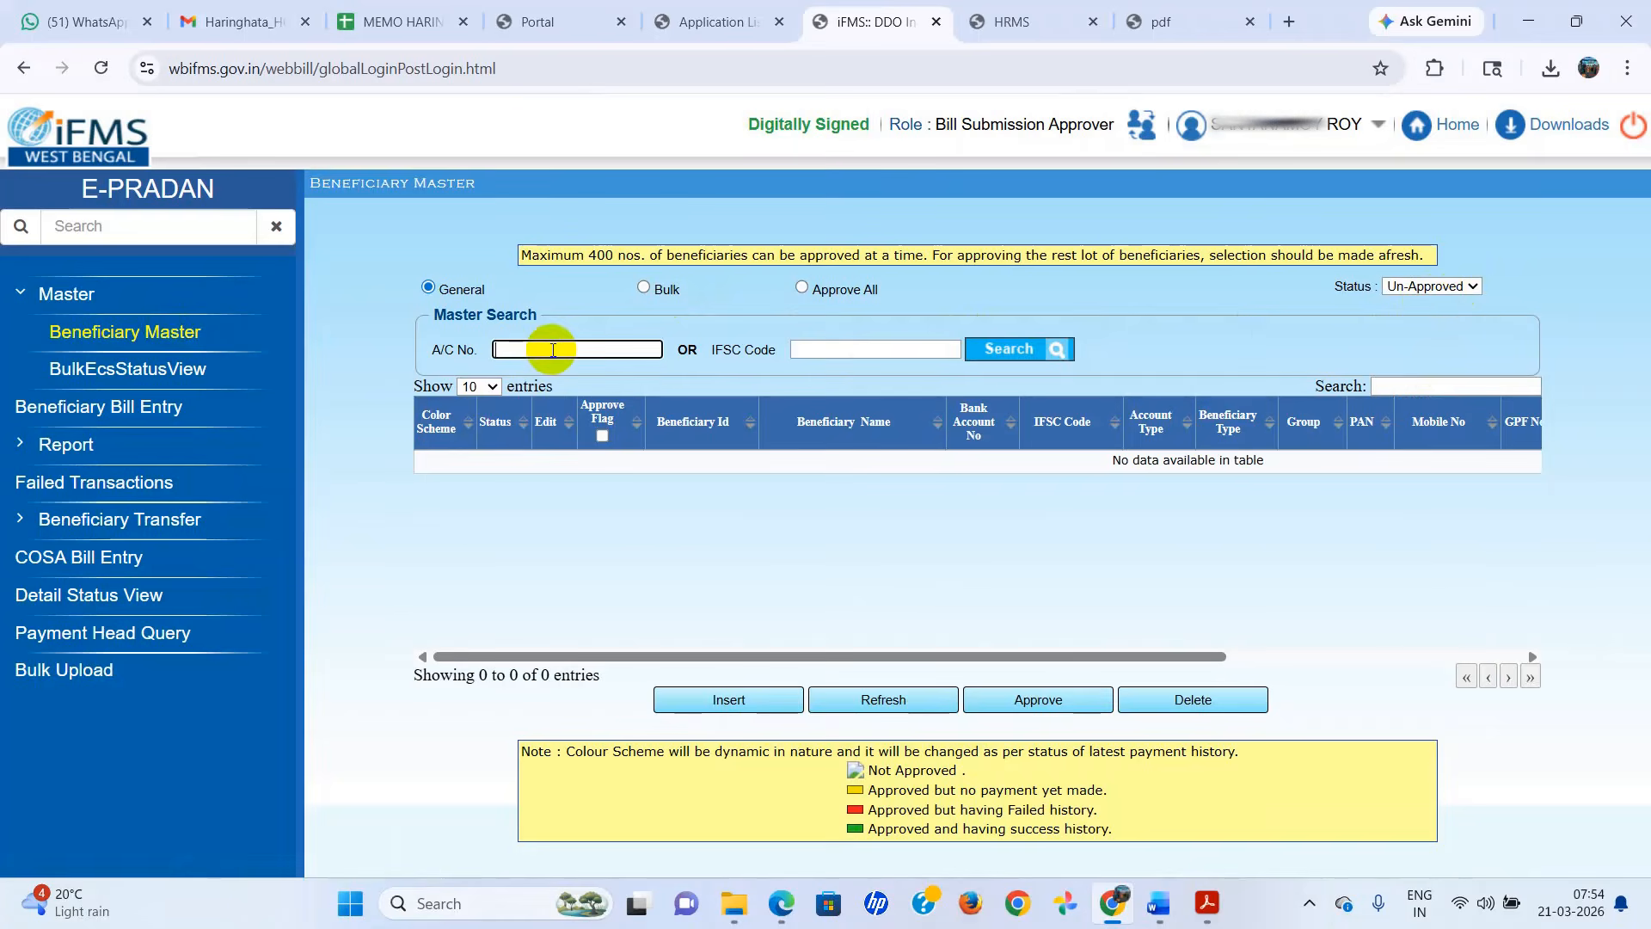
key("ctrl+v")
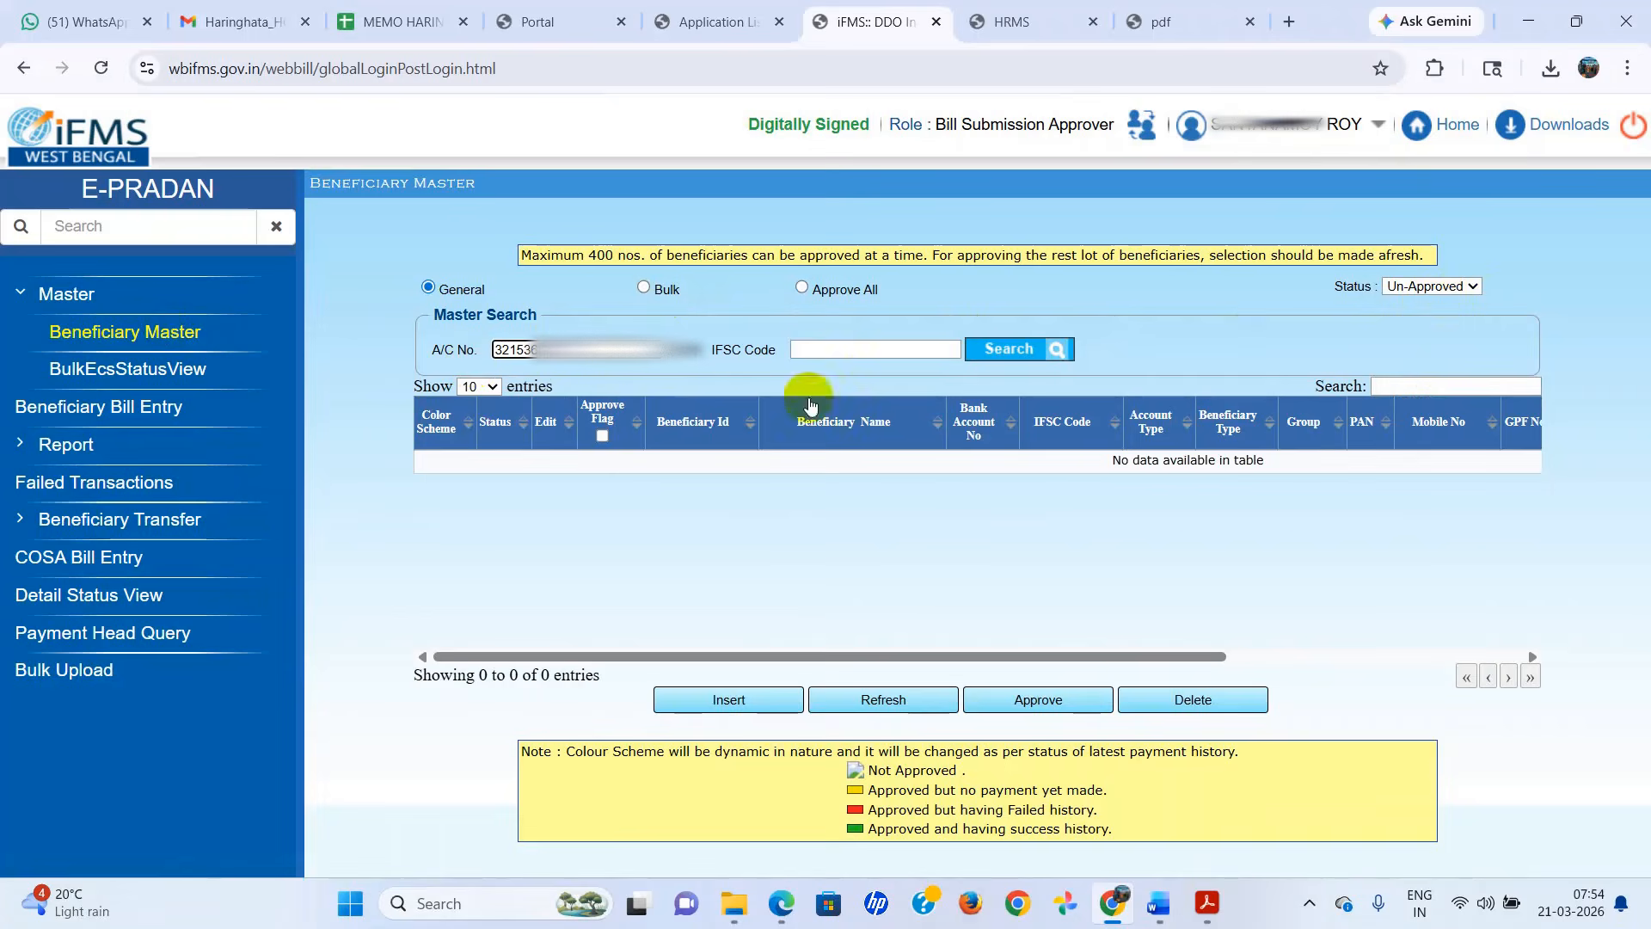
left_click(1032, 350)
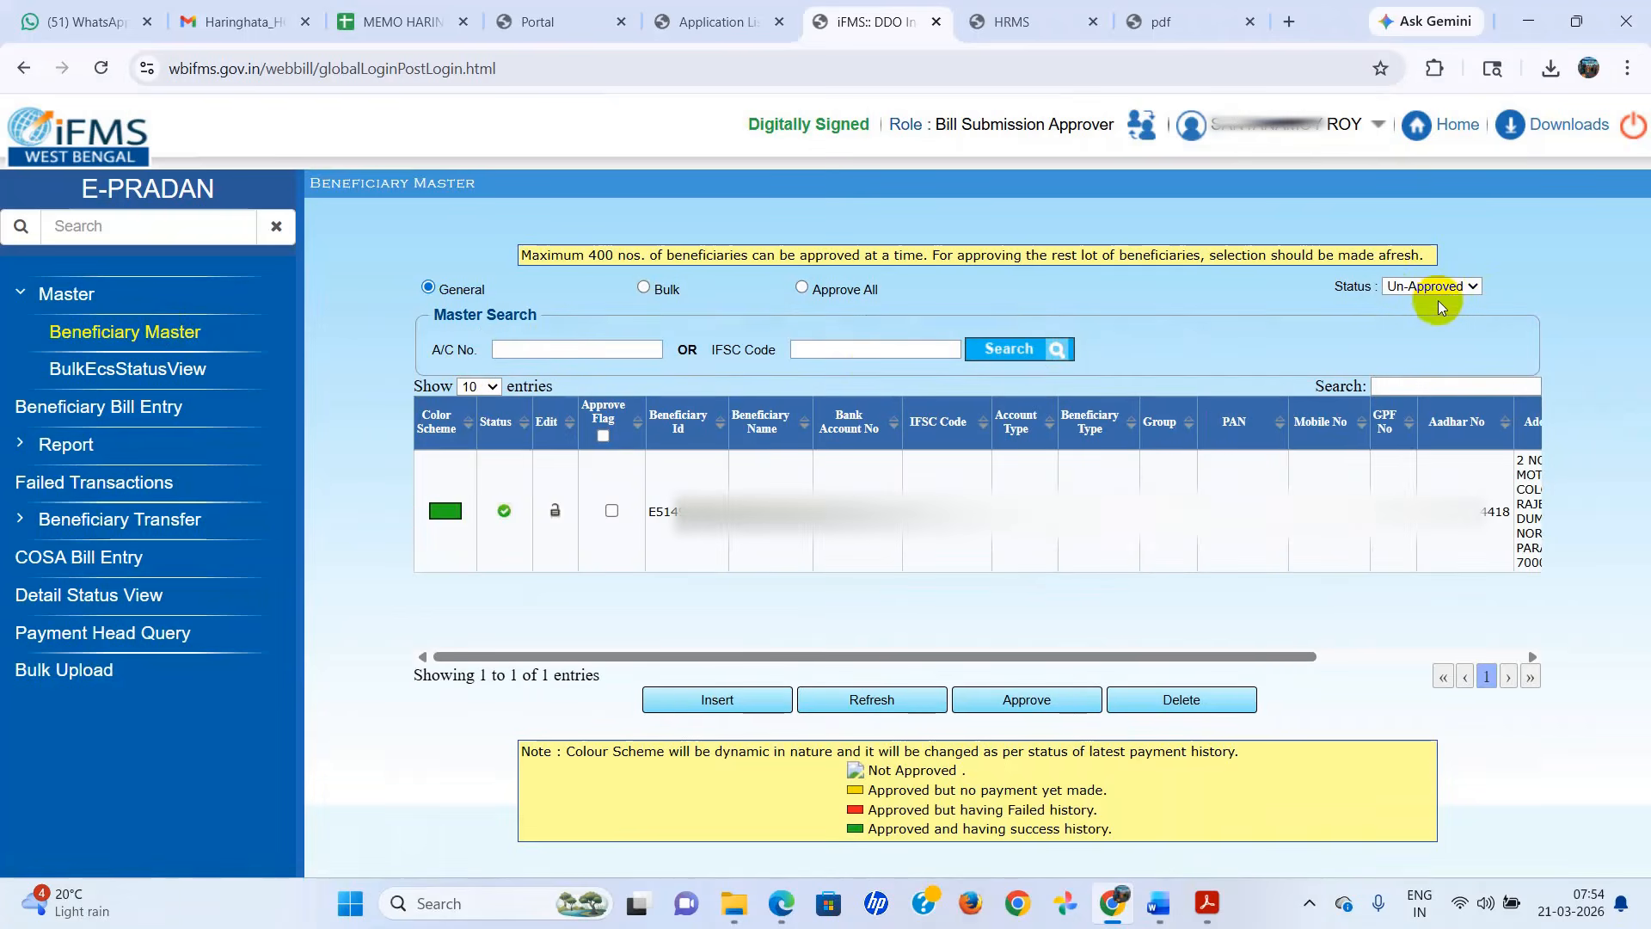
left_click(611, 511)
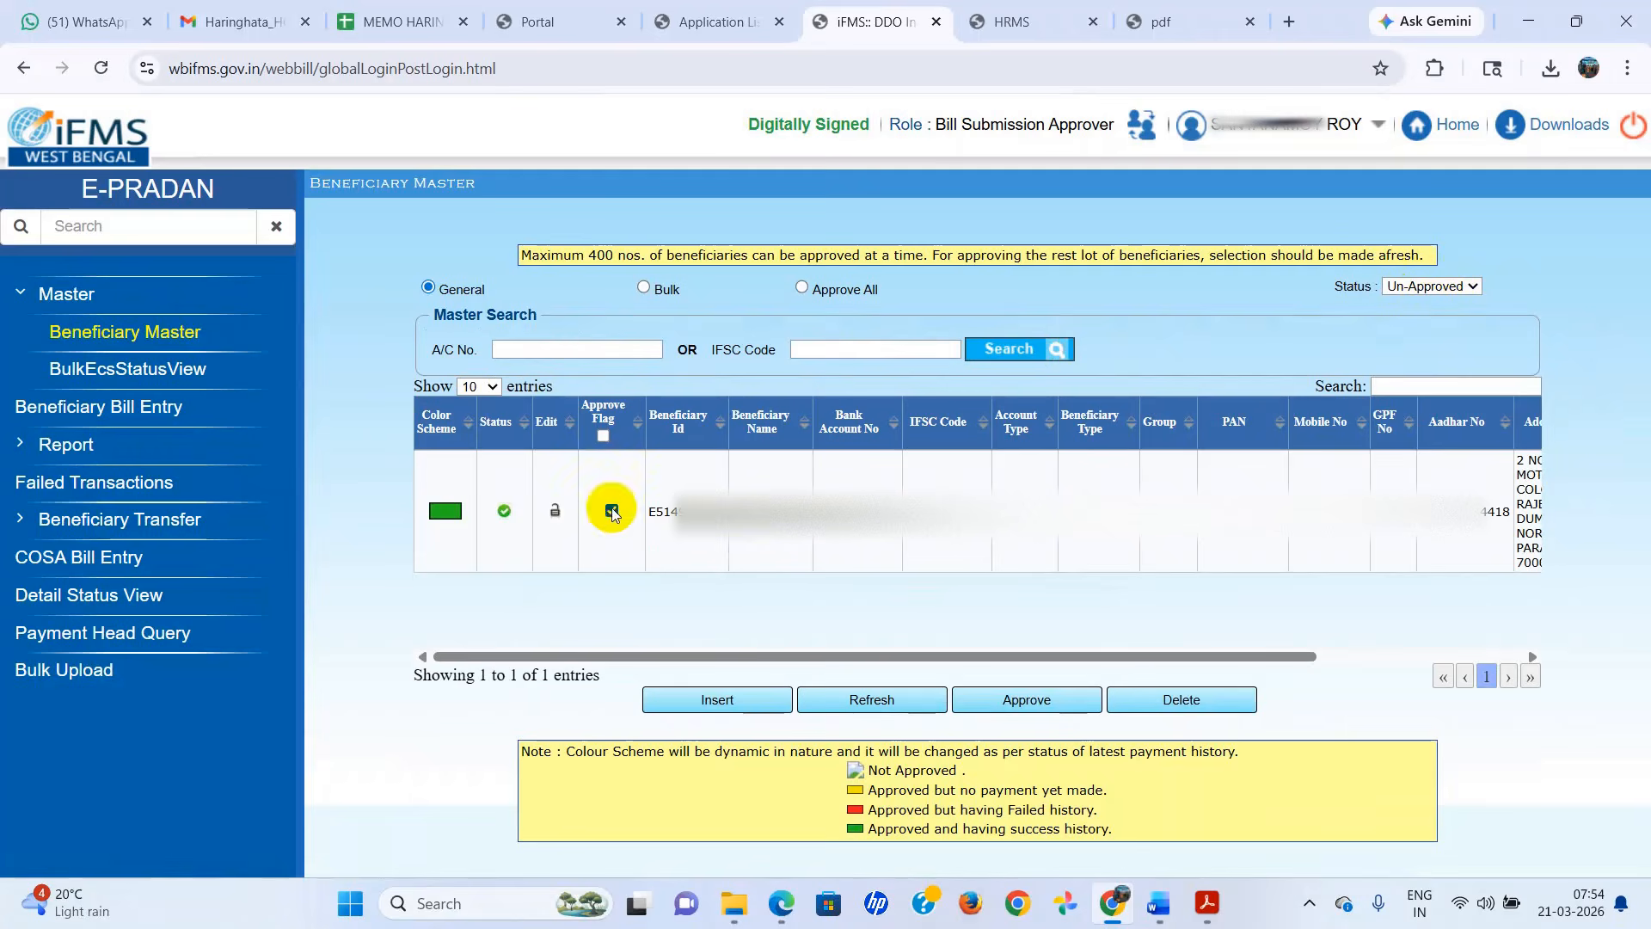
left_click(1056, 700)
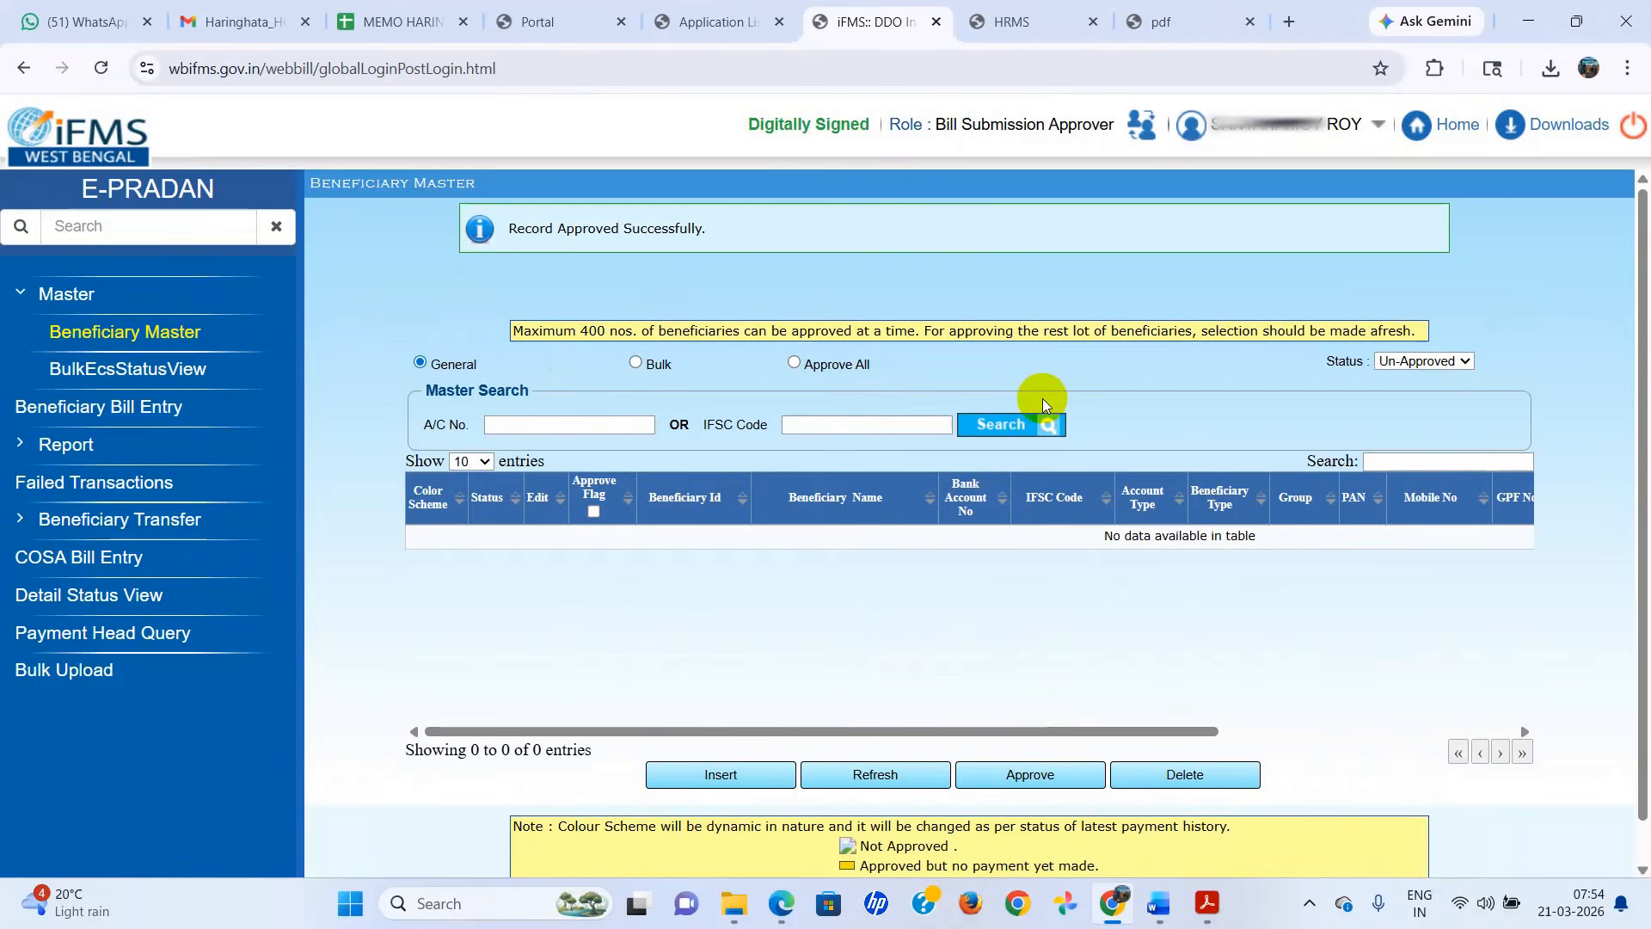
Launch HRMS from the application list without the Digital Signature Certificate and display the employee task list.
left_click(735, 27)
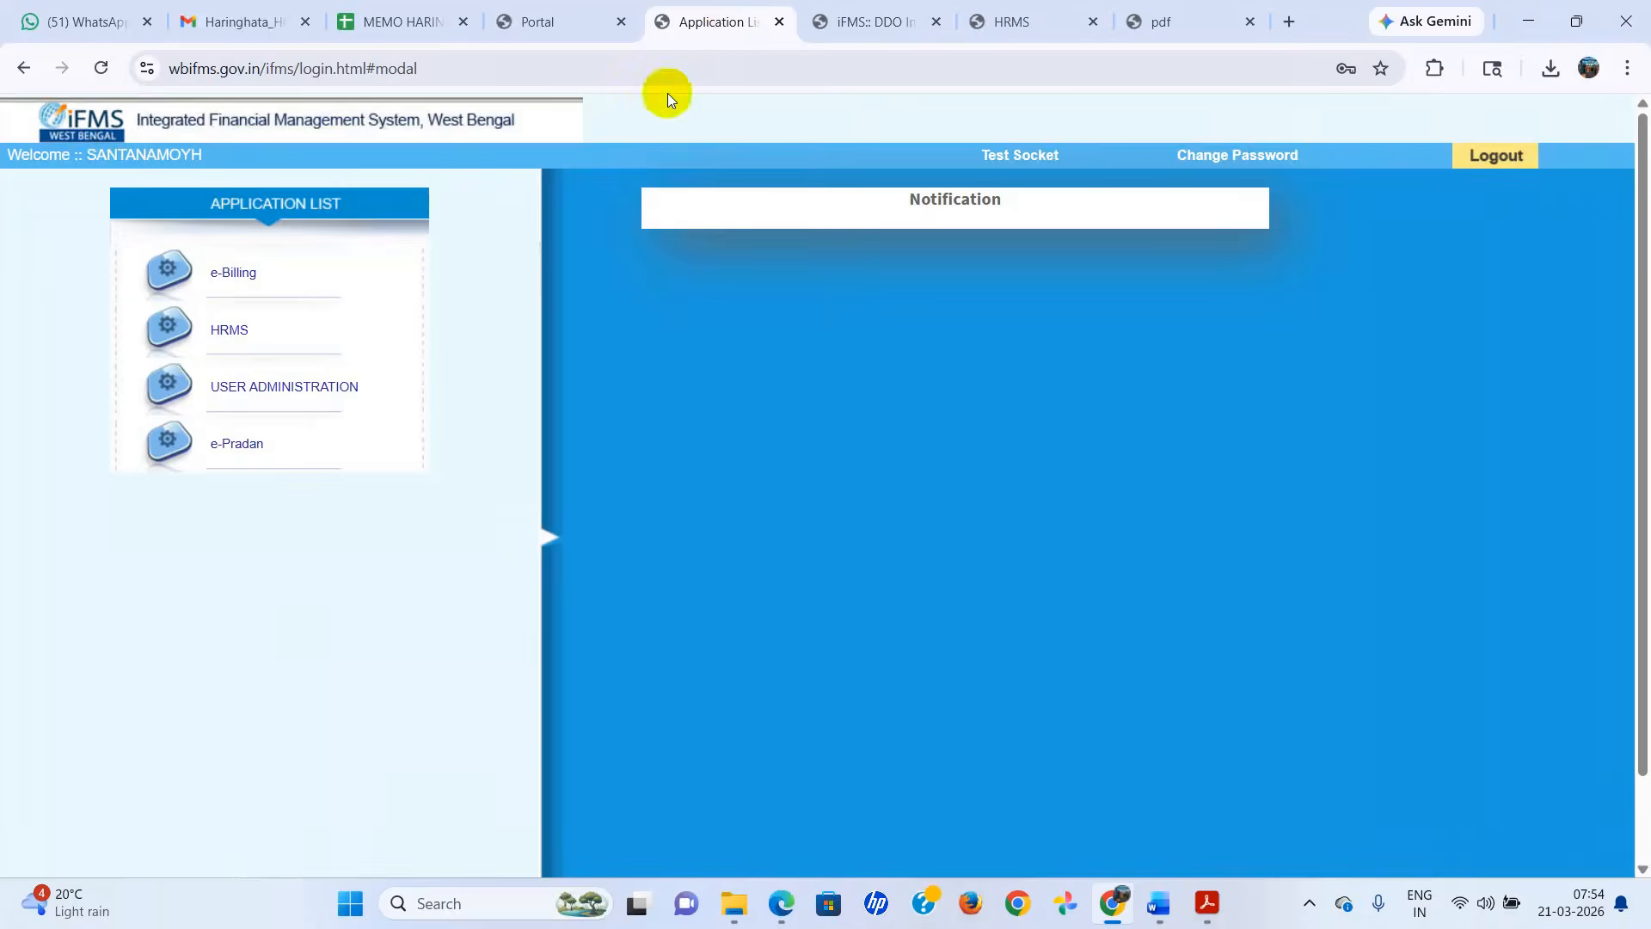
left_click(229, 337)
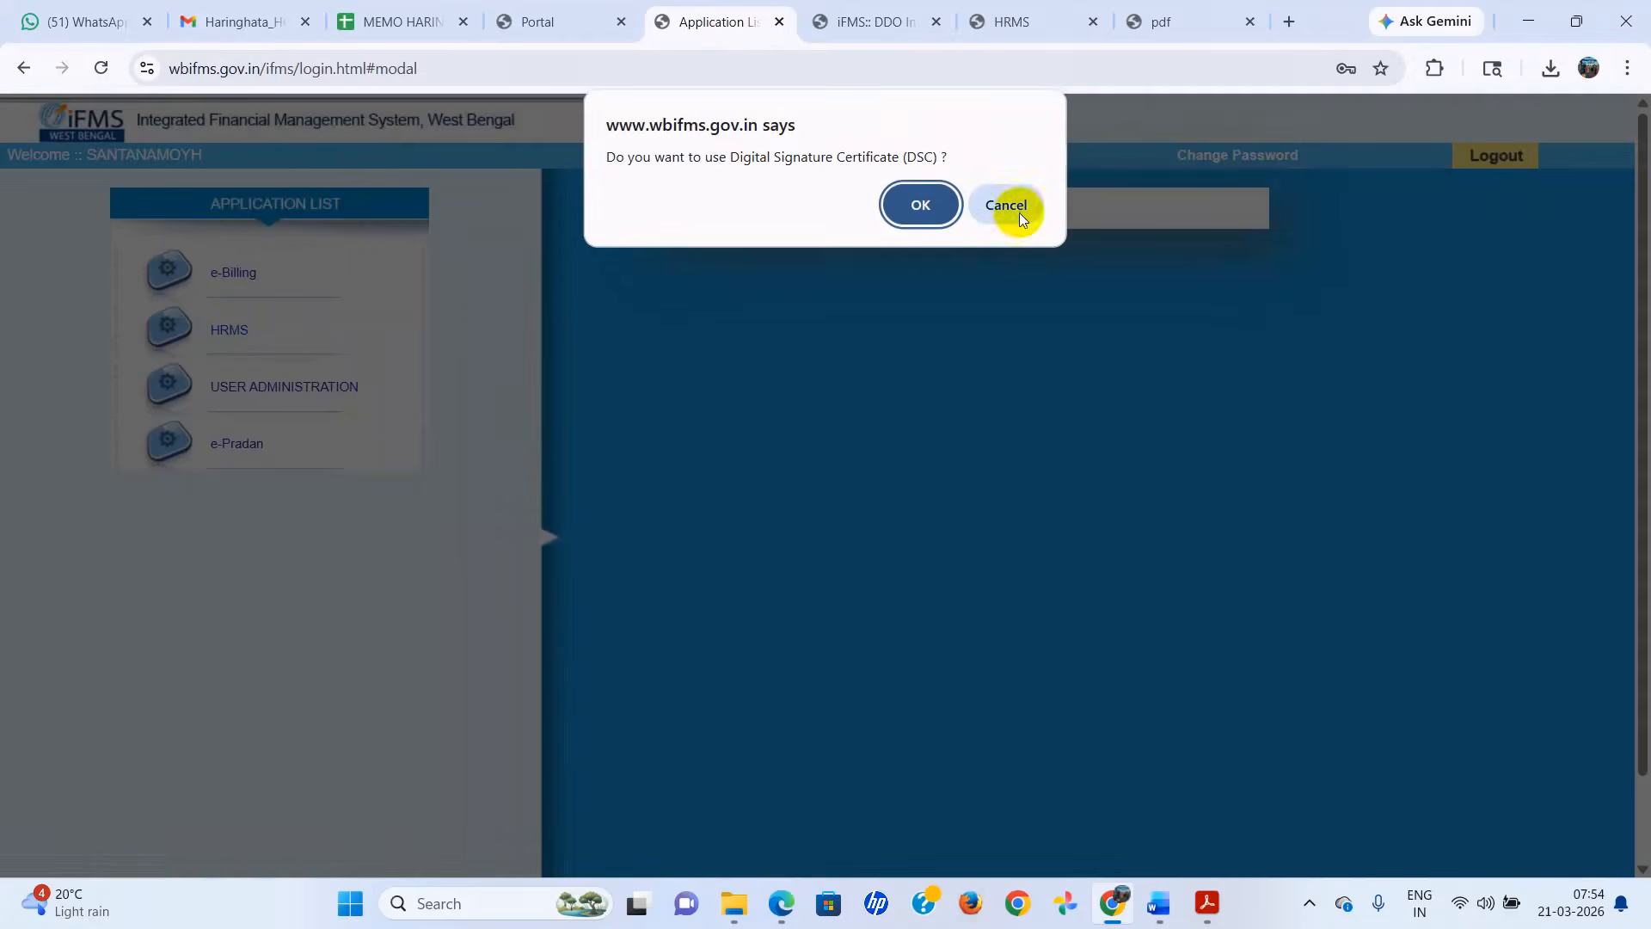
left_click(1019, 211)
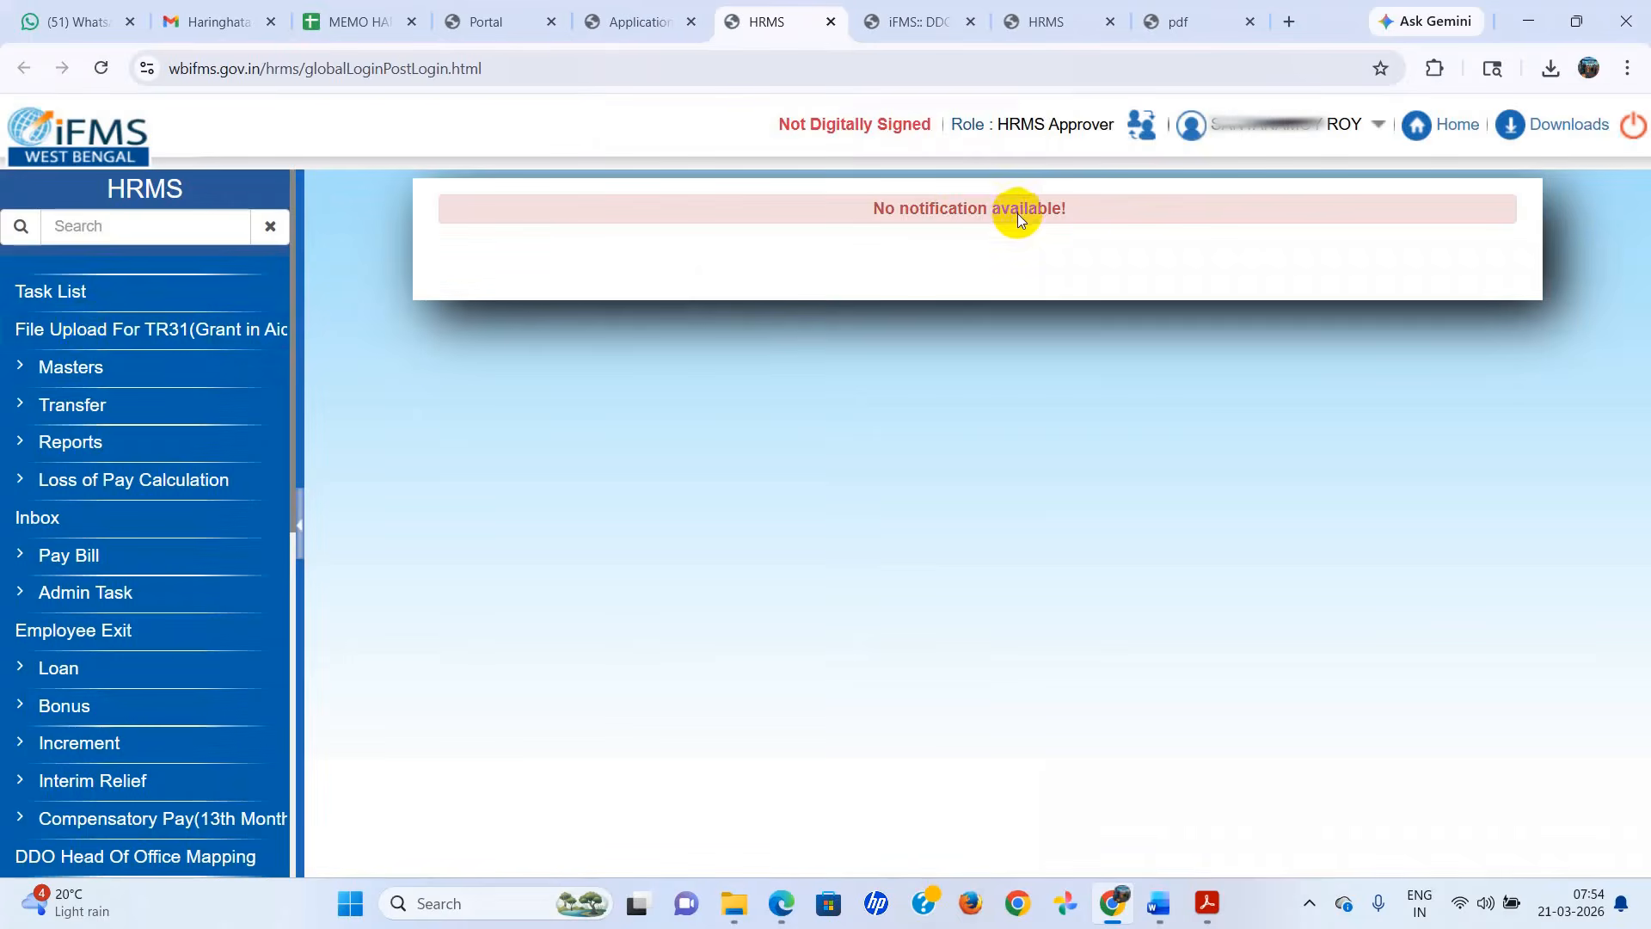
left_click(60, 291)
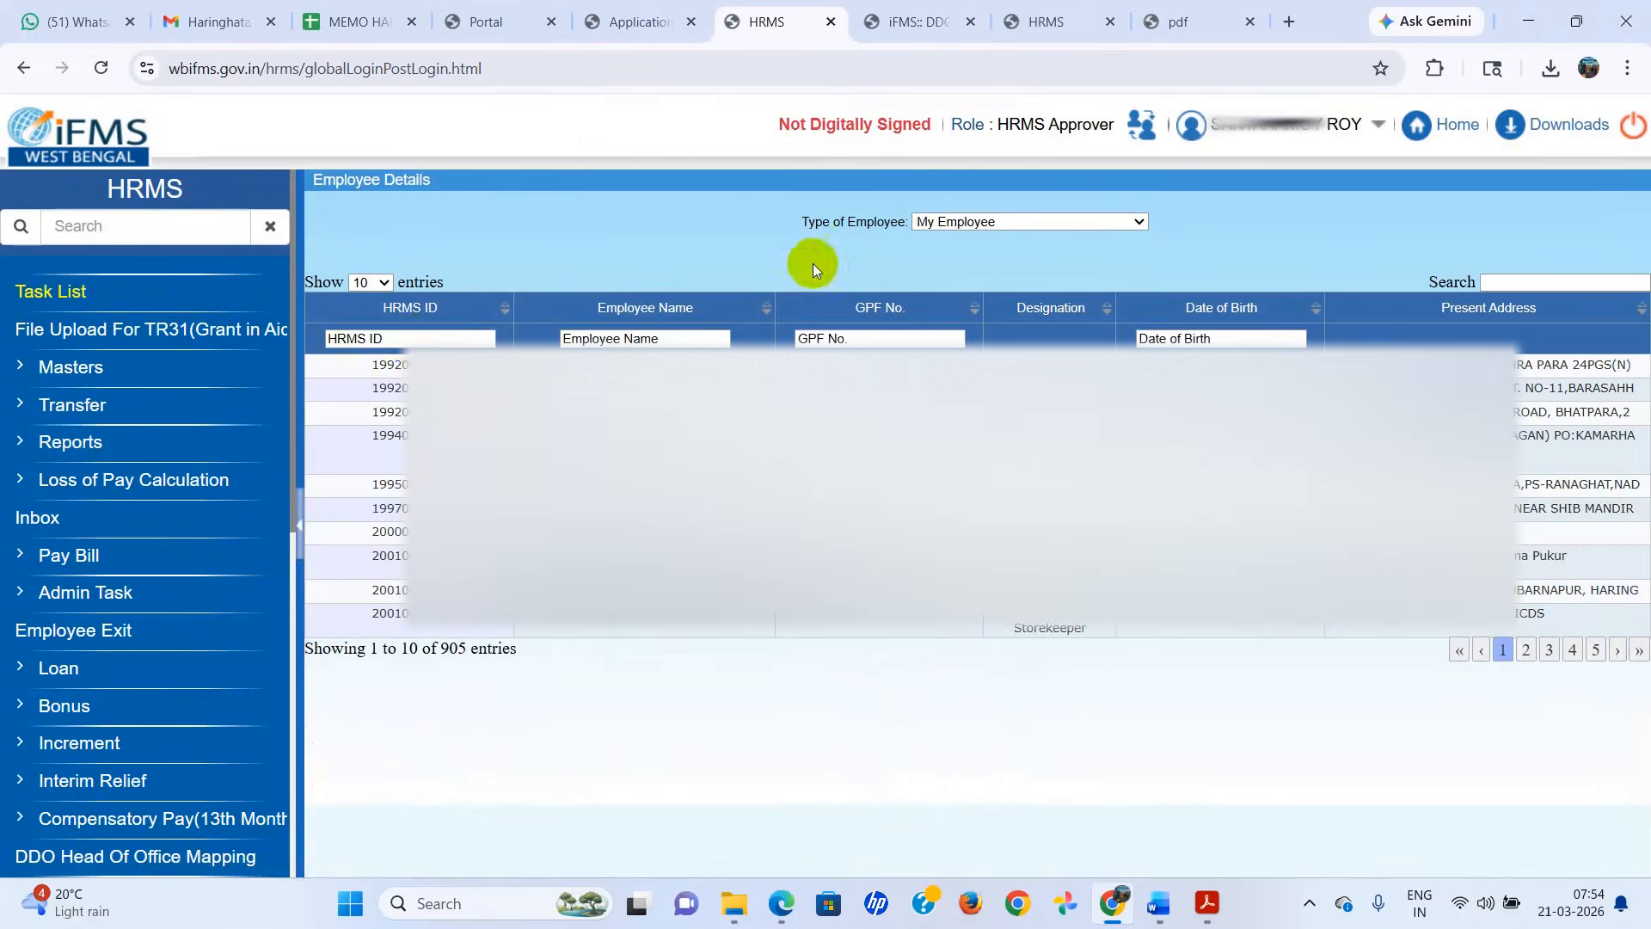
Filter the employee list by the transferred employee's HRMS ID, review that employee's details and check the request inbox.
left_click(411, 338)
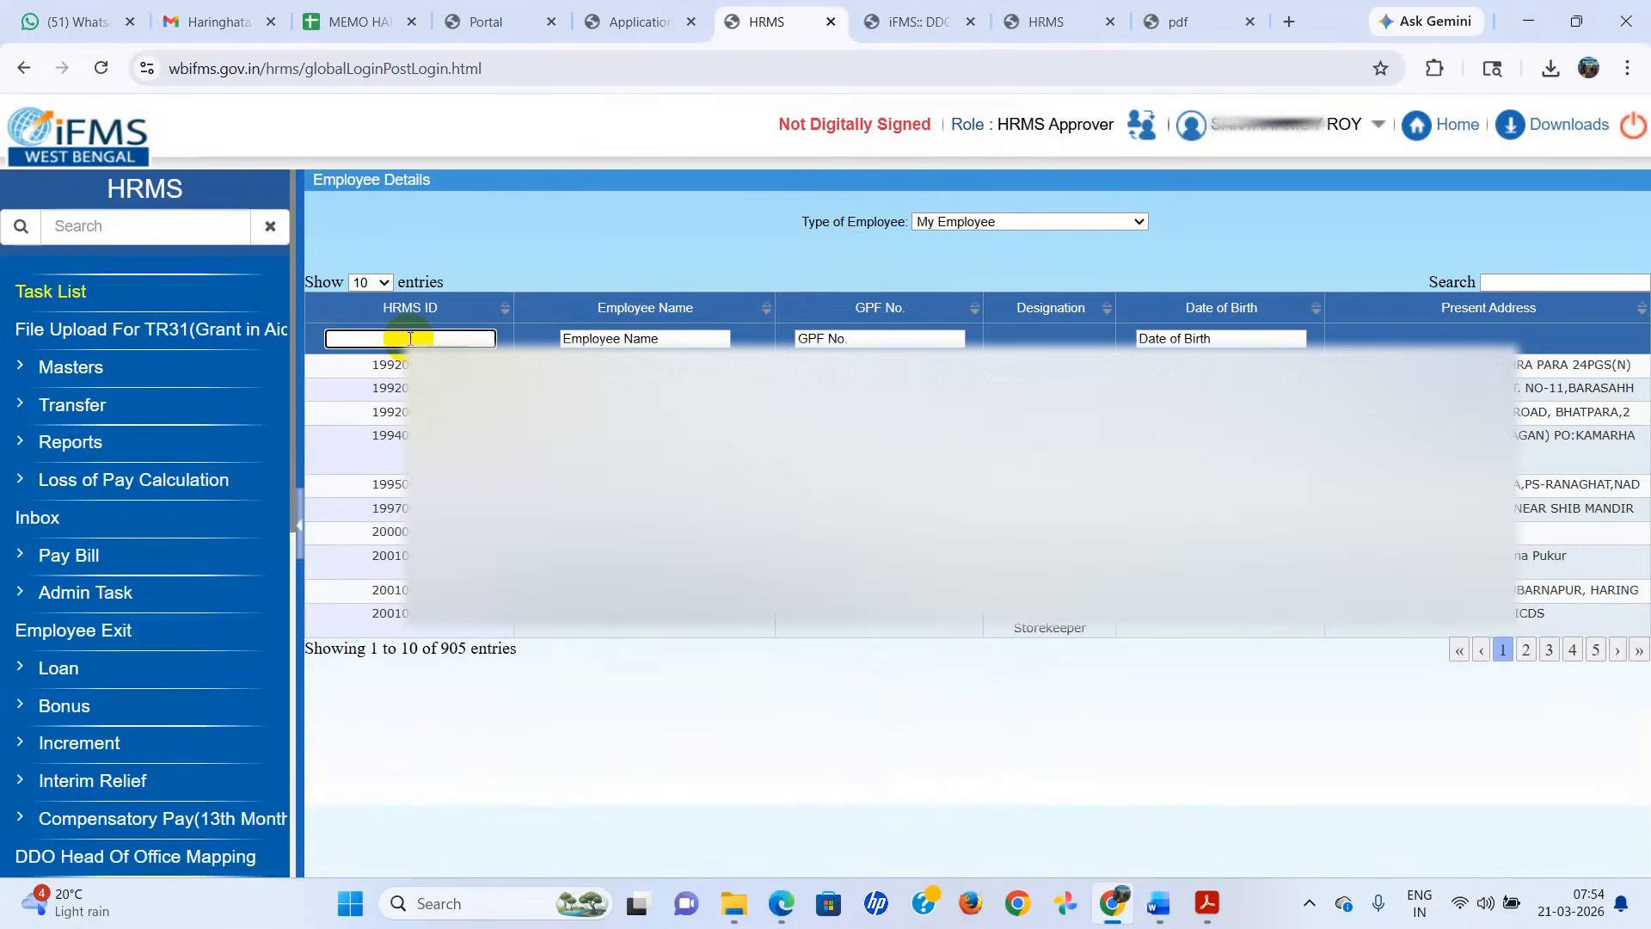
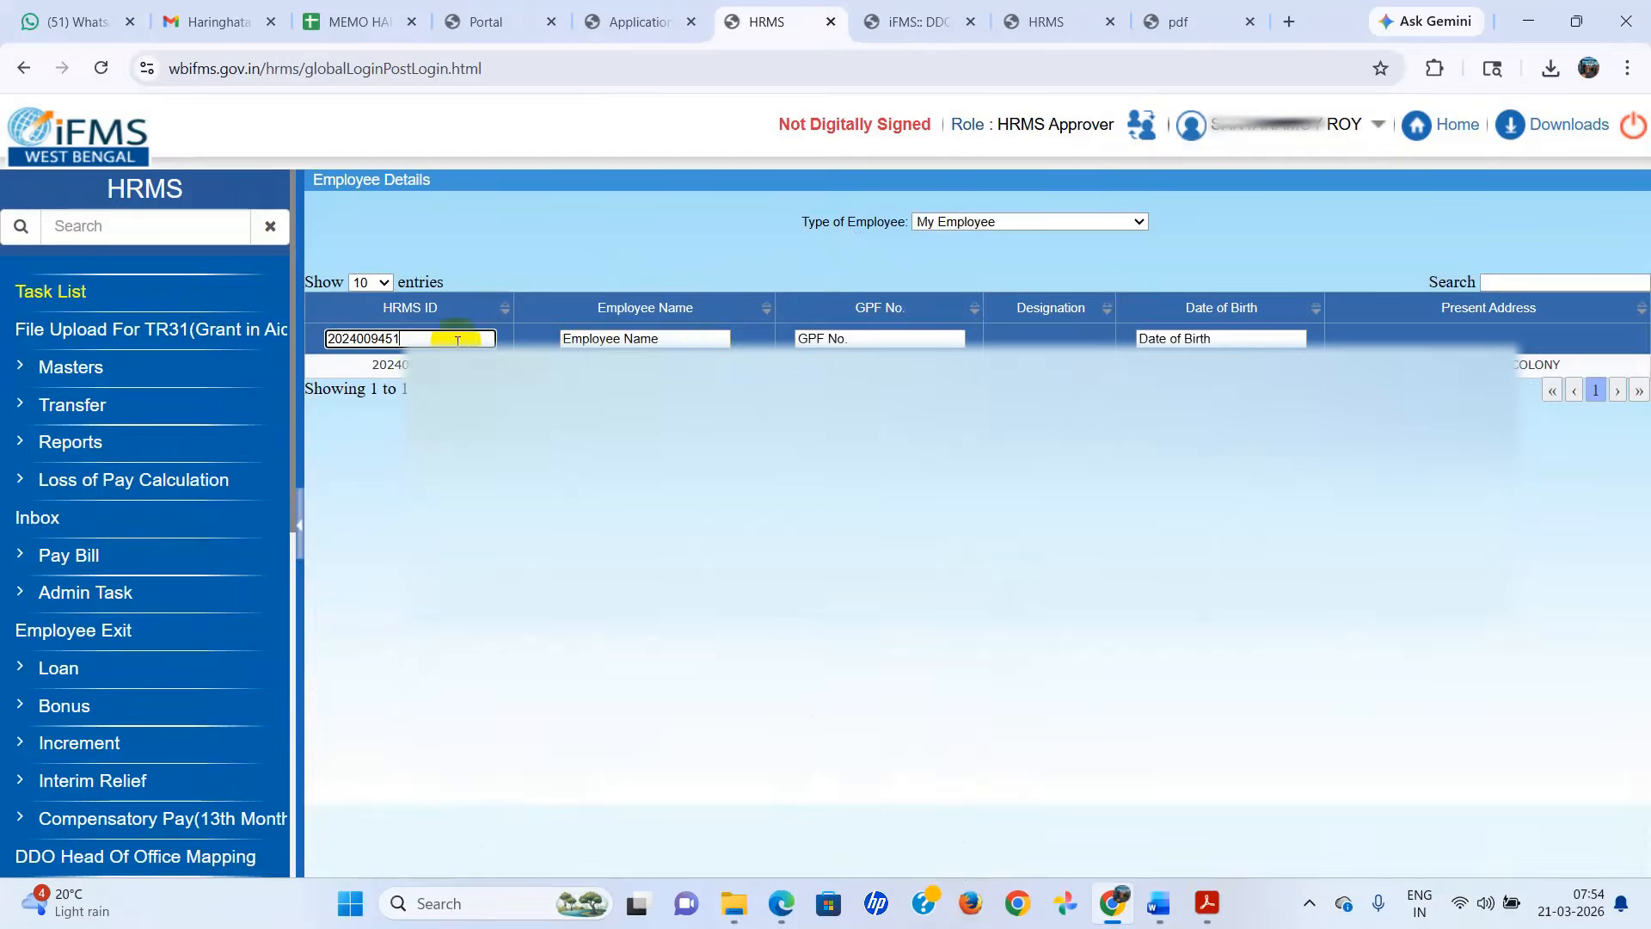
left_click(609, 364)
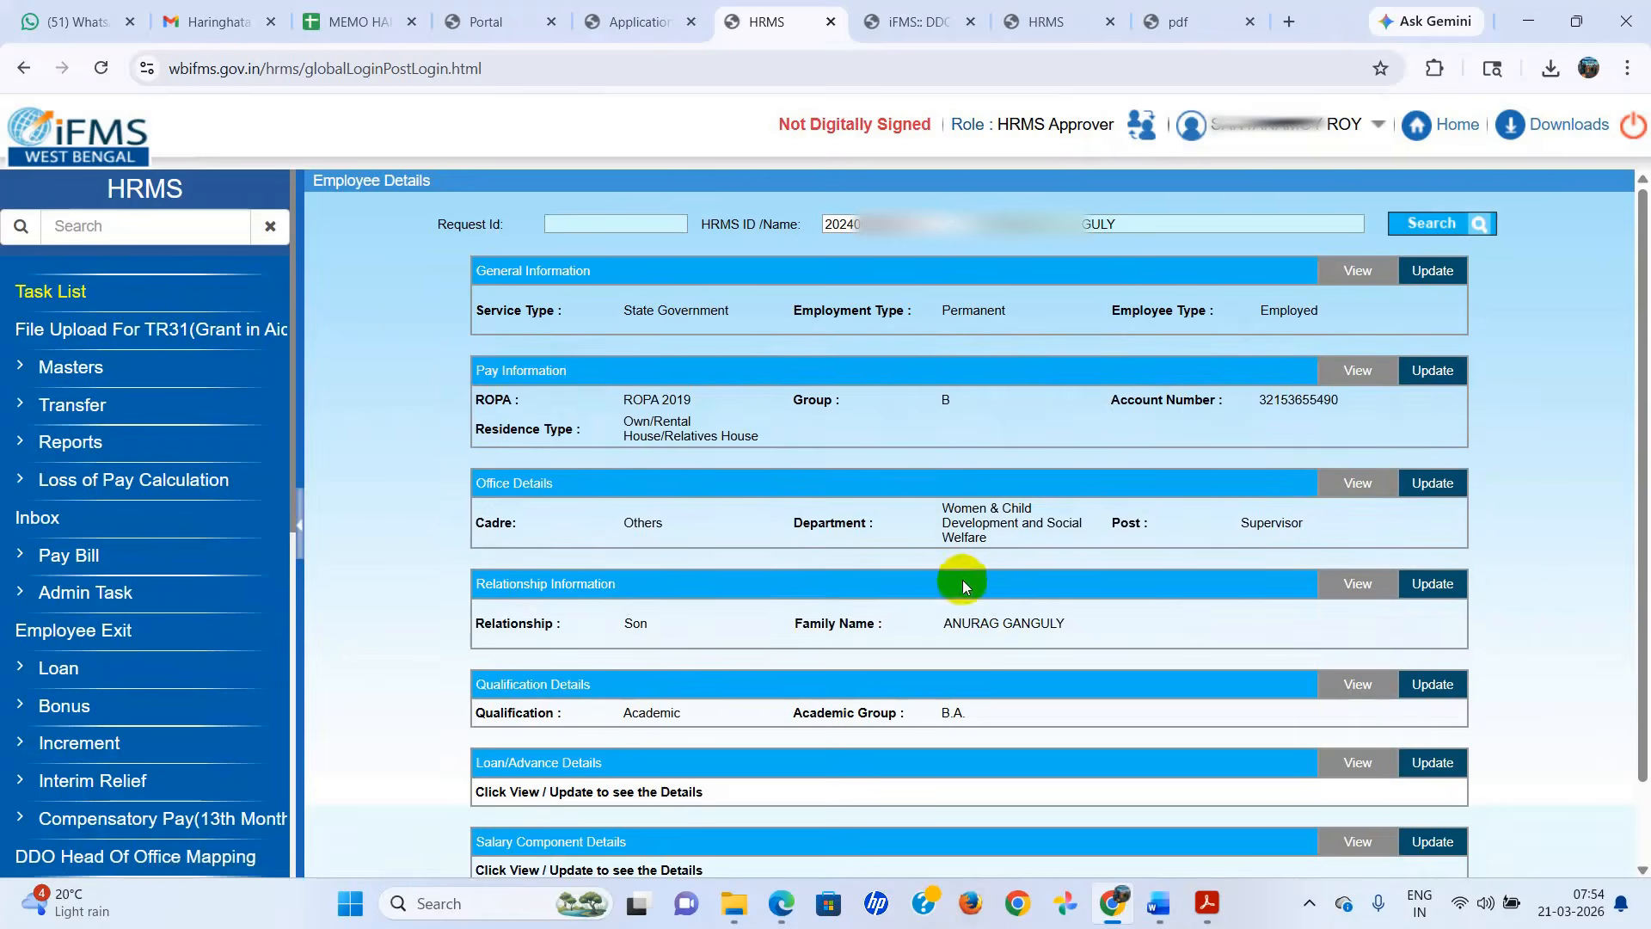
scroll(962, 579, "down", 1)
scroll(962, 580, "up", 1)
left_click(107, 533)
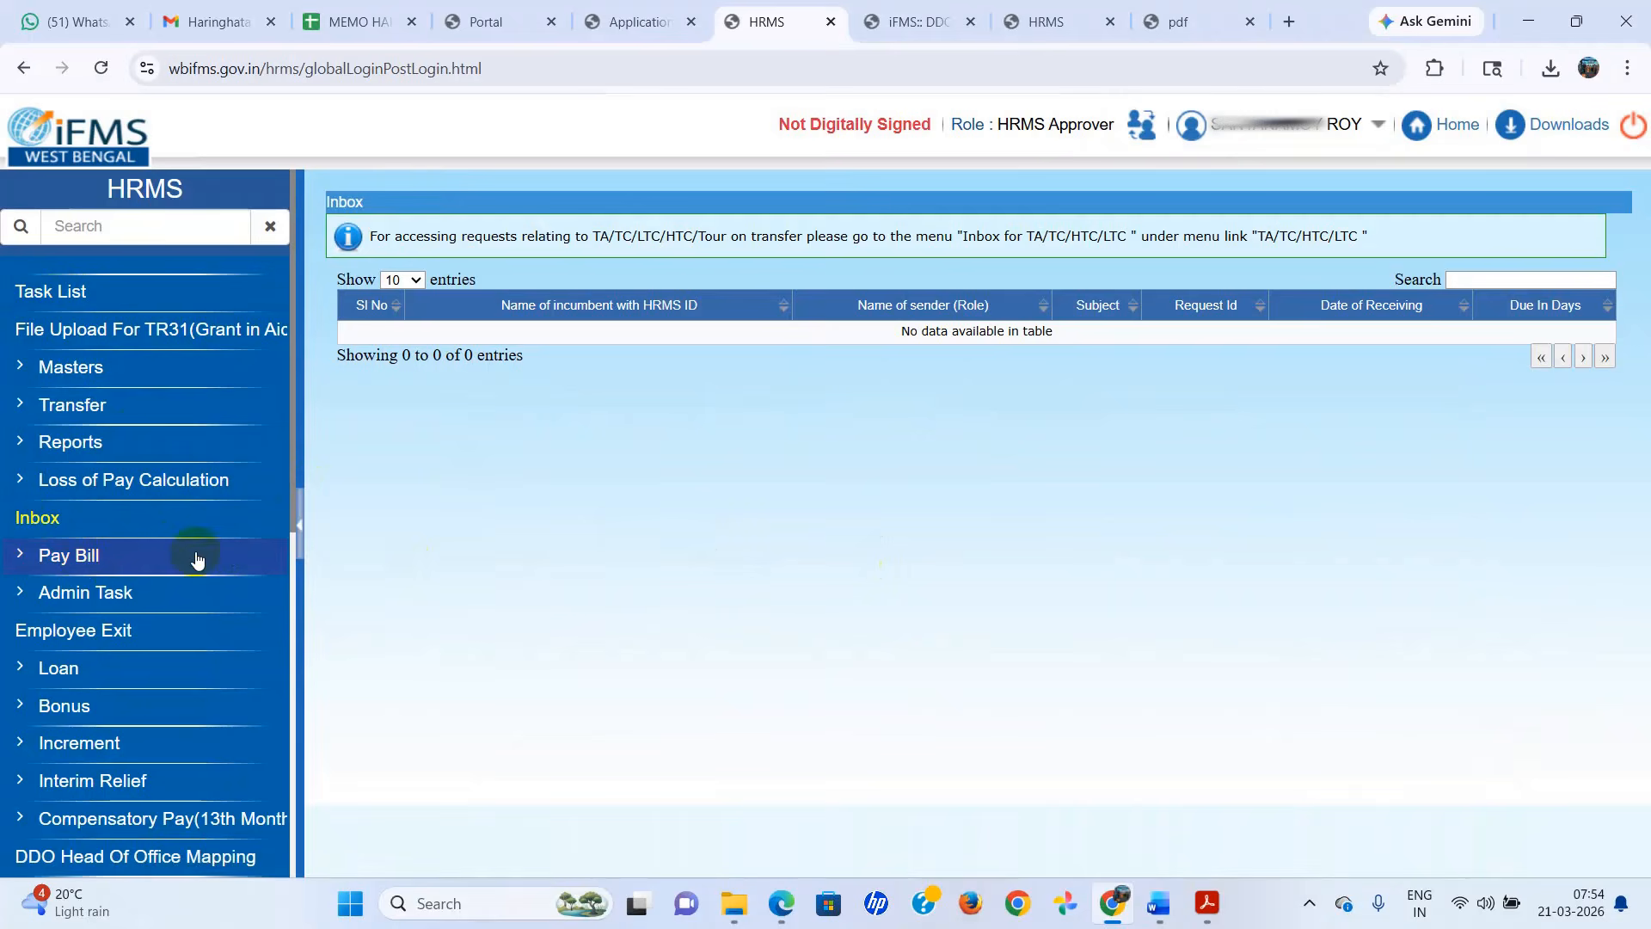
Start another HRMS session without the Digital Signature Certificate and open the Pay Bill Generation form.
left_click(637, 21)
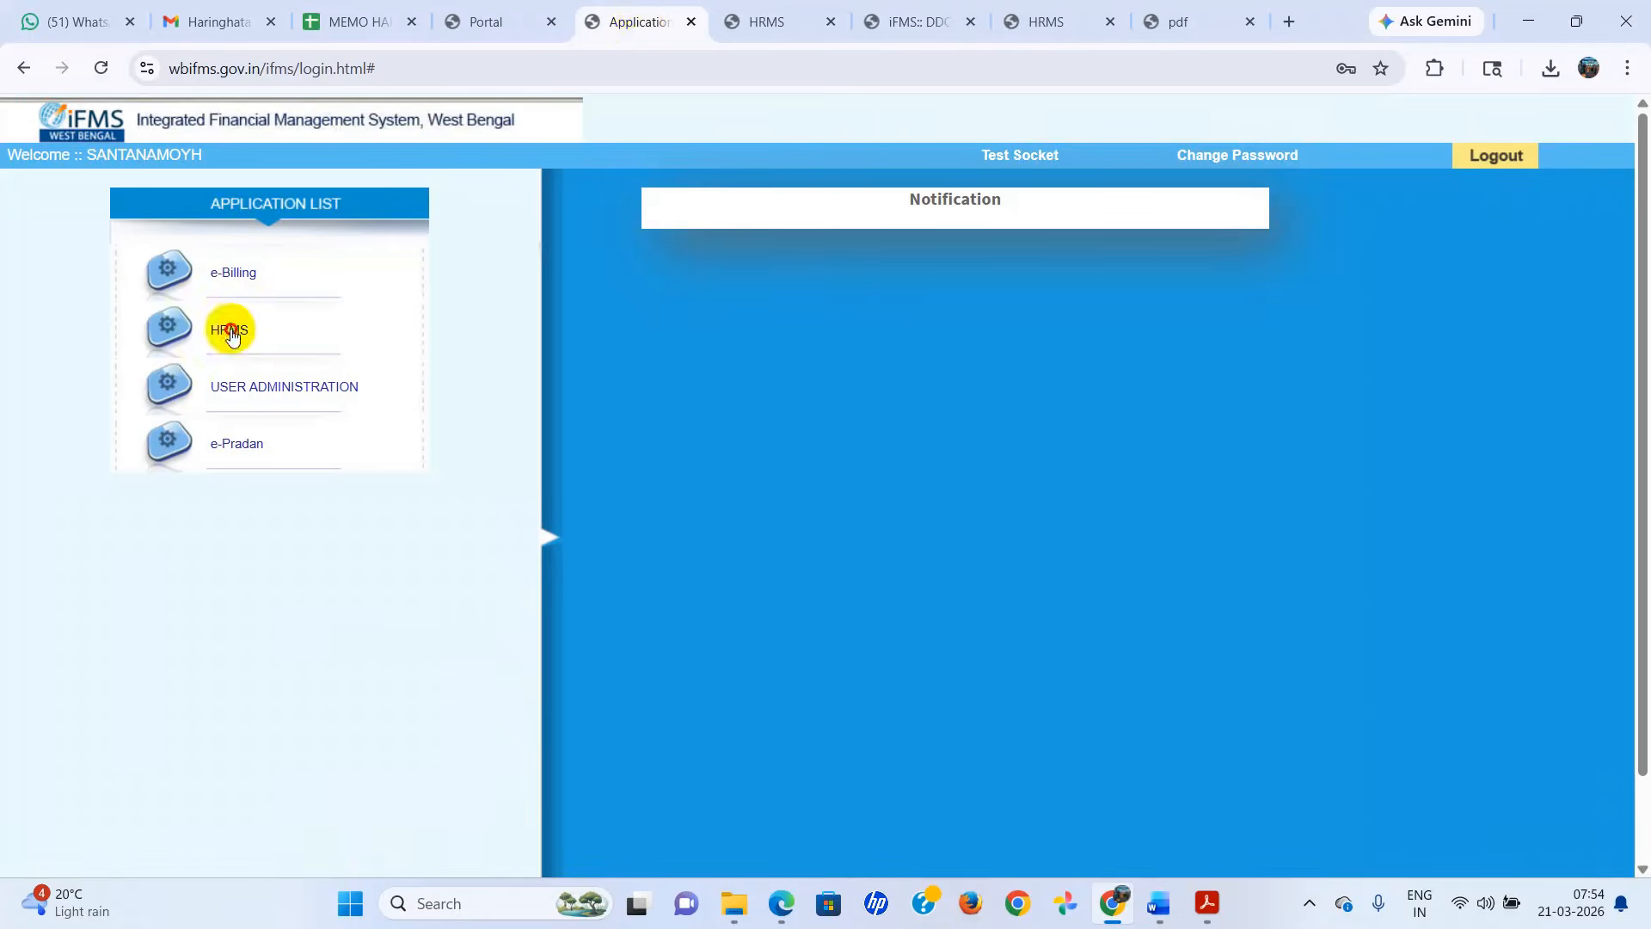
left_click(231, 334)
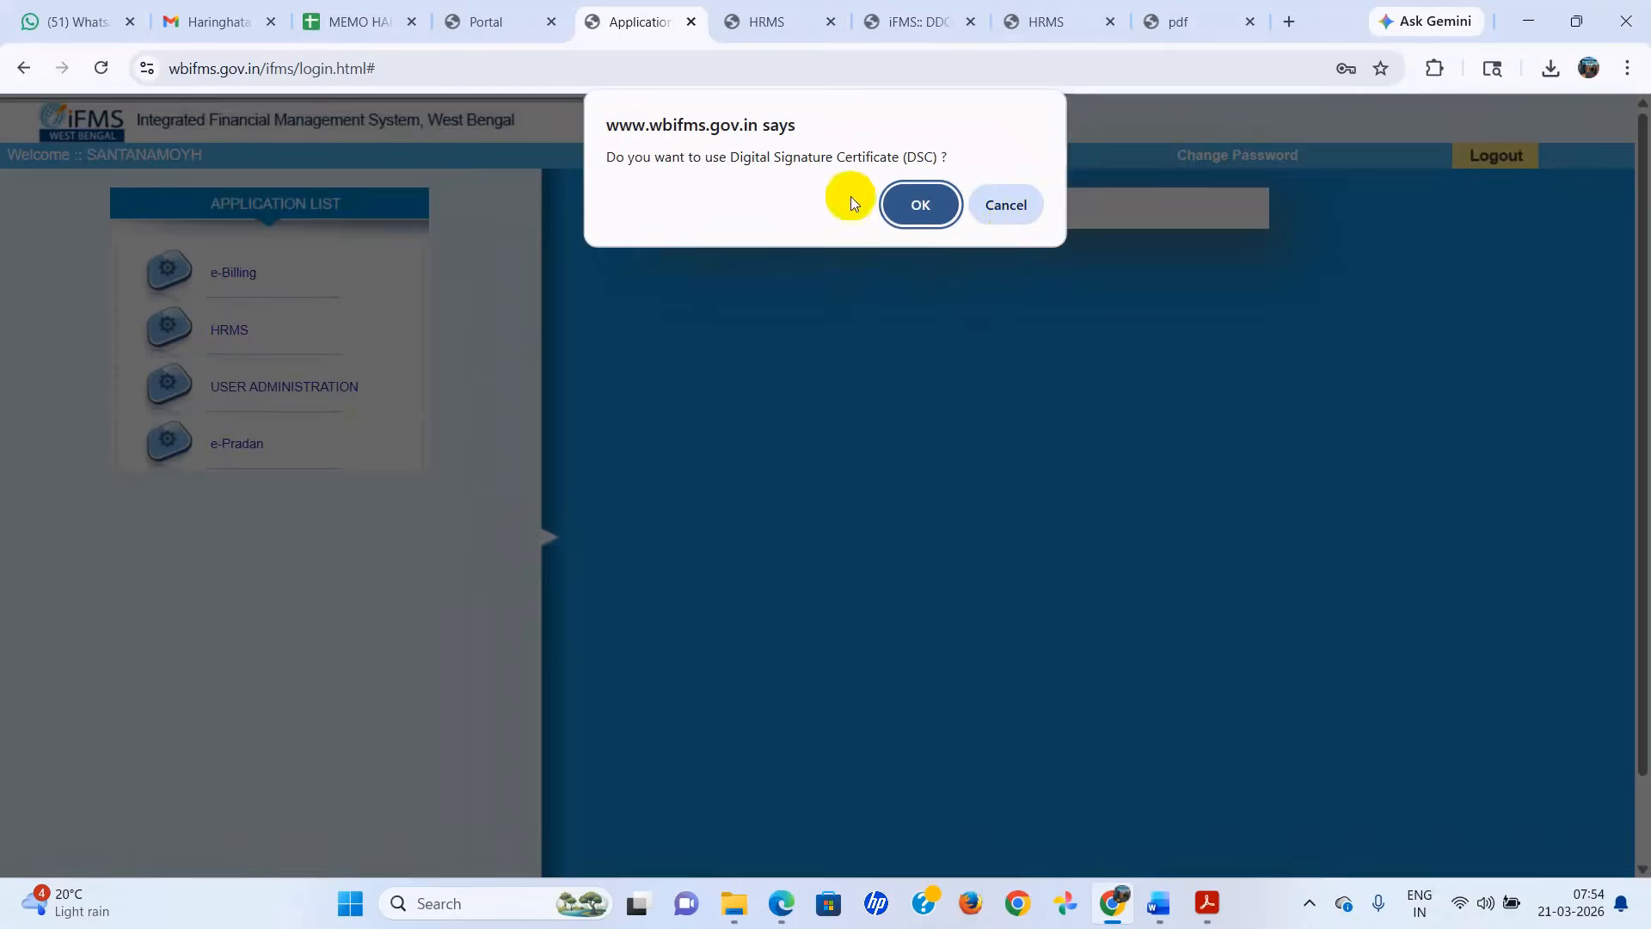
left_click(993, 207)
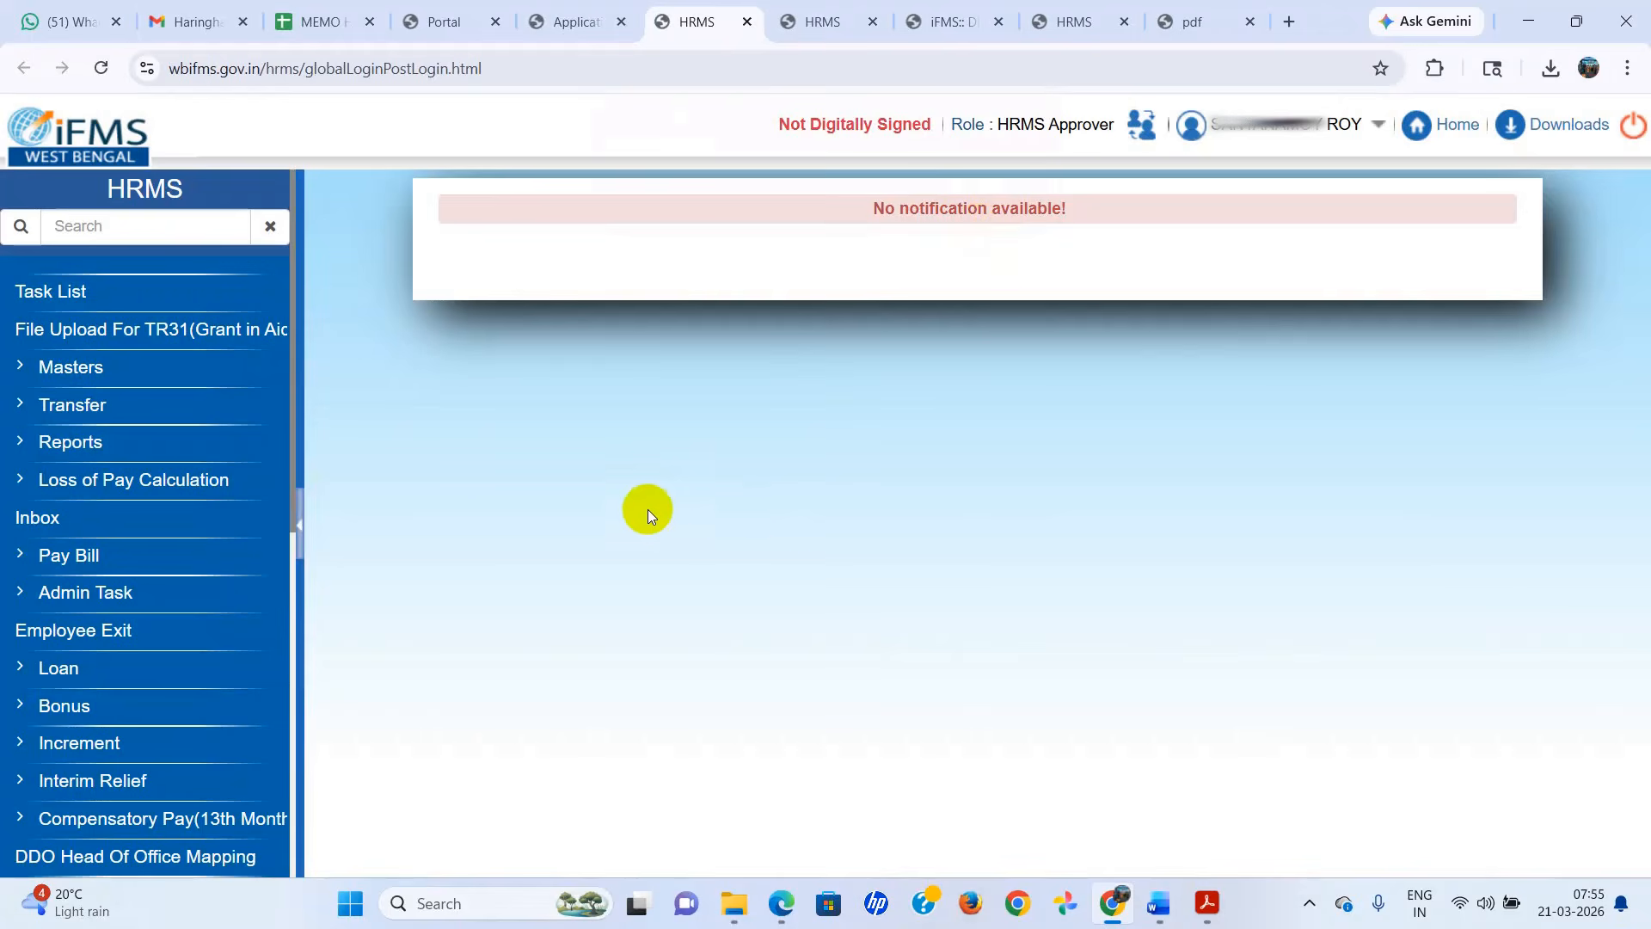
left_click(67, 561)
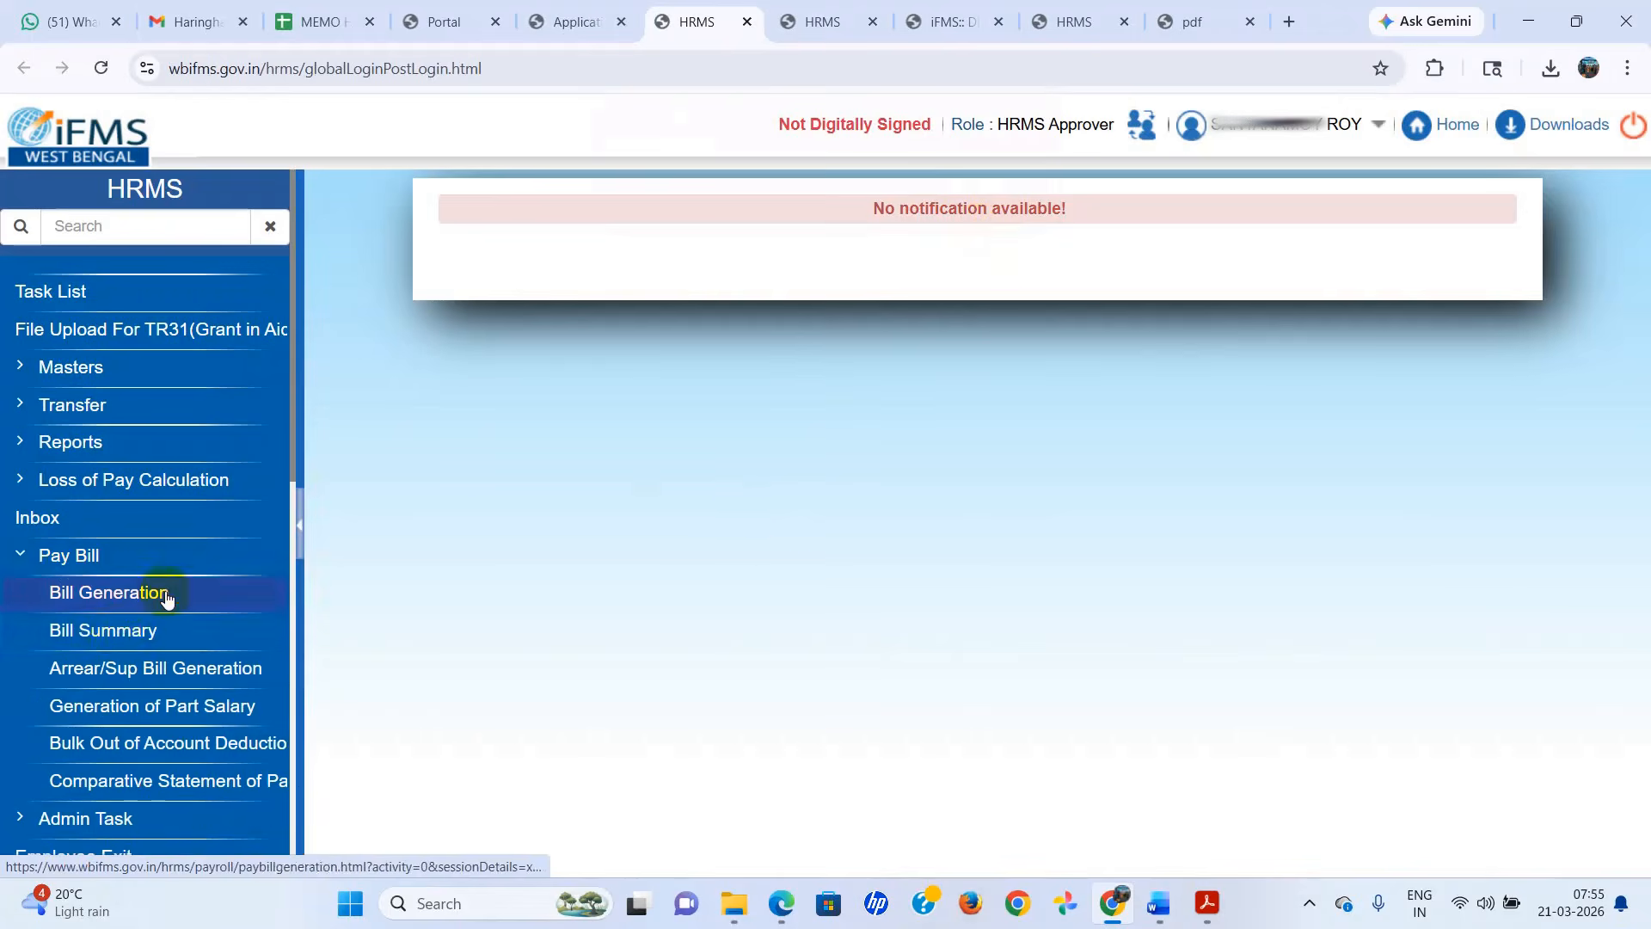
left_click(134, 595)
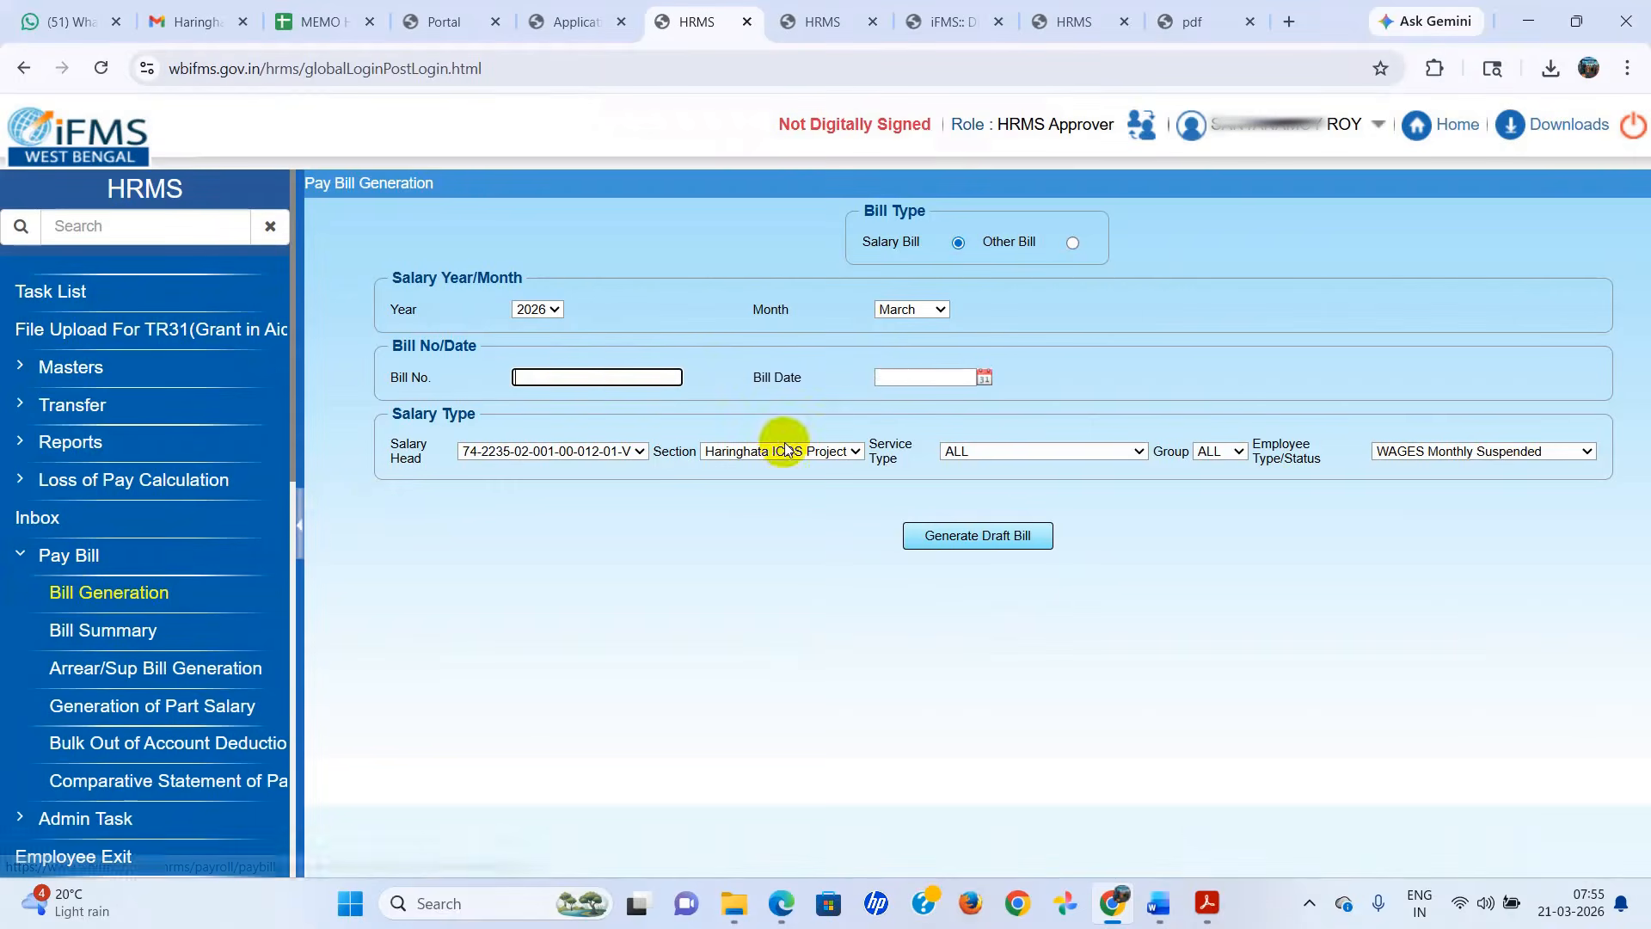
Enter 2/2026-2027 as the salary bill number and set the bill date to 21/03/2026.
type("2")
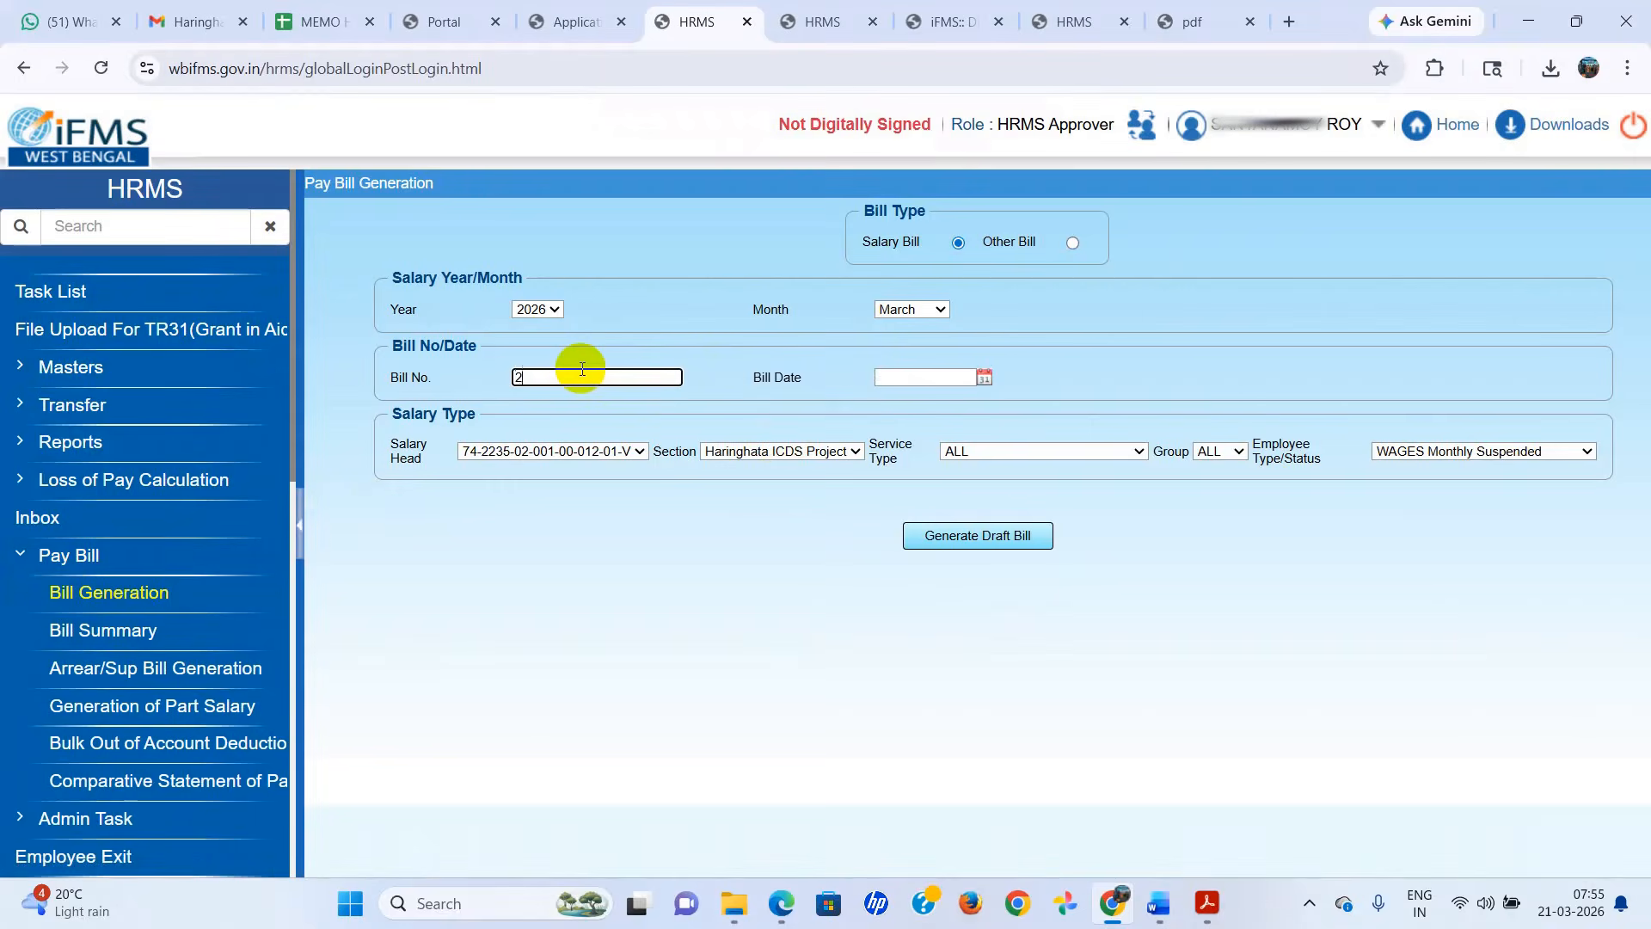
type("/2026-2027")
left_click(983, 377)
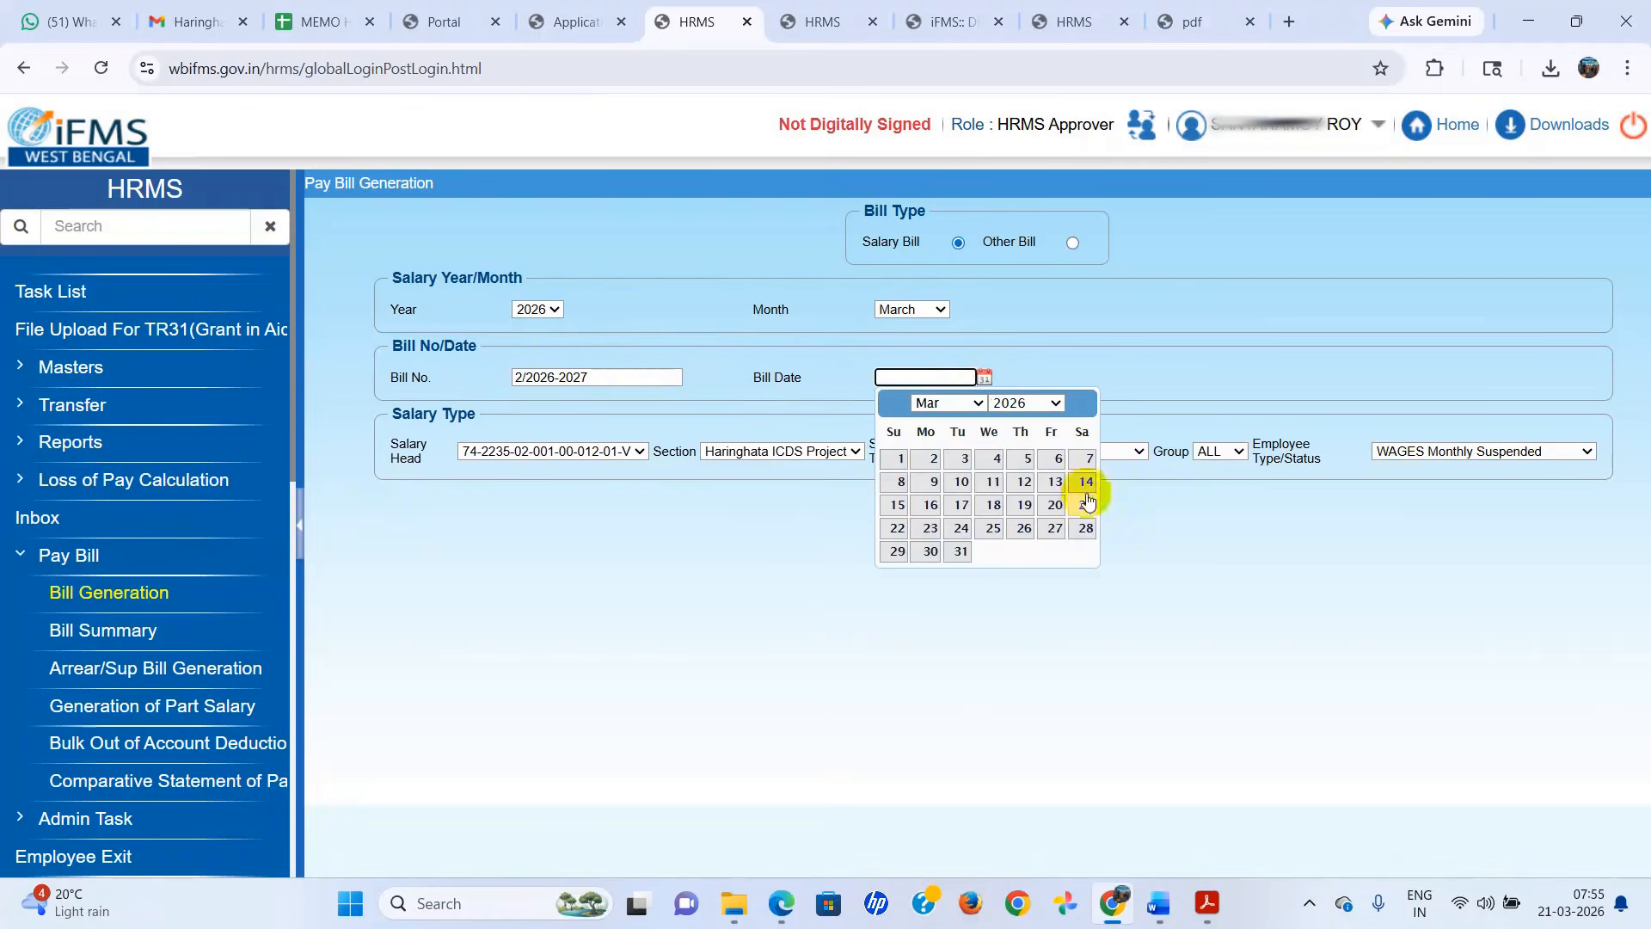
left_click(1085, 506)
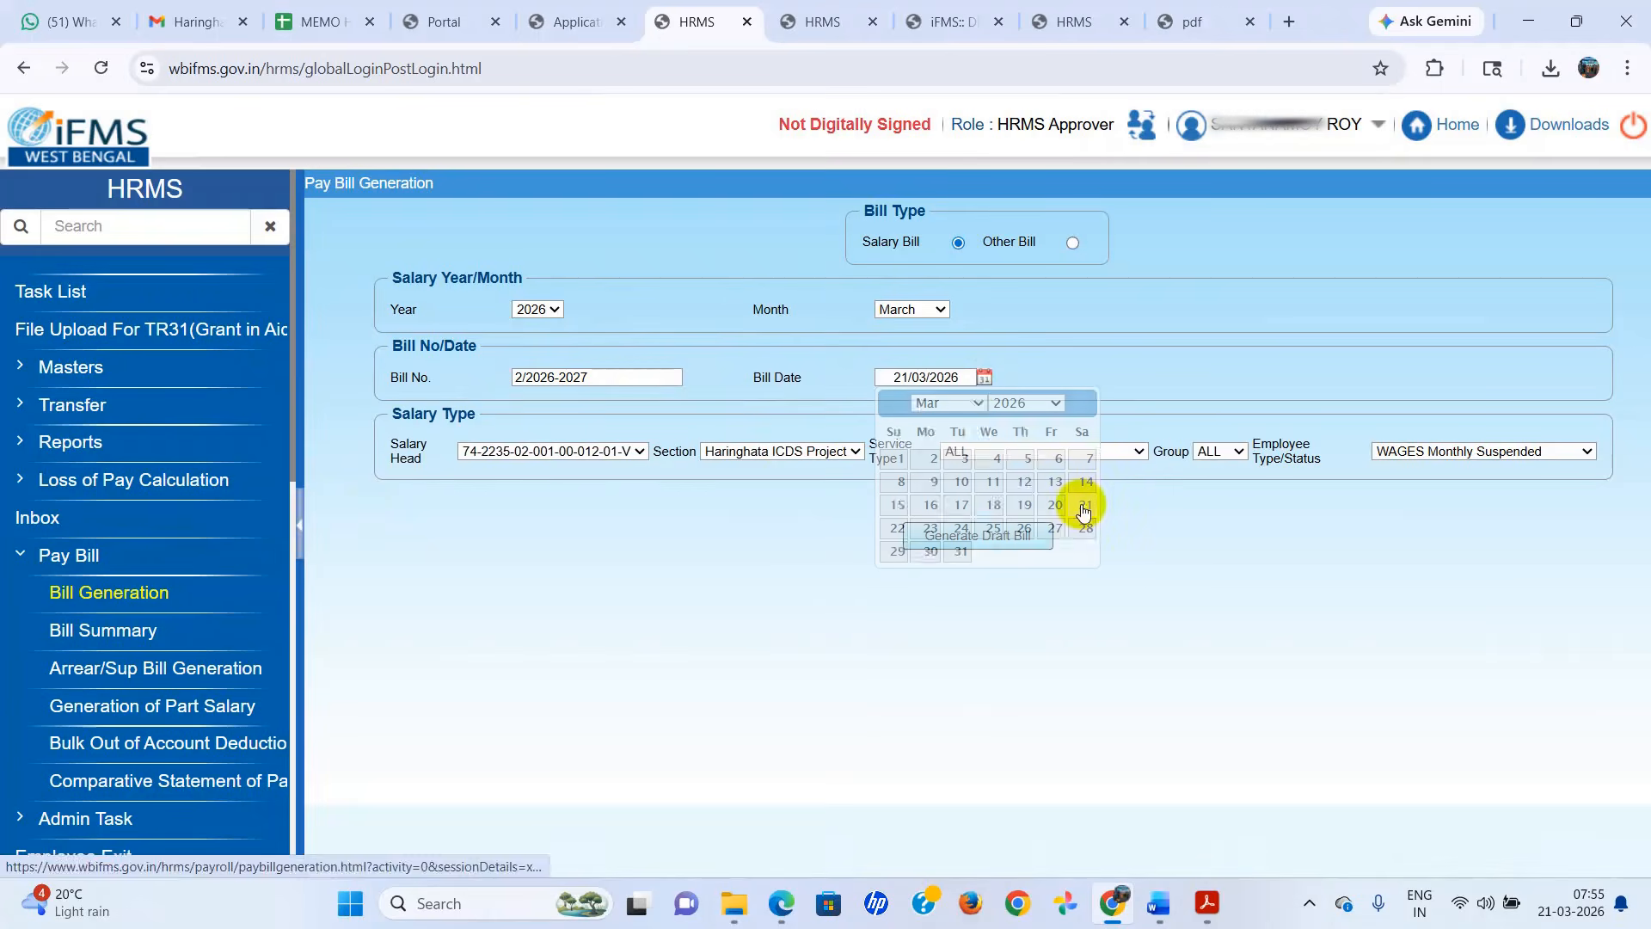
left_click(640, 451)
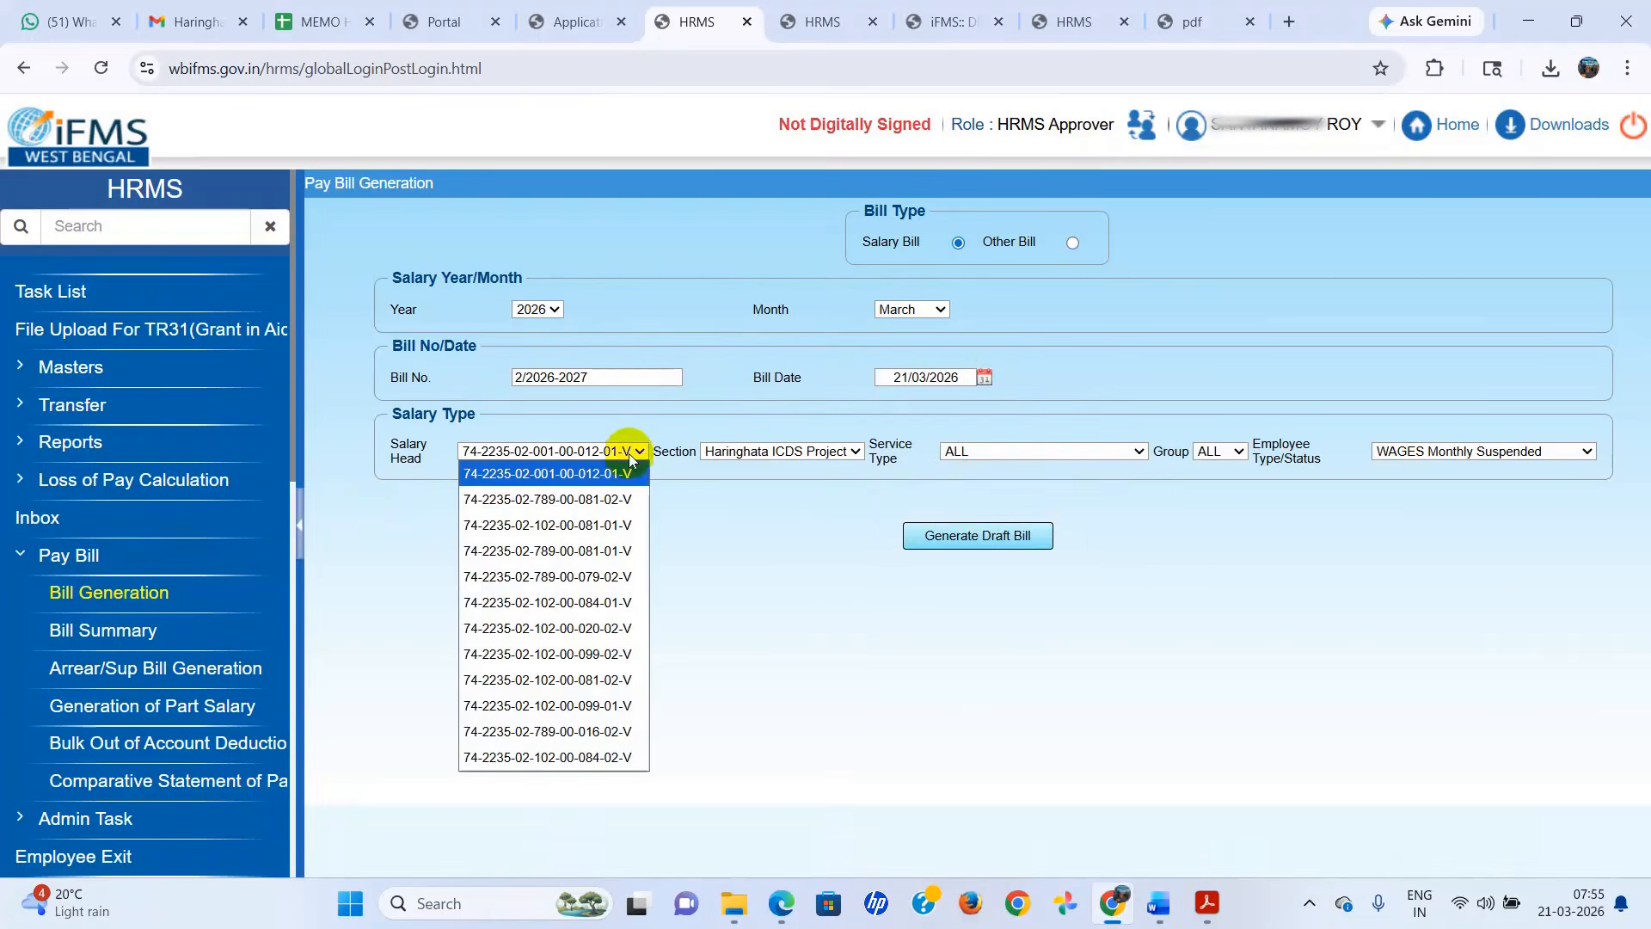
left_click(599, 474)
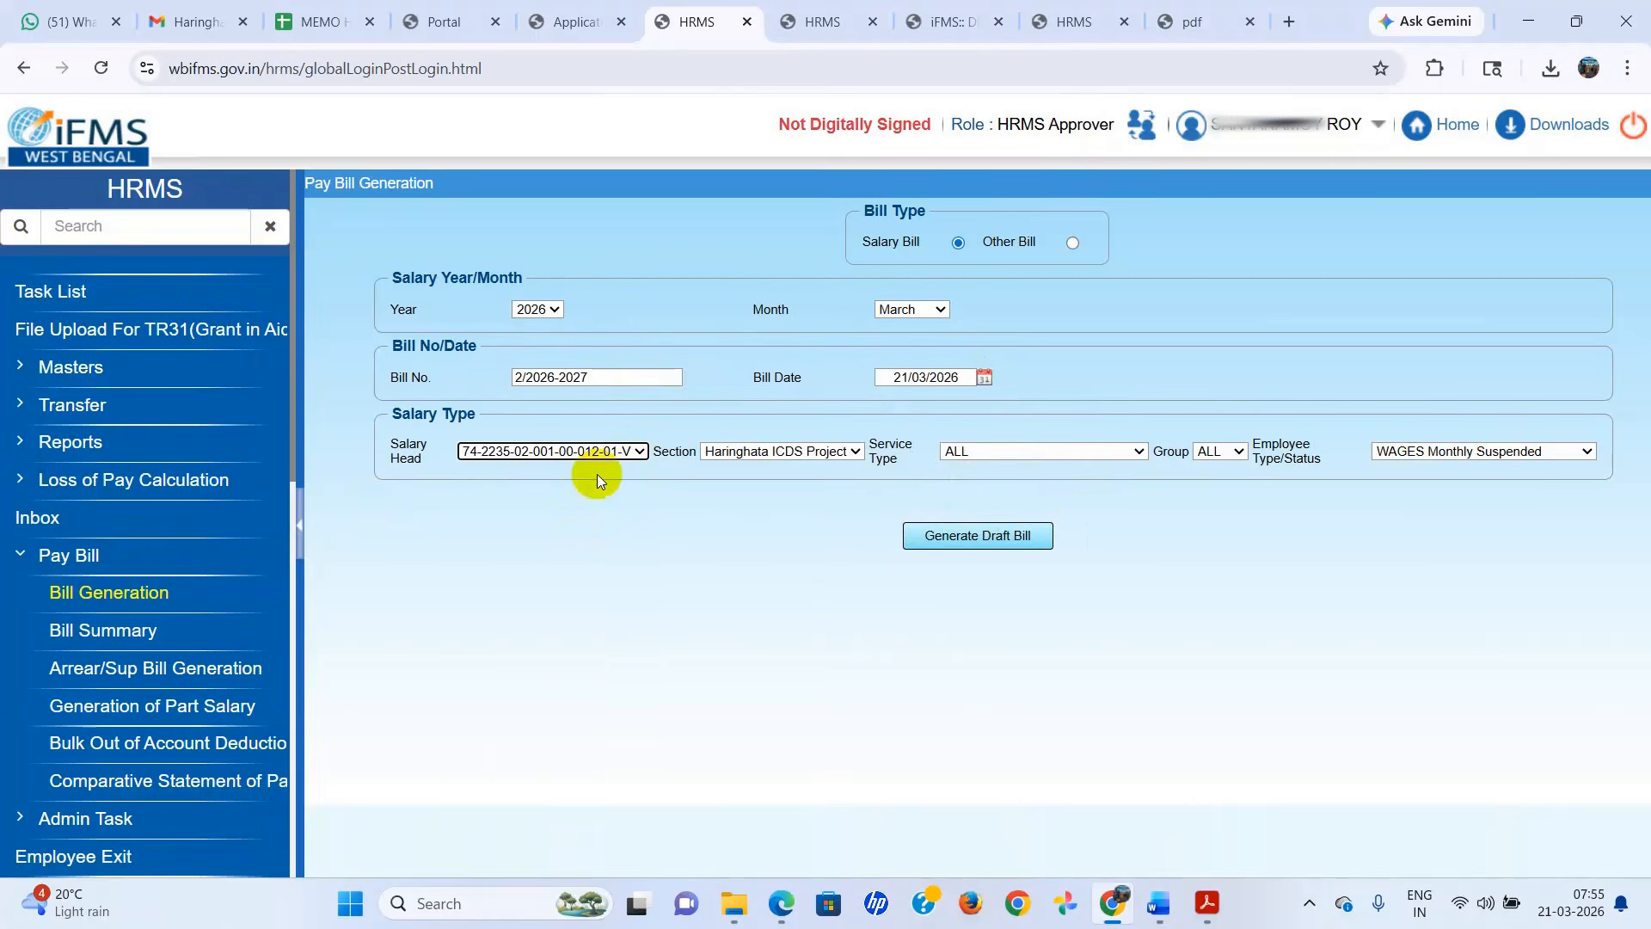
left_click(856, 452)
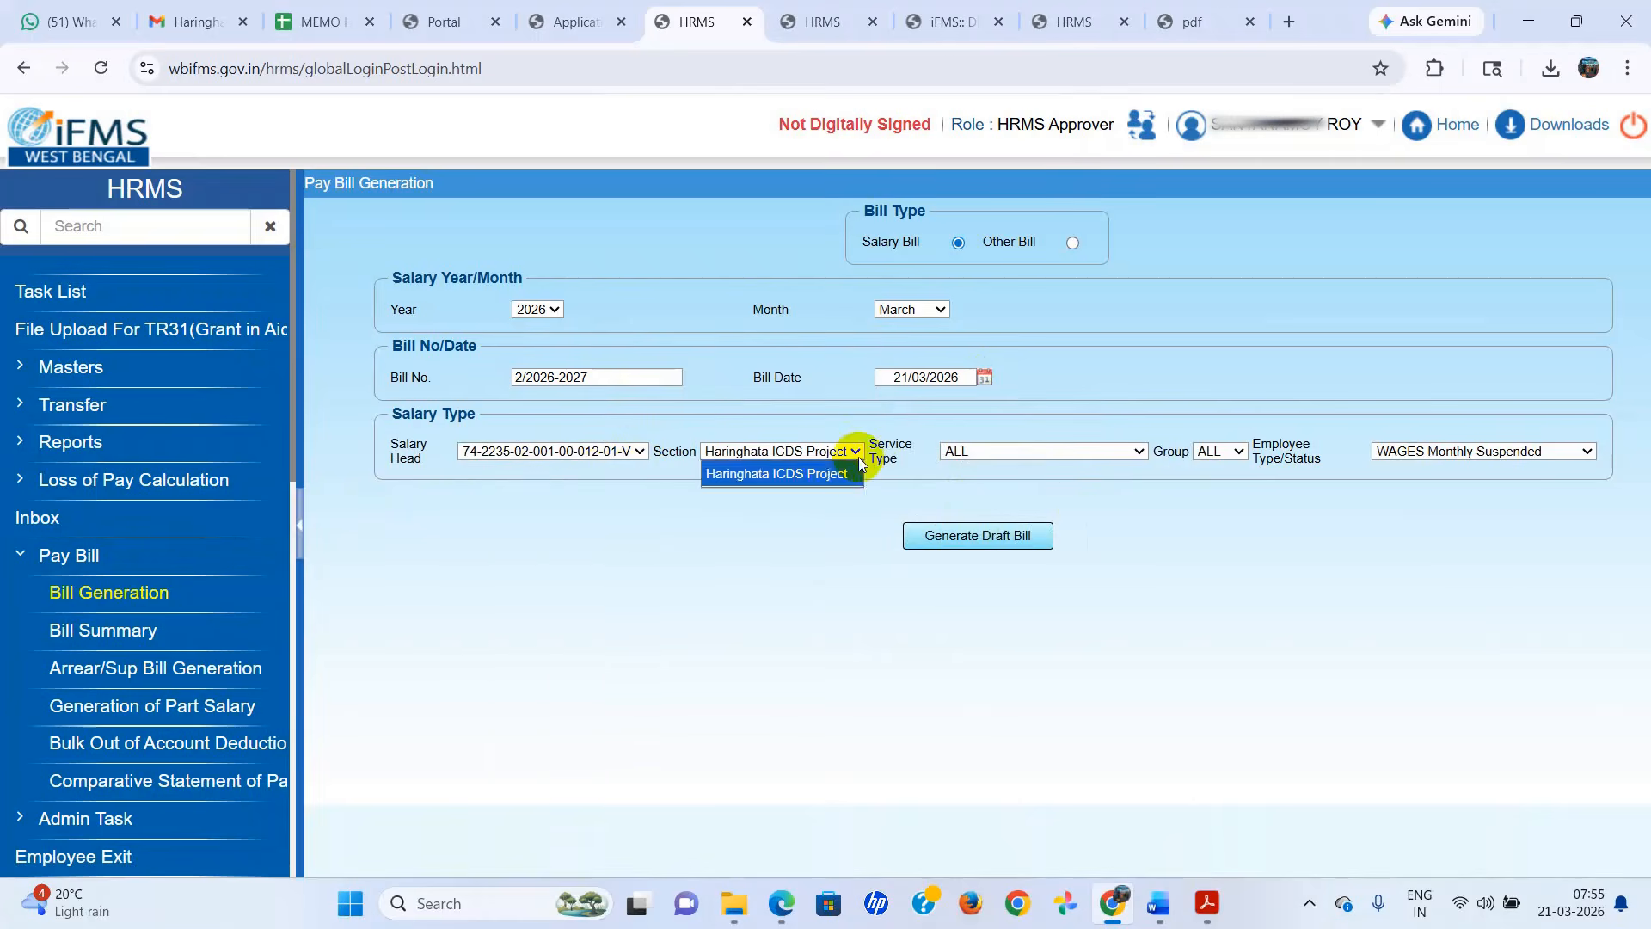
left_click(823, 473)
Set the service type to State Government and the employee status to Employed, and generate the draft bill.
left_click(1138, 452)
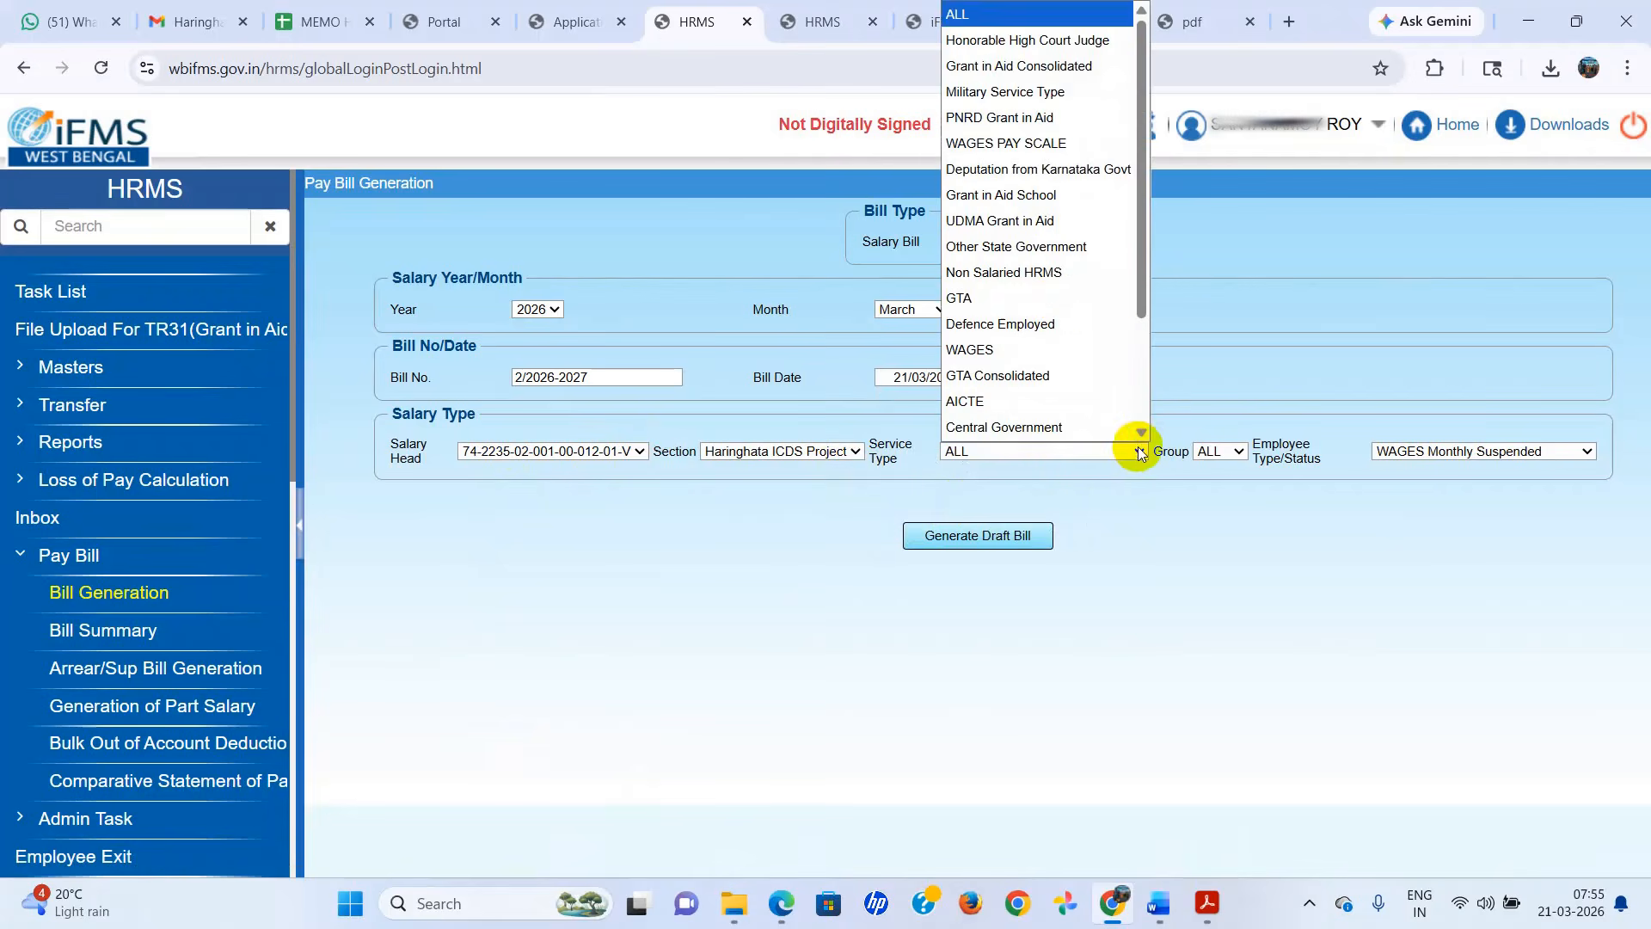
scroll(1055, 297, "down", 2)
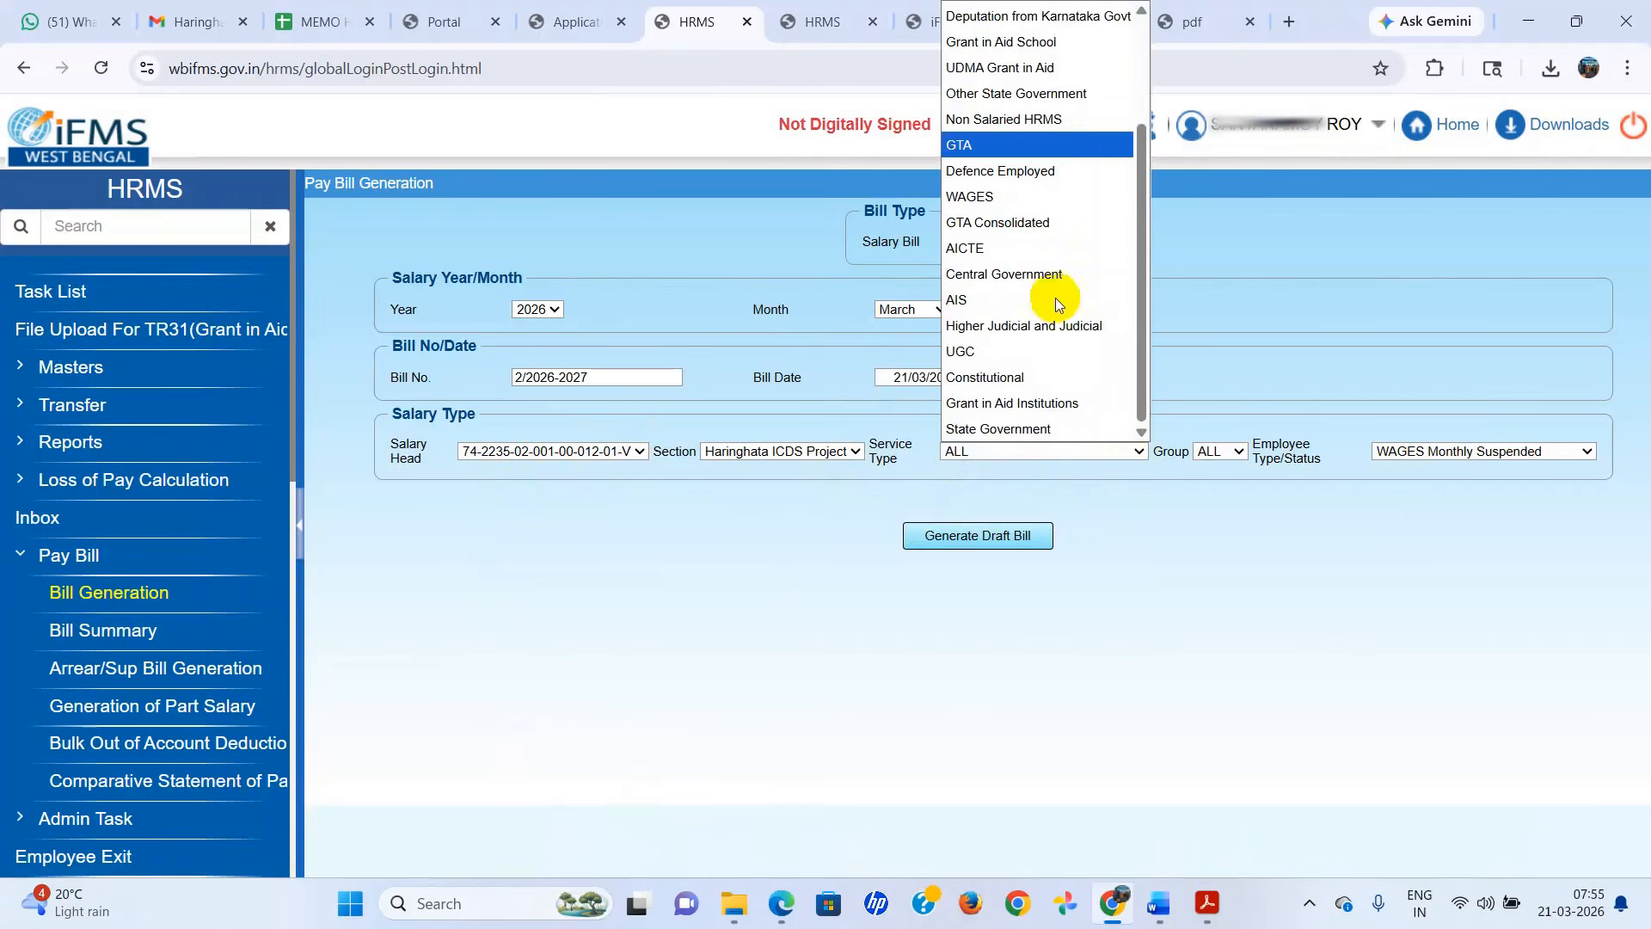
left_click(1012, 428)
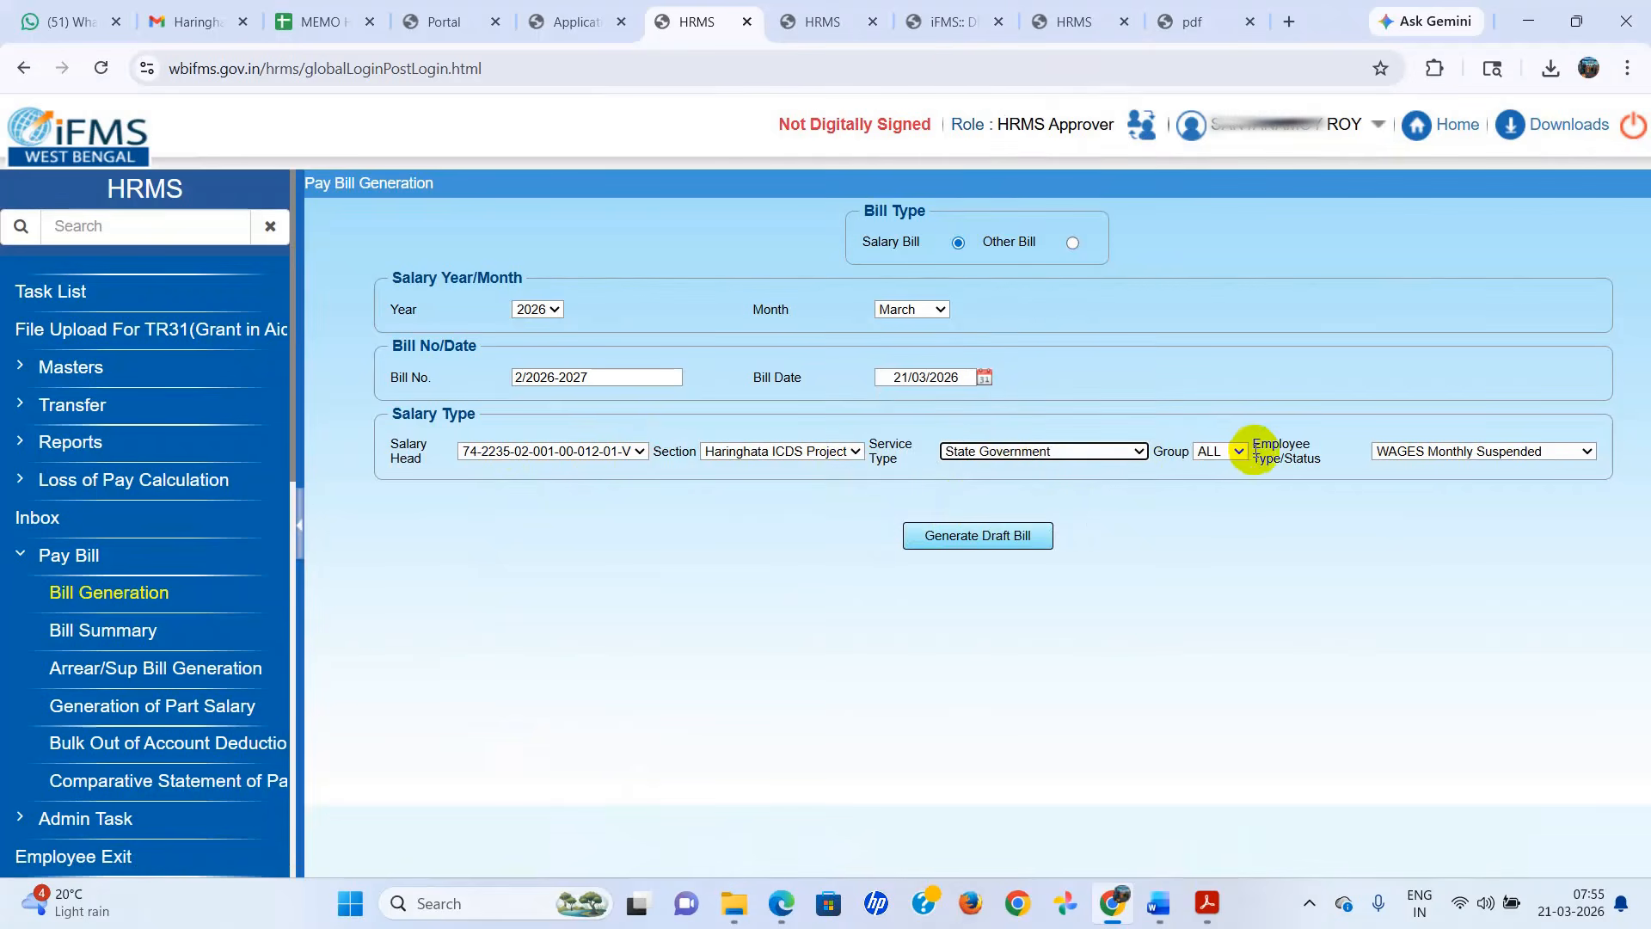
left_click(1588, 451)
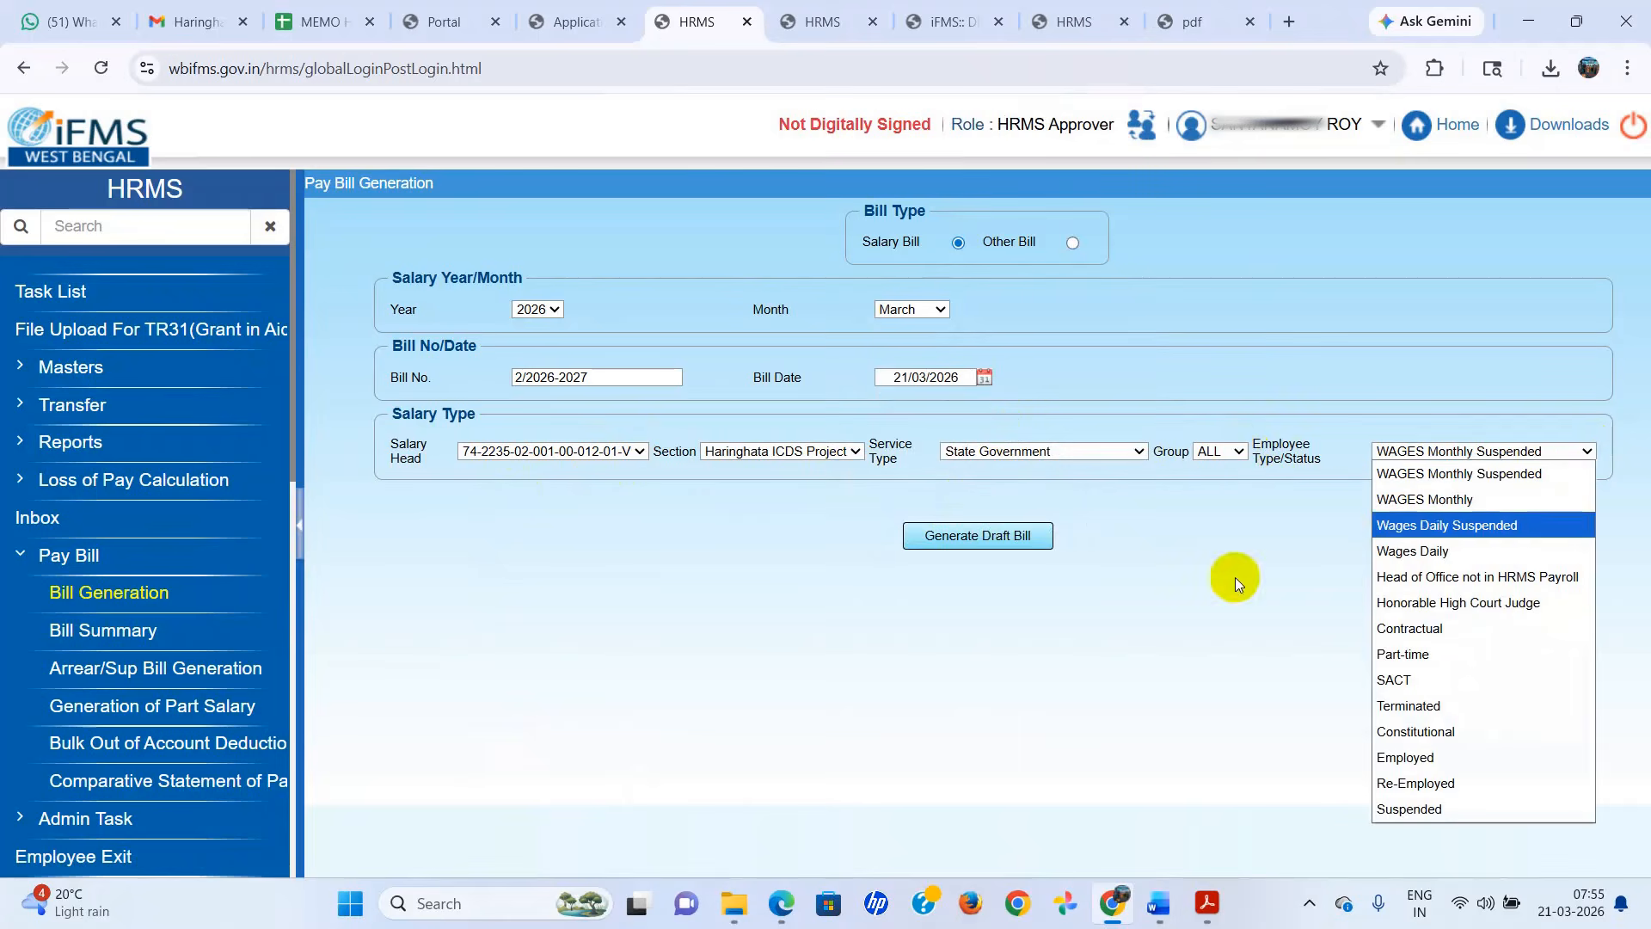
left_click(1425, 760)
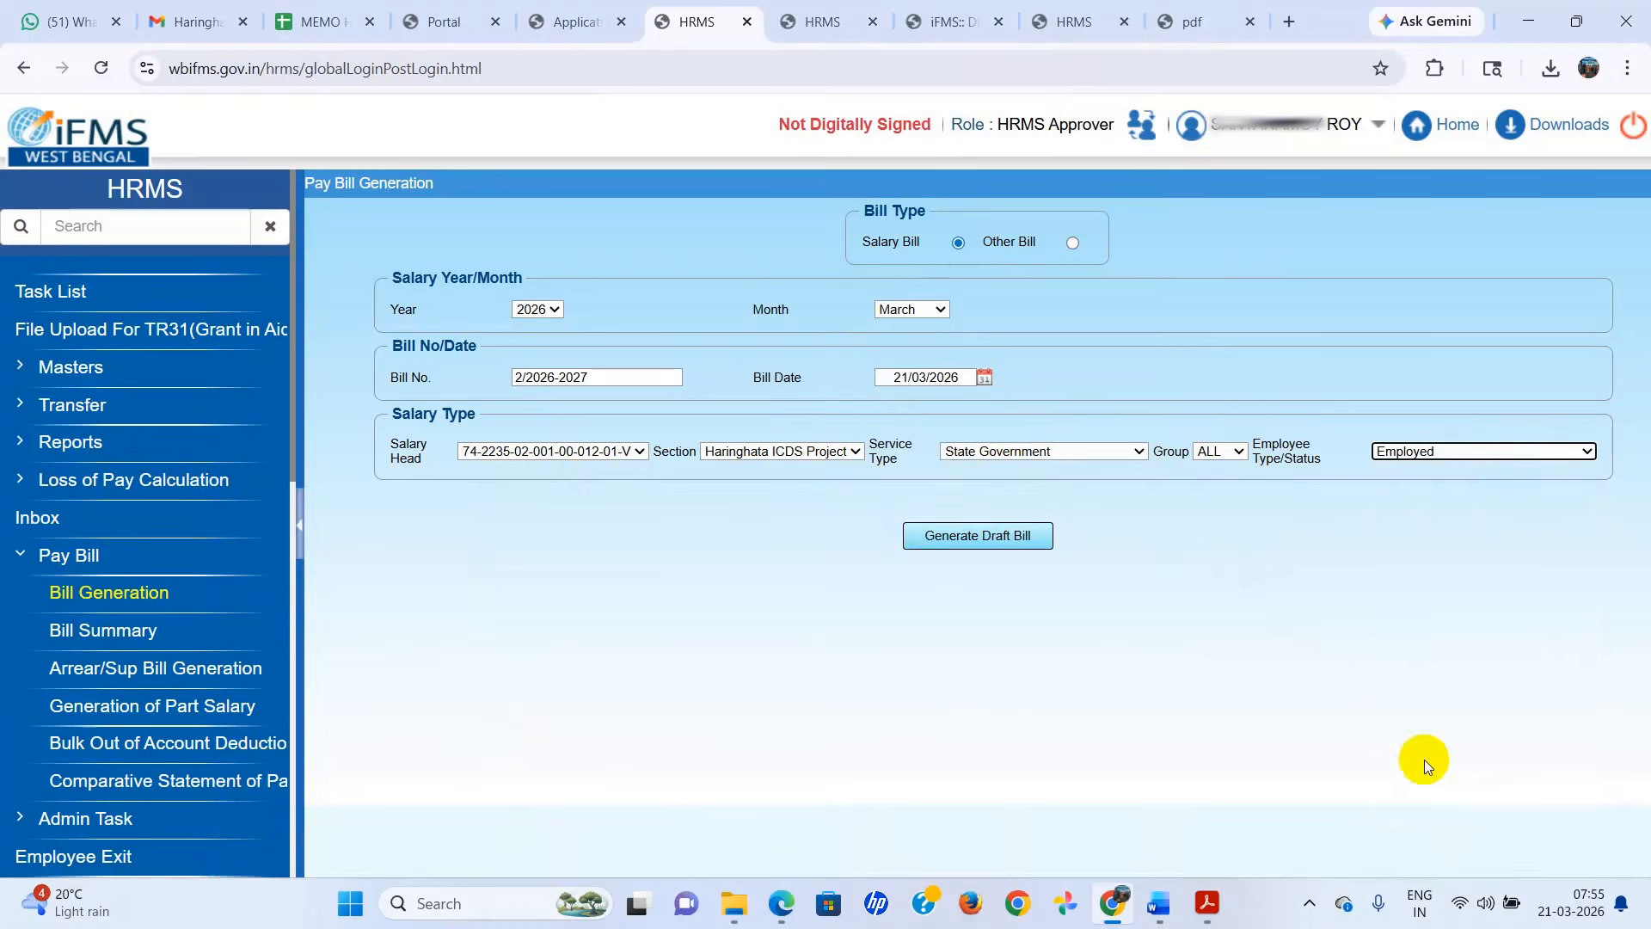
left_click(987, 535)
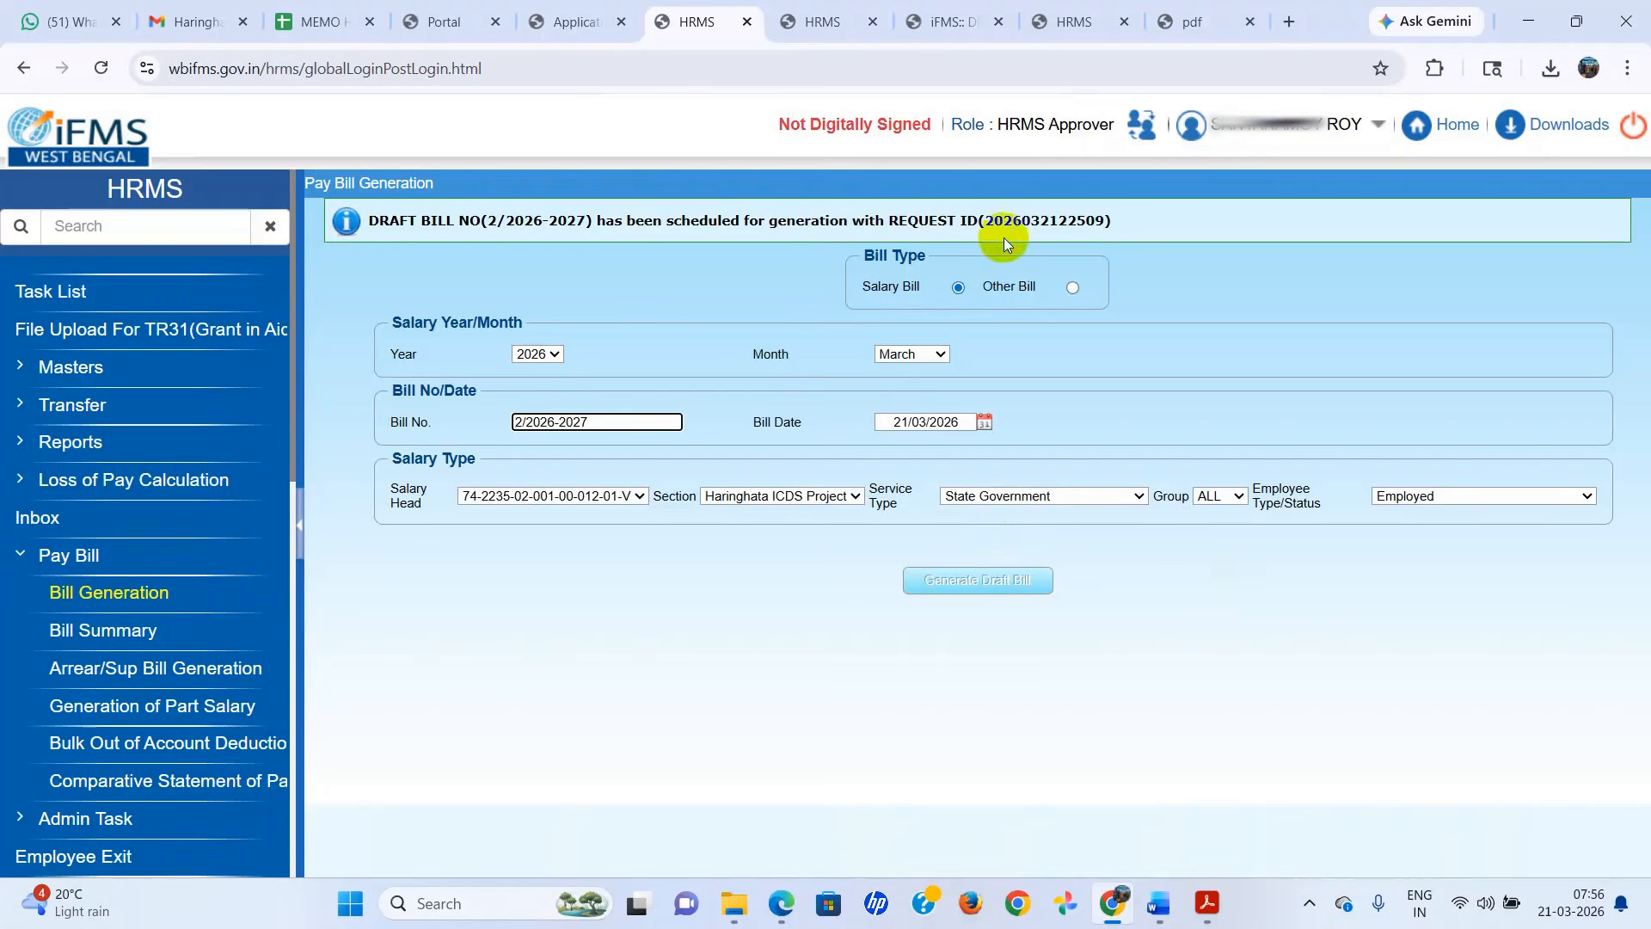
Look up the salary bills for March 2026 in the Bill Summary.
left_click(127, 630)
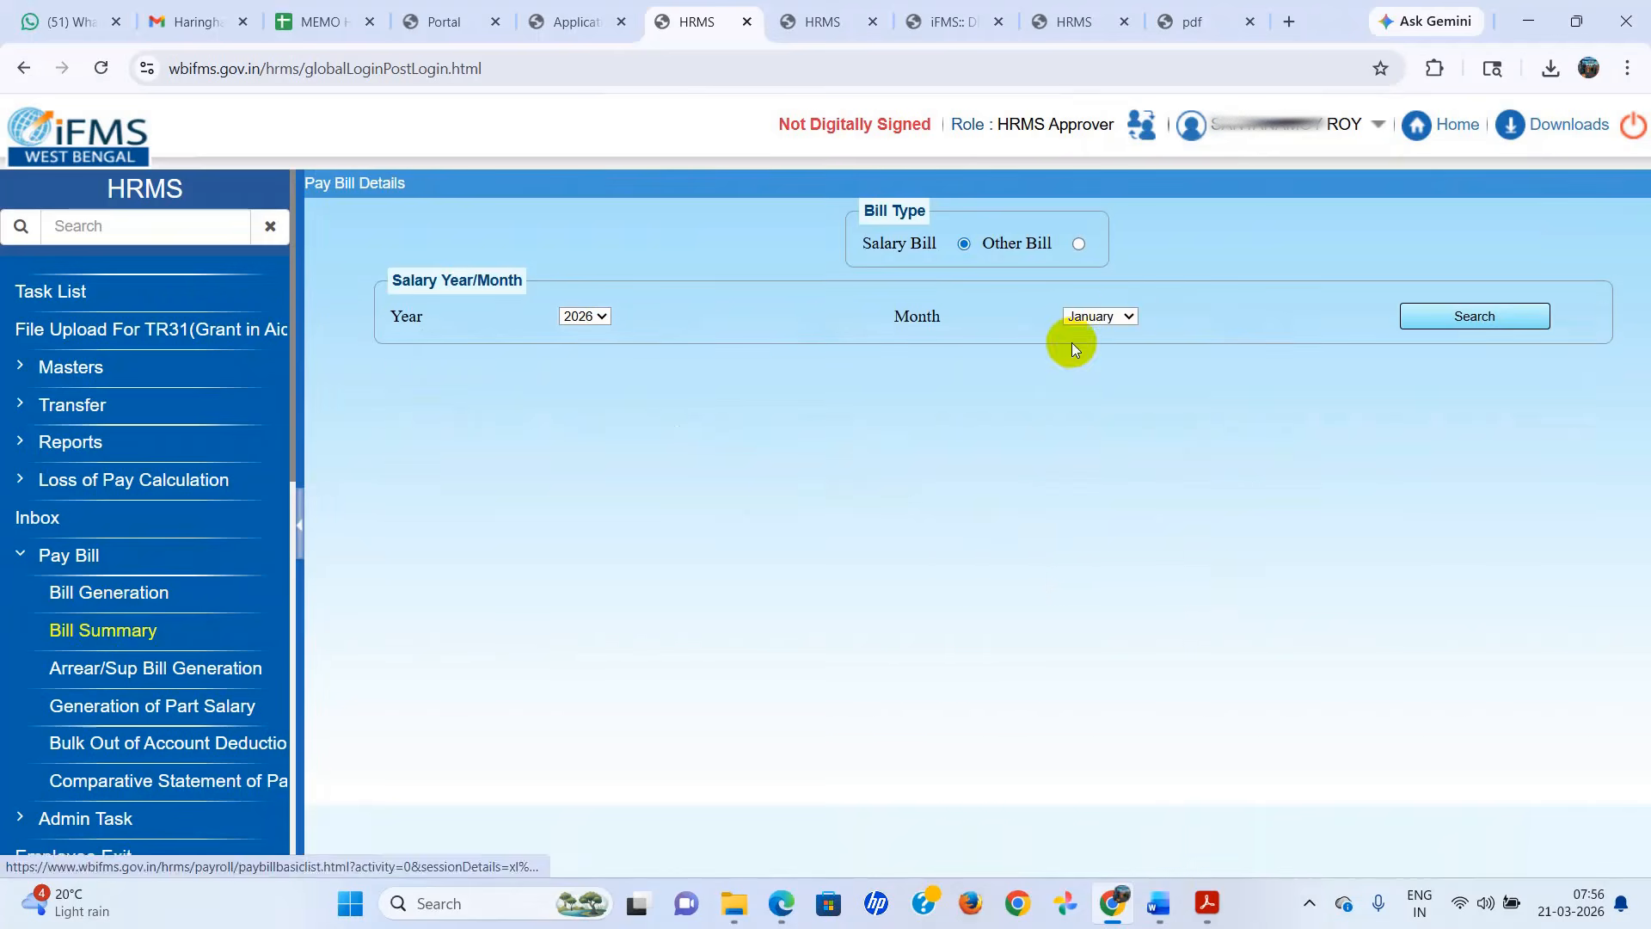
left_click(1130, 317)
left_click(1085, 339)
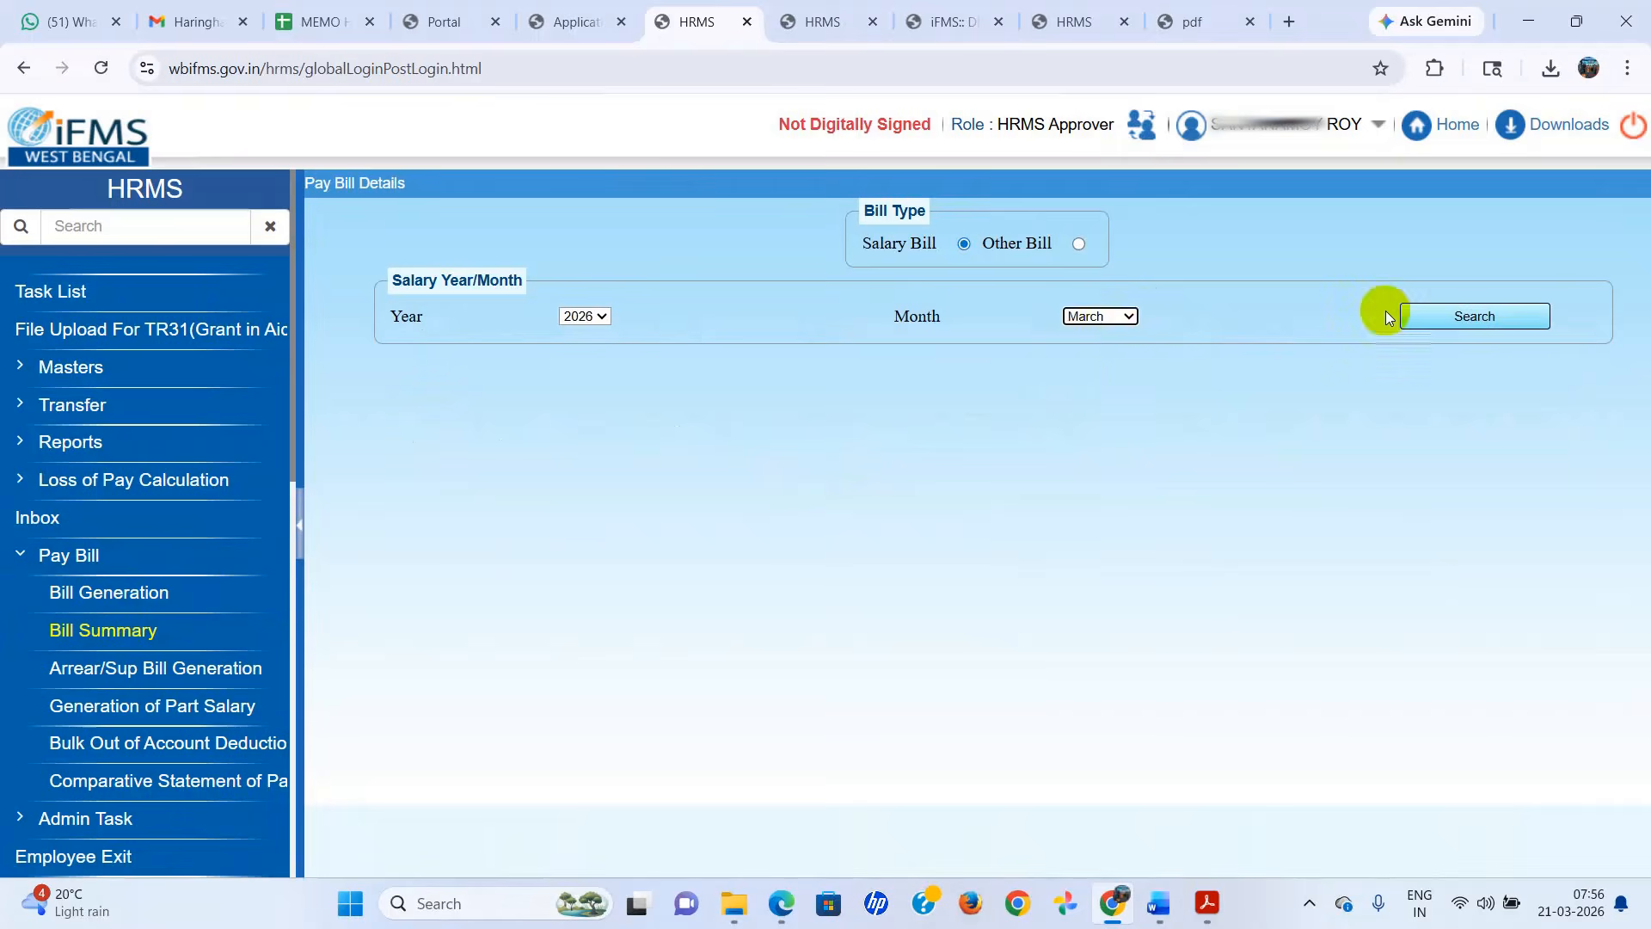
left_click(1467, 311)
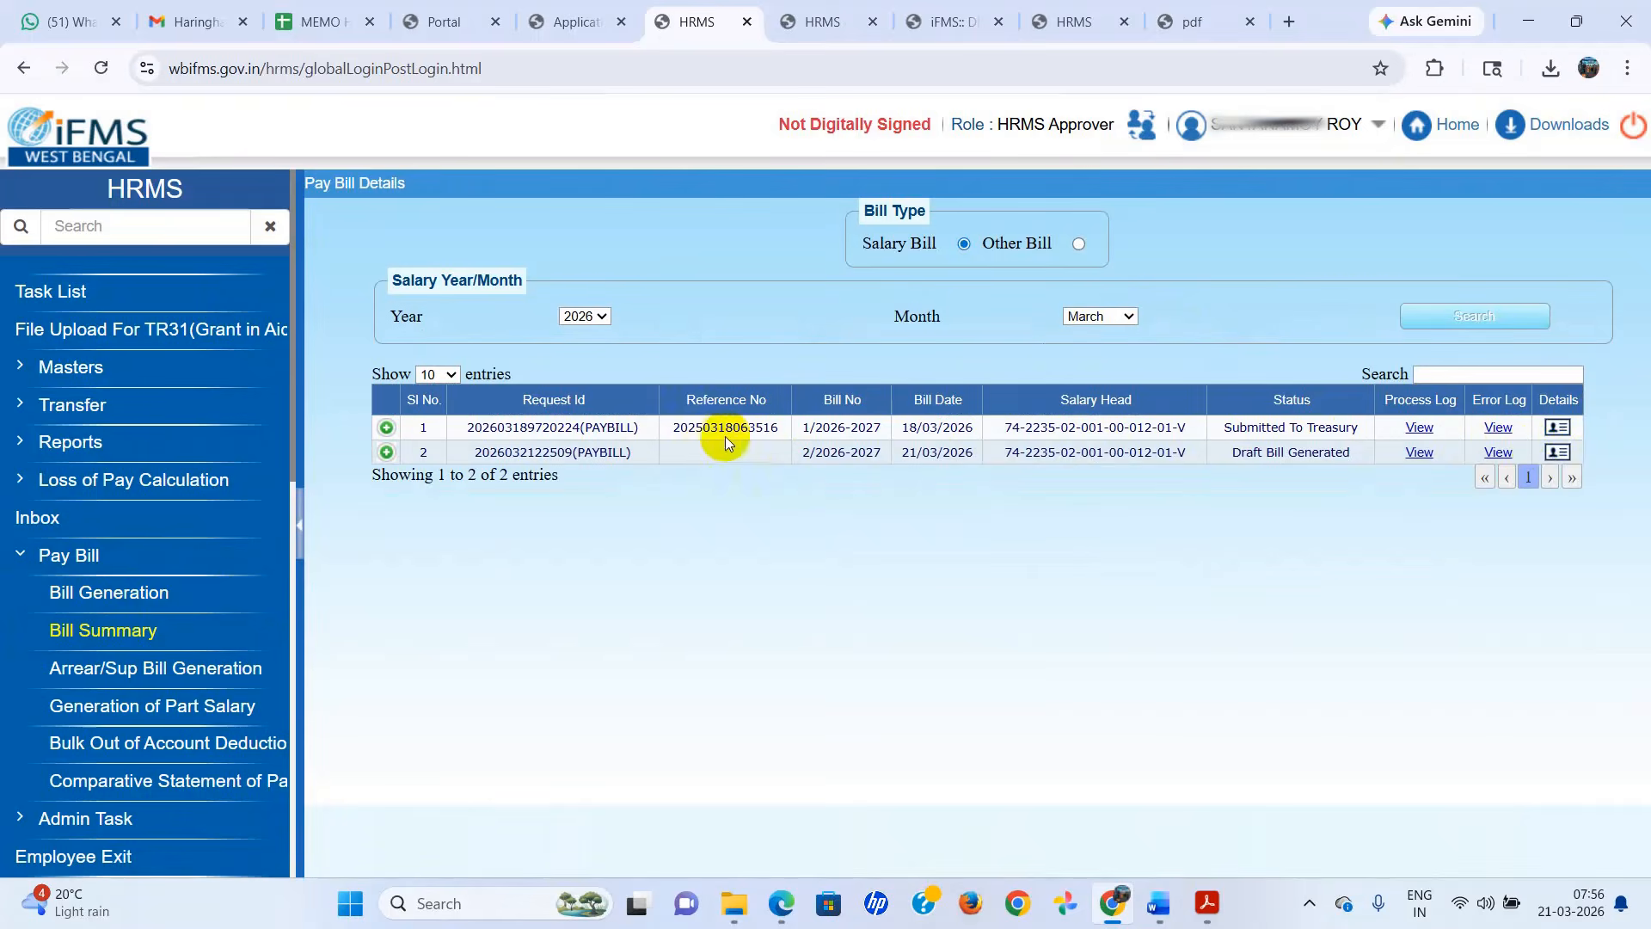
Open the details of draft salary bill 2/2026-2027 and review both pages of its TR 18 report.
left_click(1556, 451)
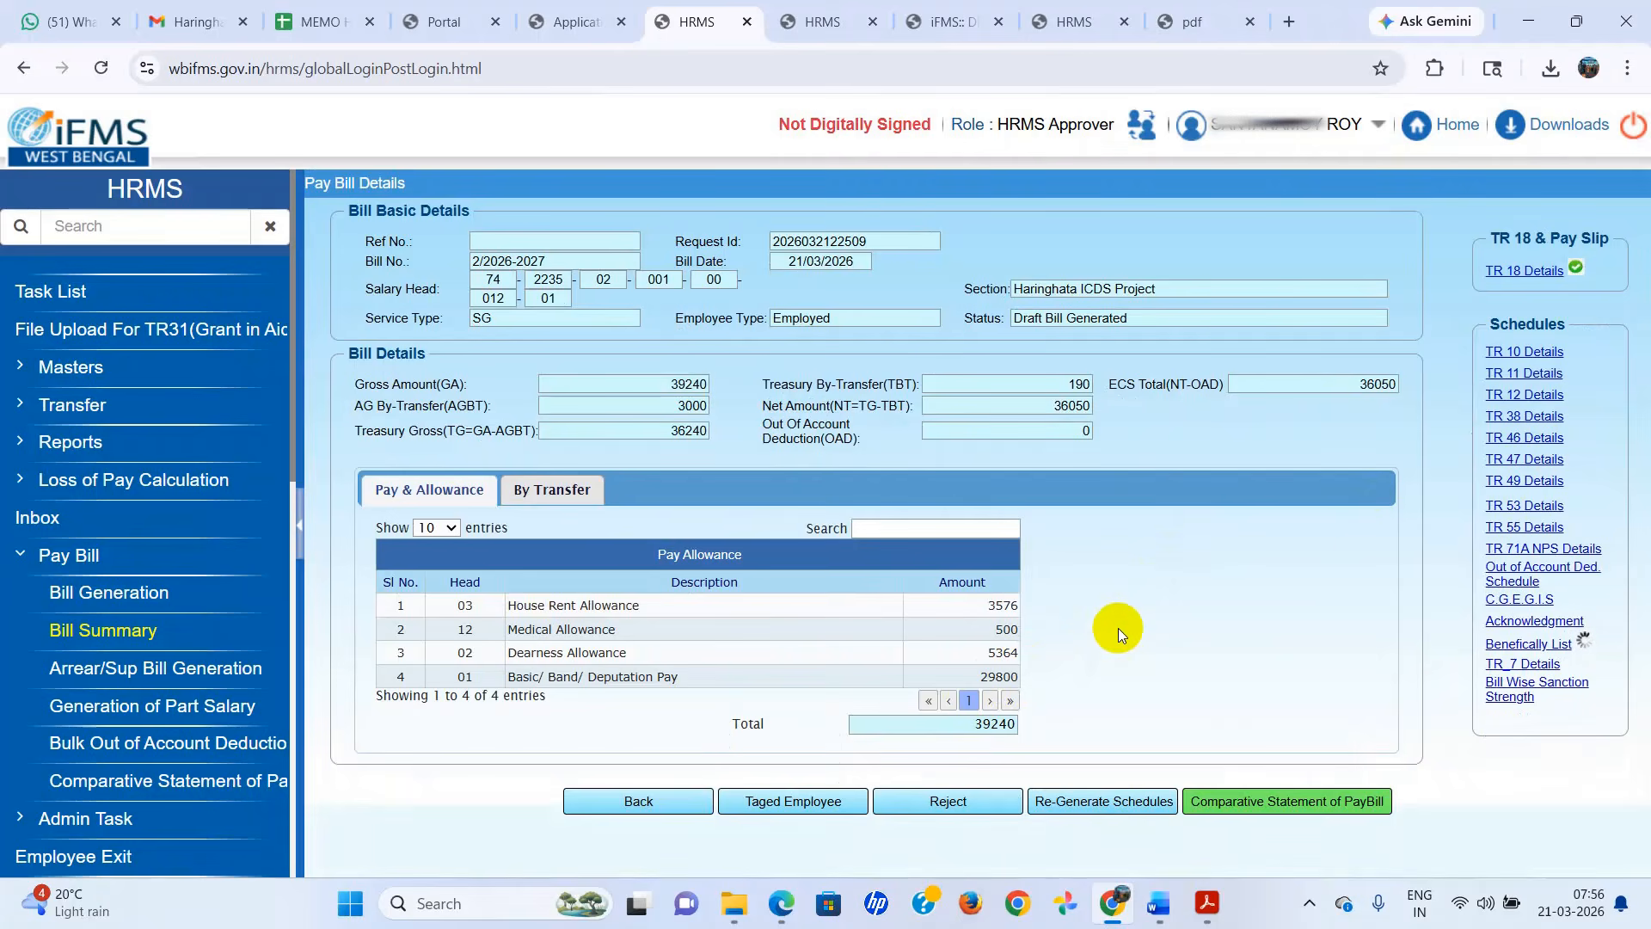
left_click(1518, 272)
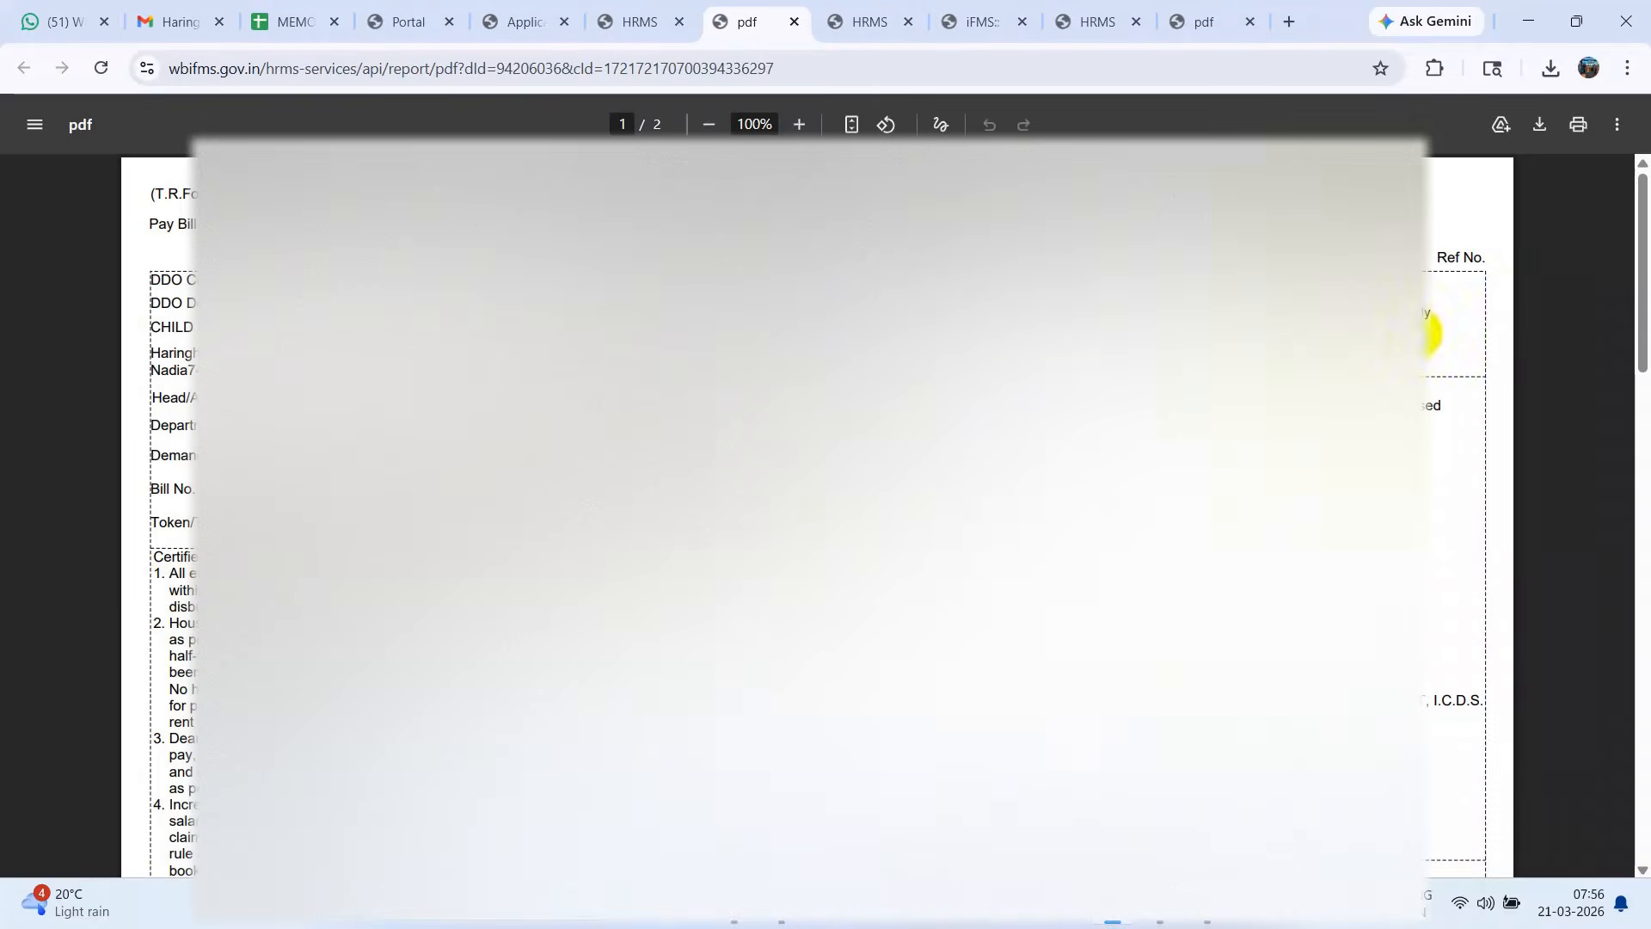
scroll(1518, 272, "down", 12)
scroll(817, 516, "down", 4)
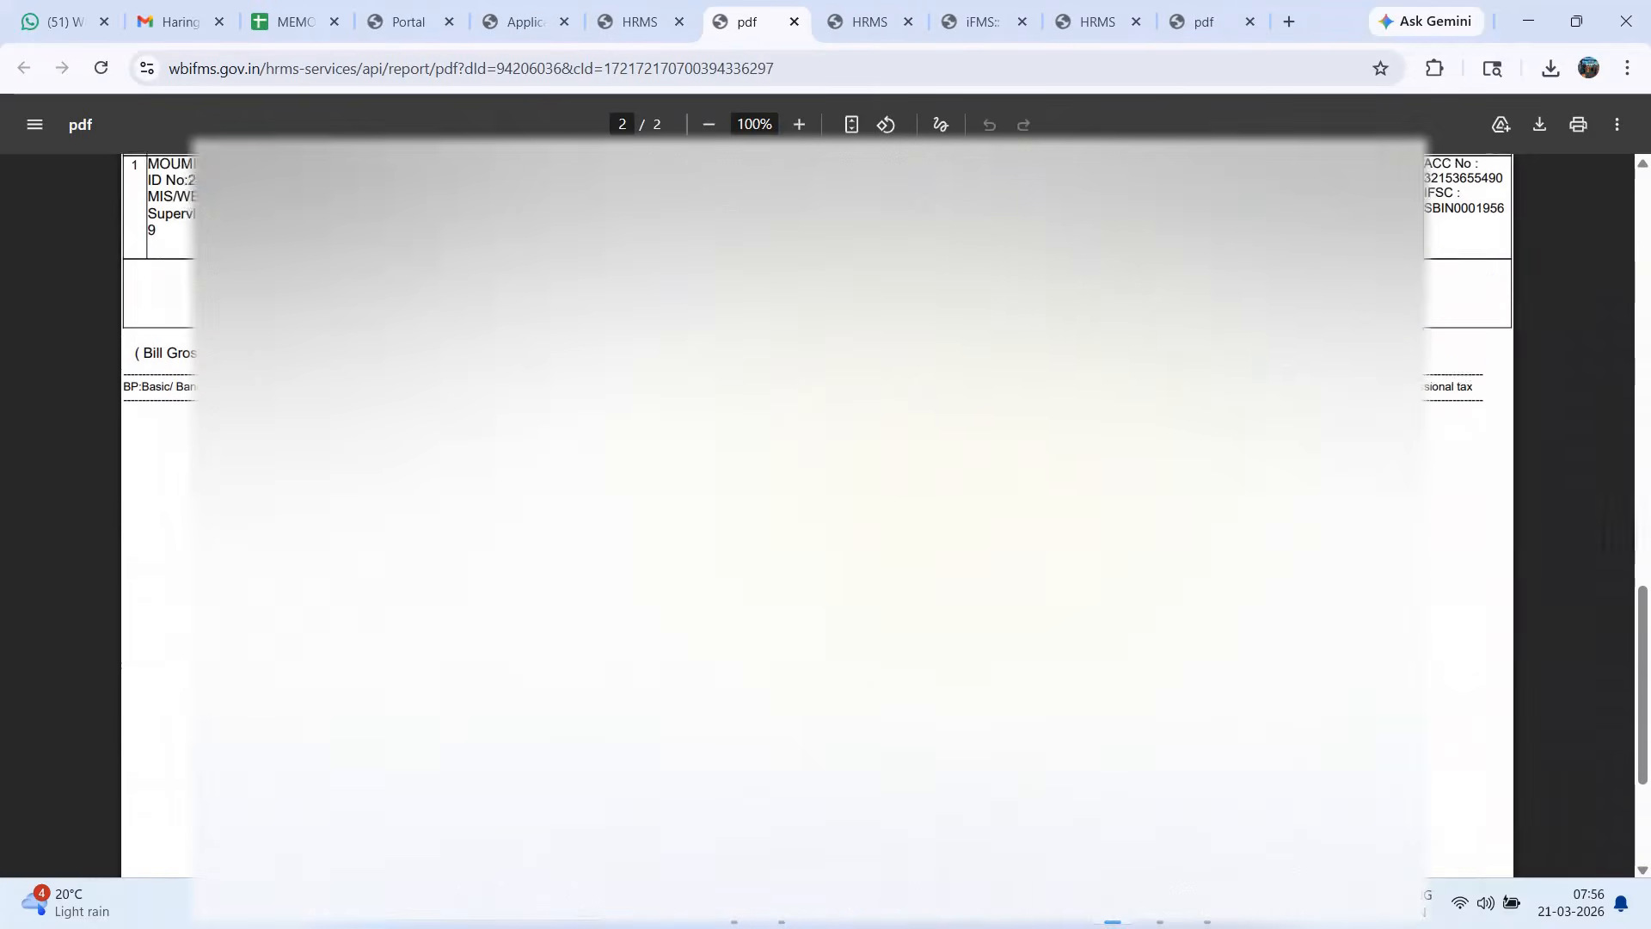
scroll(817, 516, "up", 2)
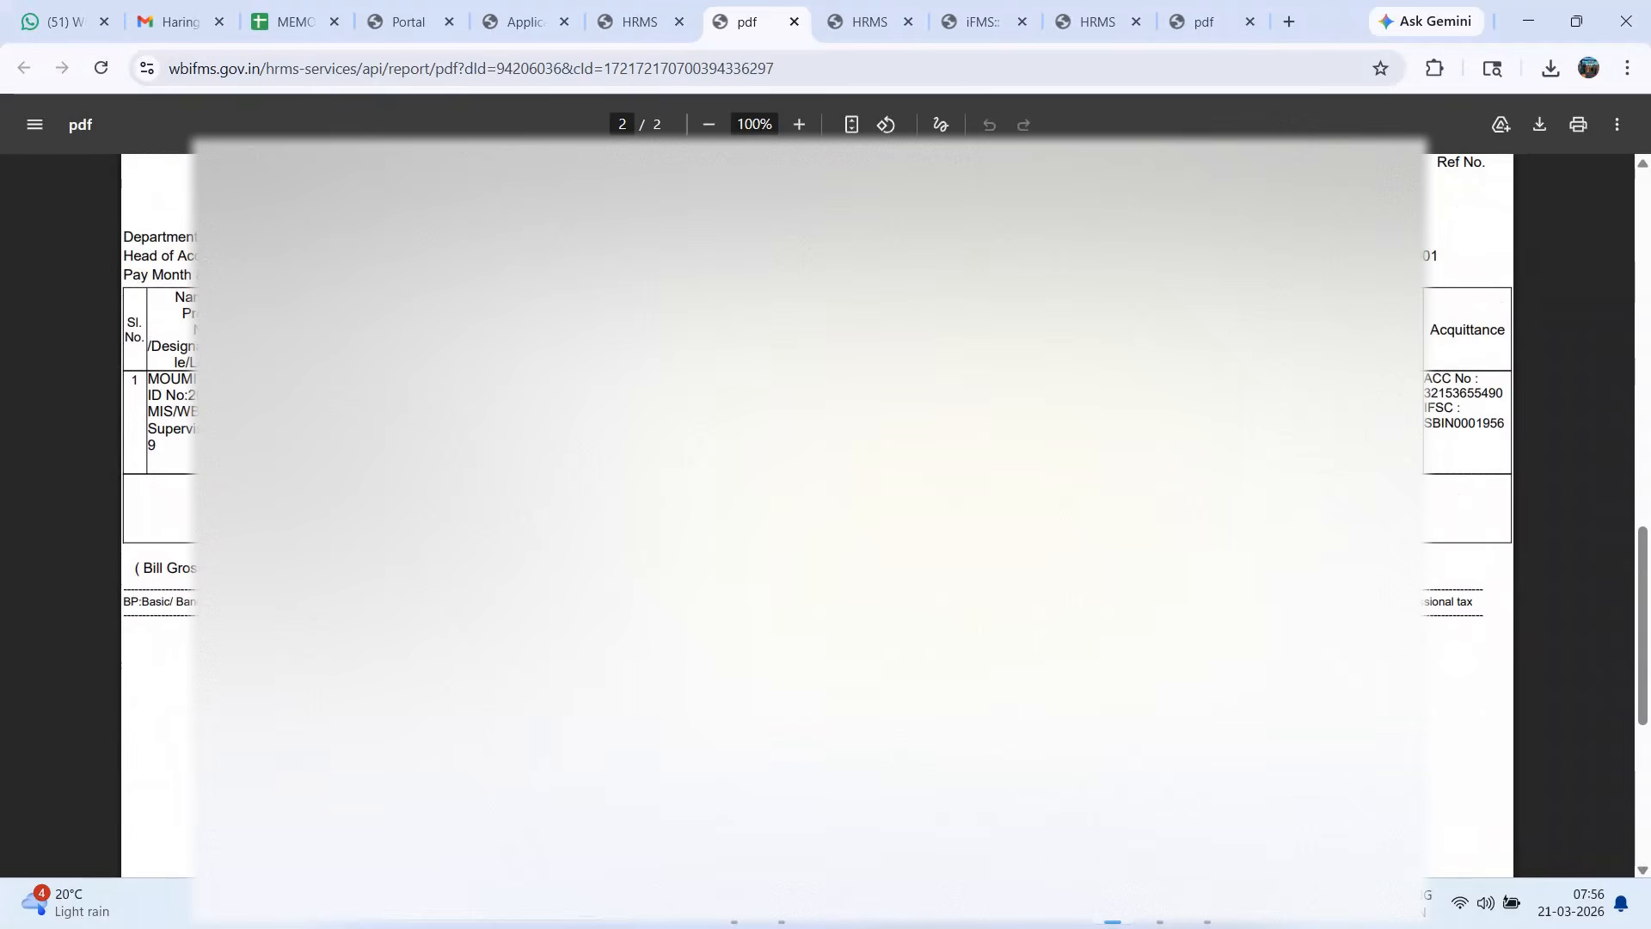
scroll(817, 516, "up", 2)
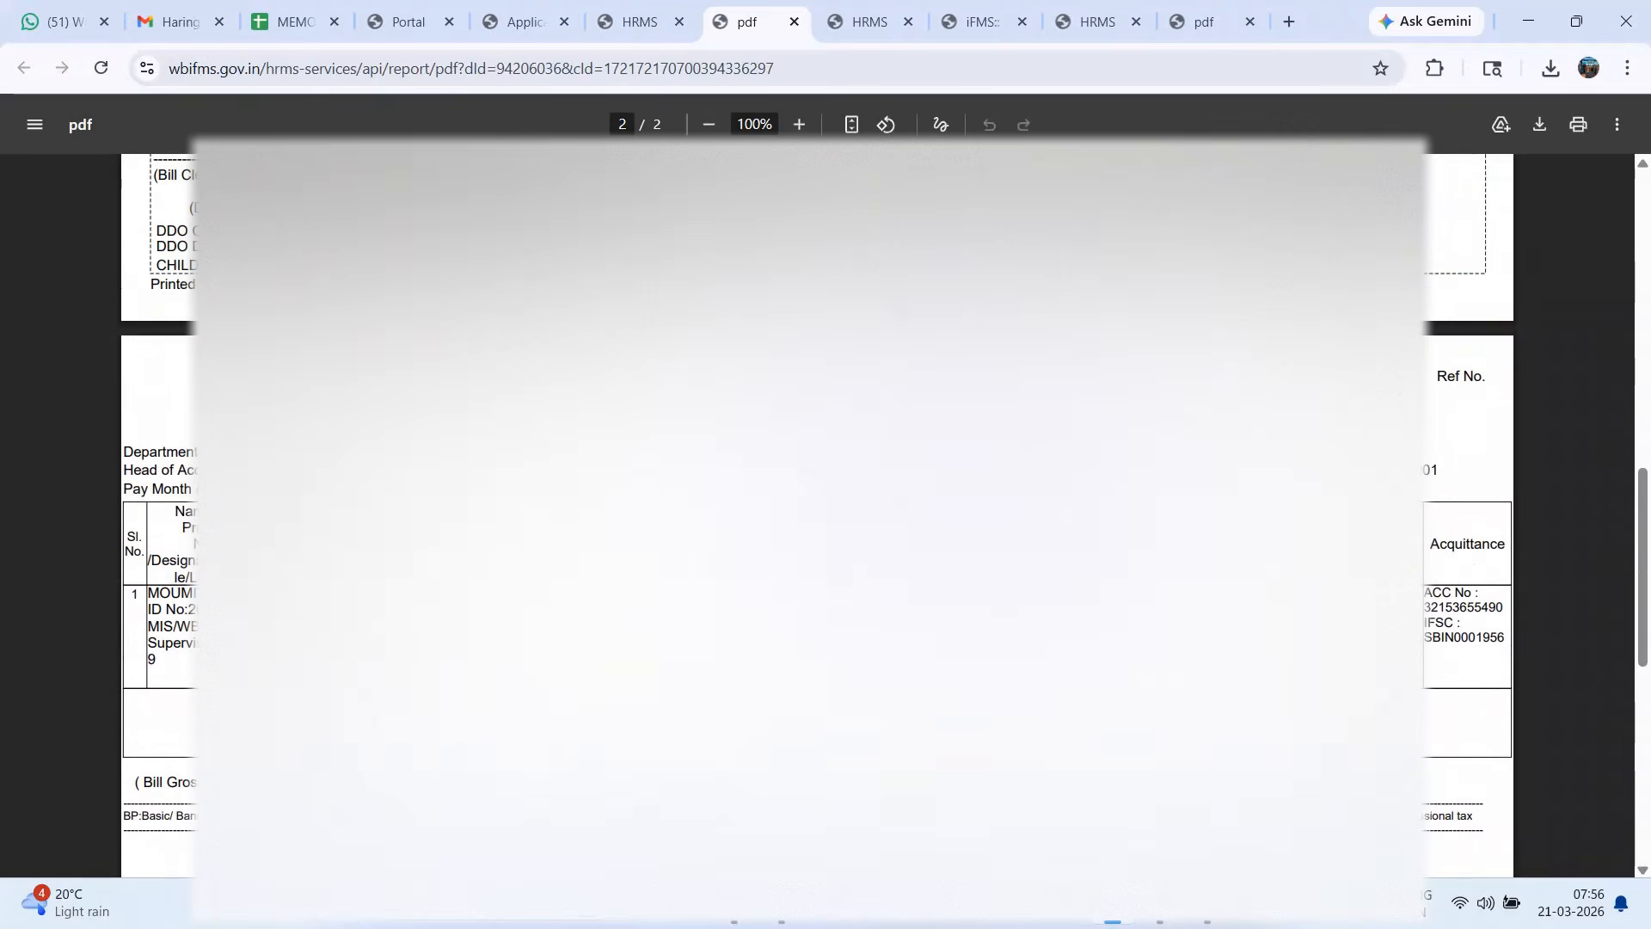
Save the TR 18 report as document (2).pdf in the Downloads folder.
left_click(1541, 127)
left_click(118, 245)
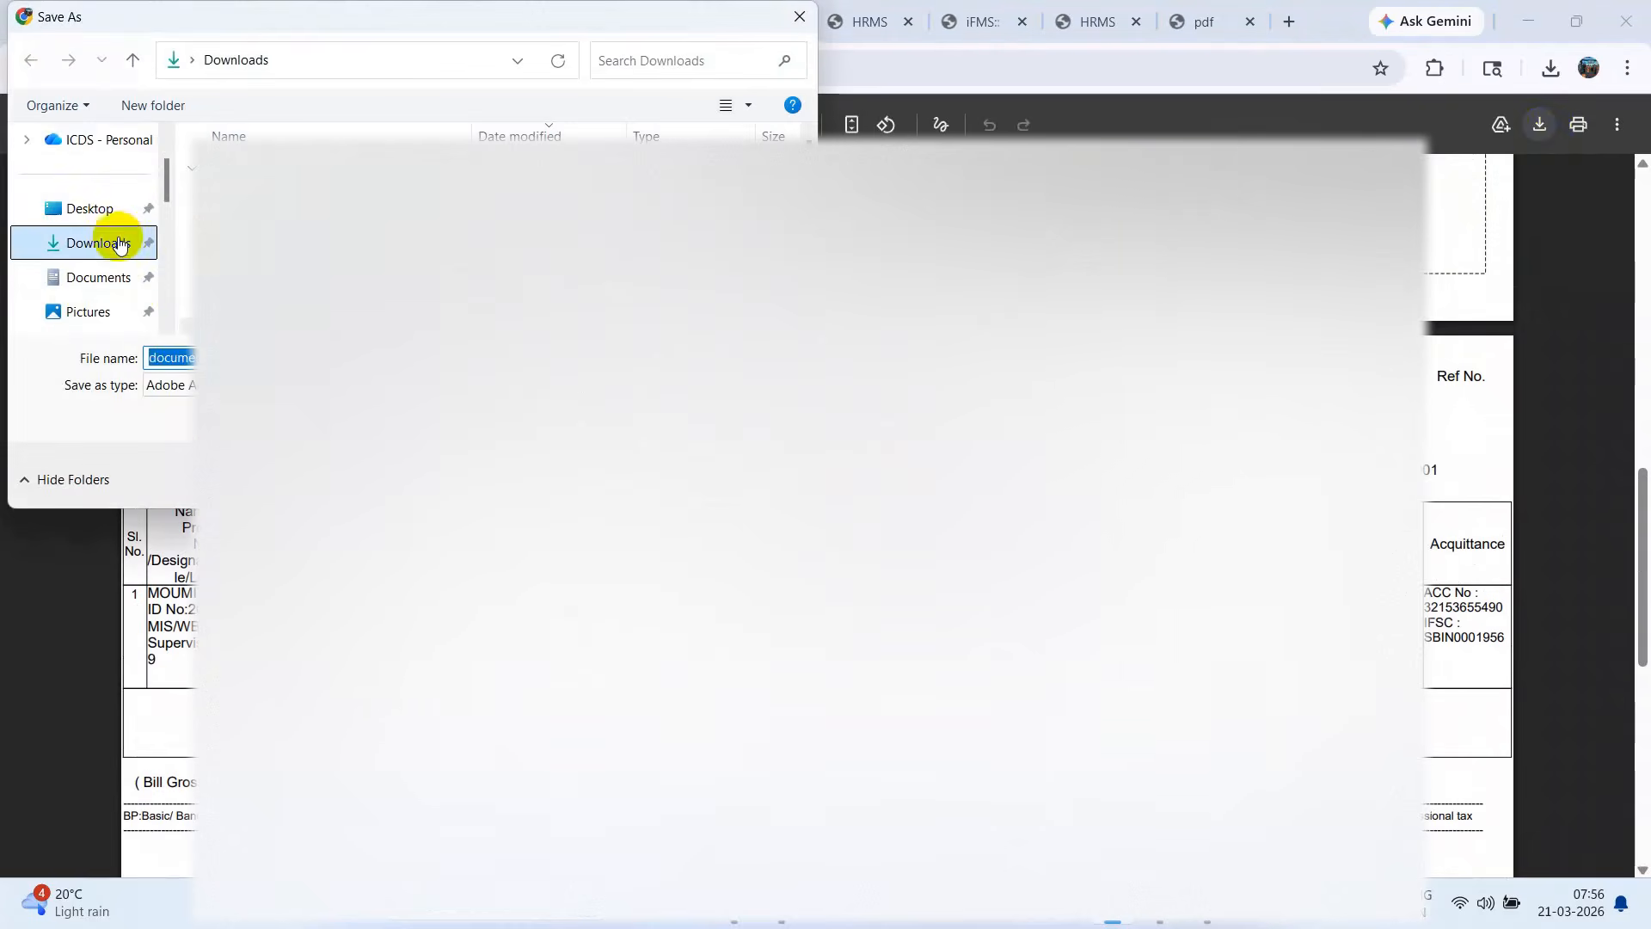
left_click(745, 479)
Switch to Acrobat to view the saved TR 18 PDF, and return to the bill details in HRMS.
left_click(1208, 903)
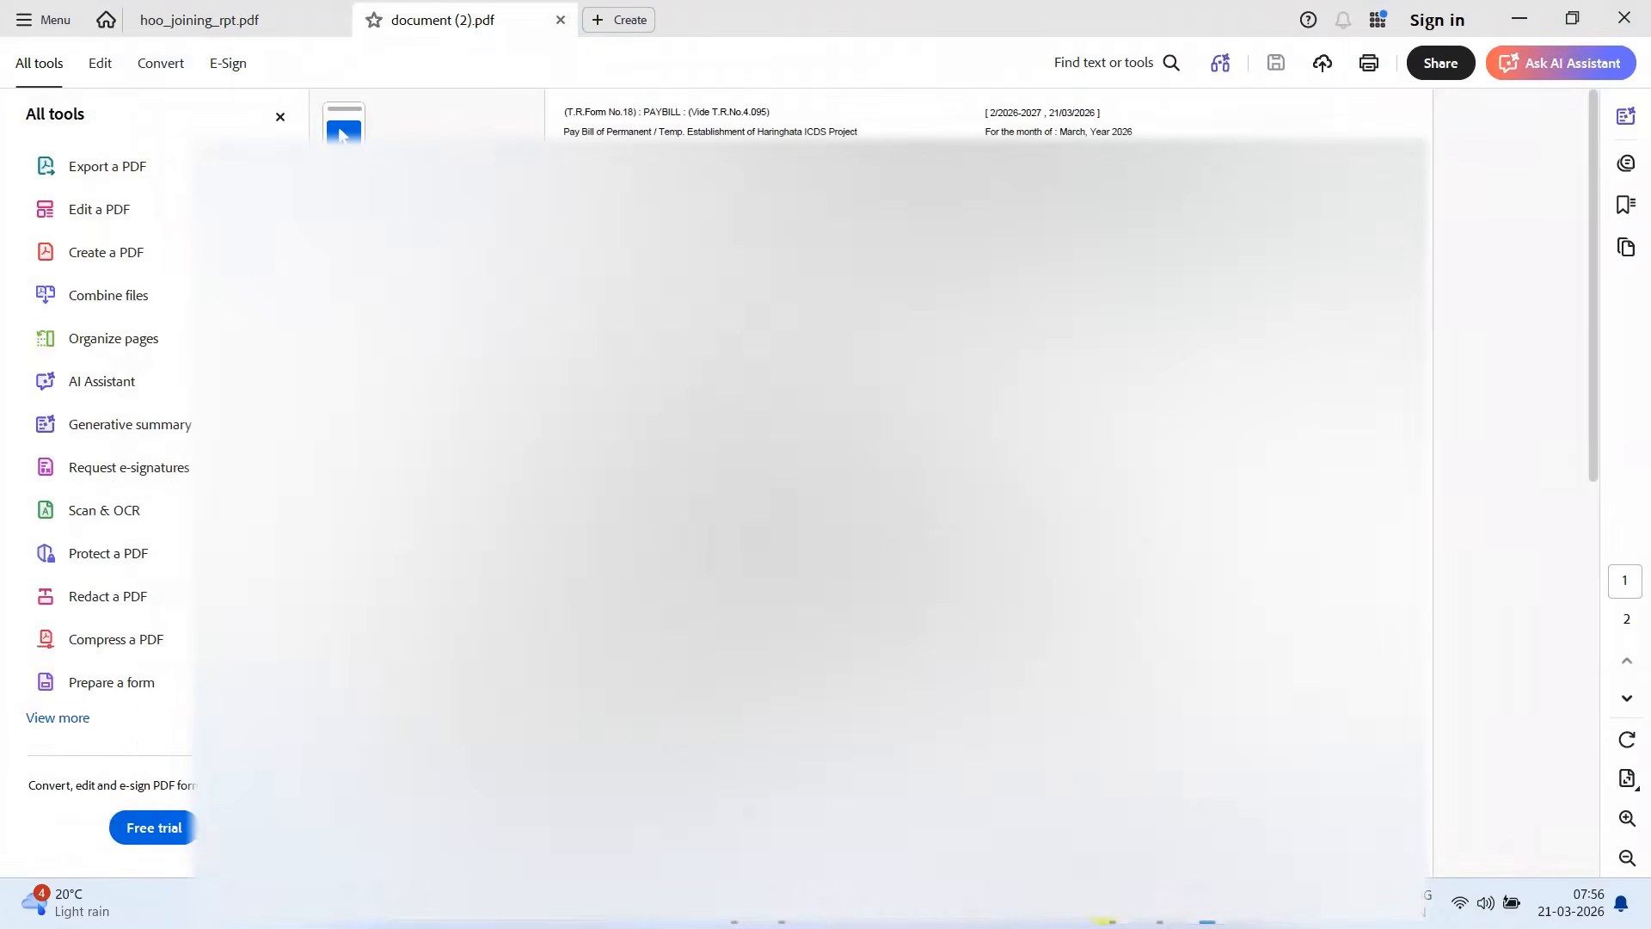
left_click(1106, 907)
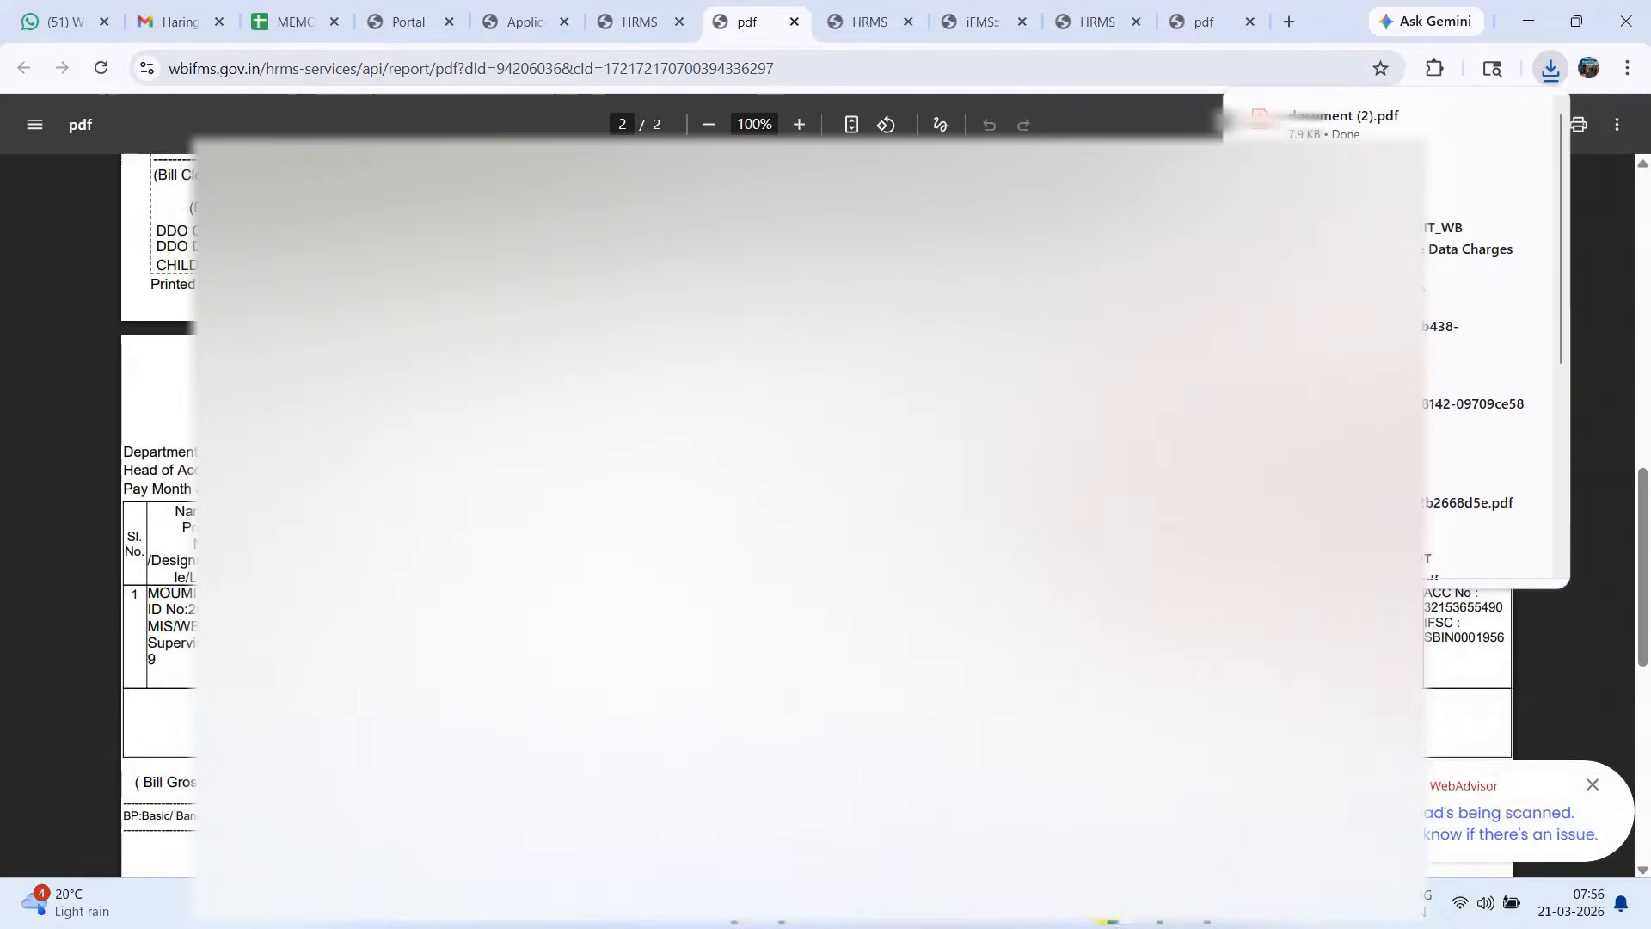
left_click(634, 22)
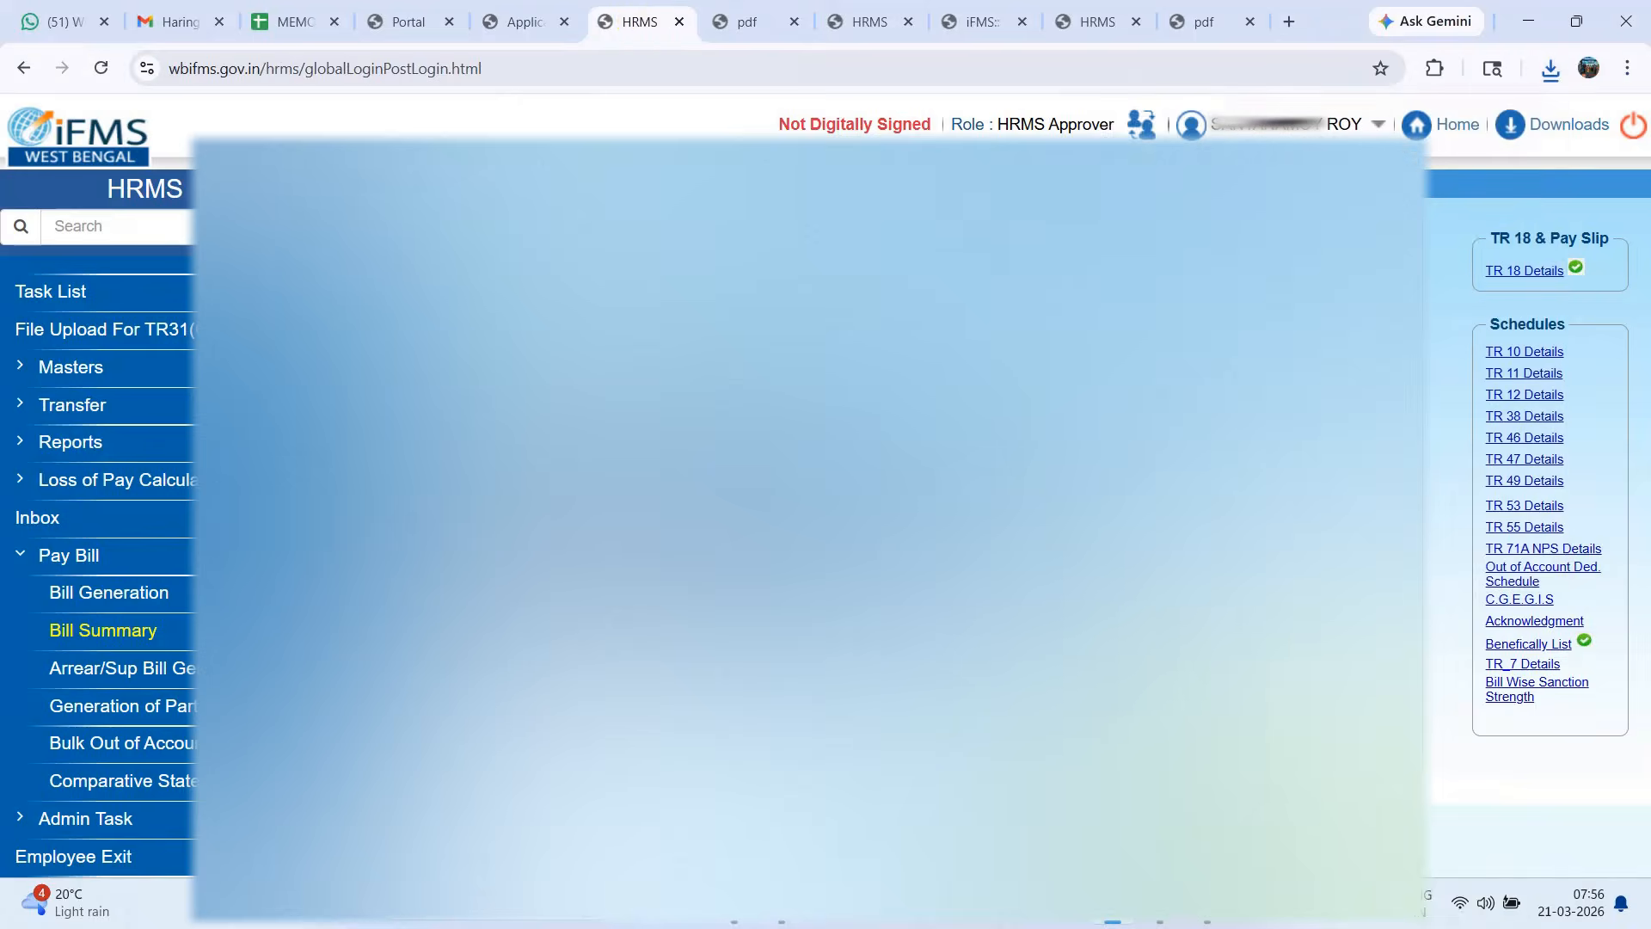